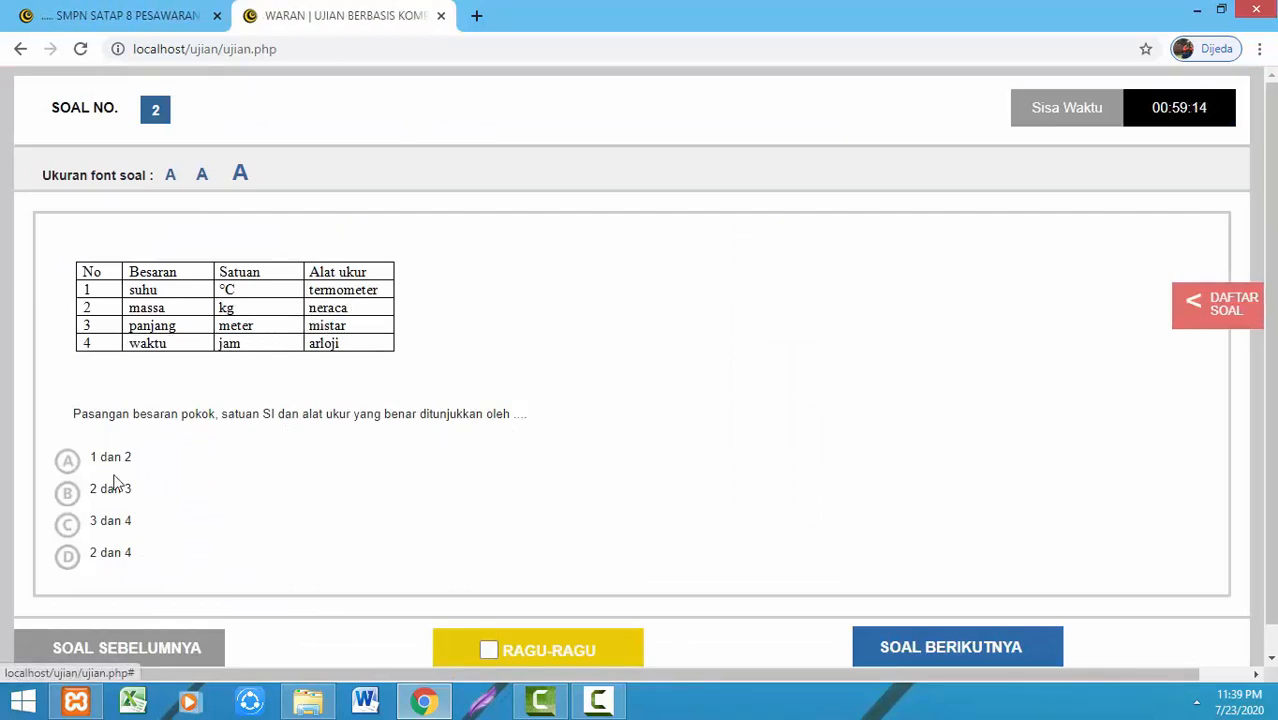
# Answer question 2 with option B, then finish the test after question 40 and log out of the exam
pyautogui.click(70, 493)
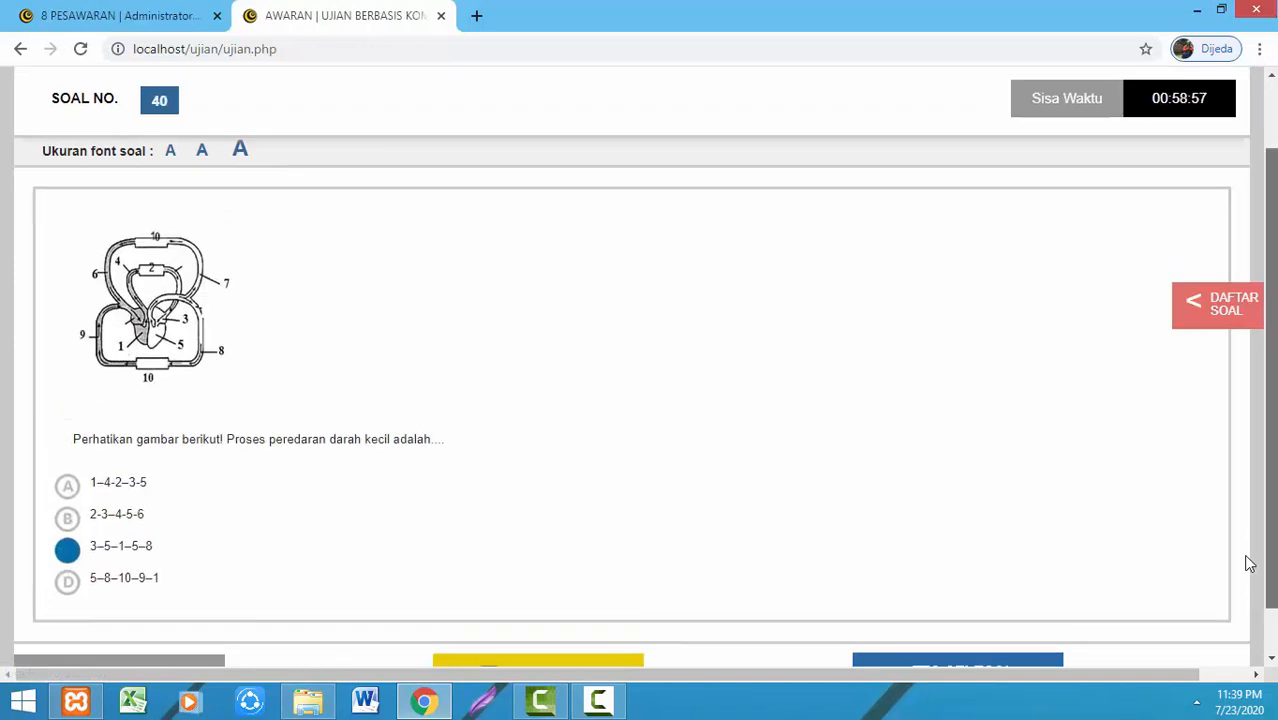
pyautogui.scroll(-1, 1249, 564)
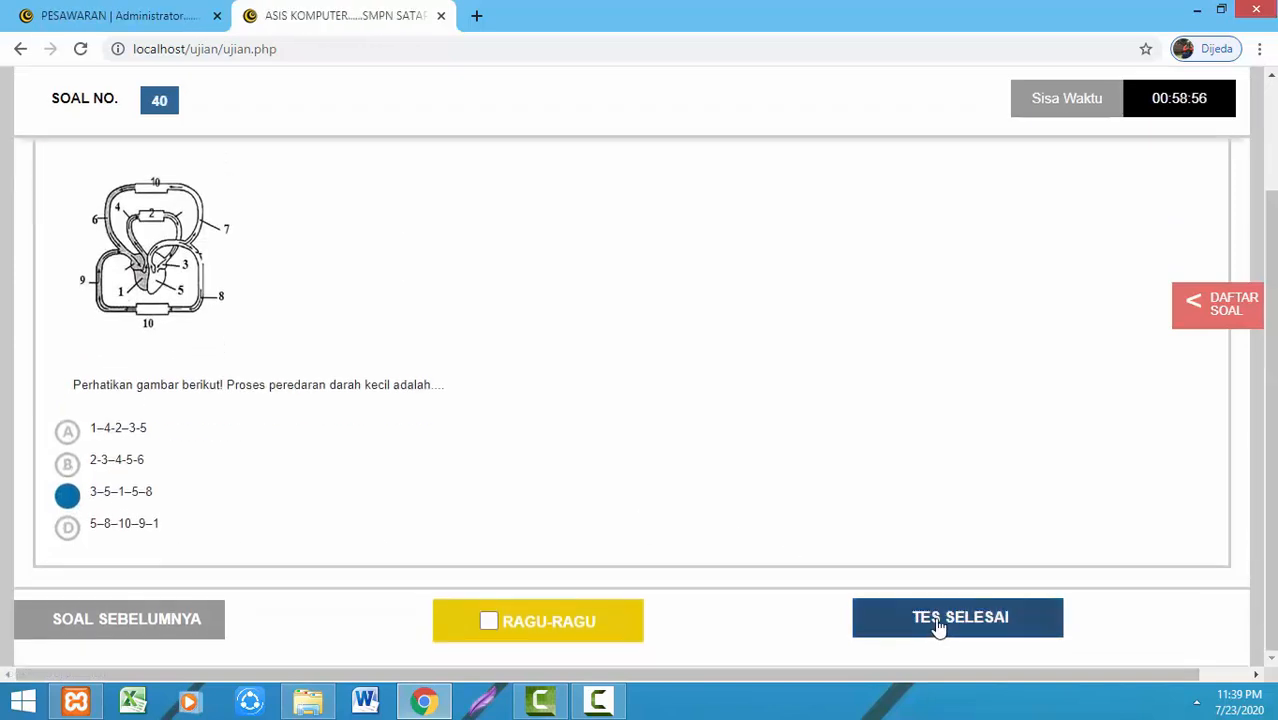
pyautogui.click(918, 620)
pyautogui.click(523, 317)
pyautogui.click(770, 401)
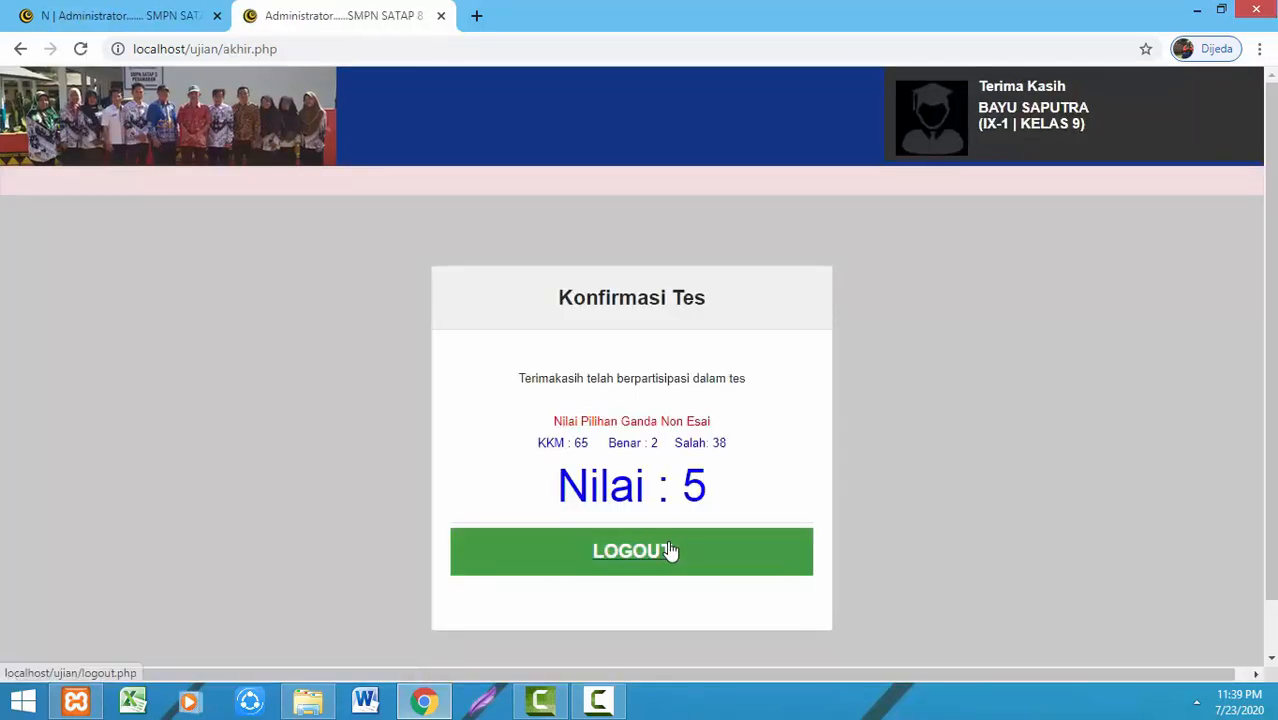
pyautogui.click(670, 551)
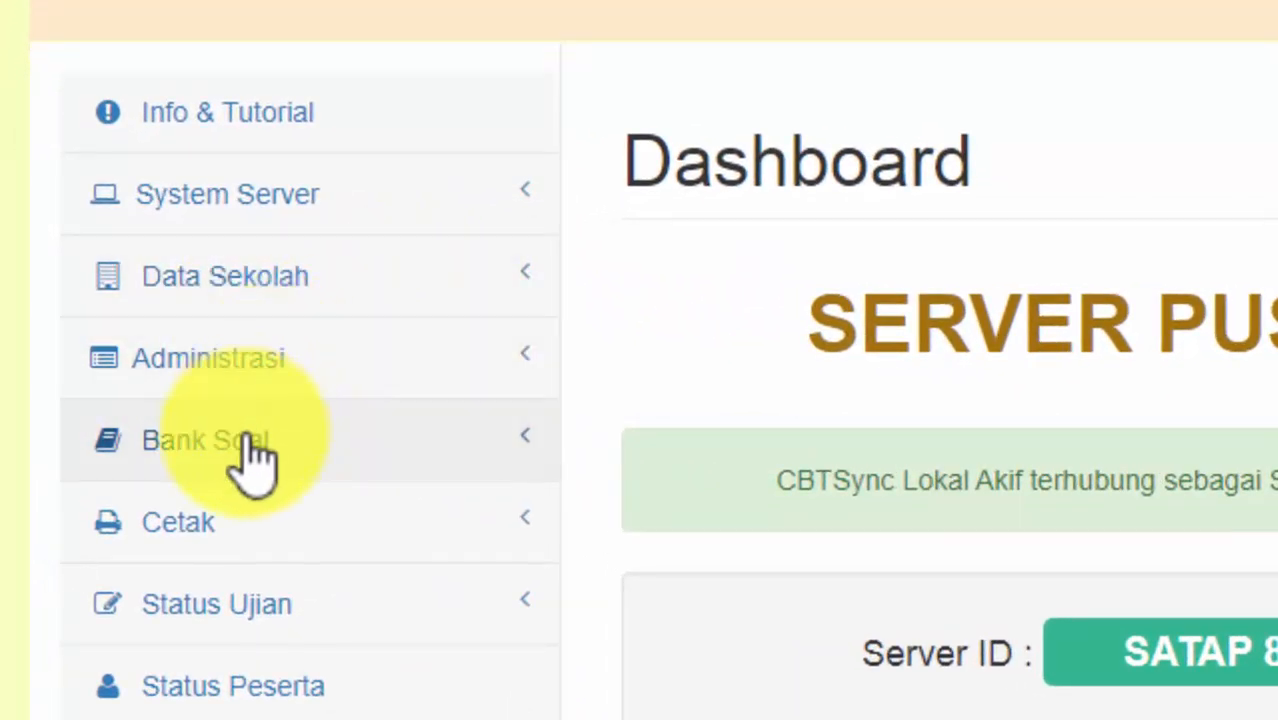
# Go to the Bank Soal page and start creating a new question bank
pyautogui.click(245, 442)
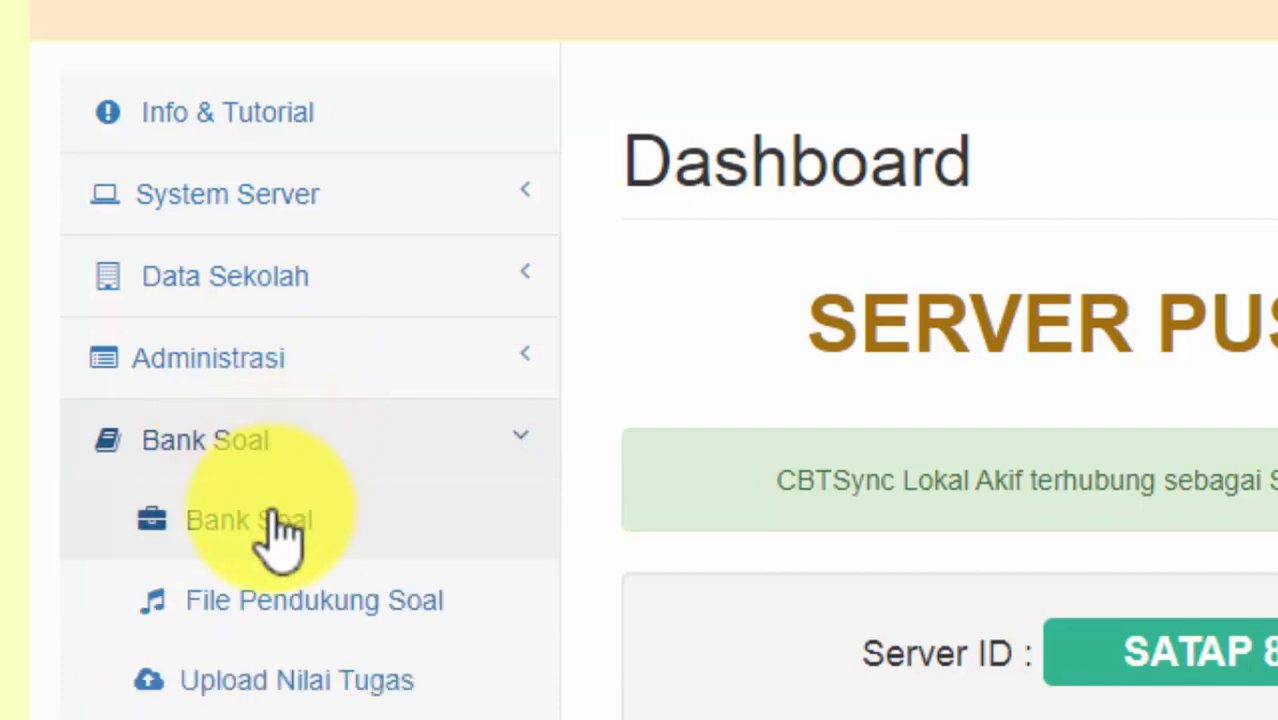
pyautogui.click(272, 512)
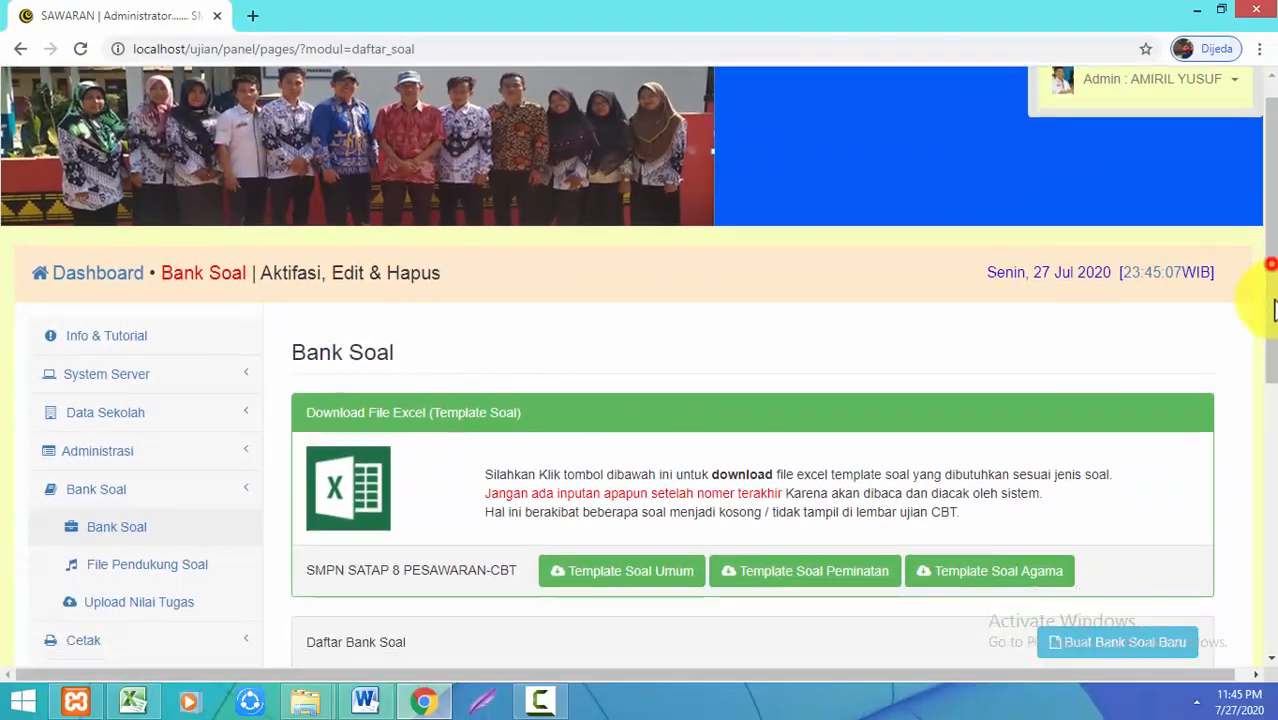
pyautogui.moveTo(1275, 305); pyautogui.dragTo(1268, 396)
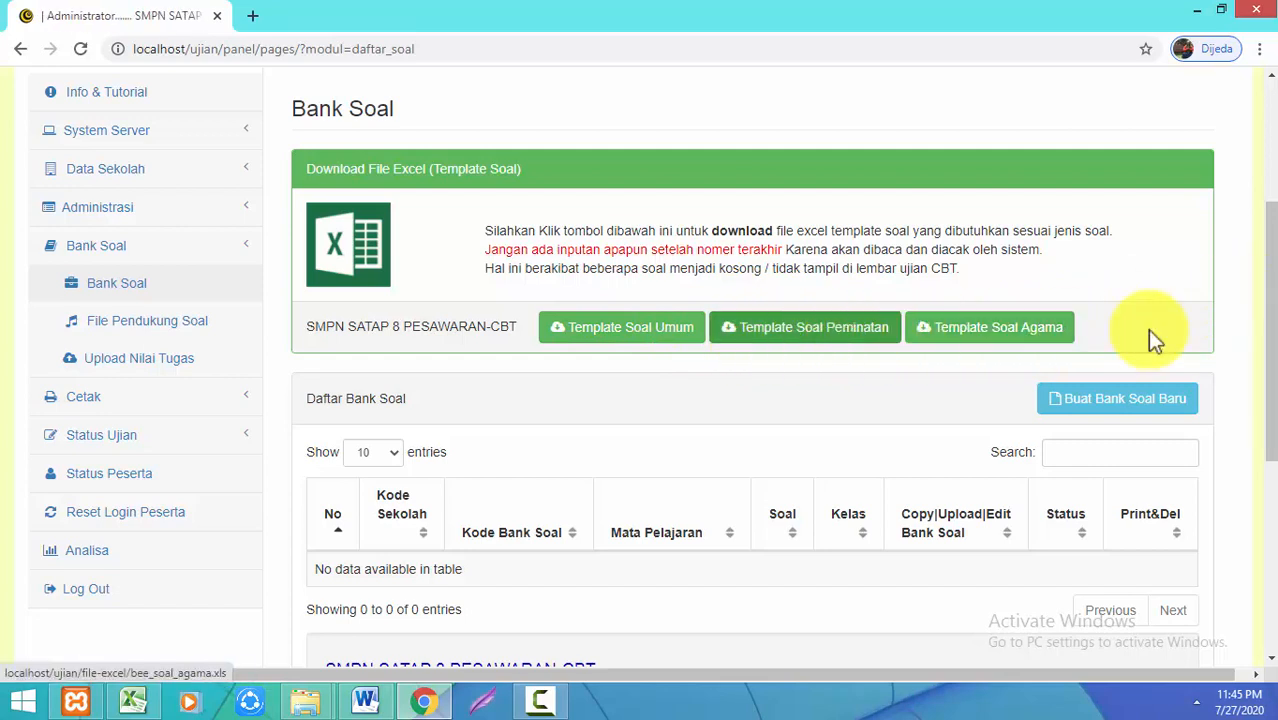
pyautogui.scroll(-1, 1262, 305)
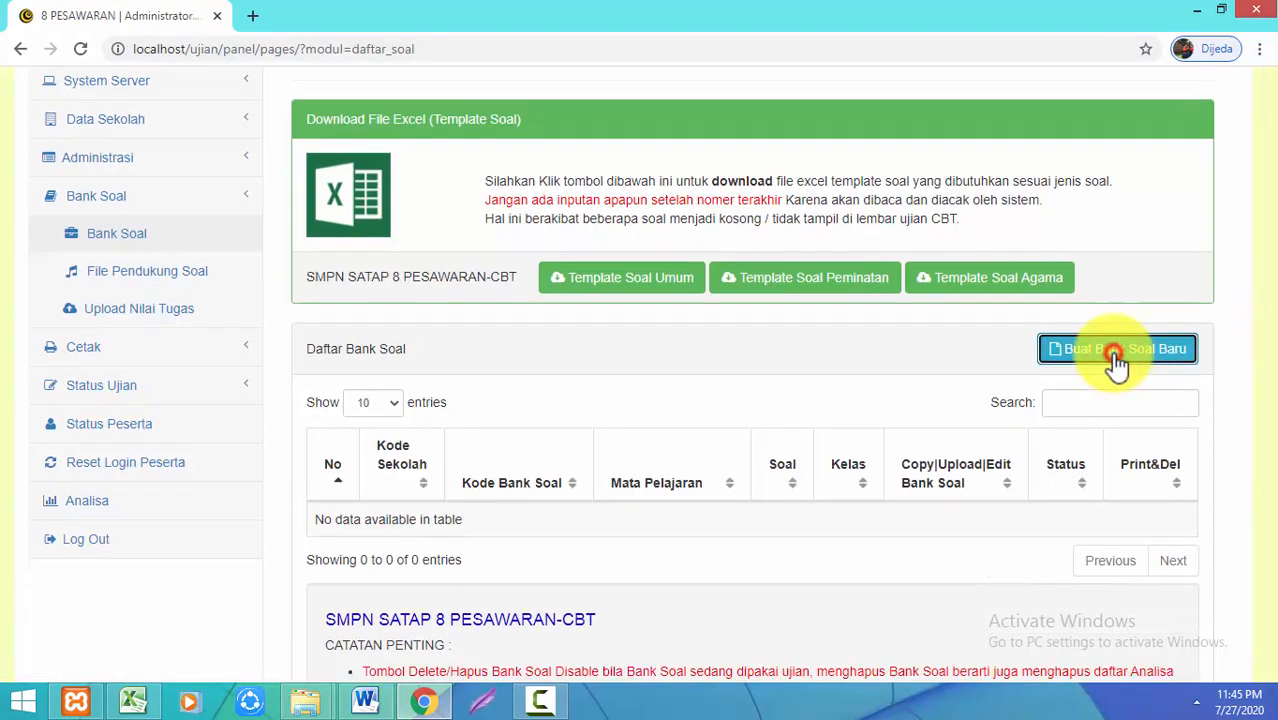
pyautogui.click(1114, 350)
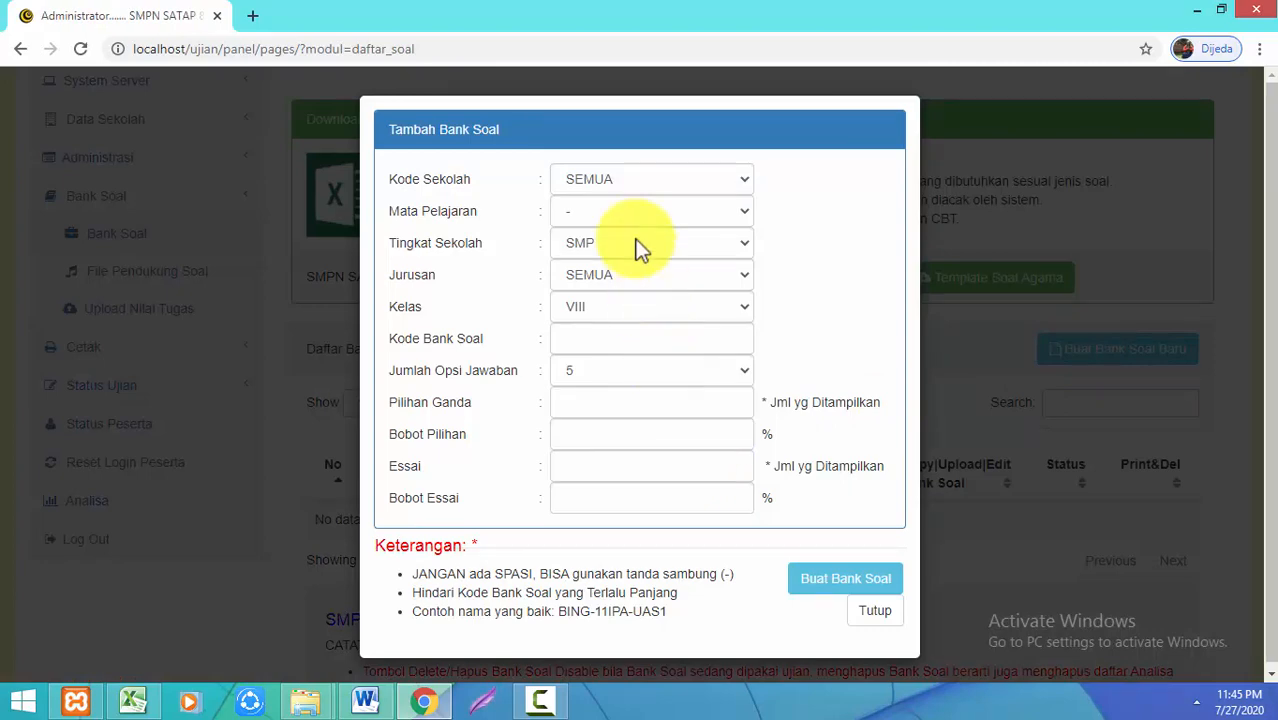
# Set the new question bank's Kode Sekolah to SATAP 8 and its Mata Pelajaran to F - IPA
pyautogui.click(626, 185)
pyautogui.click(625, 182)
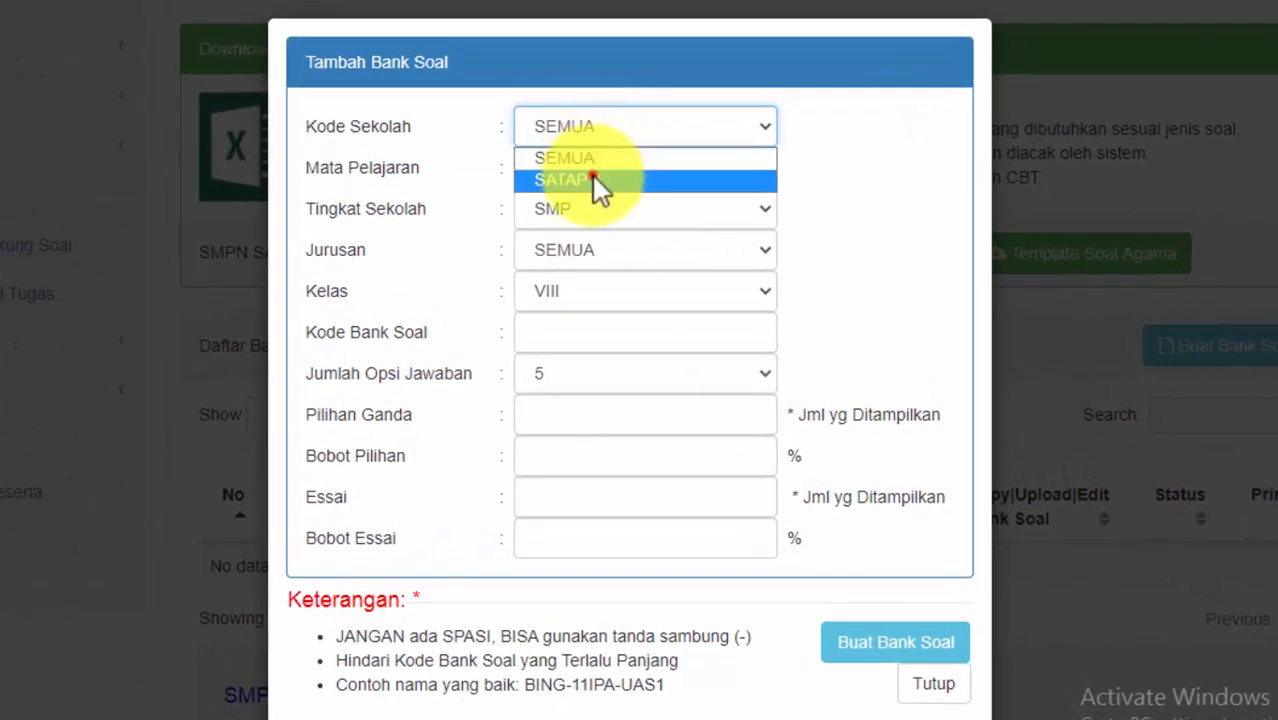
pyautogui.click(593, 178)
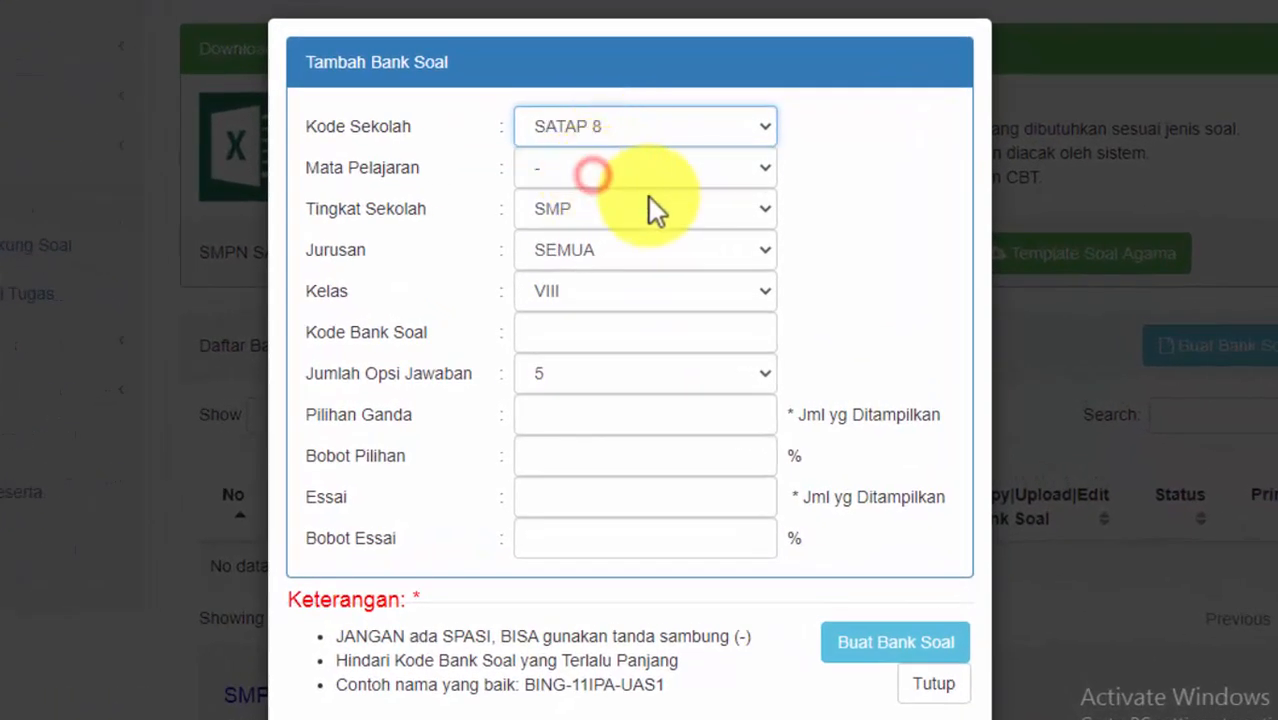
pyautogui.click(603, 168)
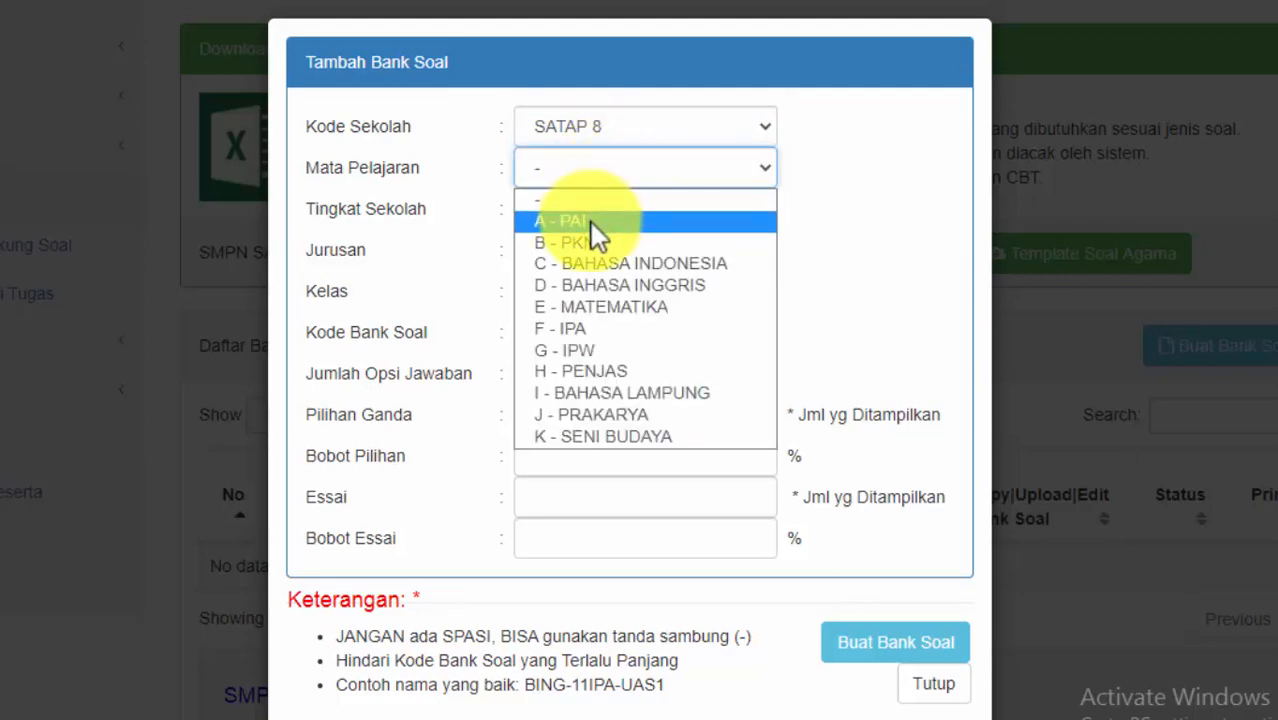
pyautogui.click(588, 326)
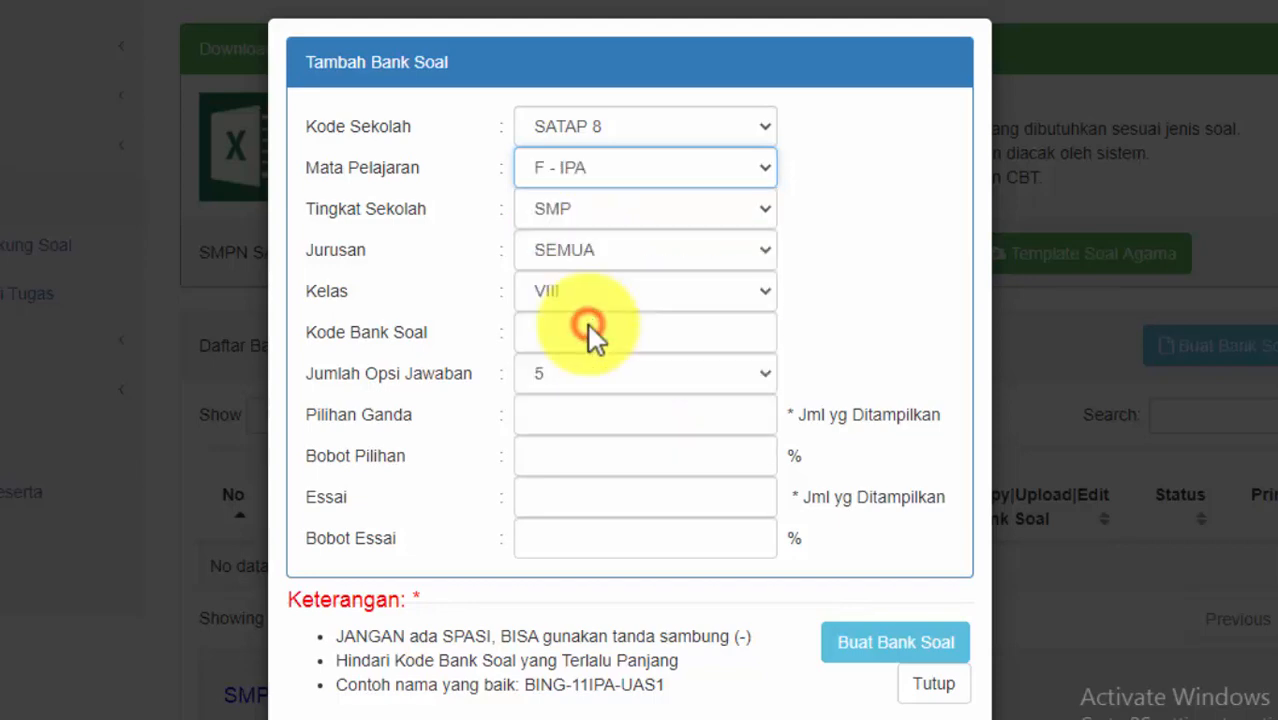
# Choose SMP as the Tingkat Sekolah and SEMUA as the Jurusan for the question bank
pyautogui.click(618, 210)
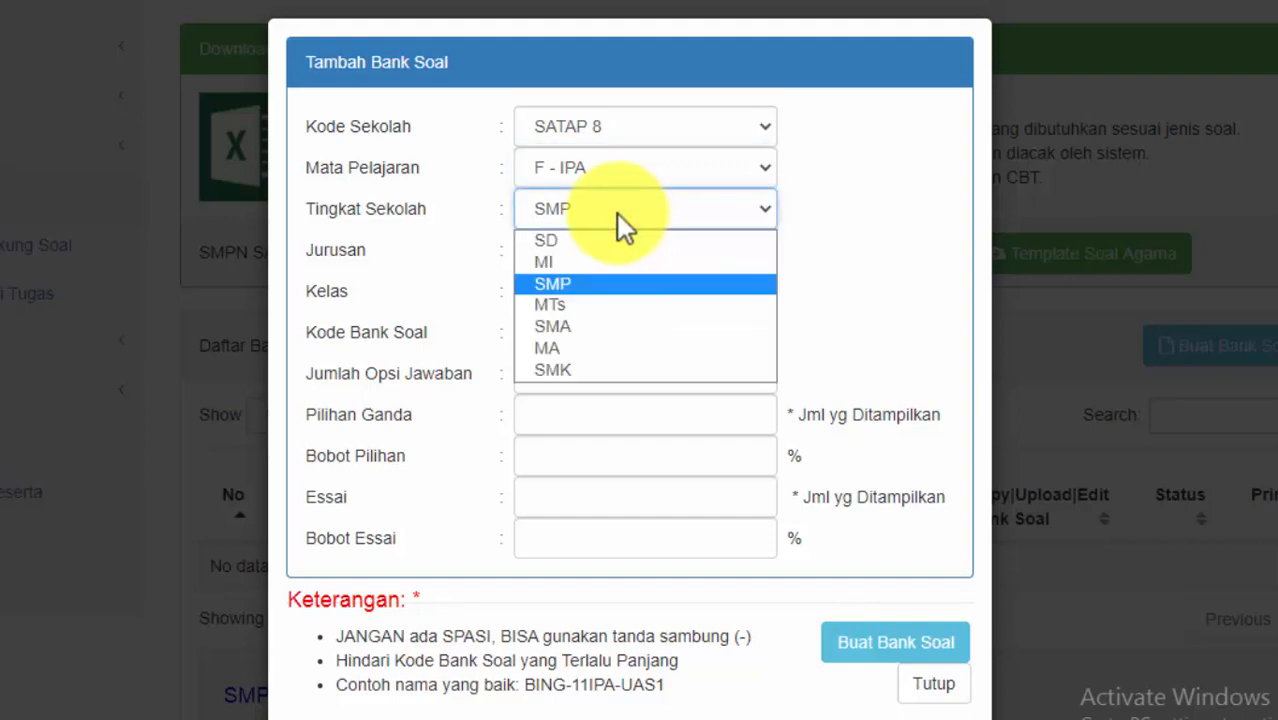
pyautogui.click(594, 283)
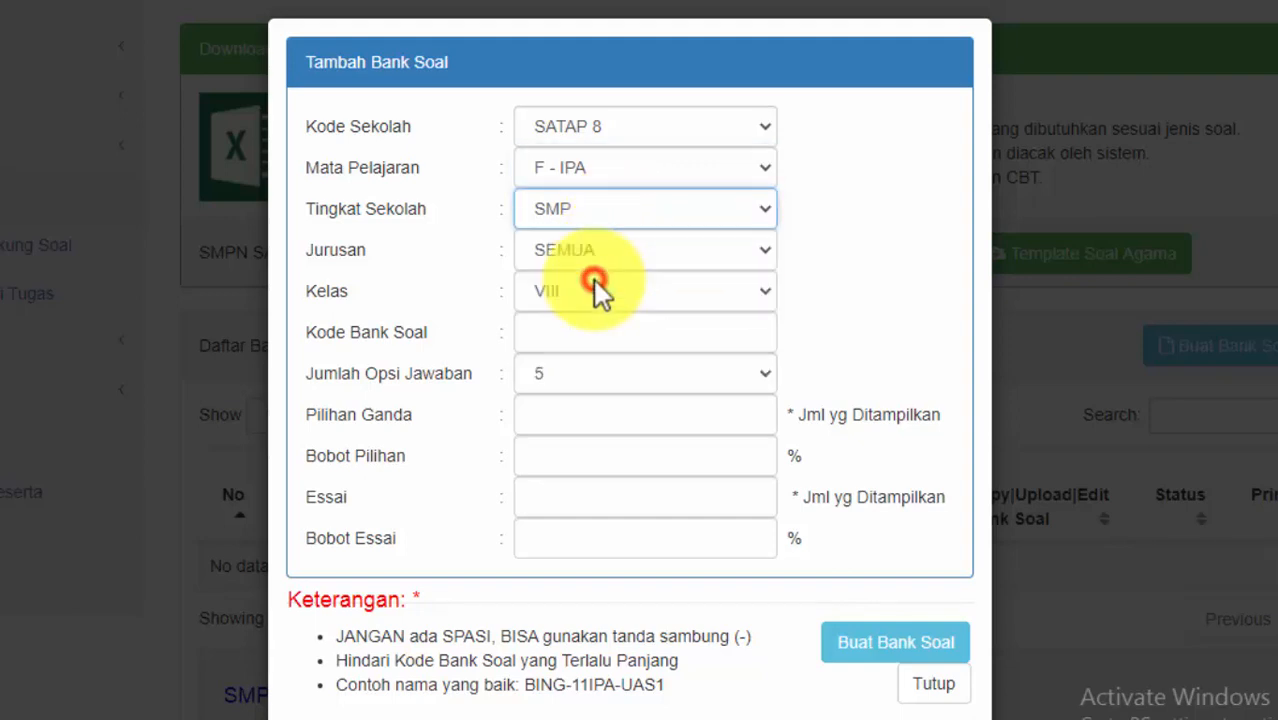
pyautogui.click(624, 252)
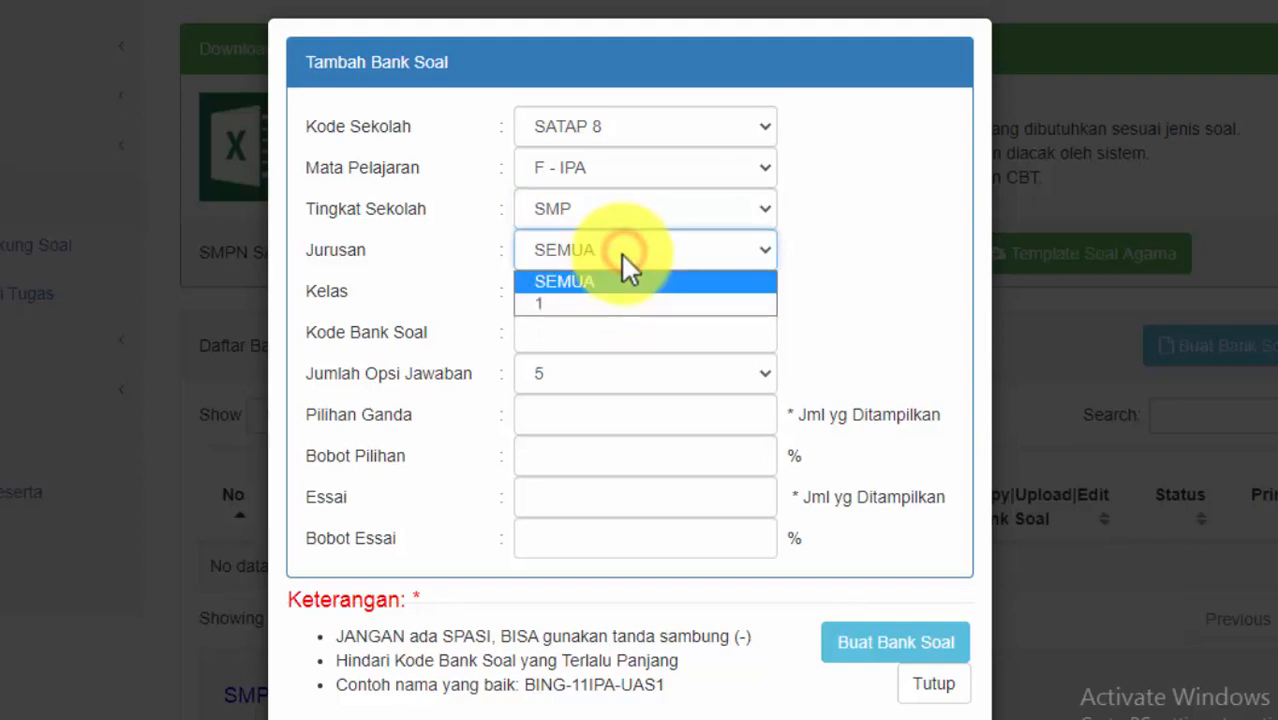
pyautogui.click(606, 281)
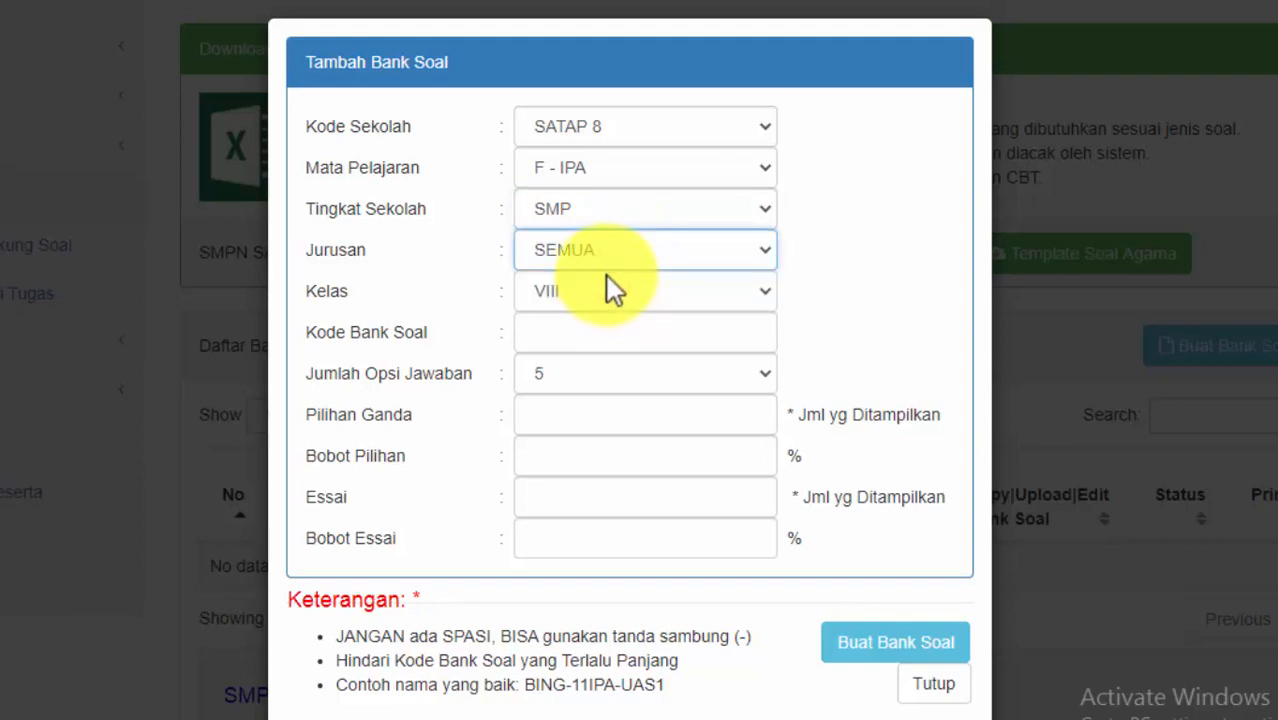
pyautogui.click(597, 255)
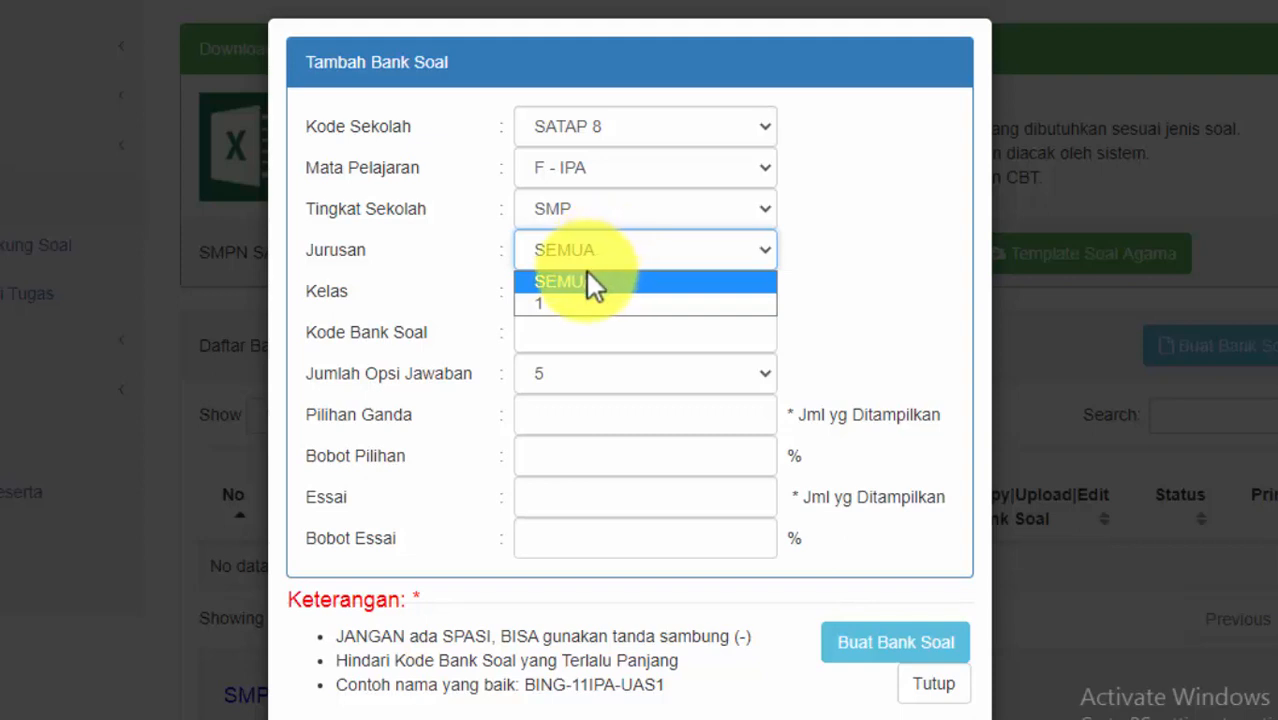
pyautogui.click(588, 282)
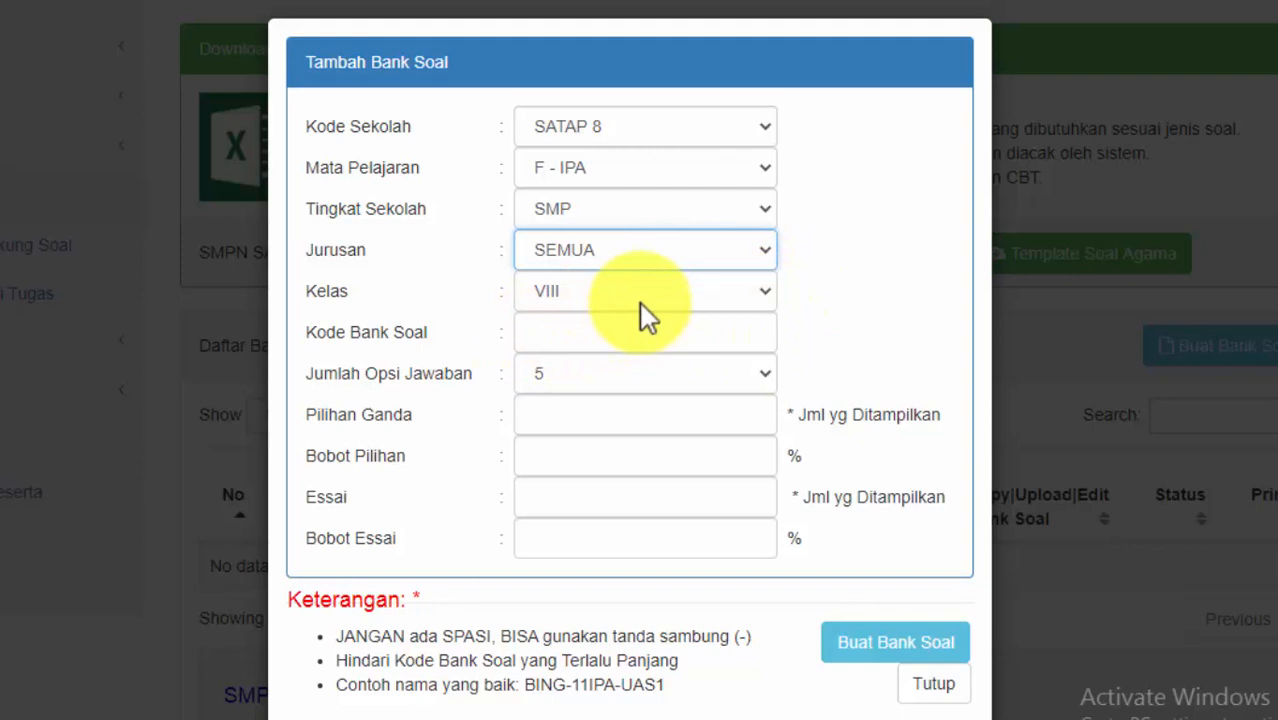
# Set the question bank's Kelas to VII and its Kode Bank Soal to pgk3
pyautogui.click(640, 301)
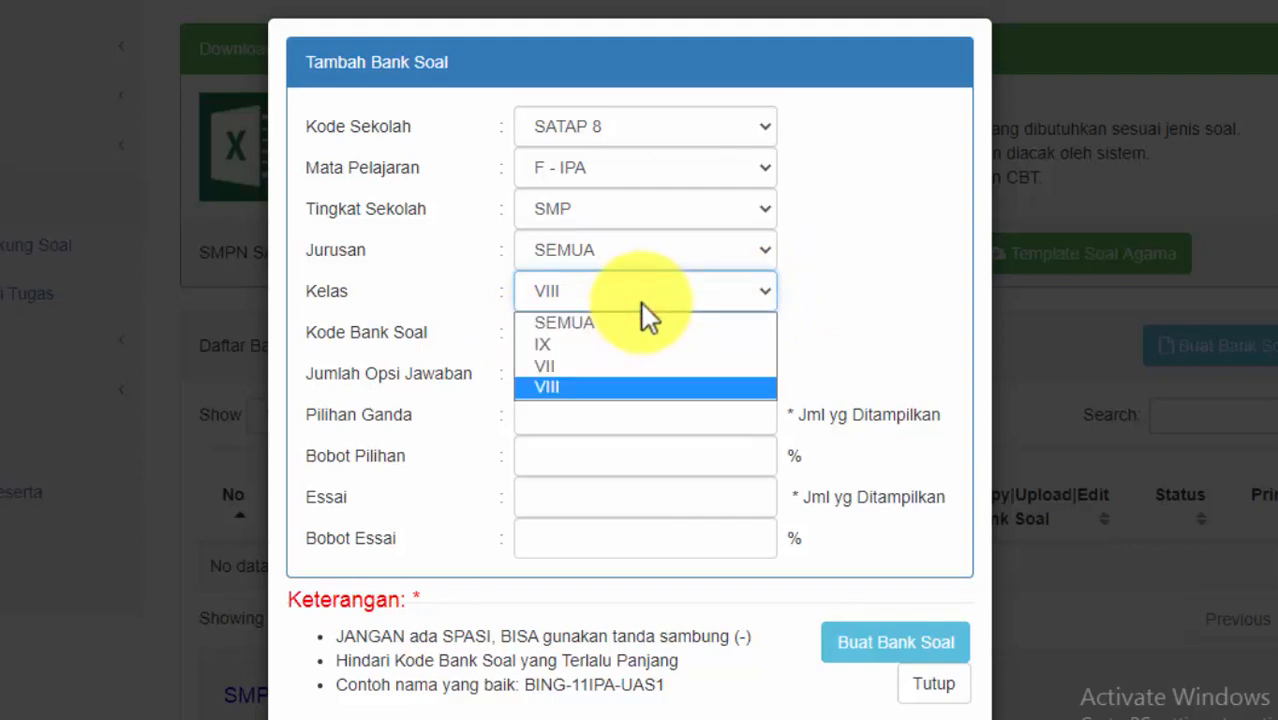
pyautogui.click(589, 366)
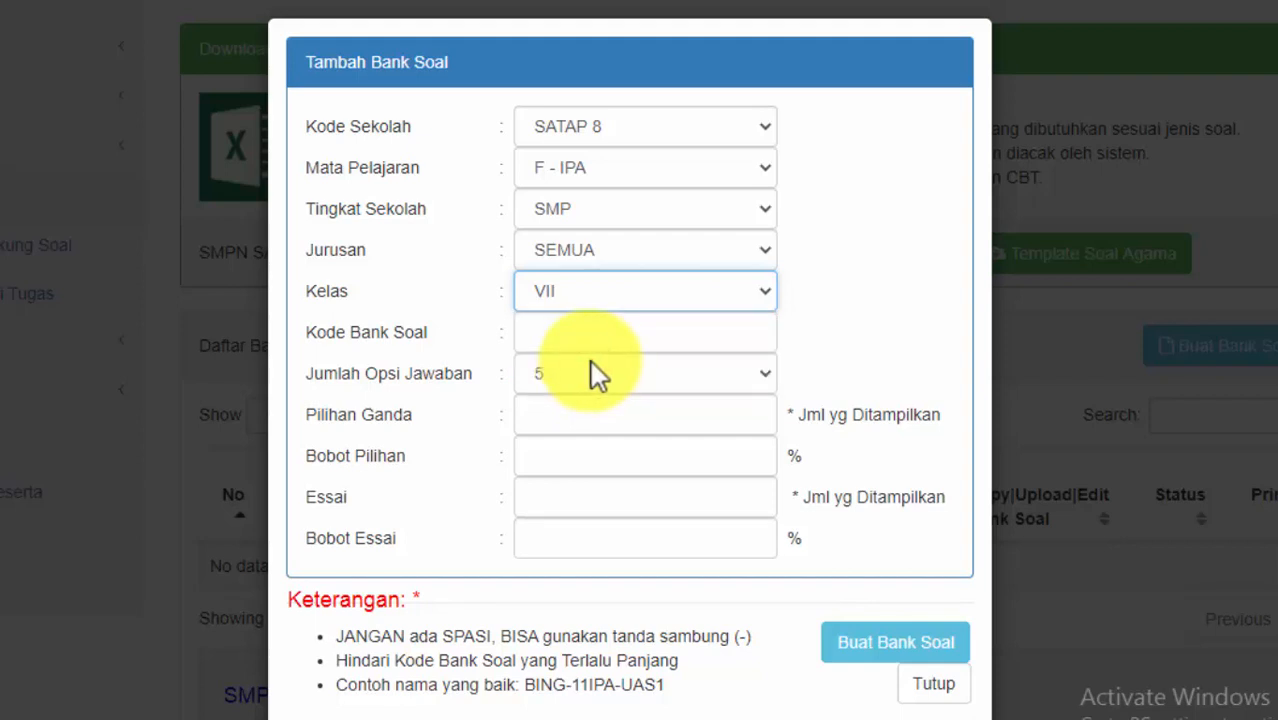
pyautogui.click(589, 335)
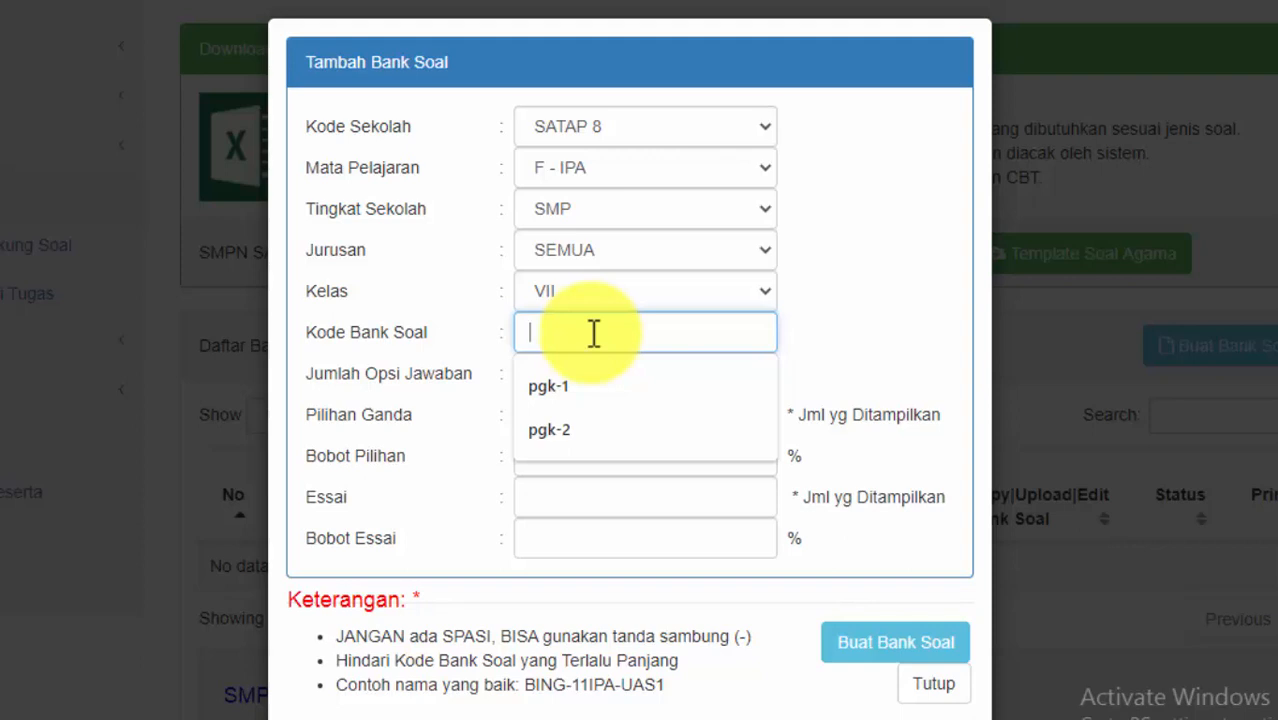
pyautogui.write('pgk3')
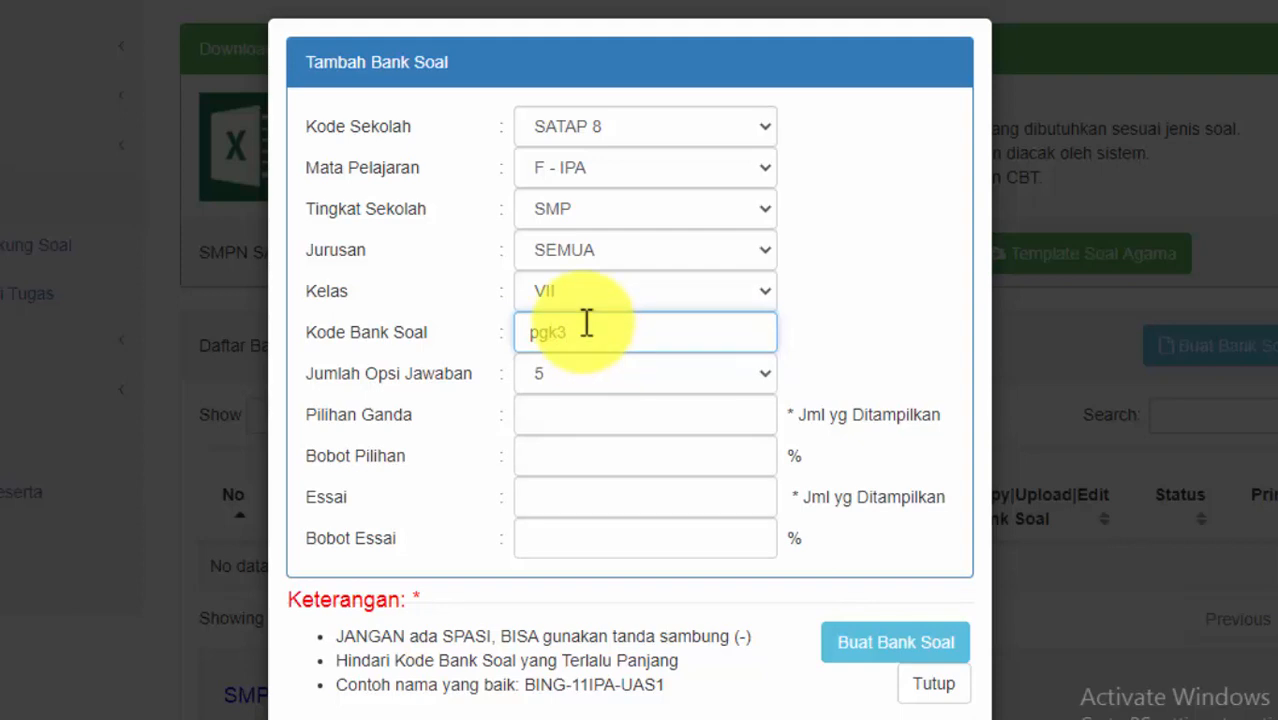
# Set Jumlah Opsi Jawaban to 5 and the number of Pilihan Ganda questions displayed to 50
pyautogui.click(615, 385)
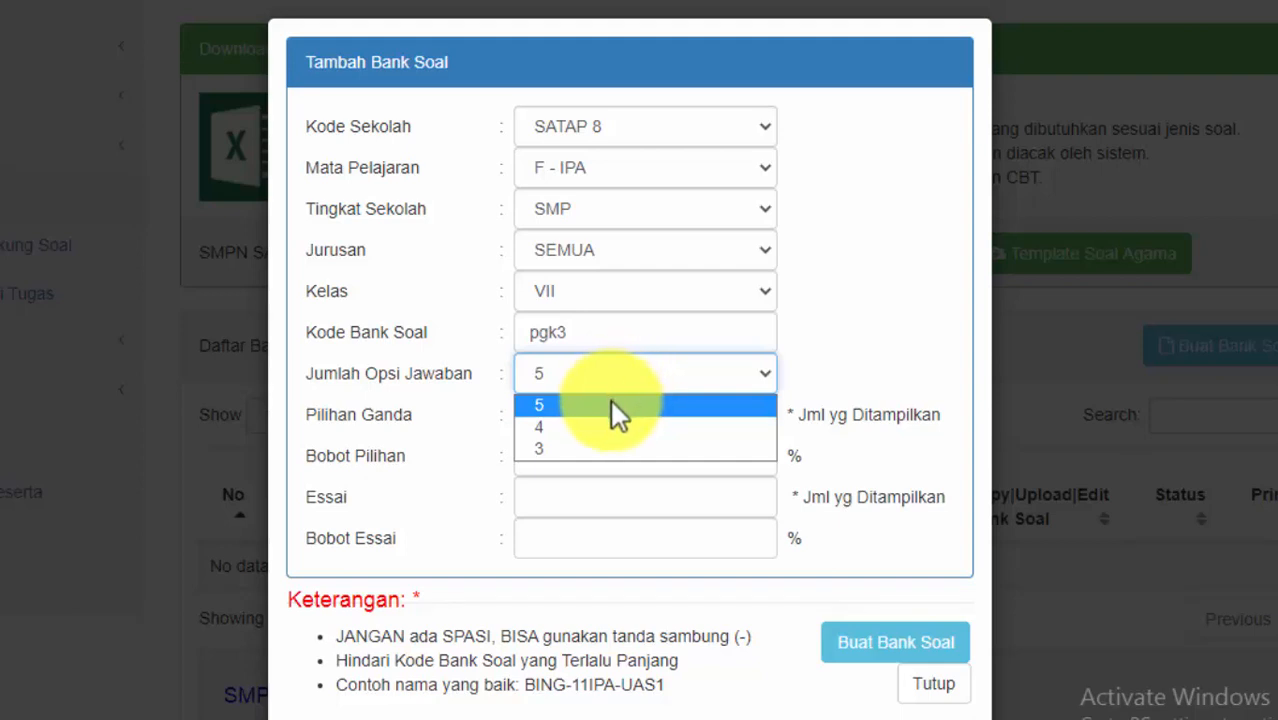
pyautogui.click(611, 402)
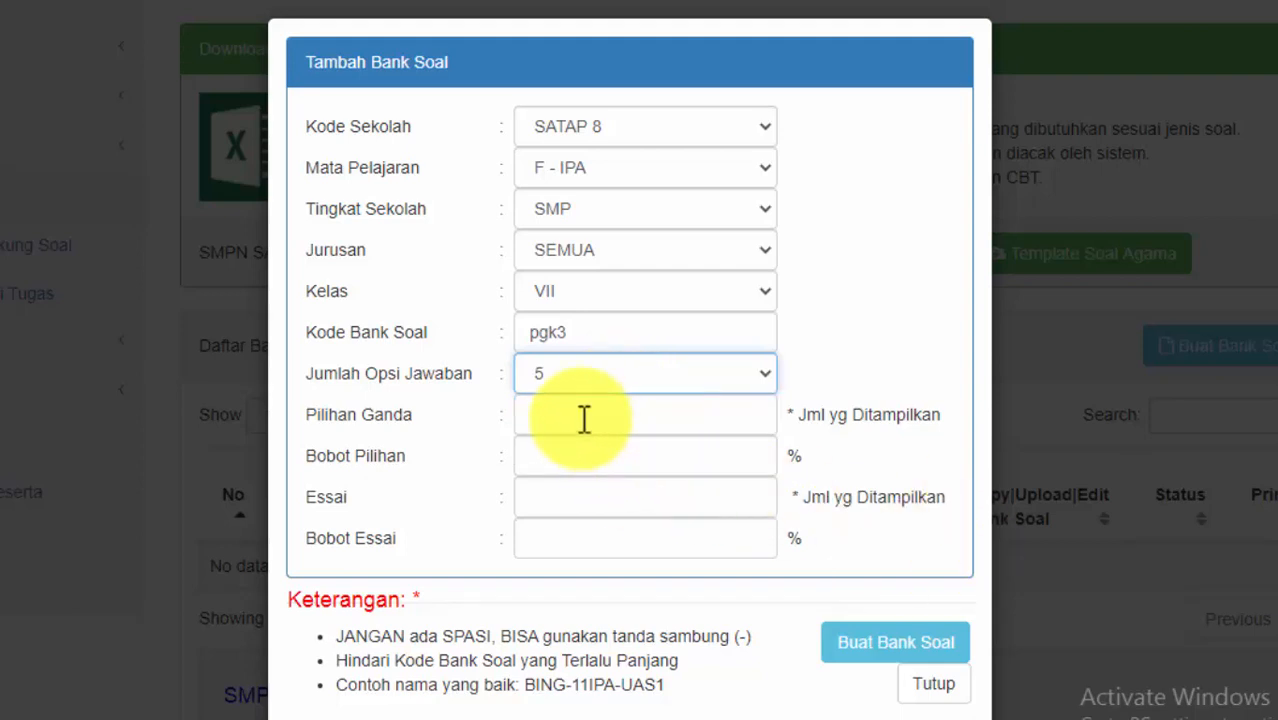
pyautogui.click(592, 405)
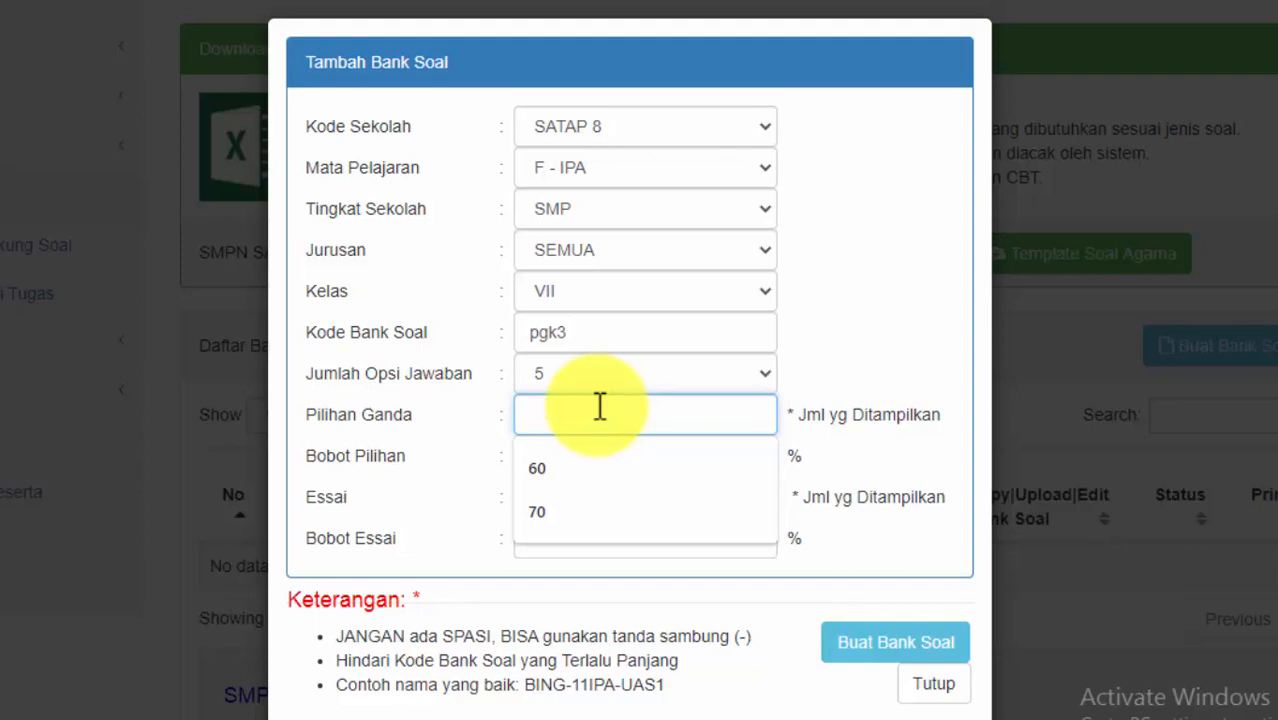
pyautogui.write('50')
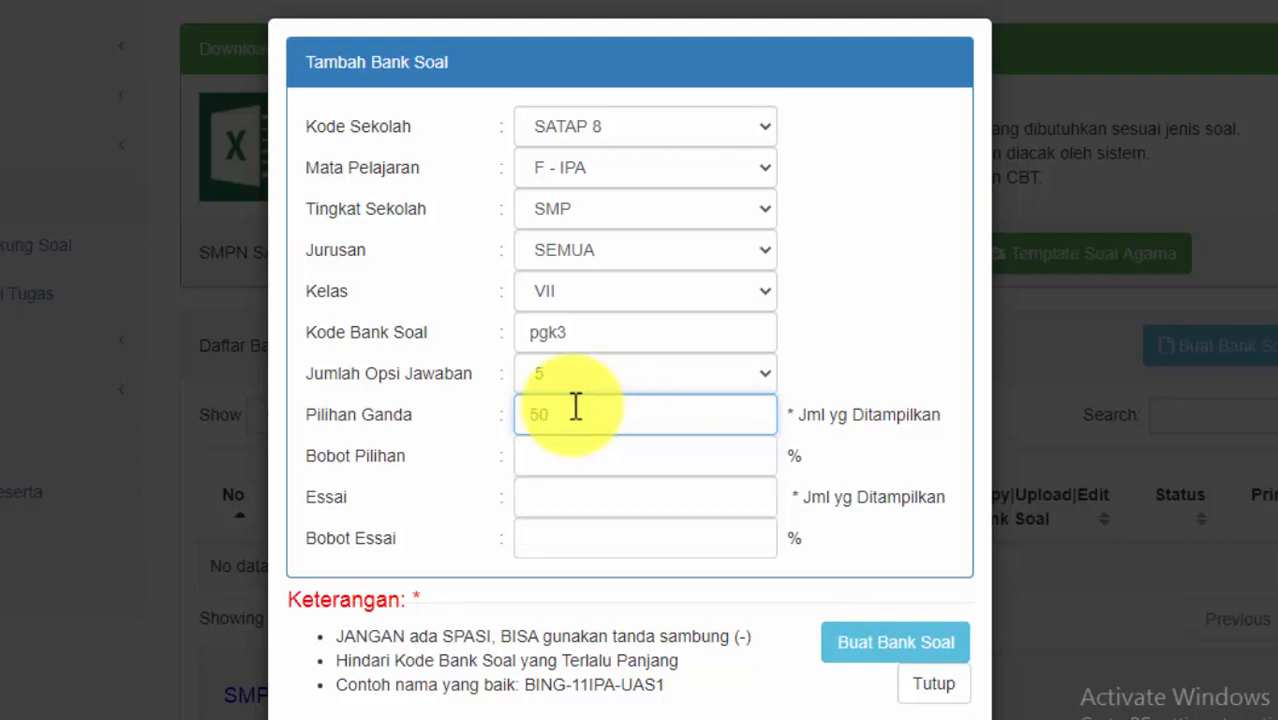
pyautogui.click(580, 460)
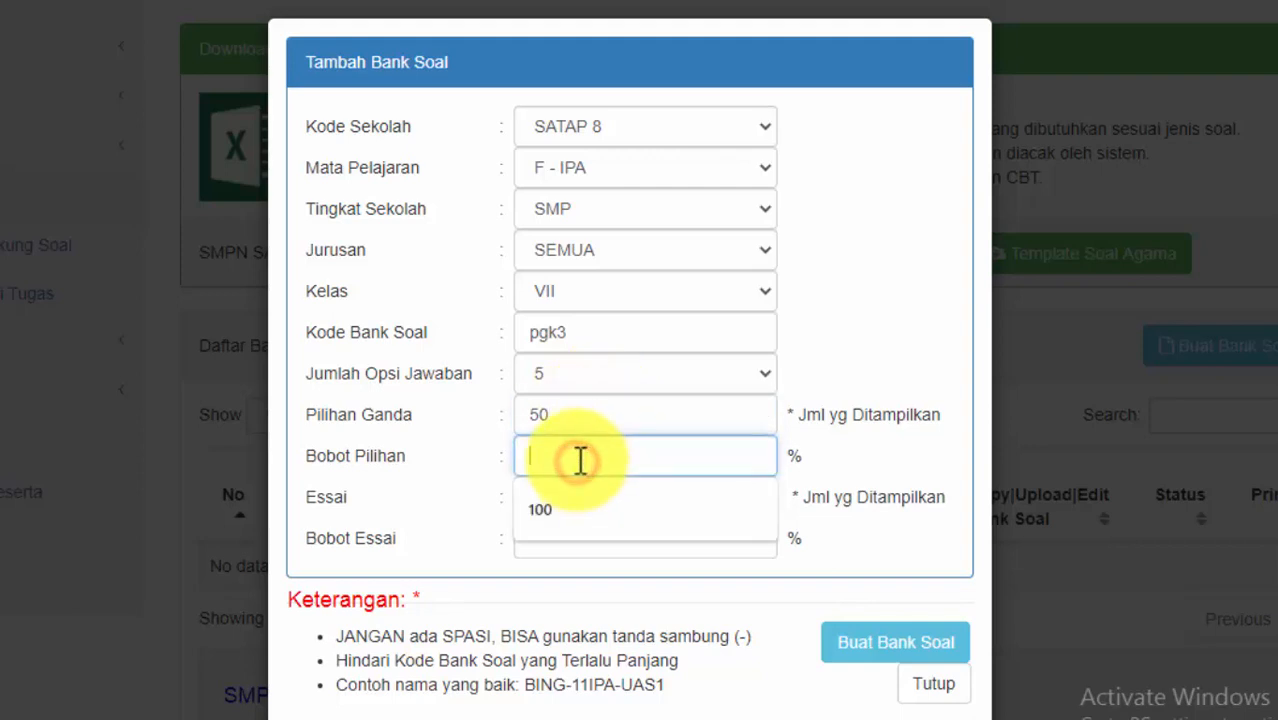
pyautogui.click(878, 465)
pyautogui.click(536, 455)
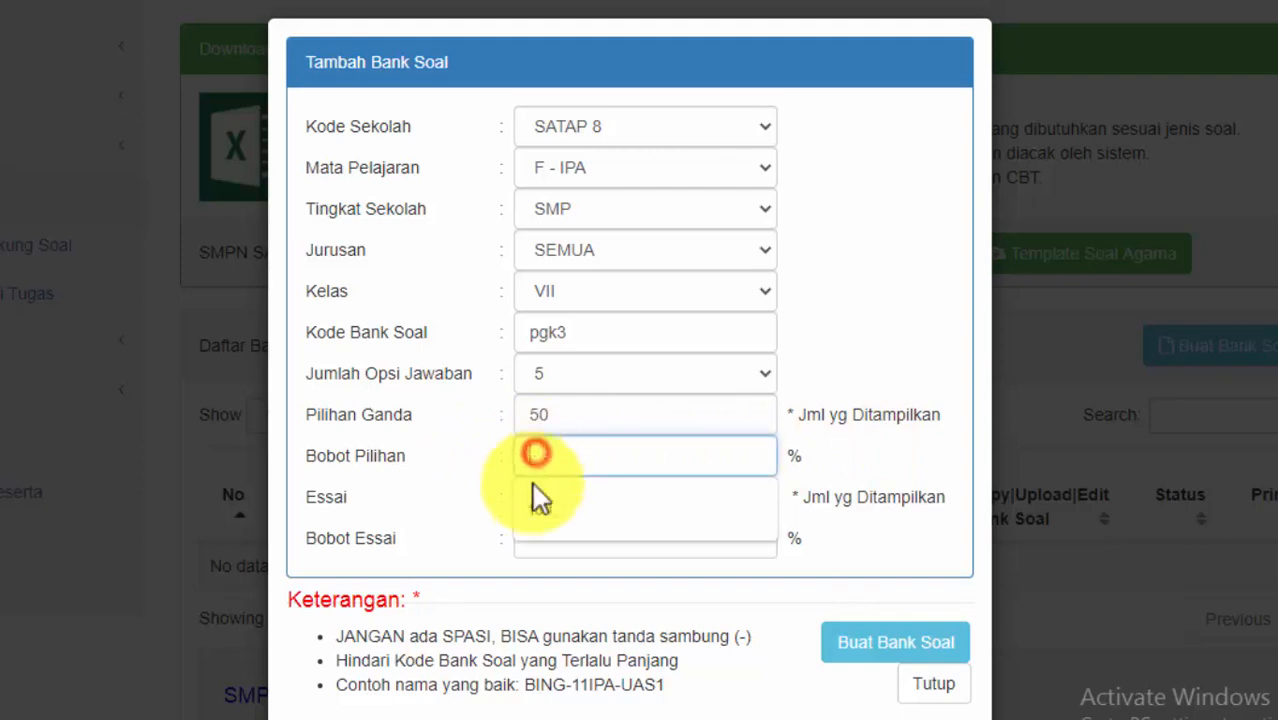
pyautogui.click(465, 505)
pyautogui.click(536, 499)
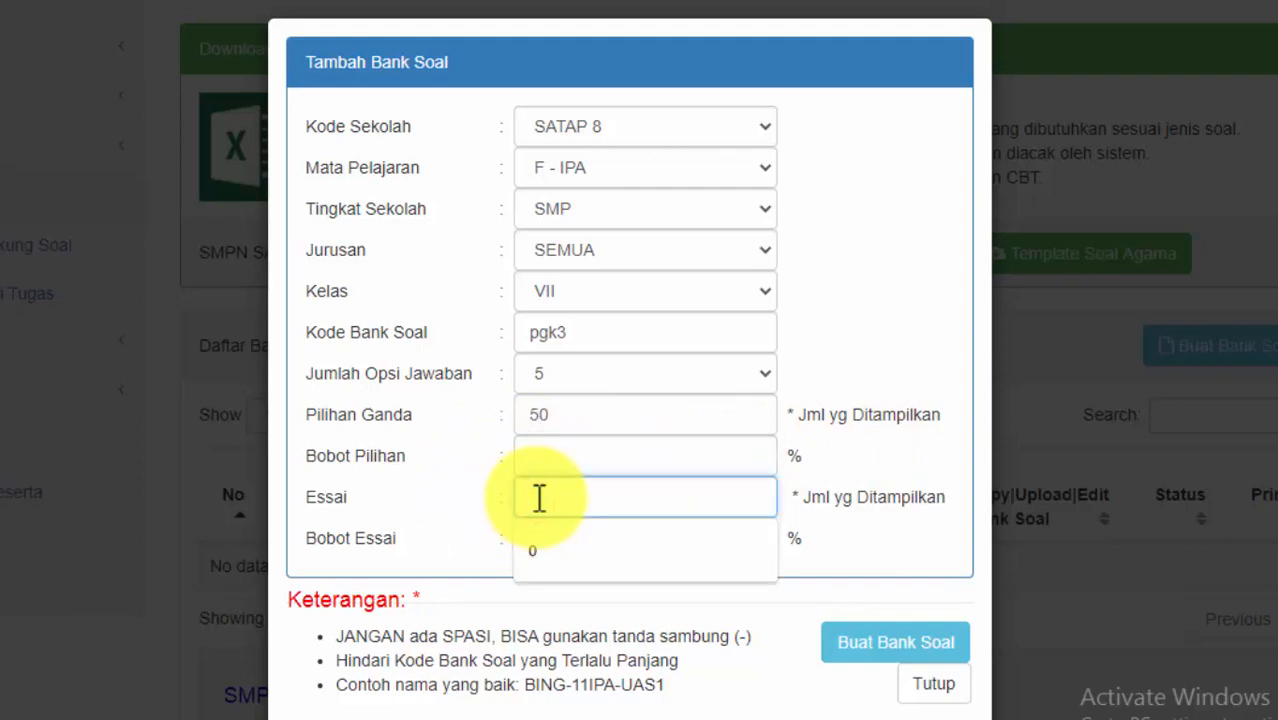
pyautogui.click(573, 460)
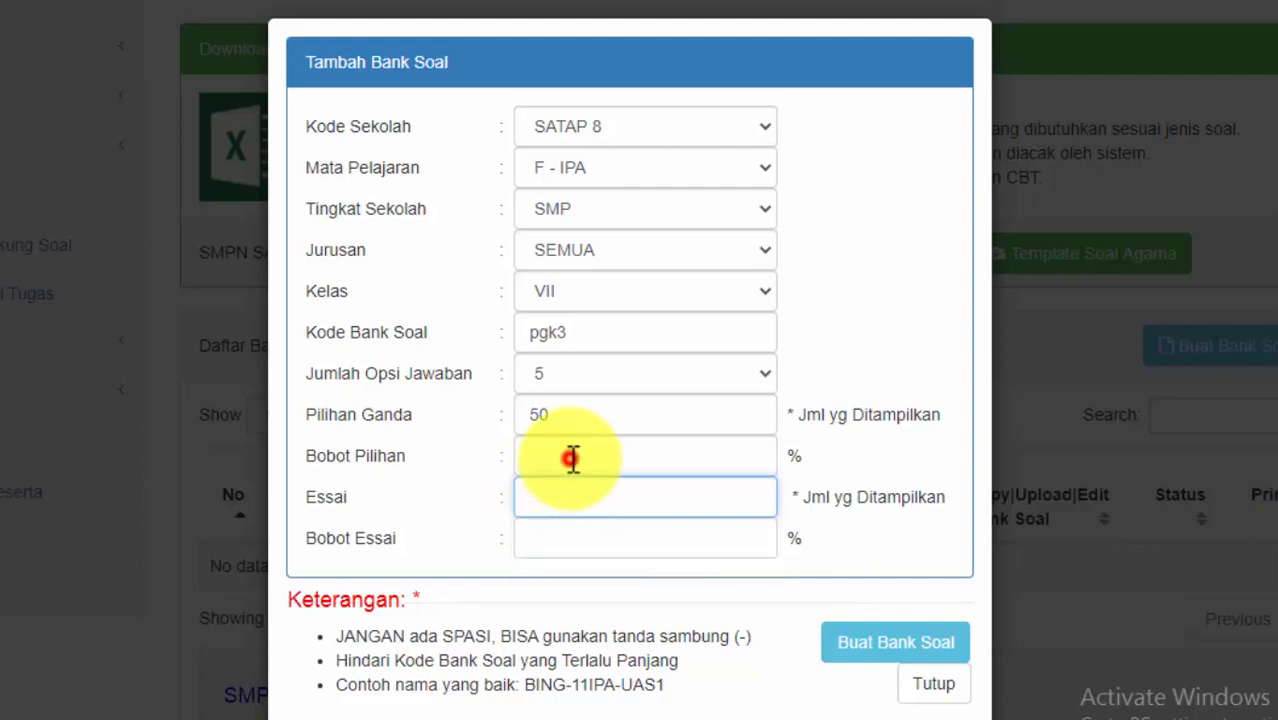
pyautogui.click(421, 481)
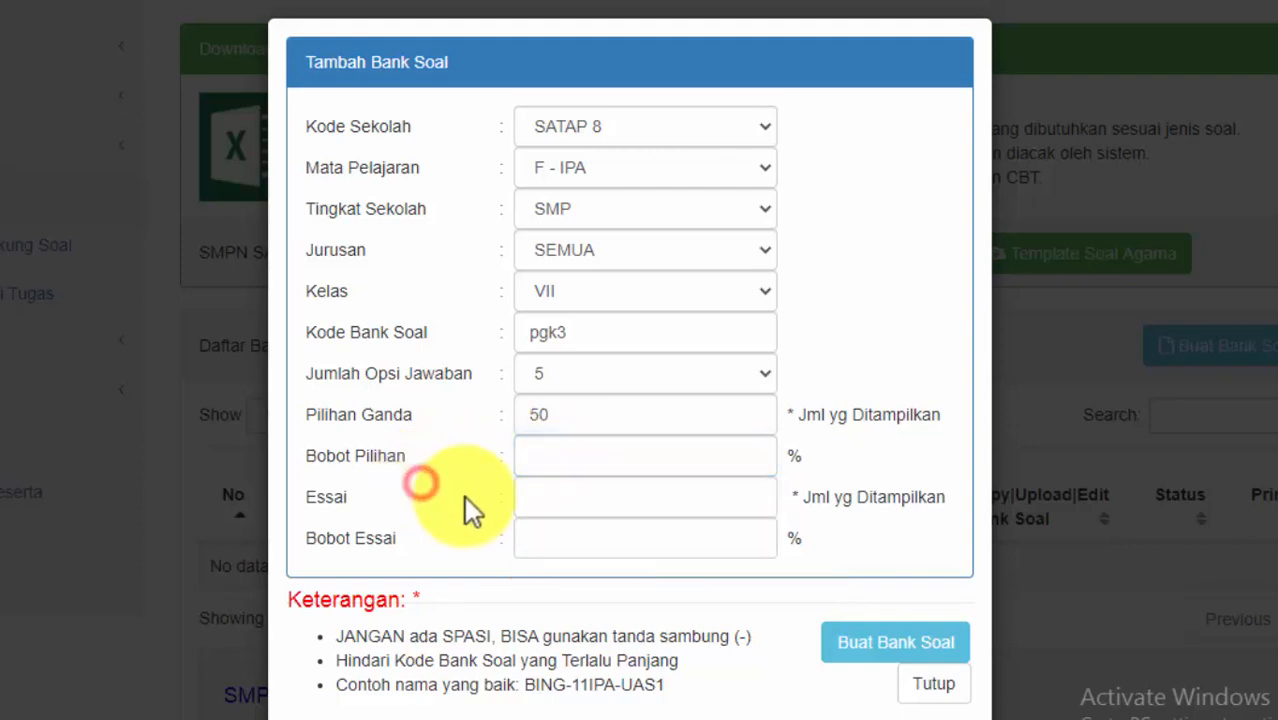
pyautogui.click(536, 500)
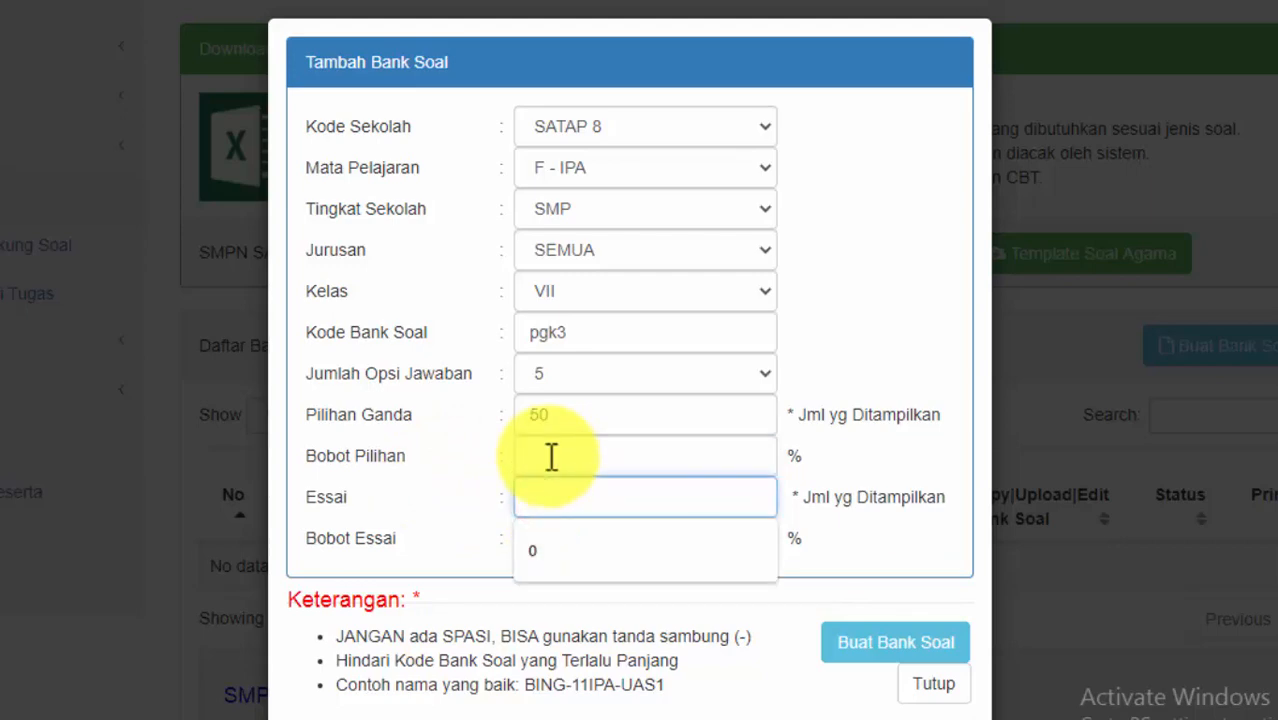
pyautogui.click(548, 456)
# Set the number of Essai questions displayed to 0
pyautogui.click(428, 494)
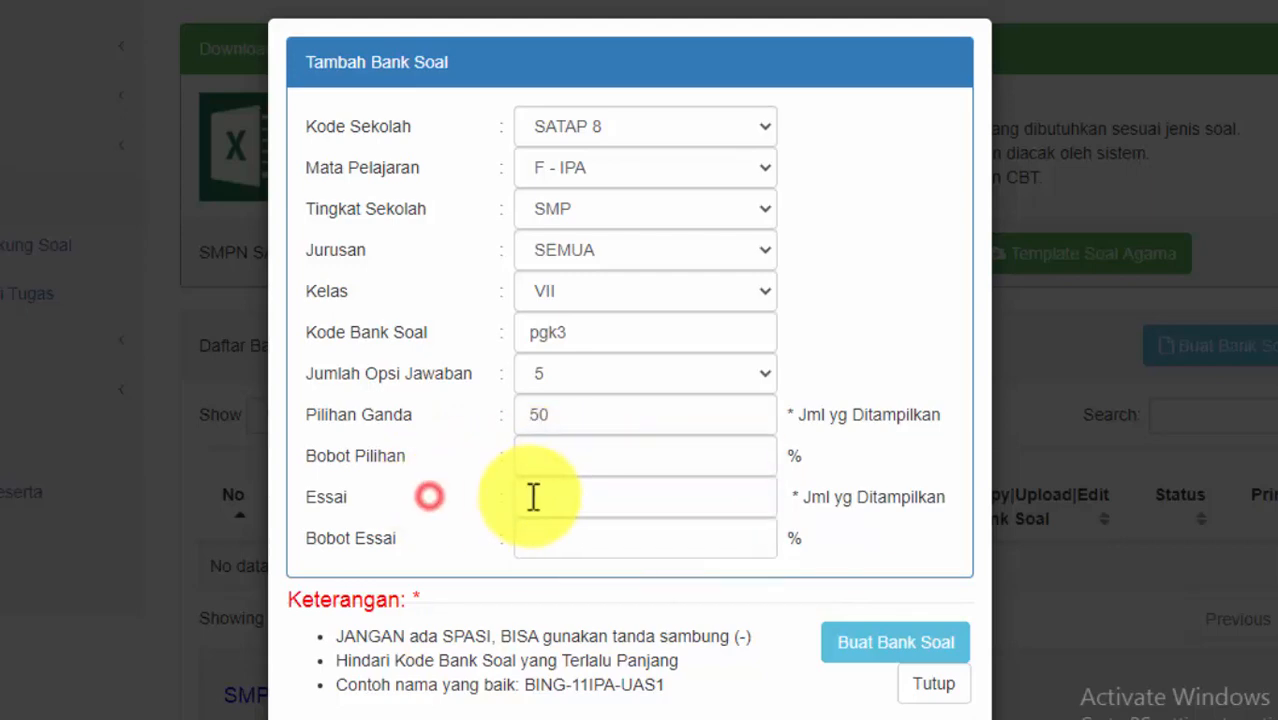
pyautogui.click(530, 497)
pyautogui.write('0')
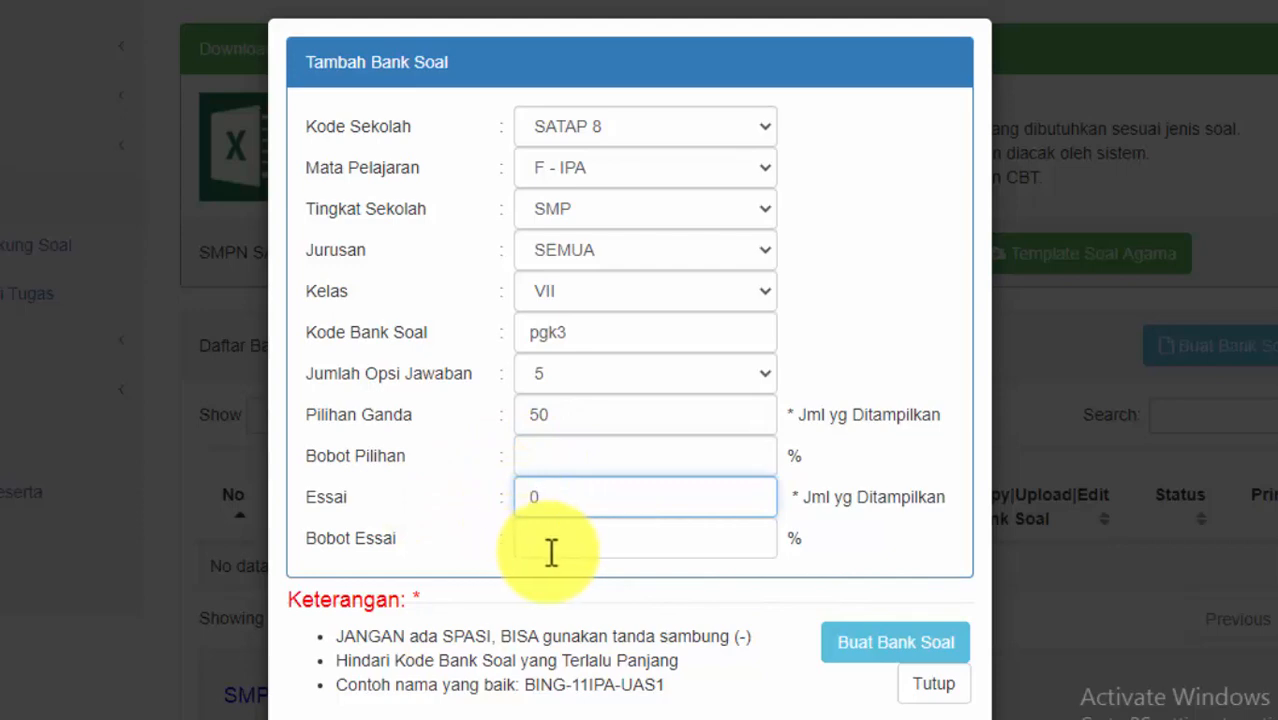
# Set the question bank's Bobot Essai to 0% and its Bobot Pilihan to 100%
pyautogui.click(549, 538)
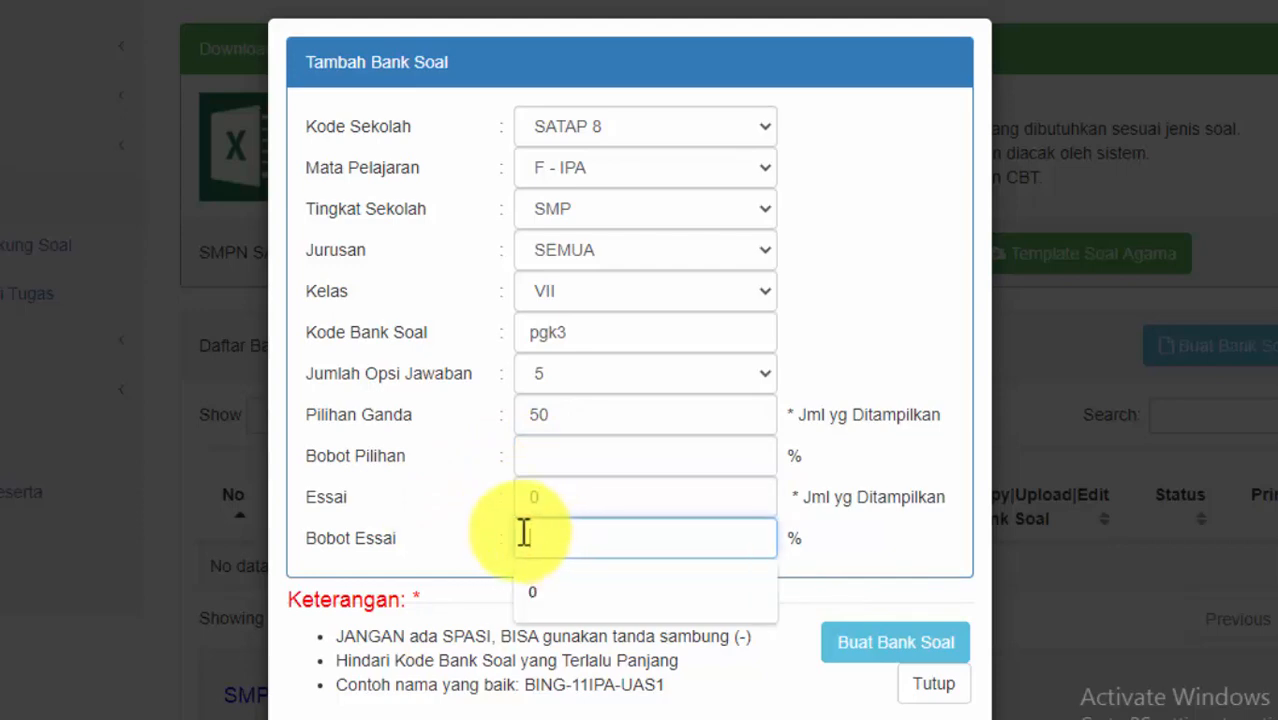
pyautogui.write('0')
pyautogui.click(566, 461)
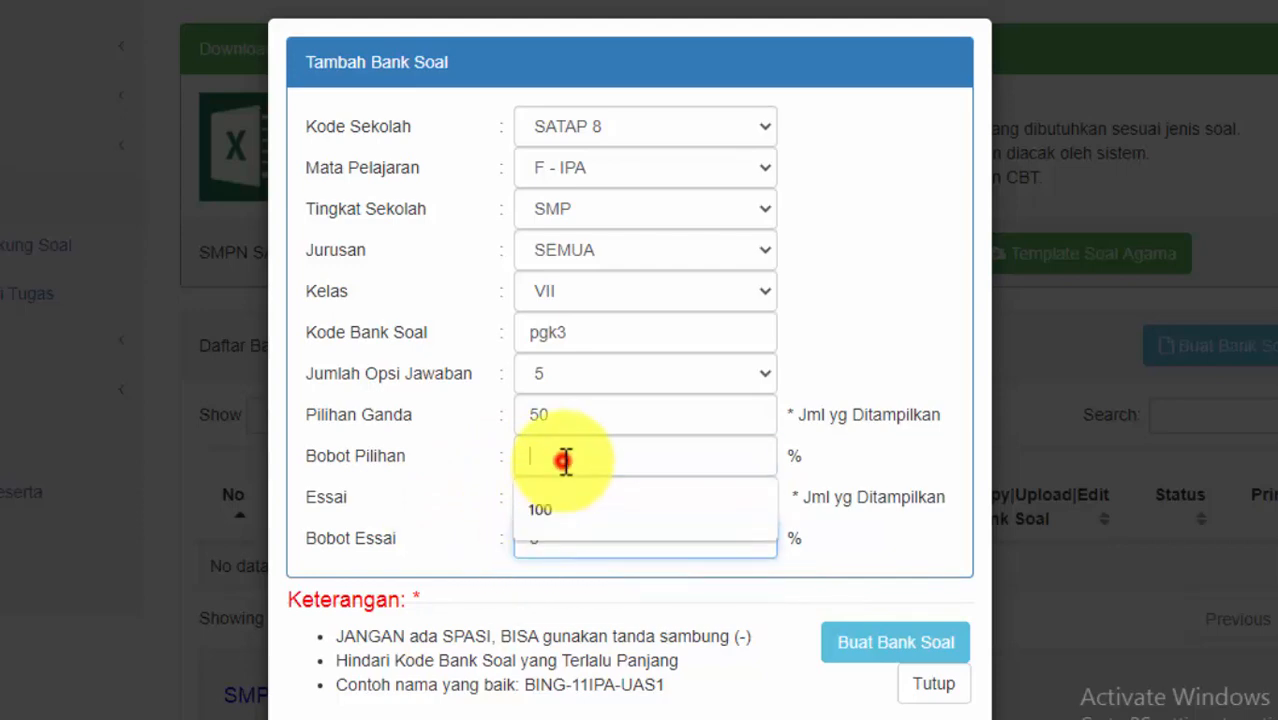
pyautogui.write('100')
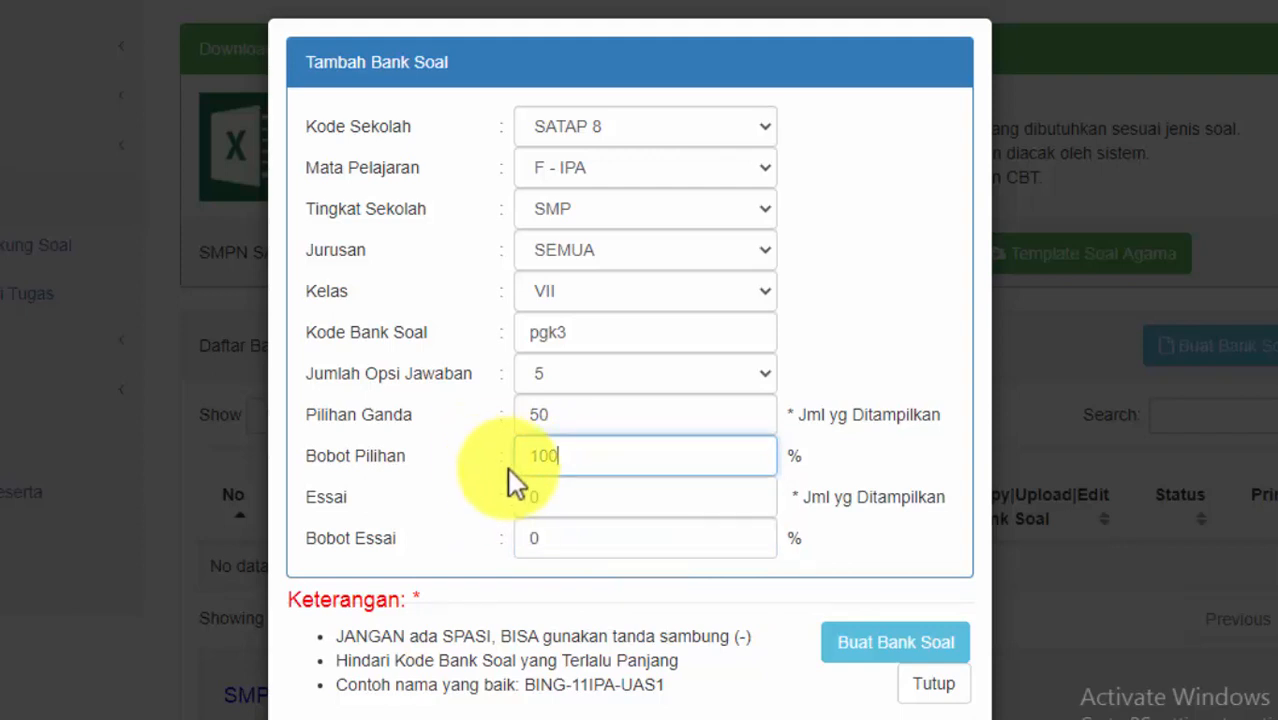
pyautogui.click(416, 525)
# Set Essai to 5 displayed questions with a Bobot Essai of 20%, and Bobot Pilihan to 80%
pyautogui.click(552, 507)
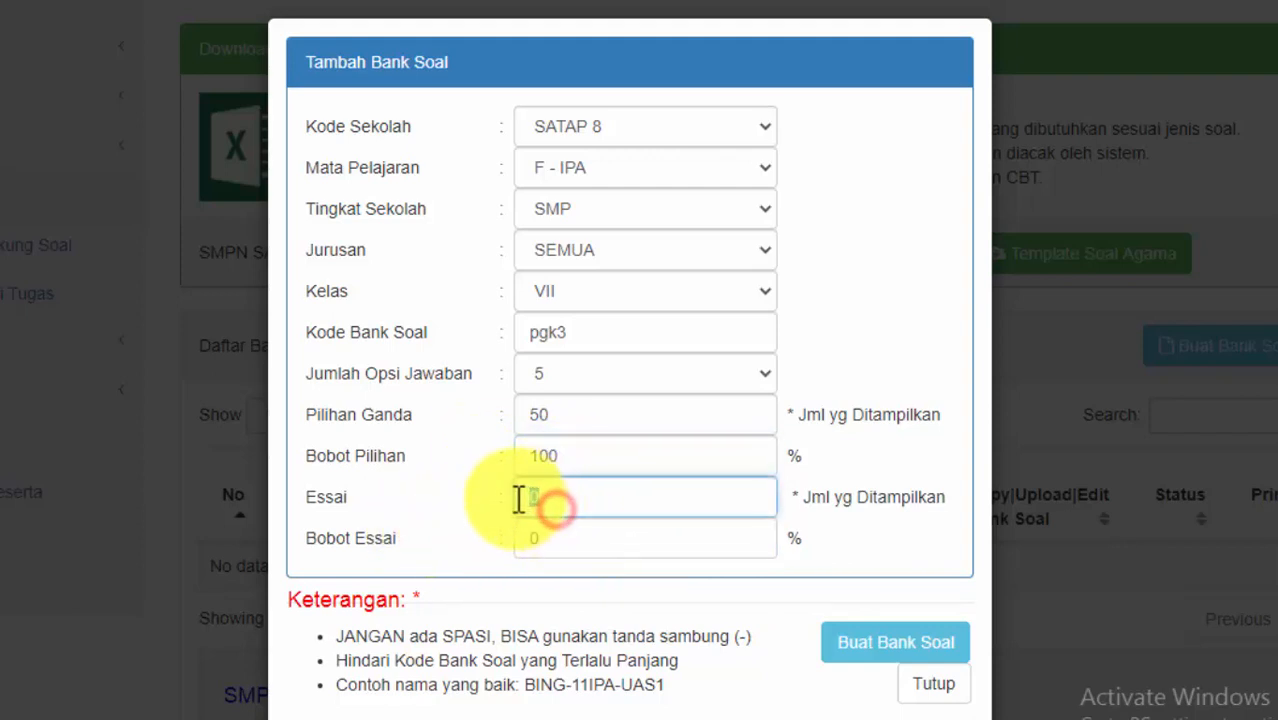
pyautogui.write('5')
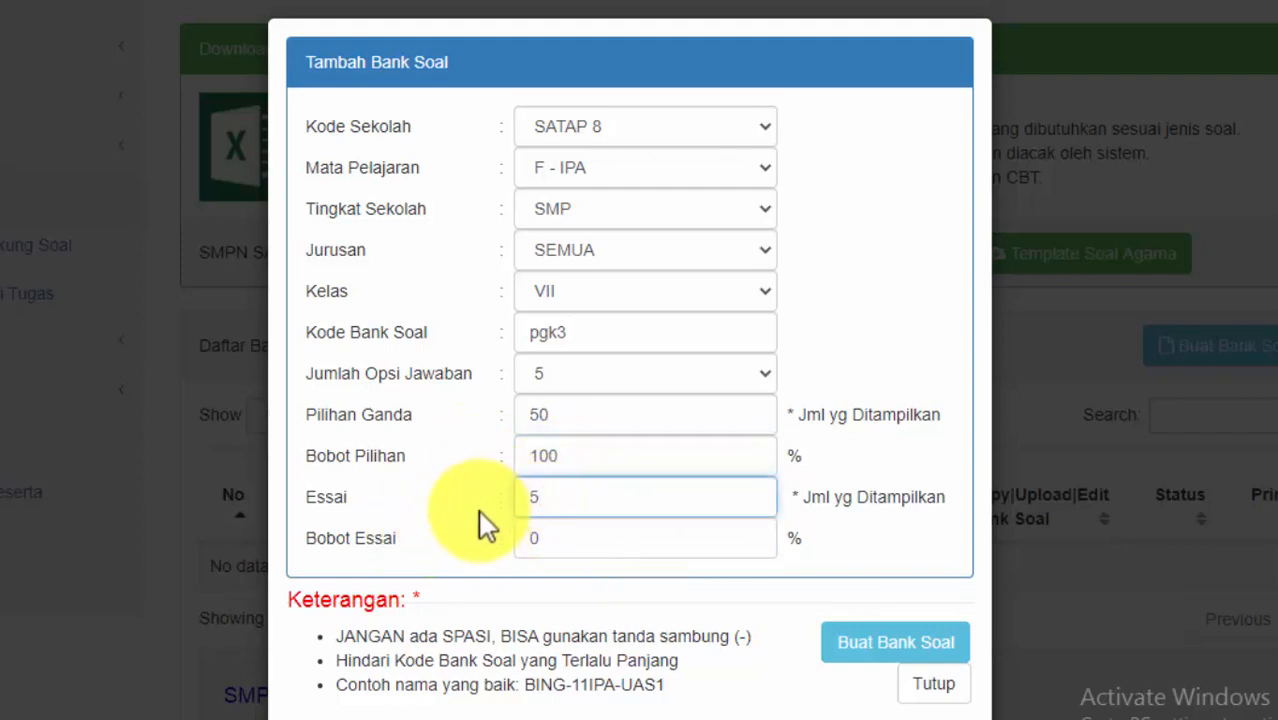
pyautogui.click(540, 536)
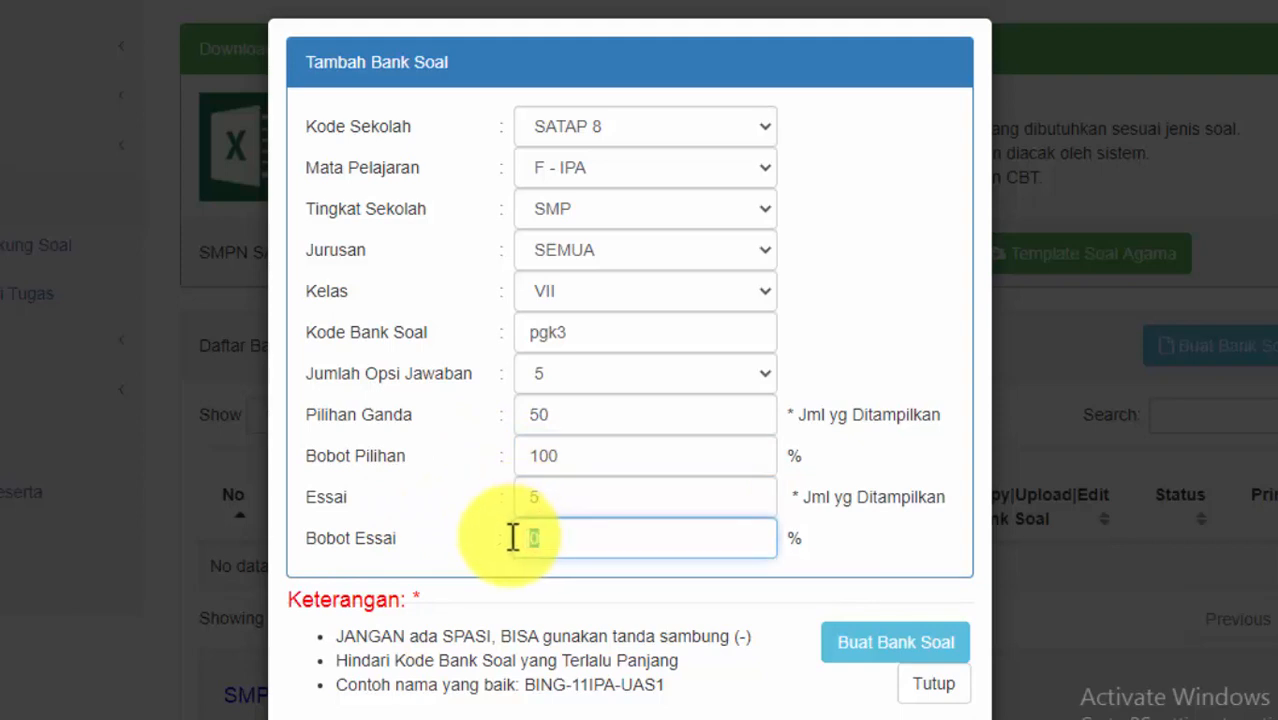
pyautogui.write('20')
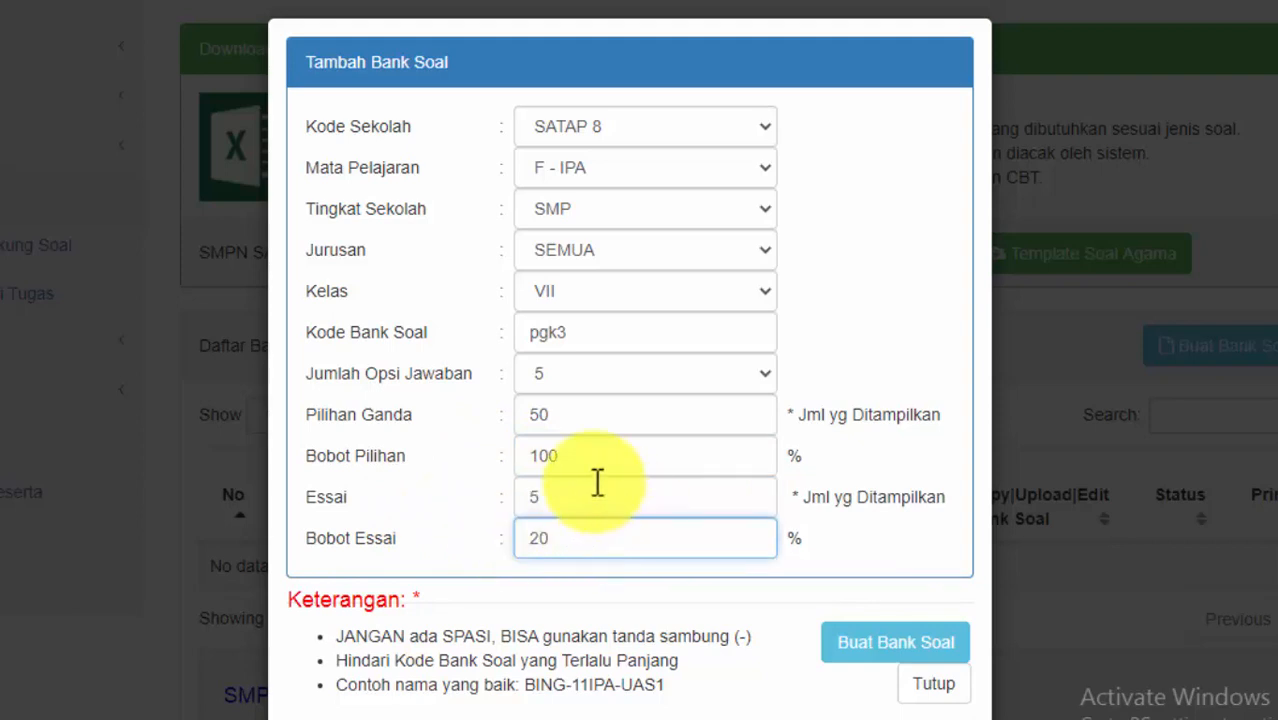
pyautogui.click(573, 458)
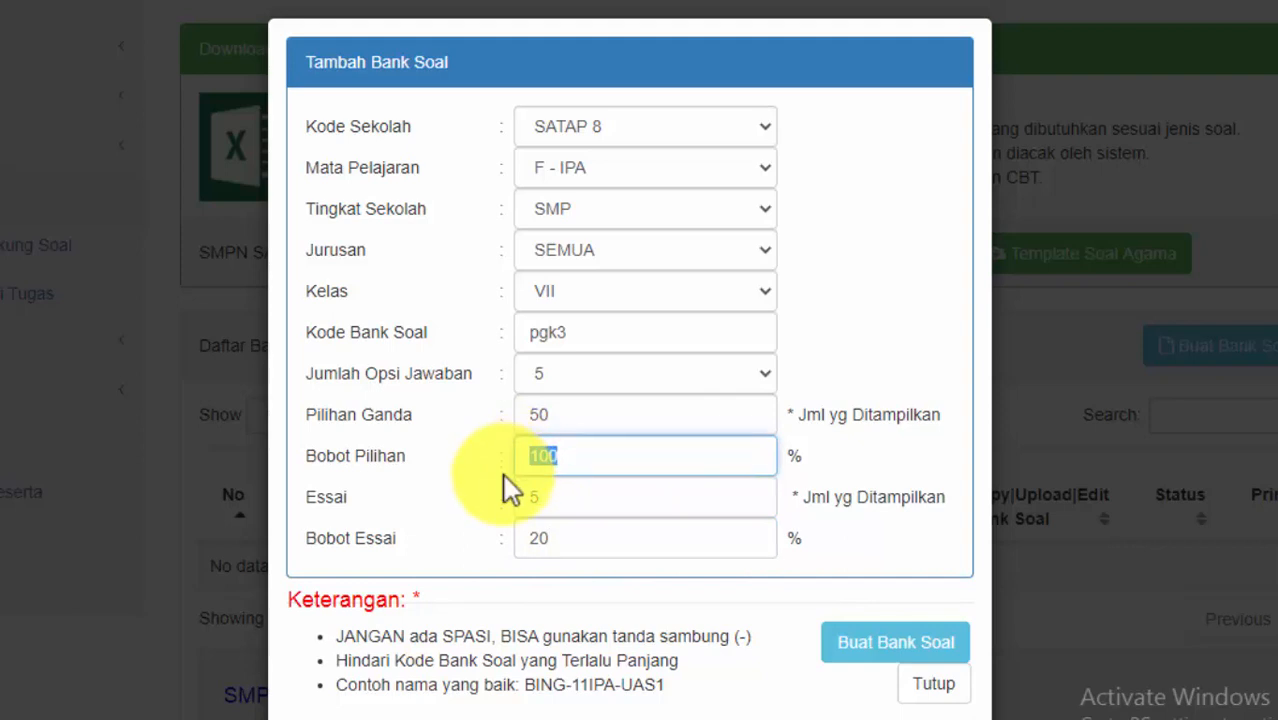
pyautogui.write('80')
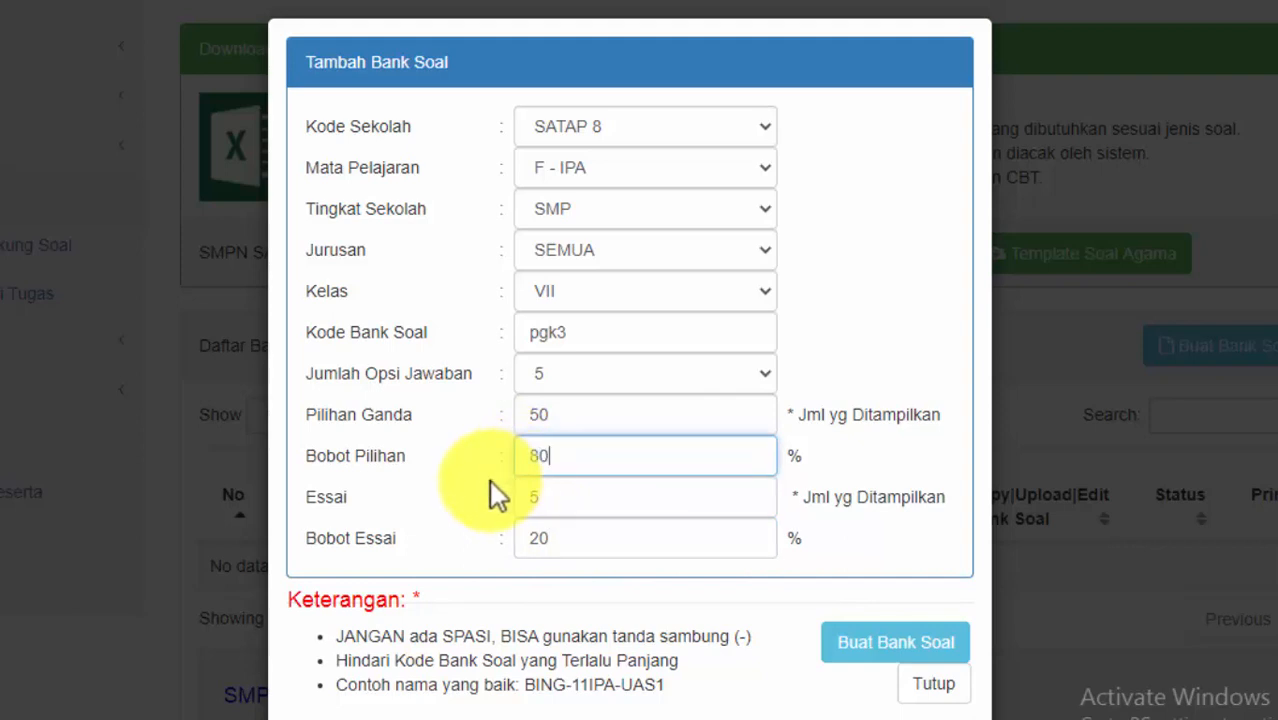
# Set Essai and Bobot Essai to 0 and Bobot Pilihan to 100%
pyautogui.click(555, 498)
pyautogui.write('0')
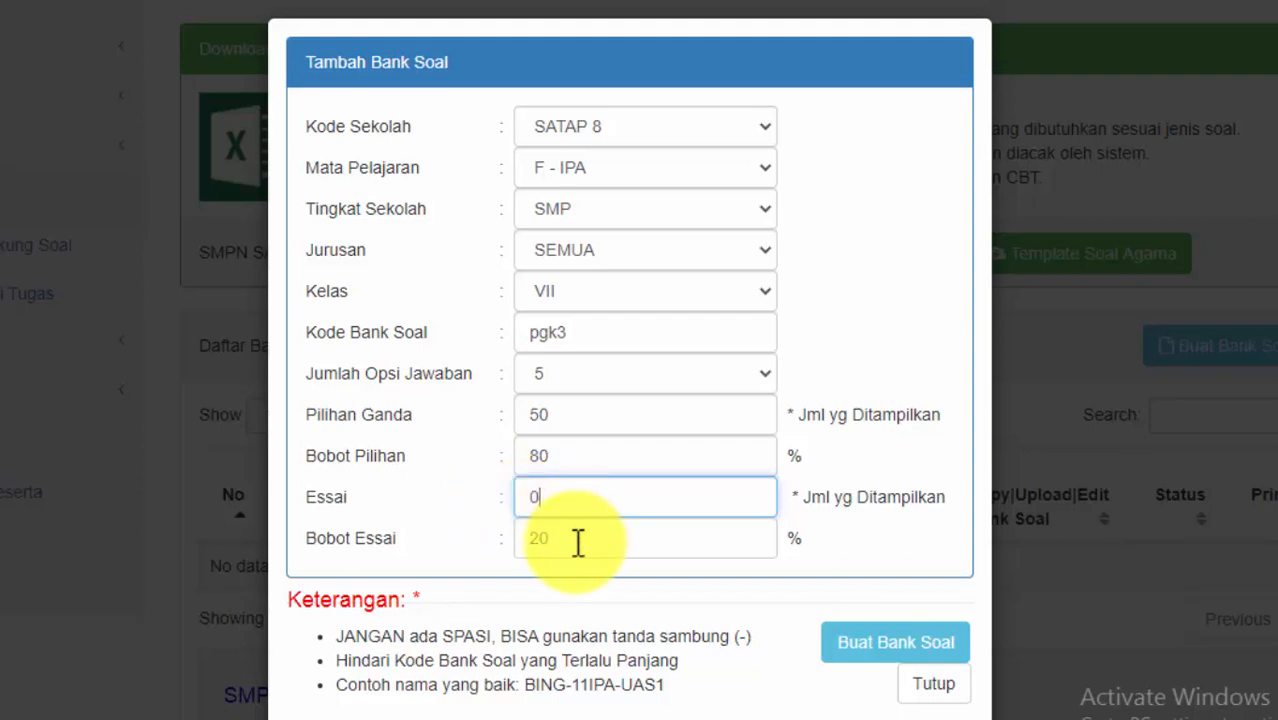
pyautogui.moveTo(502, 542); pyautogui.dragTo(559, 542)
pyautogui.moveTo(559, 542); pyautogui.dragTo(487, 543)
pyautogui.write('0')
pyautogui.click(580, 458)
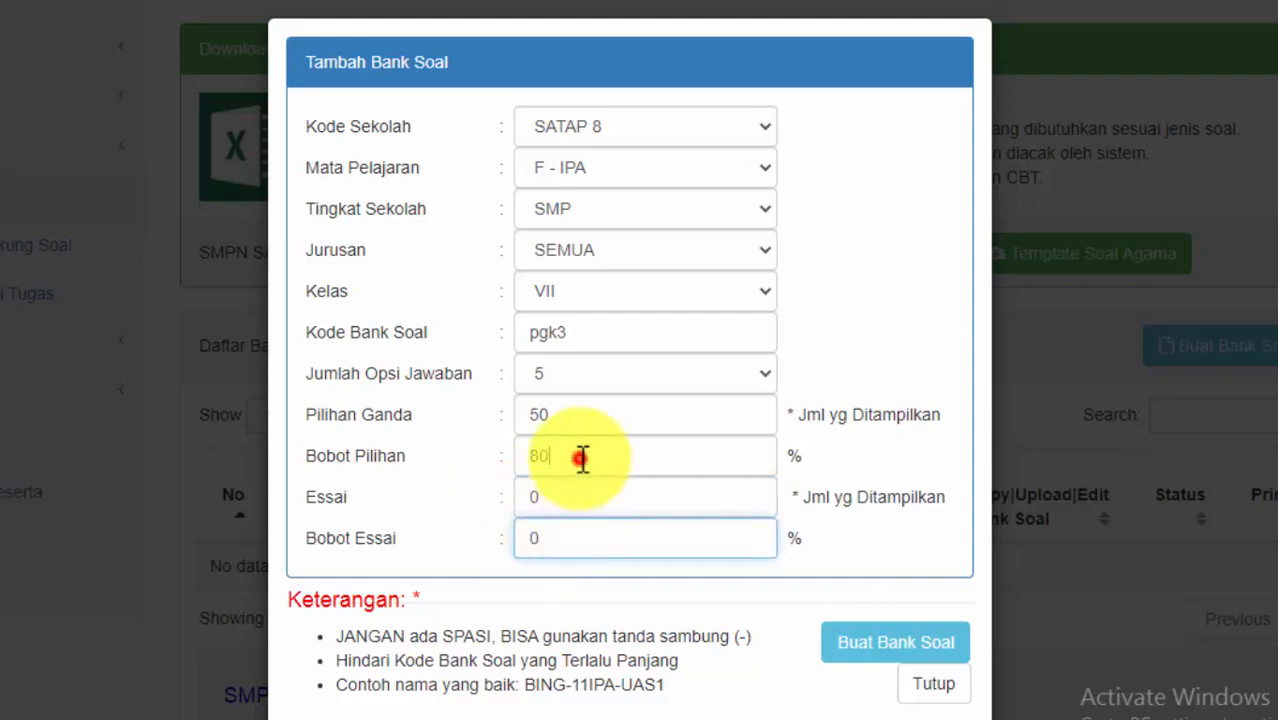
pyautogui.moveTo(580, 458); pyautogui.dragTo(519, 457)
pyautogui.write('1')
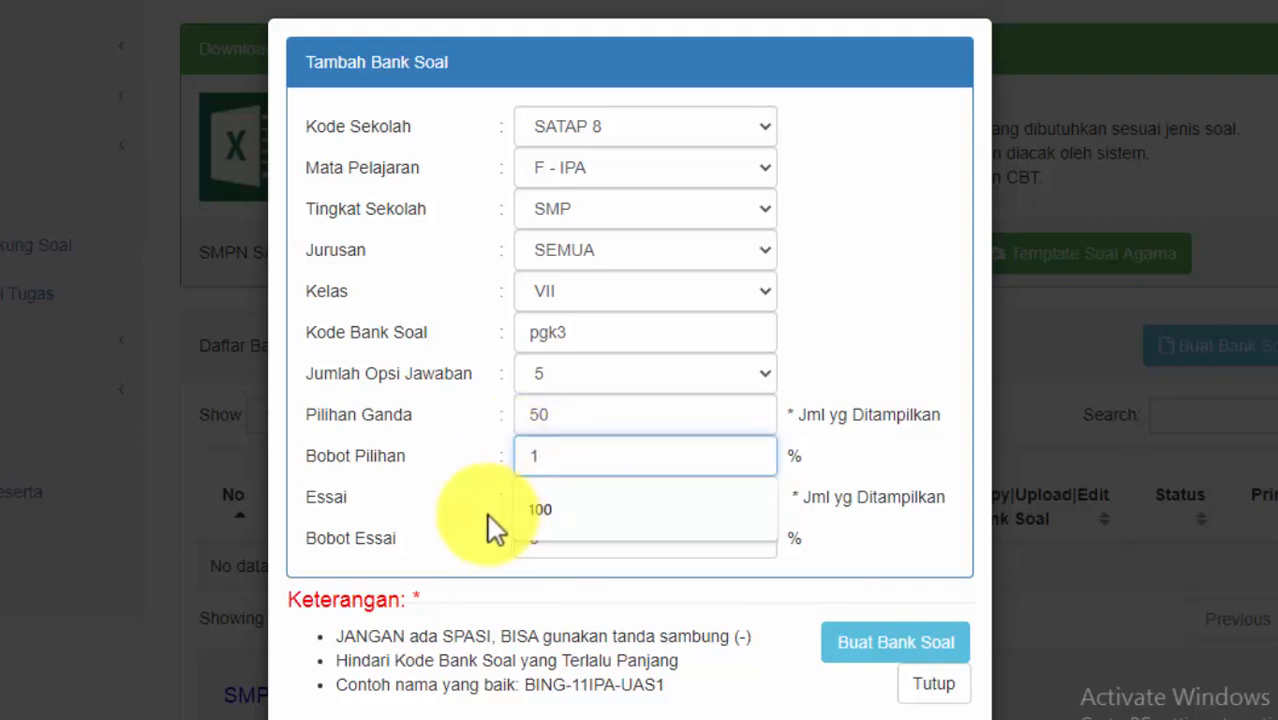
pyautogui.click(545, 511)
pyautogui.click(905, 352)
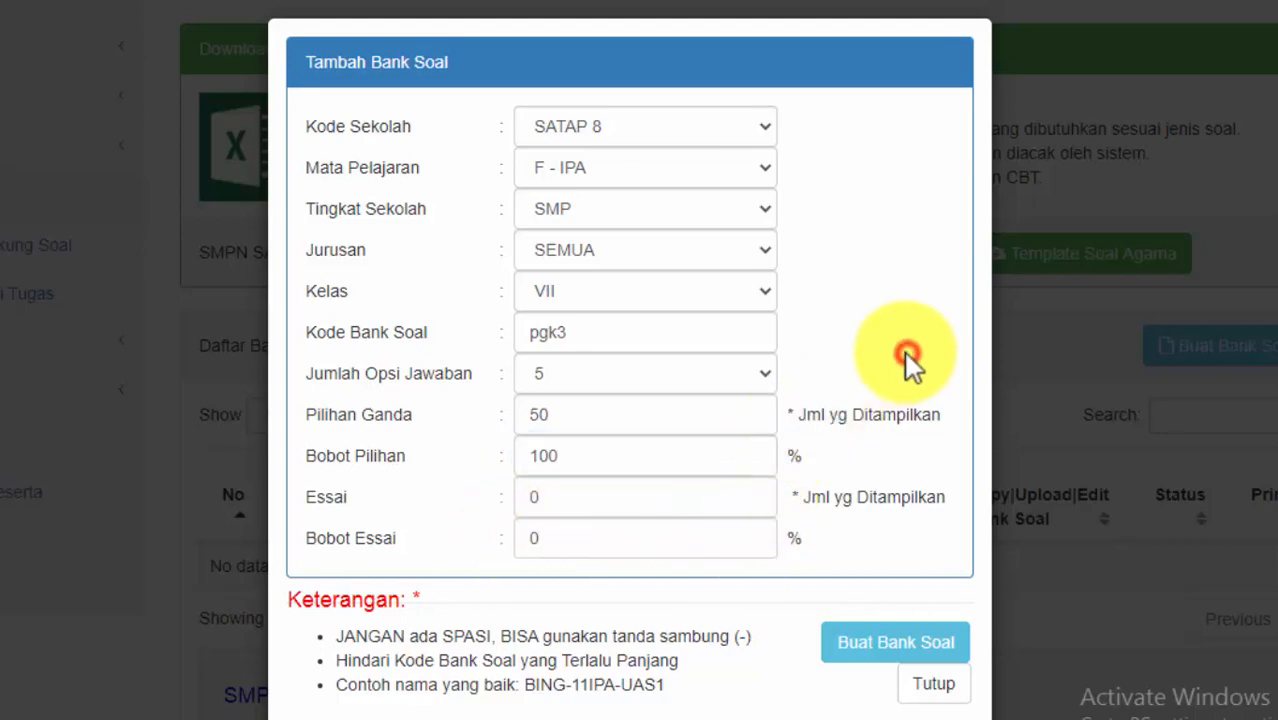
# Create the pgk3 question bank and close the Tambah Bank Soal form
pyautogui.click(903, 646)
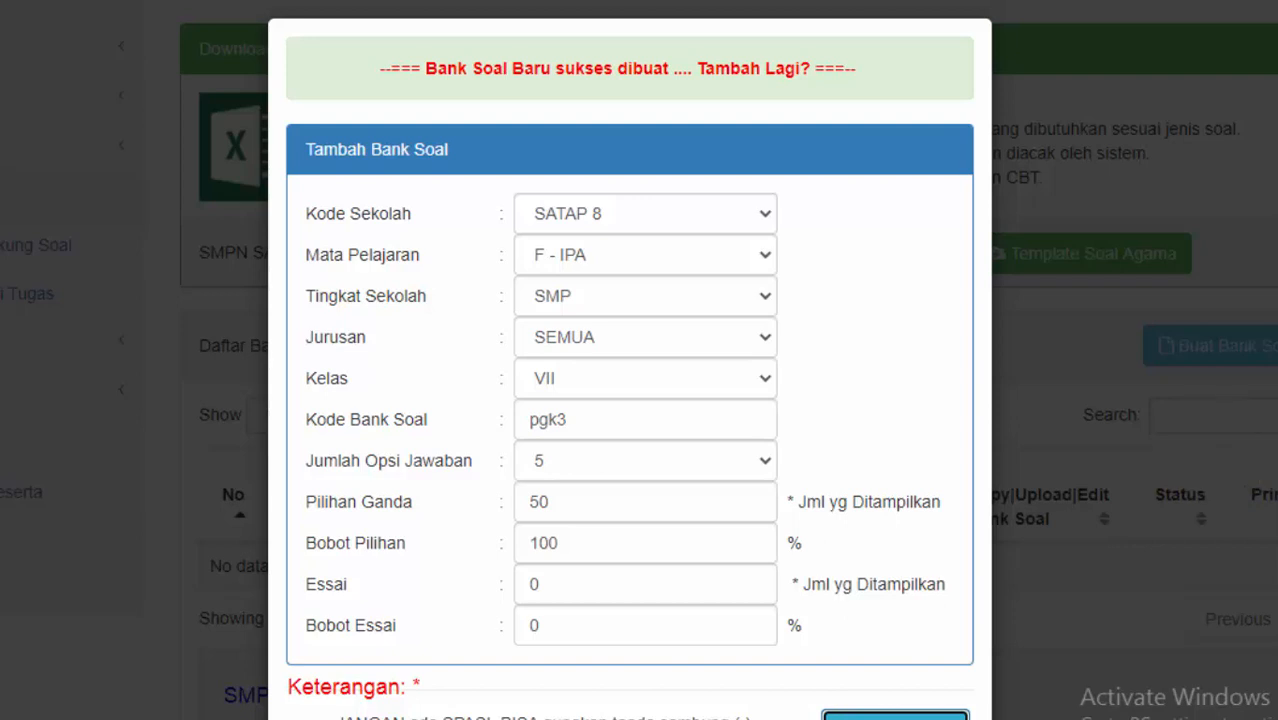
pyautogui.scroll(-1, 629, 360)
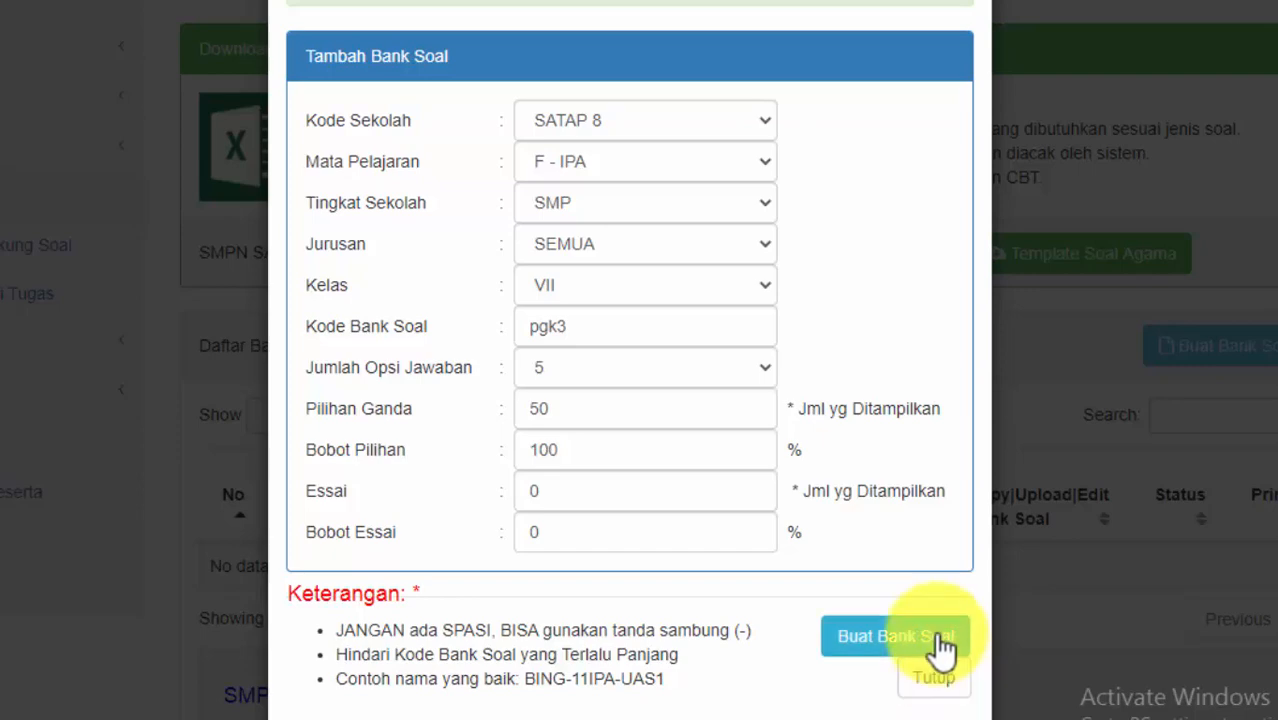
pyautogui.click(933, 678)
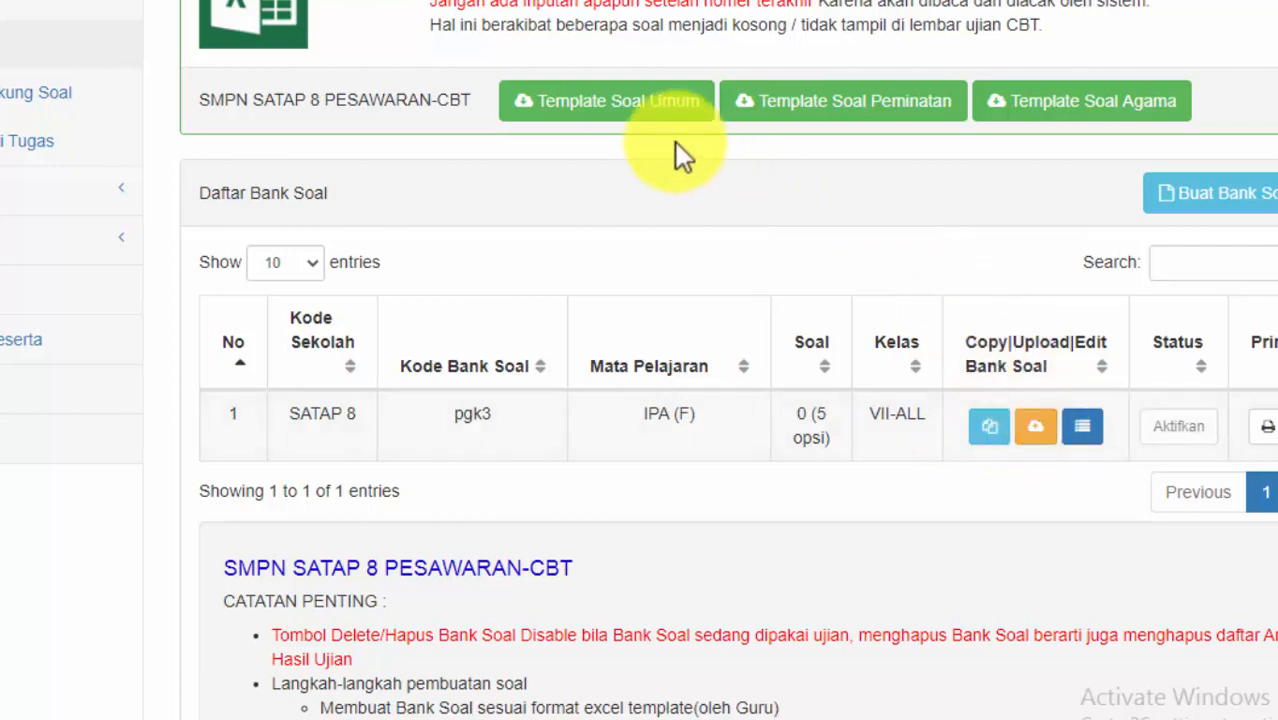
# Download the Template Soal Umum file and open it in Excel
pyautogui.click(629, 118)
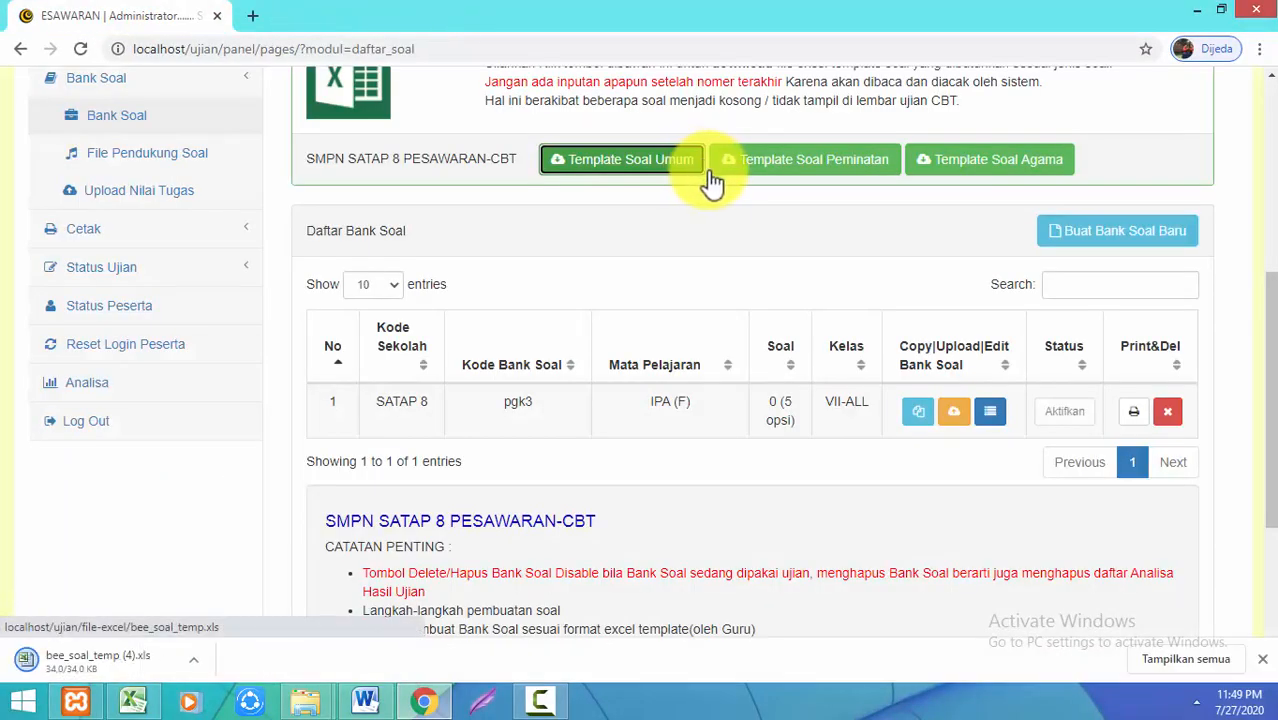
pyautogui.click(96, 659)
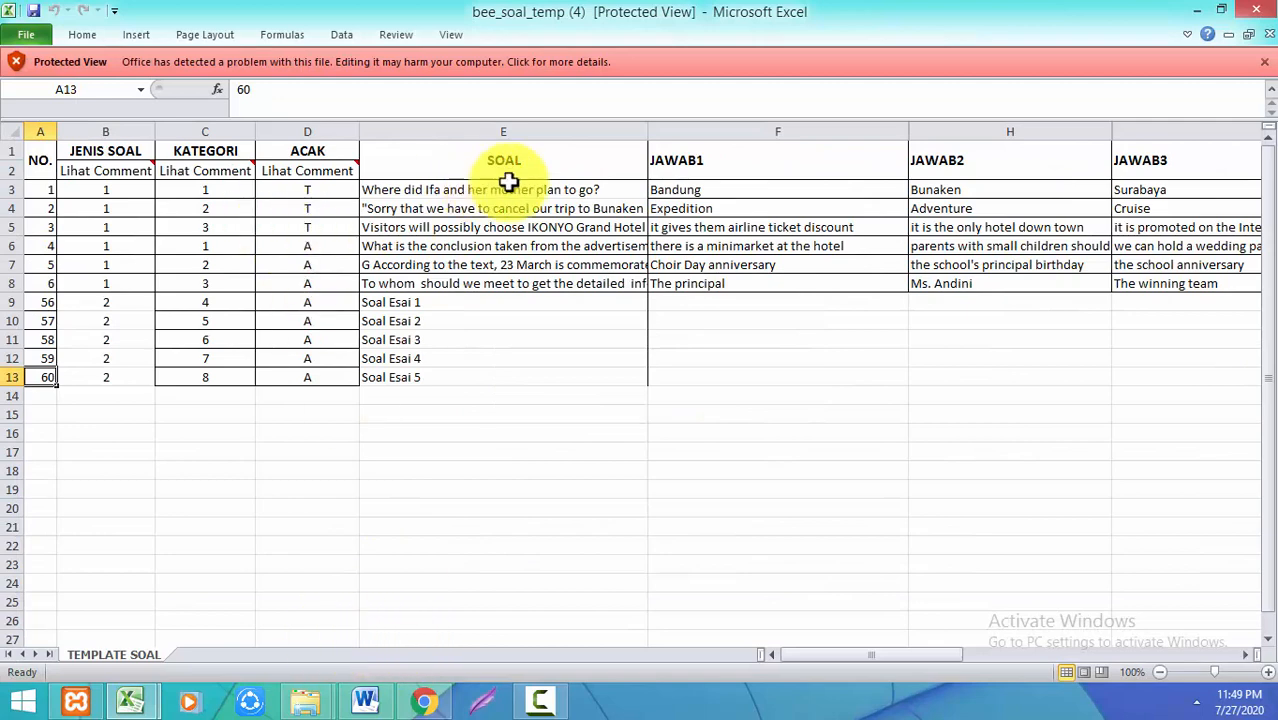
pyautogui.click(1265, 62)
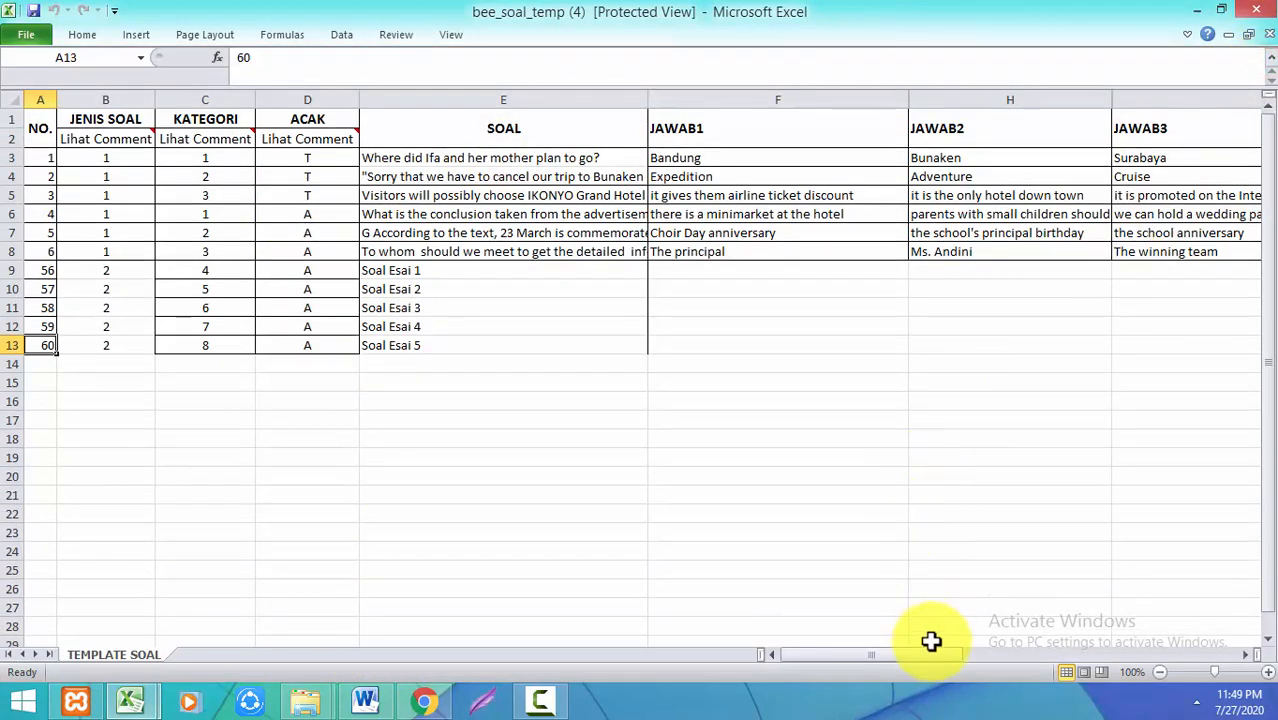
pyautogui.moveTo(1267, 455); pyautogui.dragTo(1266, 392)
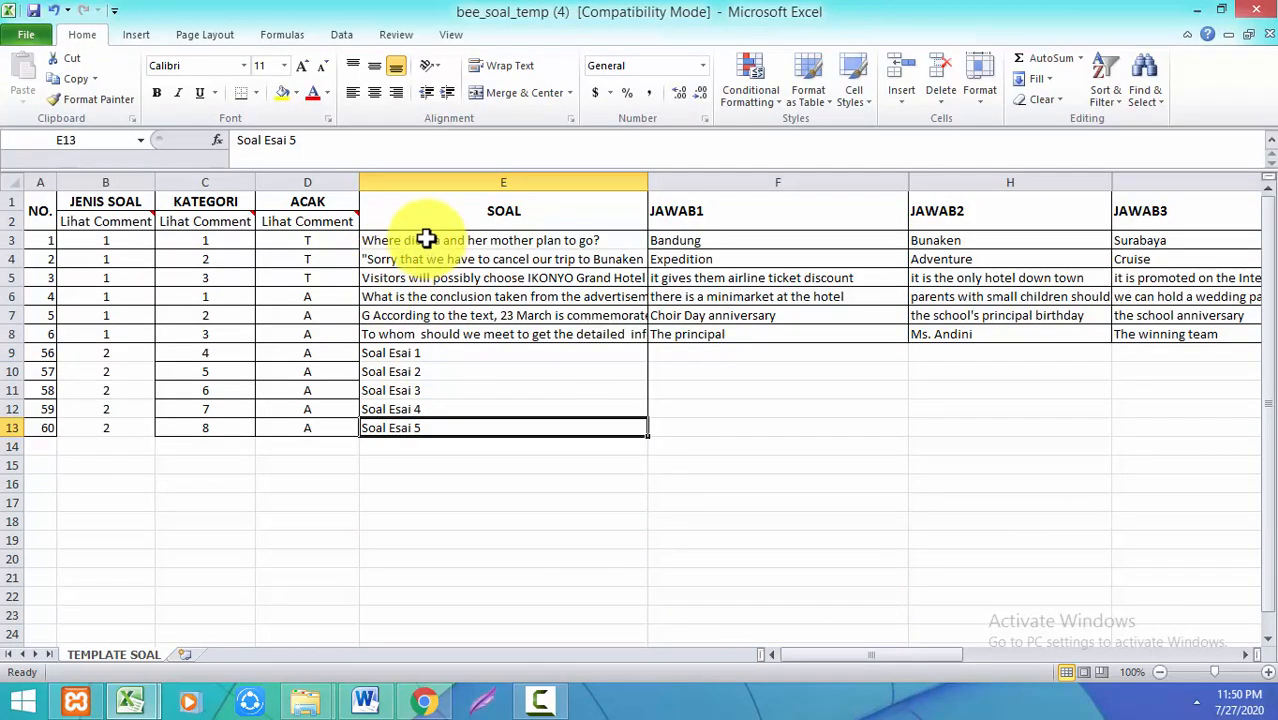
# Examine the template's sample questions and numbering, and read the comment explaining the JENIS SOAL codes
pyautogui.moveTo(426, 239); pyautogui.dragTo(590, 417)
pyautogui.click(748, 516)
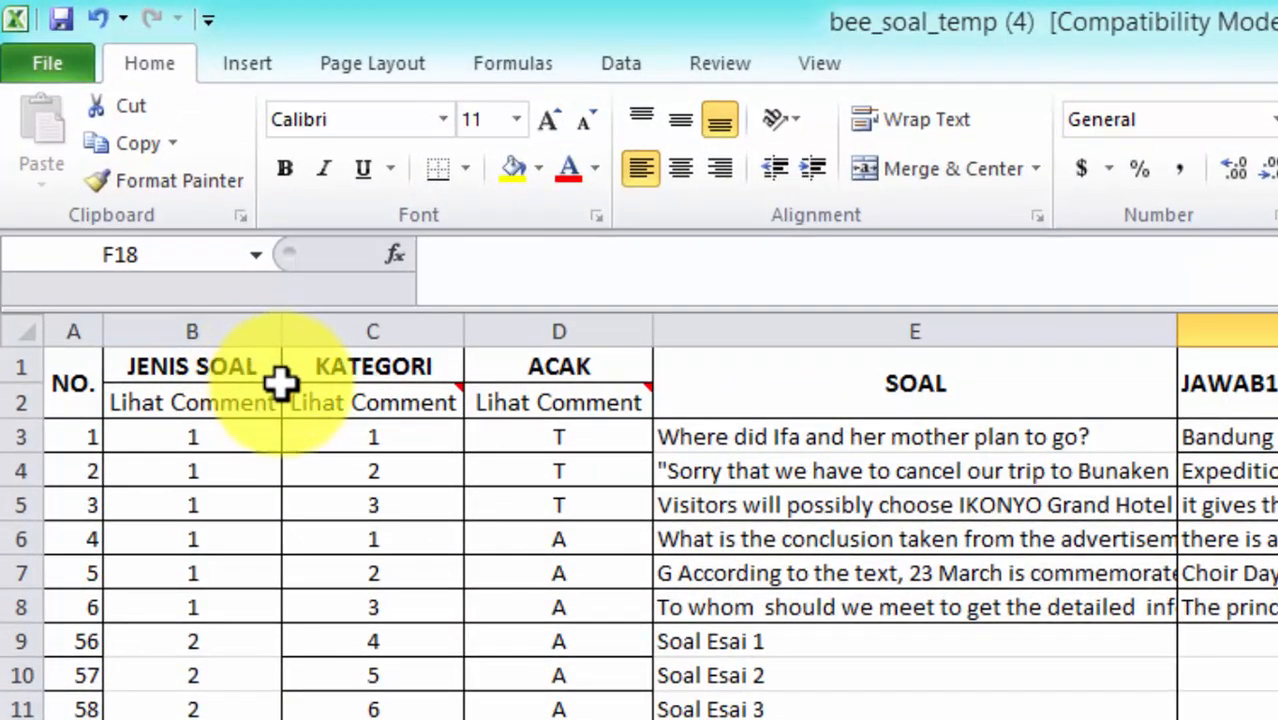
pyautogui.moveTo(278, 387)
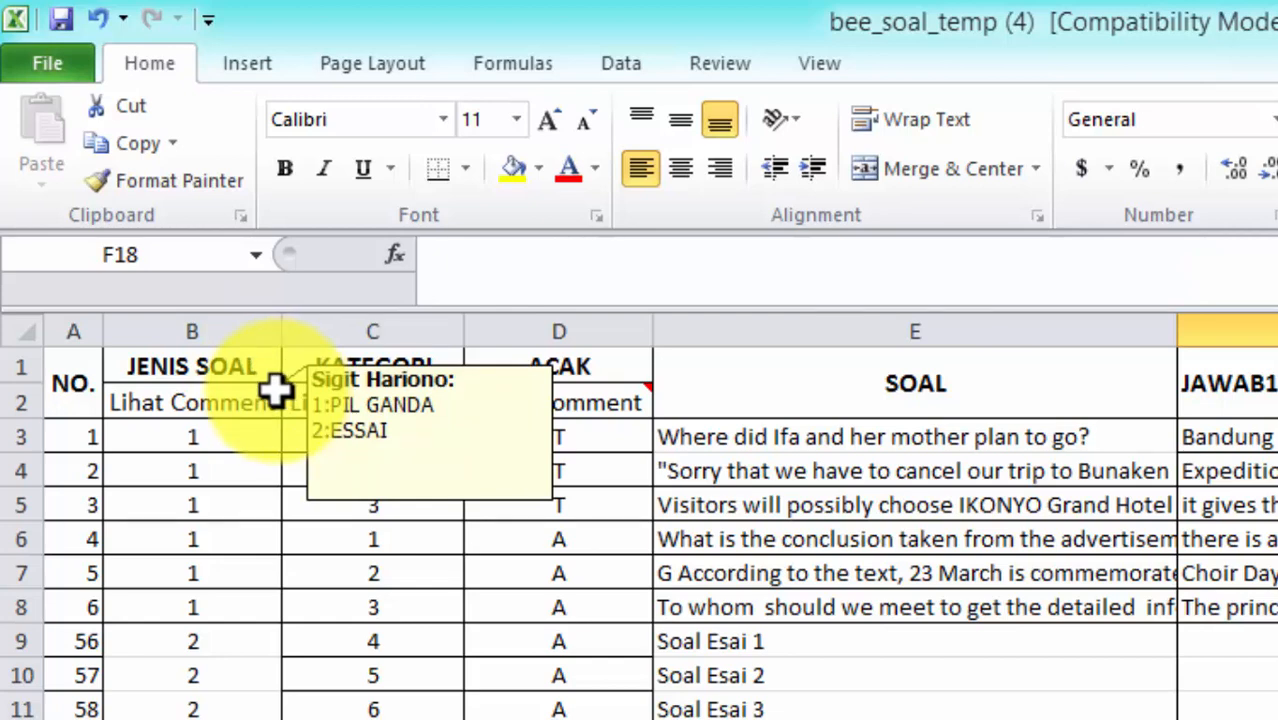
pyautogui.click(228, 437)
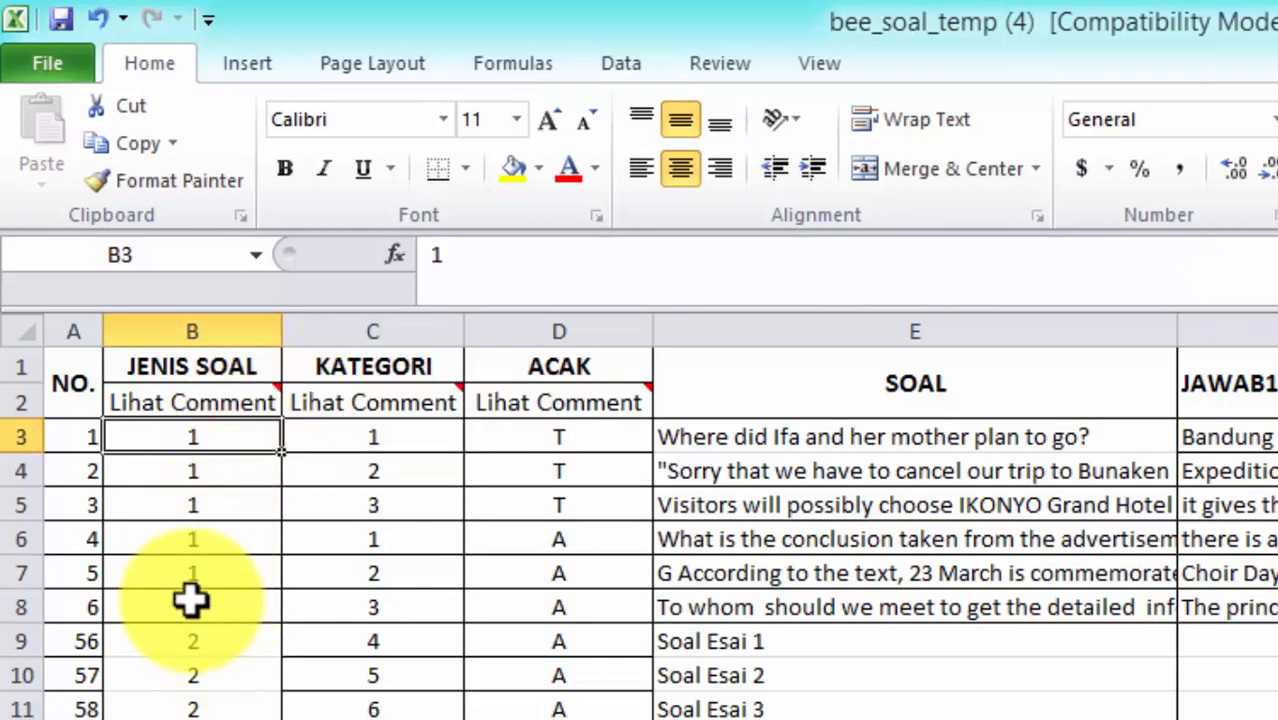
pyautogui.click(80, 437)
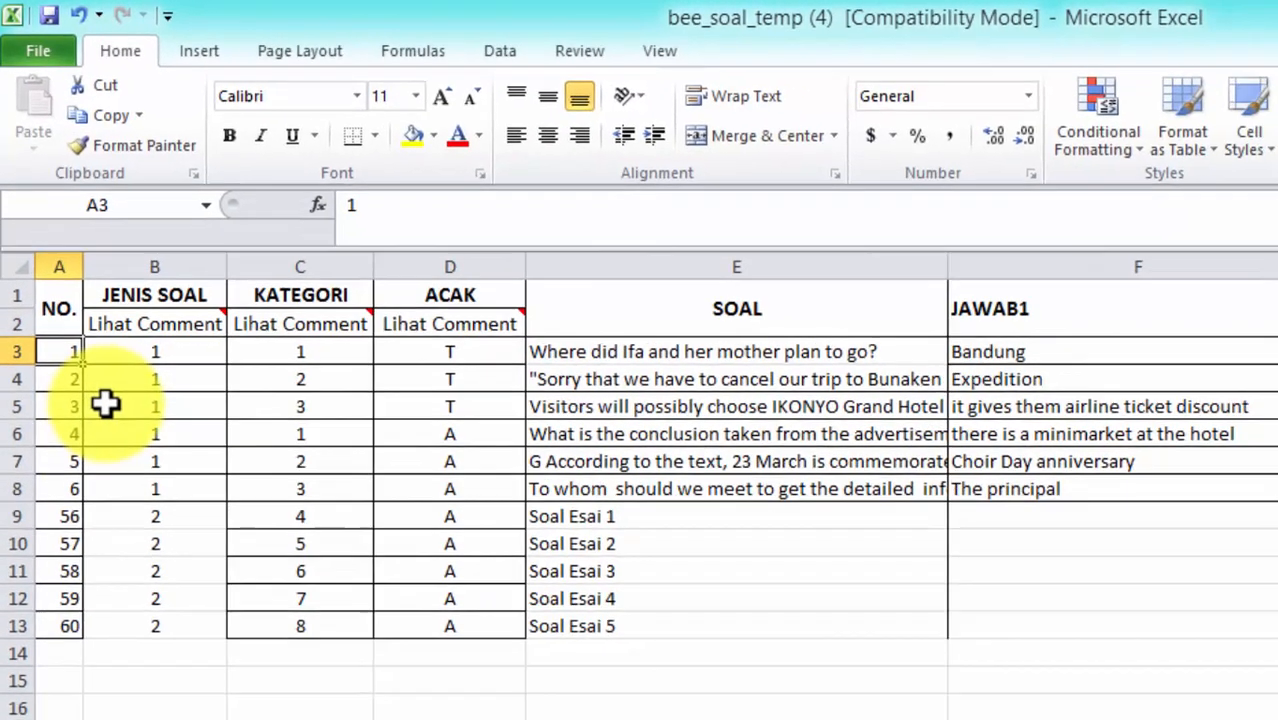
pyautogui.click(132, 505)
# Number the questions consecutively from 1 to 79 in the NO. column, filling cells A3 to A81
pyautogui.moveTo(45, 250); pyautogui.dragTo(47, 443)
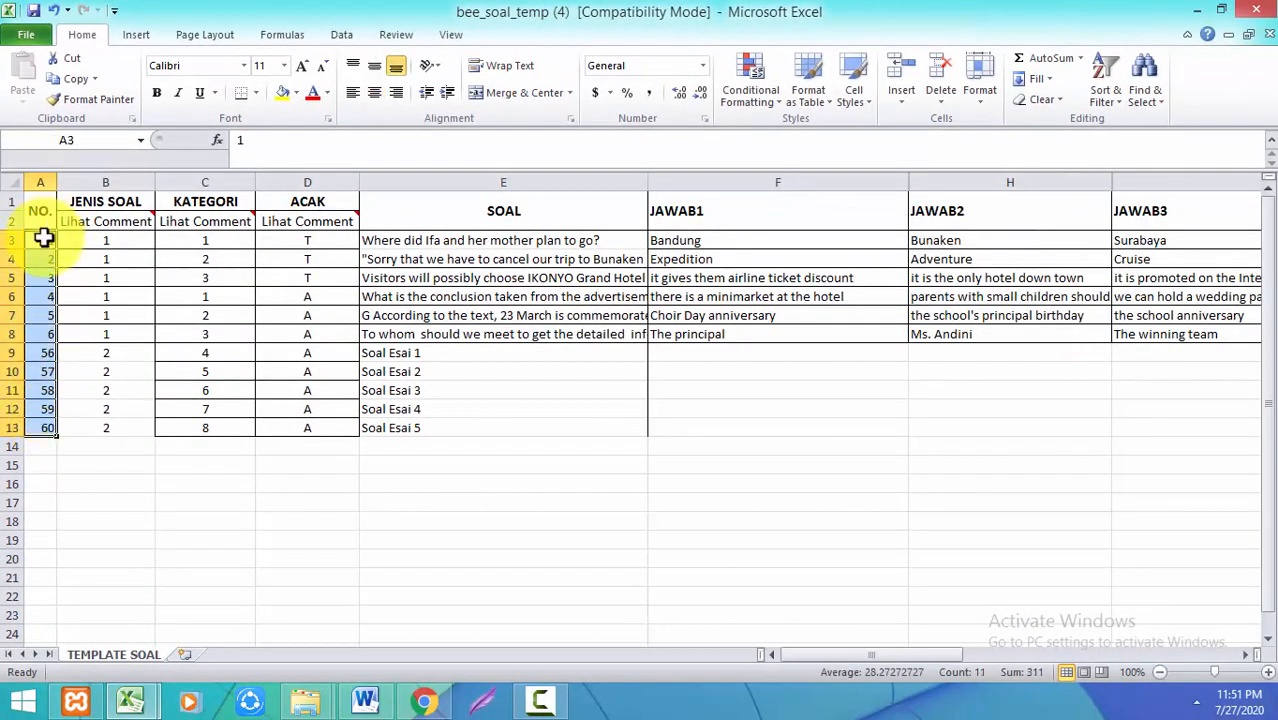
pyautogui.moveTo(46, 238); pyautogui.dragTo(50, 488)
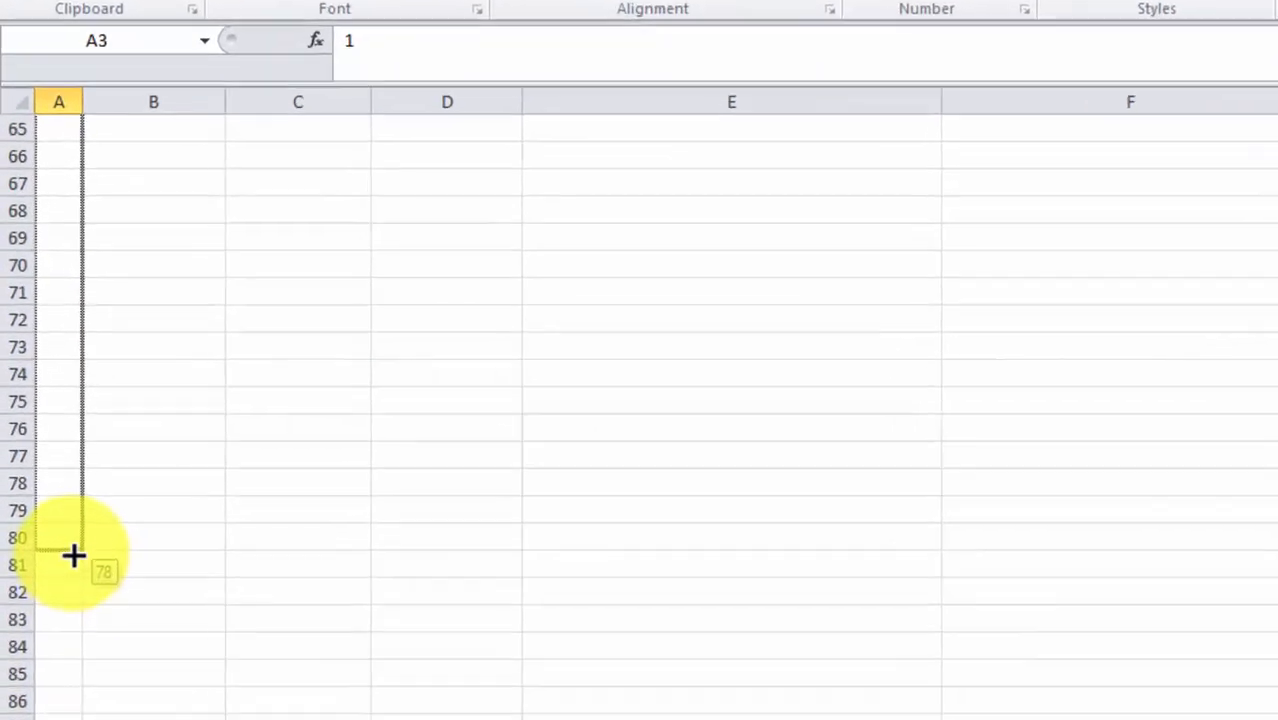
pyautogui.moveTo(74, 556); pyautogui.dragTo(76, 580)
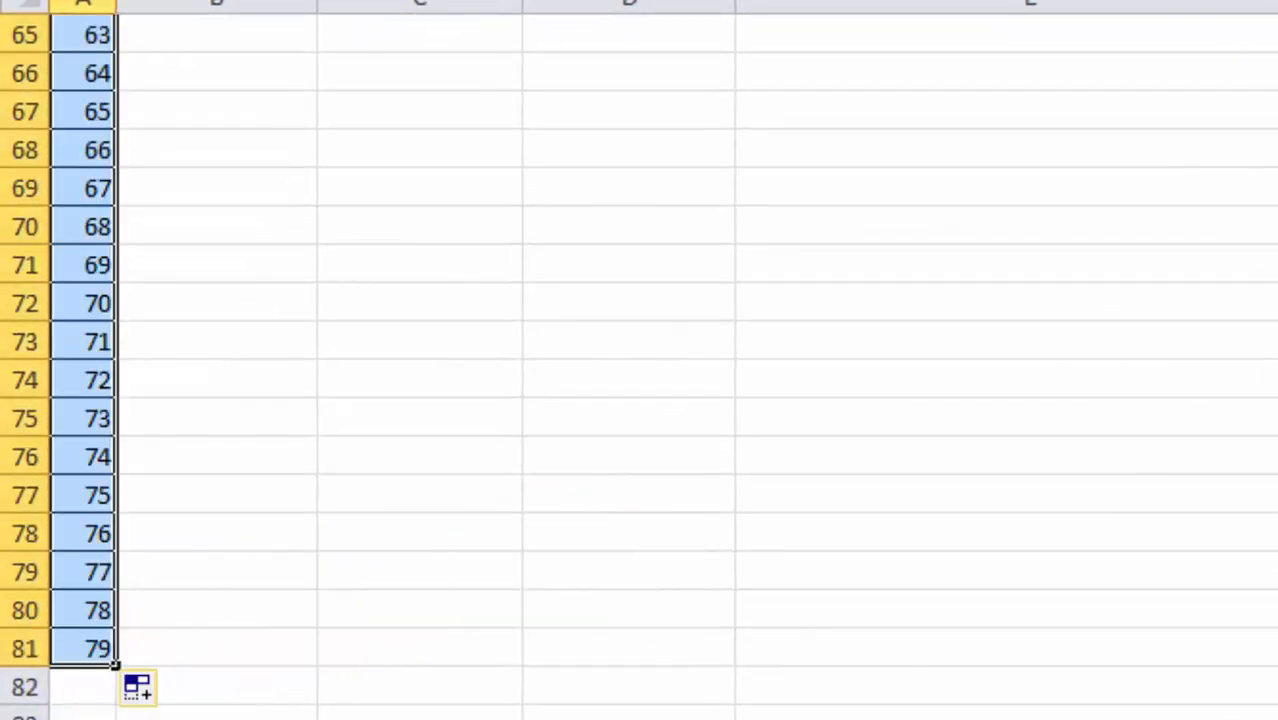
pyautogui.scroll(20, 640, 360)
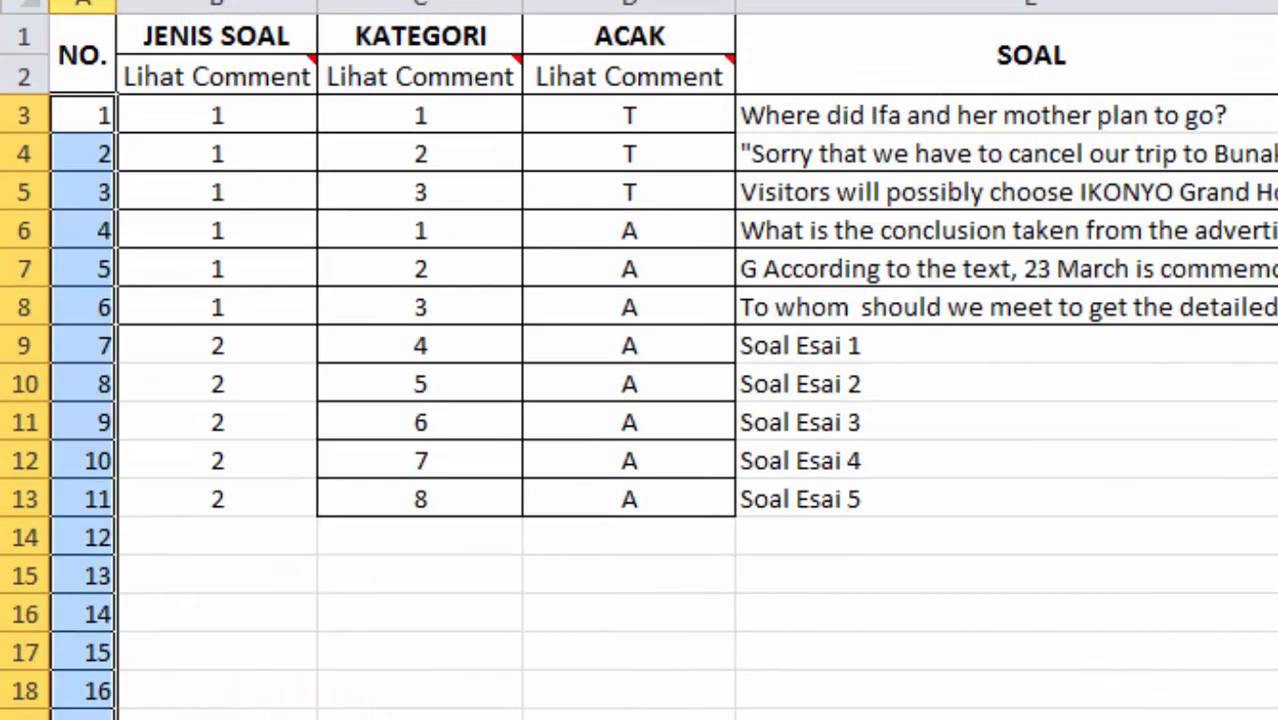
pyautogui.click(494, 535)
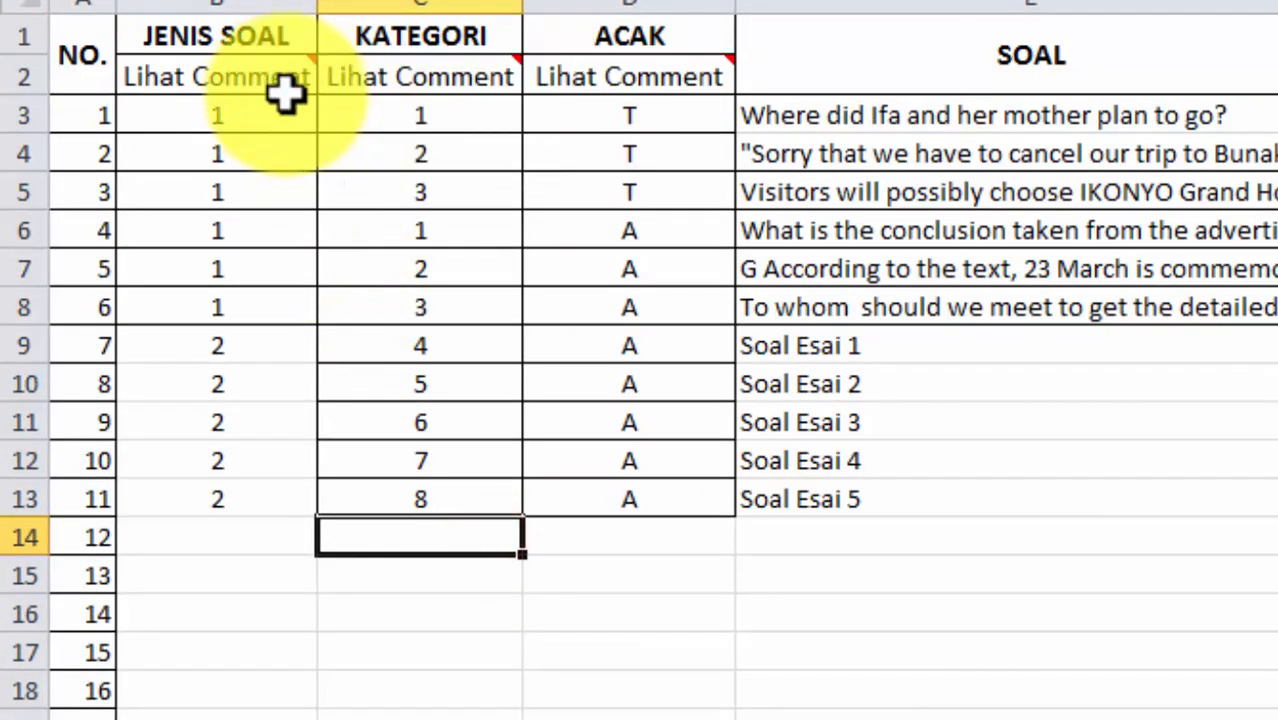
# Fill the JENIS SOAL column with 1 for all numbered question rows
pyautogui.moveTo(302, 88)
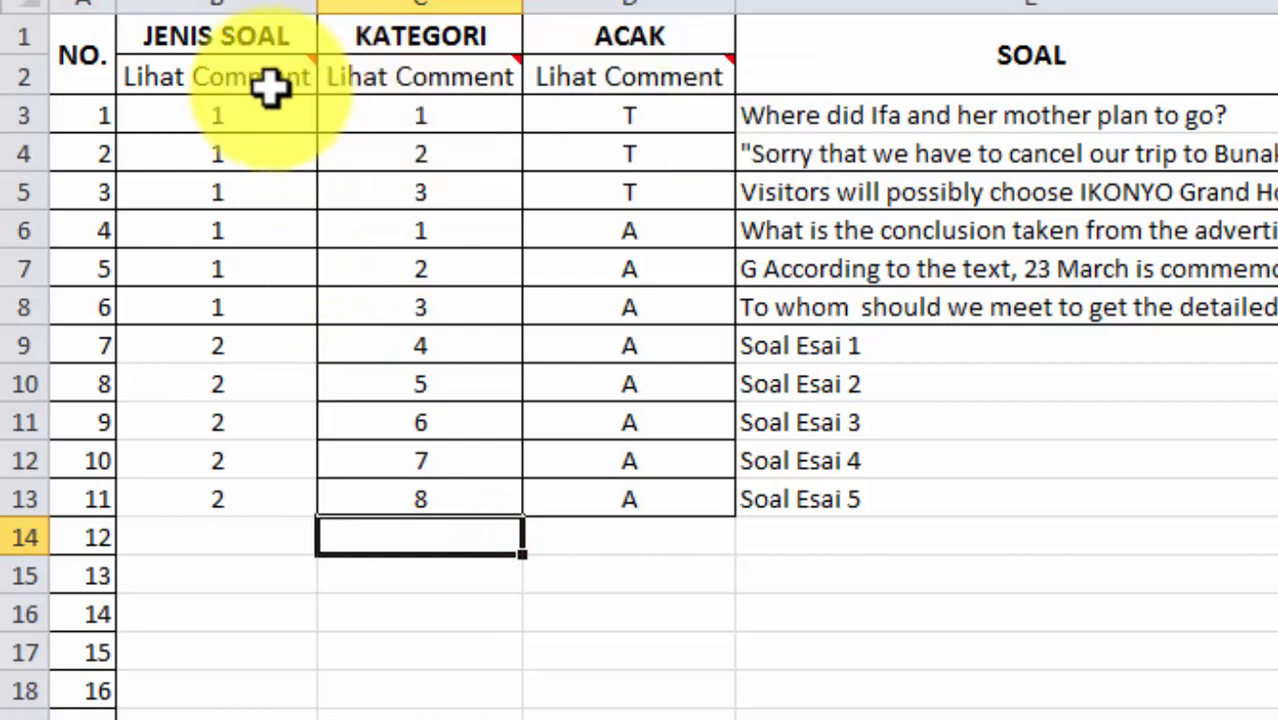
pyautogui.moveTo(262, 126); pyautogui.dragTo(303, 322)
pyautogui.doubleClick(317, 326)
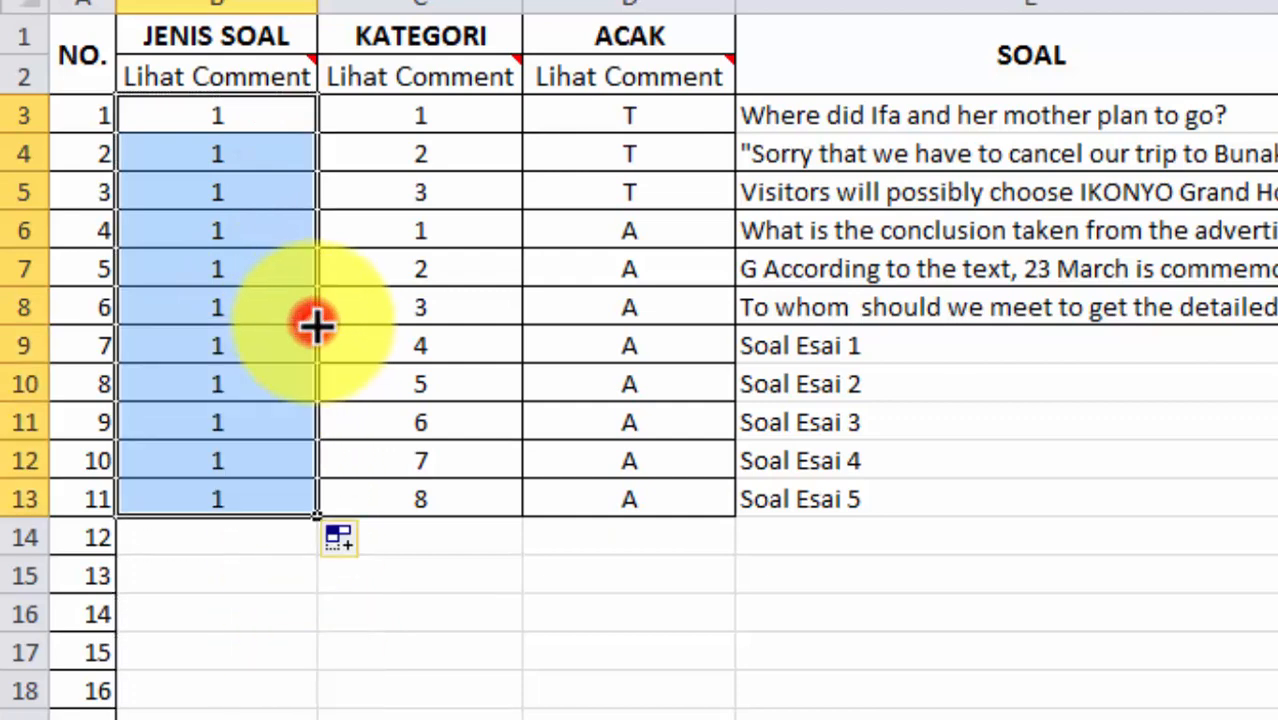
pyautogui.doubleClick(316, 519)
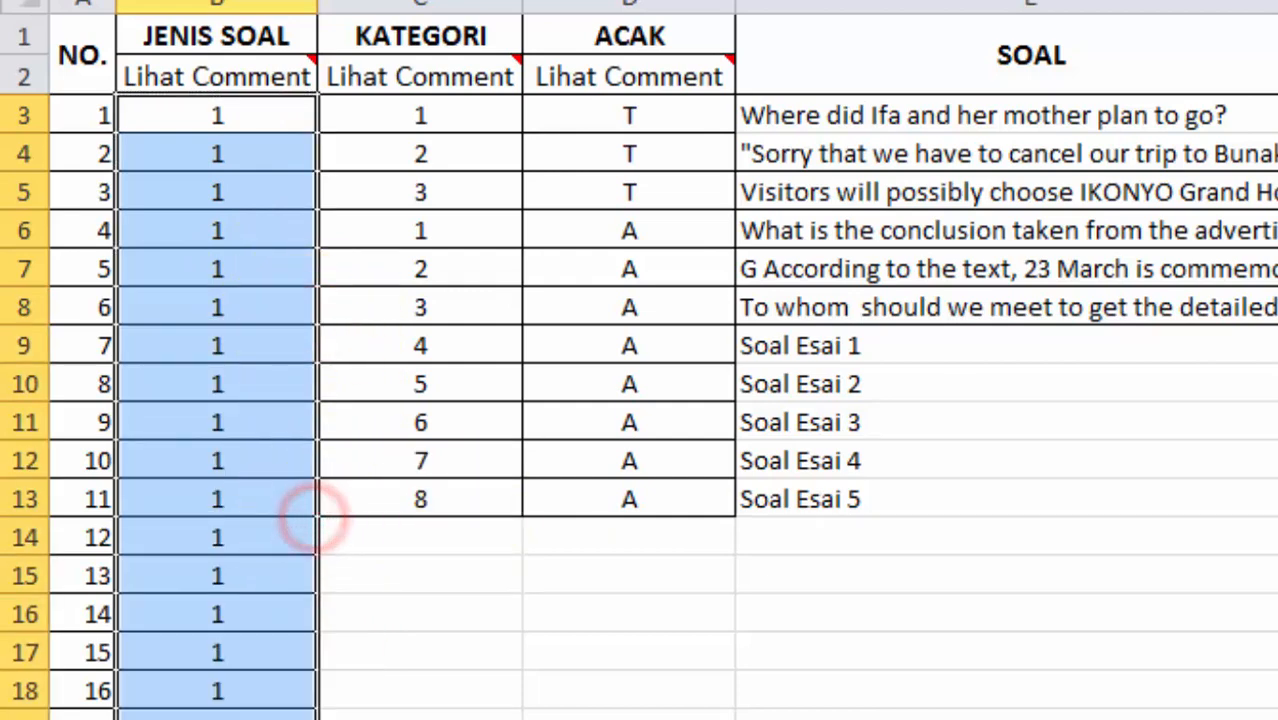
pyautogui.scroll(-19, 639, 360)
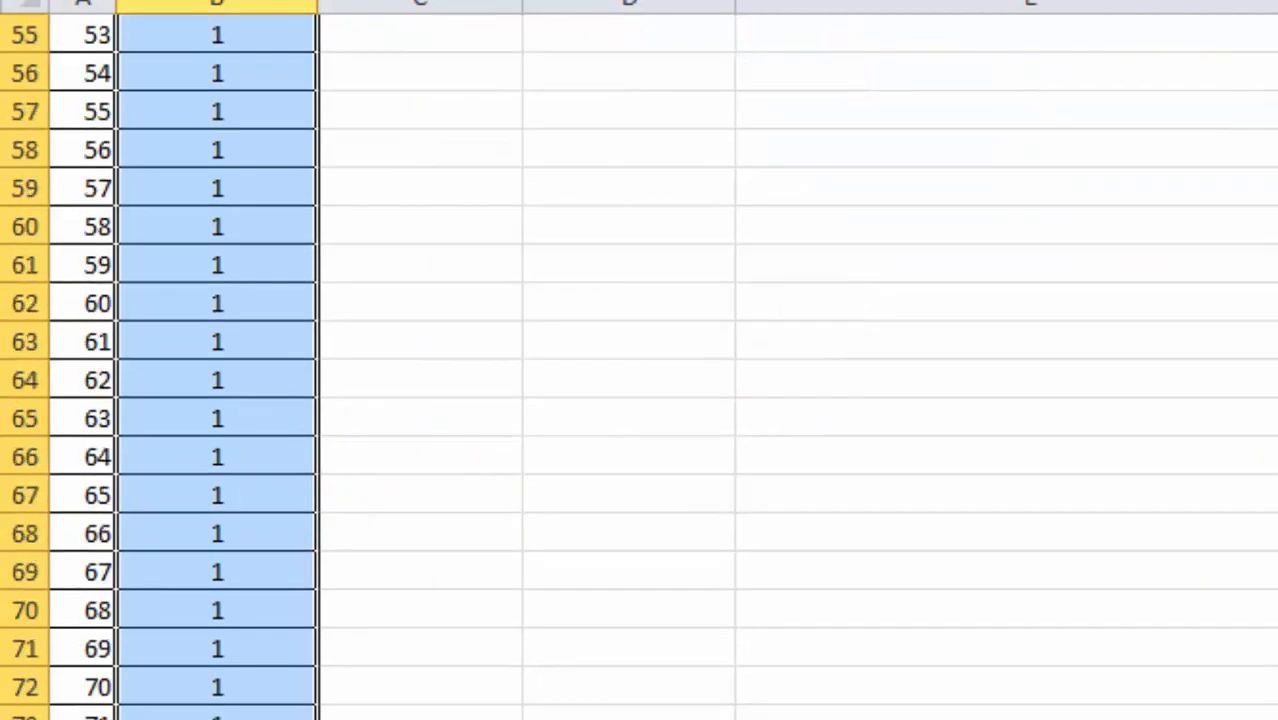
pyautogui.scroll(19, 639, 360)
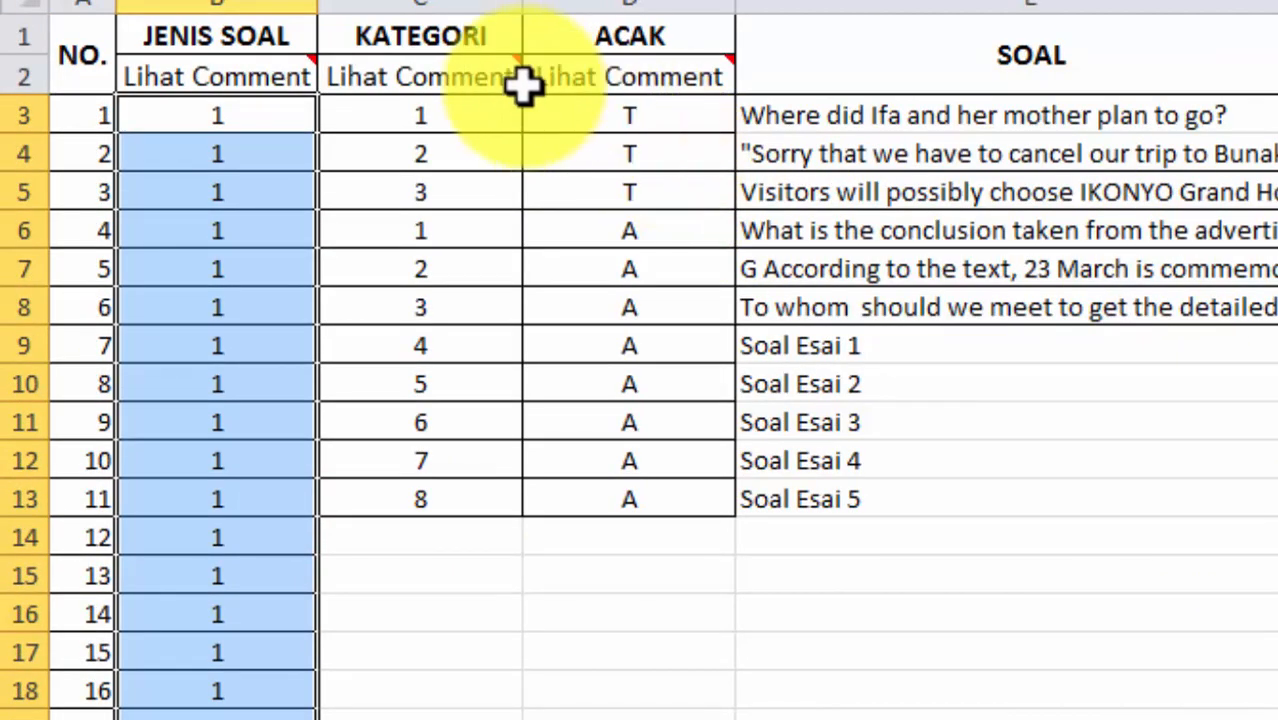
# Check the comment on KATEGORI codes and fill the KATEGORI column with 2 for all numbered question rows
pyautogui.moveTo(505, 66)
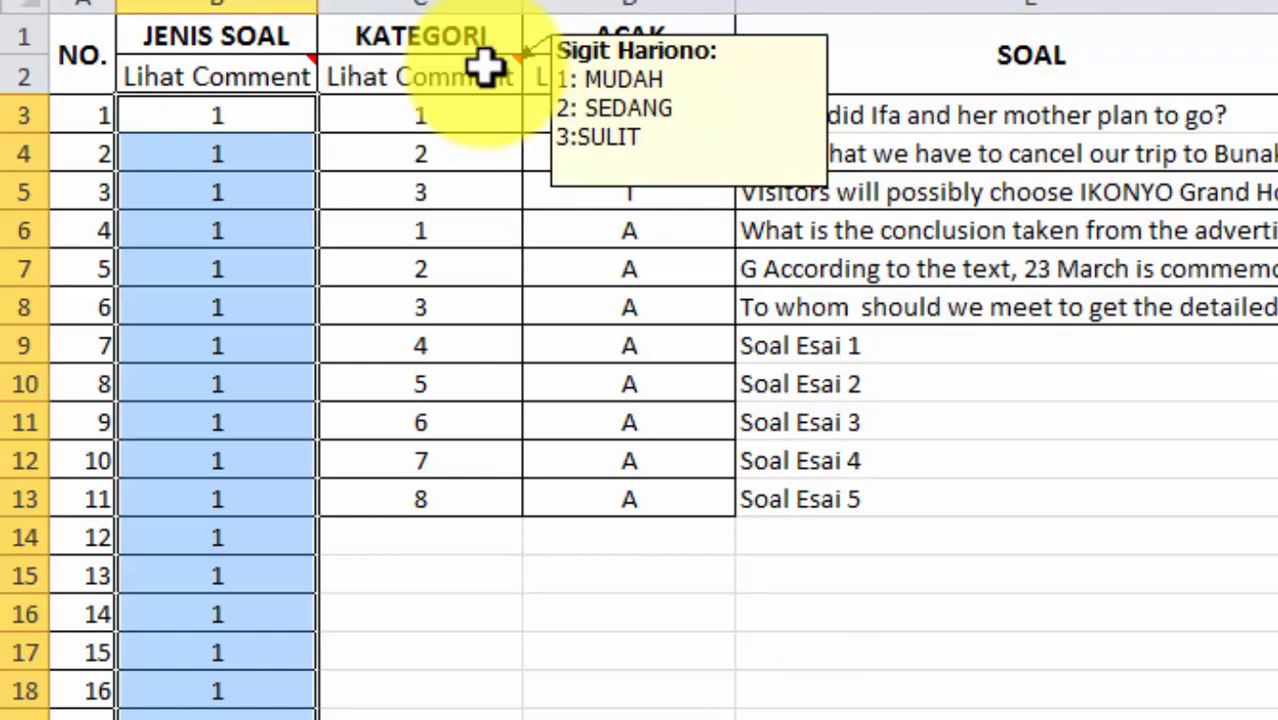
pyautogui.click(452, 117)
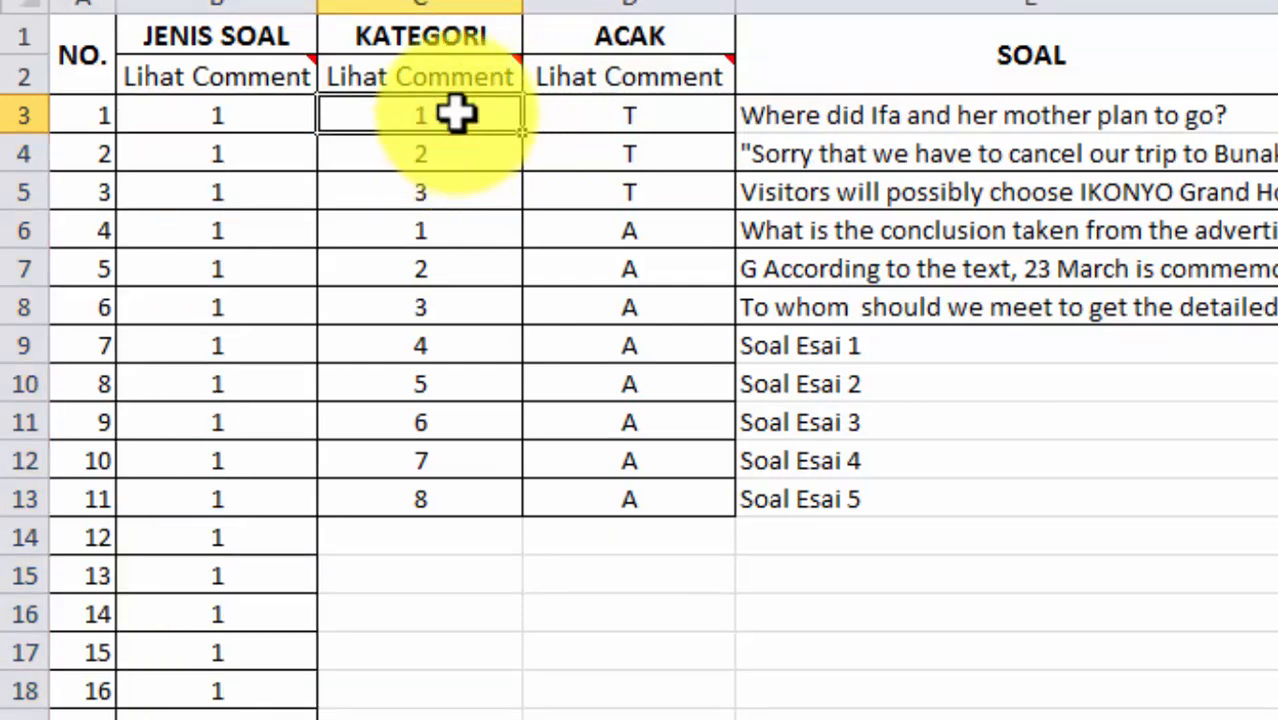
pyautogui.write('2')
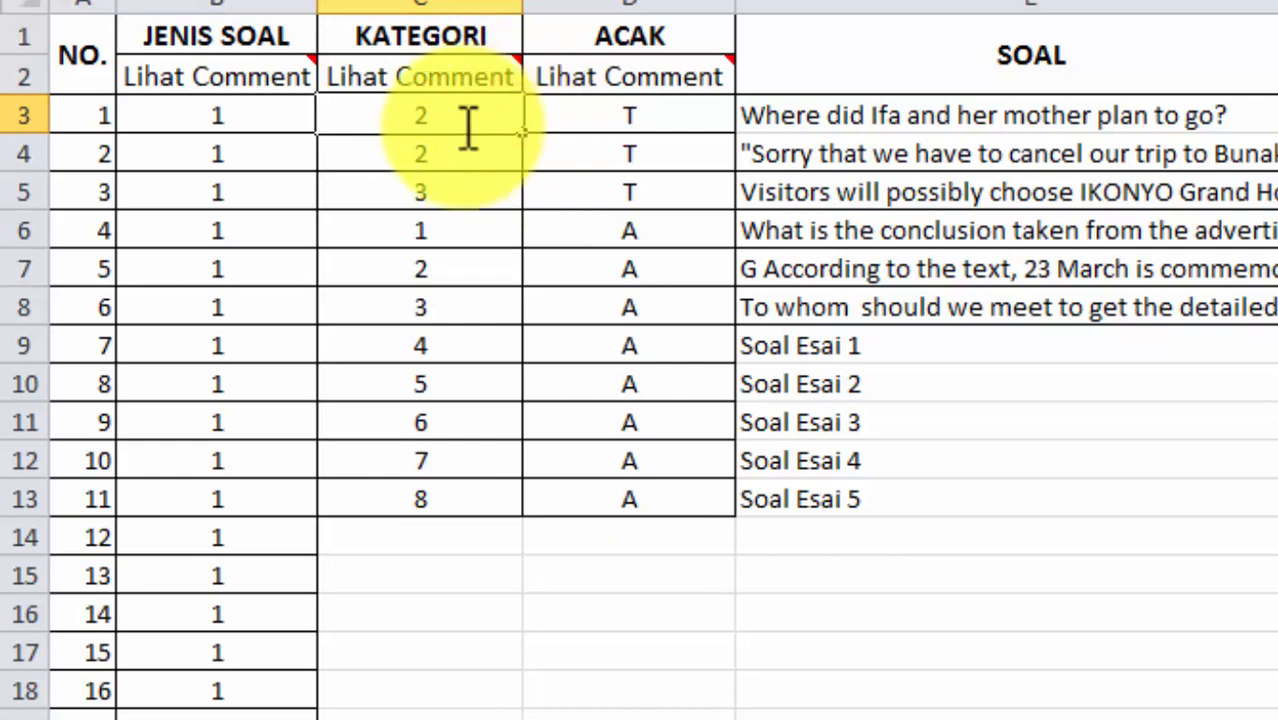
pyautogui.click(458, 183)
pyautogui.moveTo(468, 115); pyautogui.dragTo(478, 150)
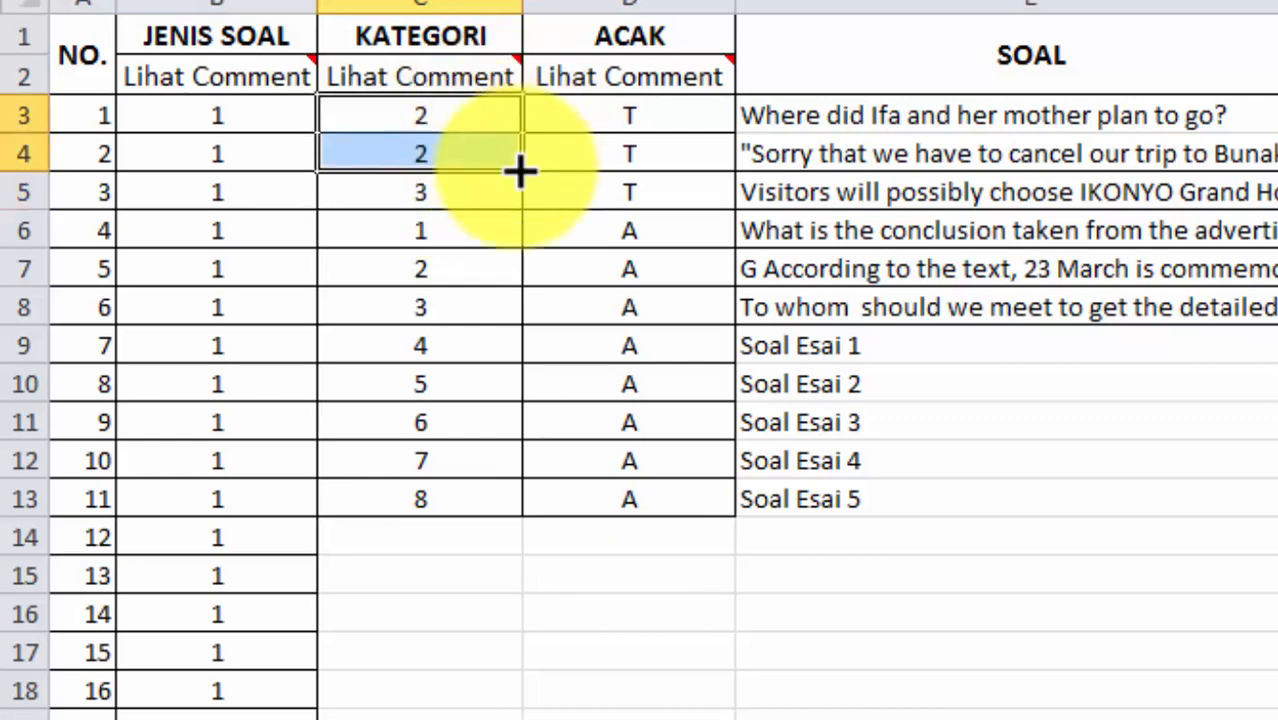
pyautogui.doubleClick(519, 170)
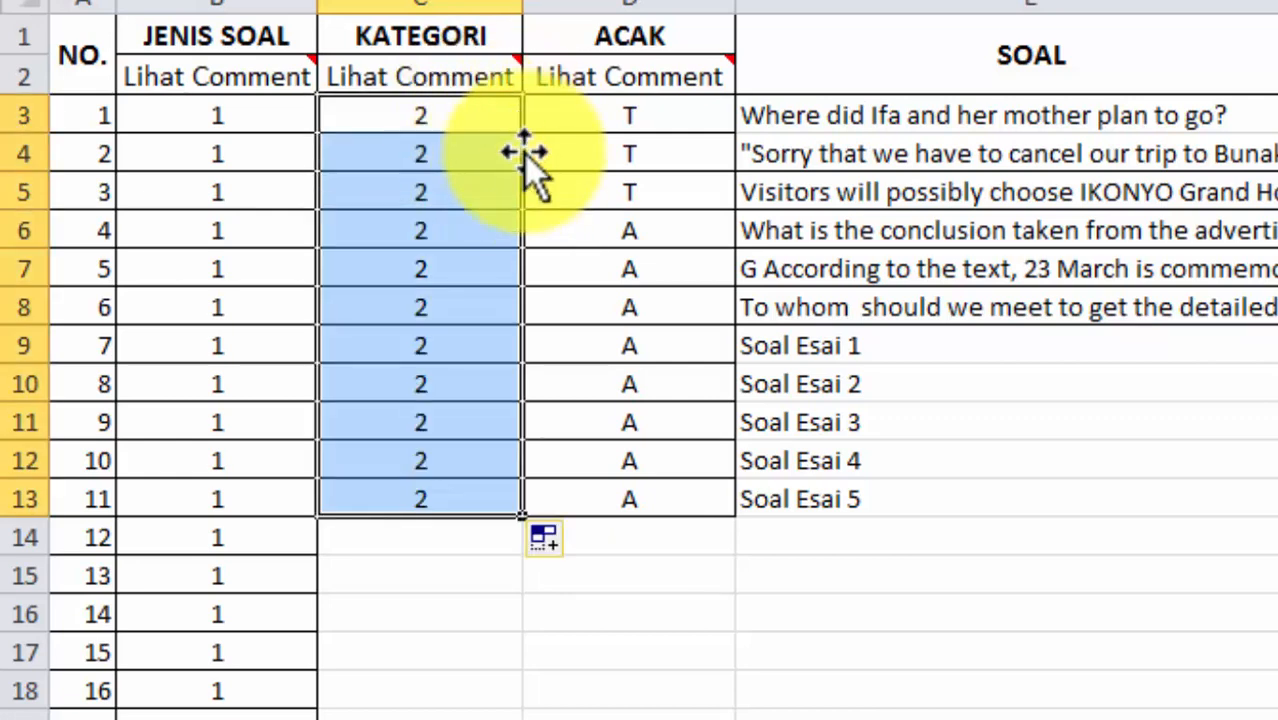
pyautogui.doubleClick(519, 516)
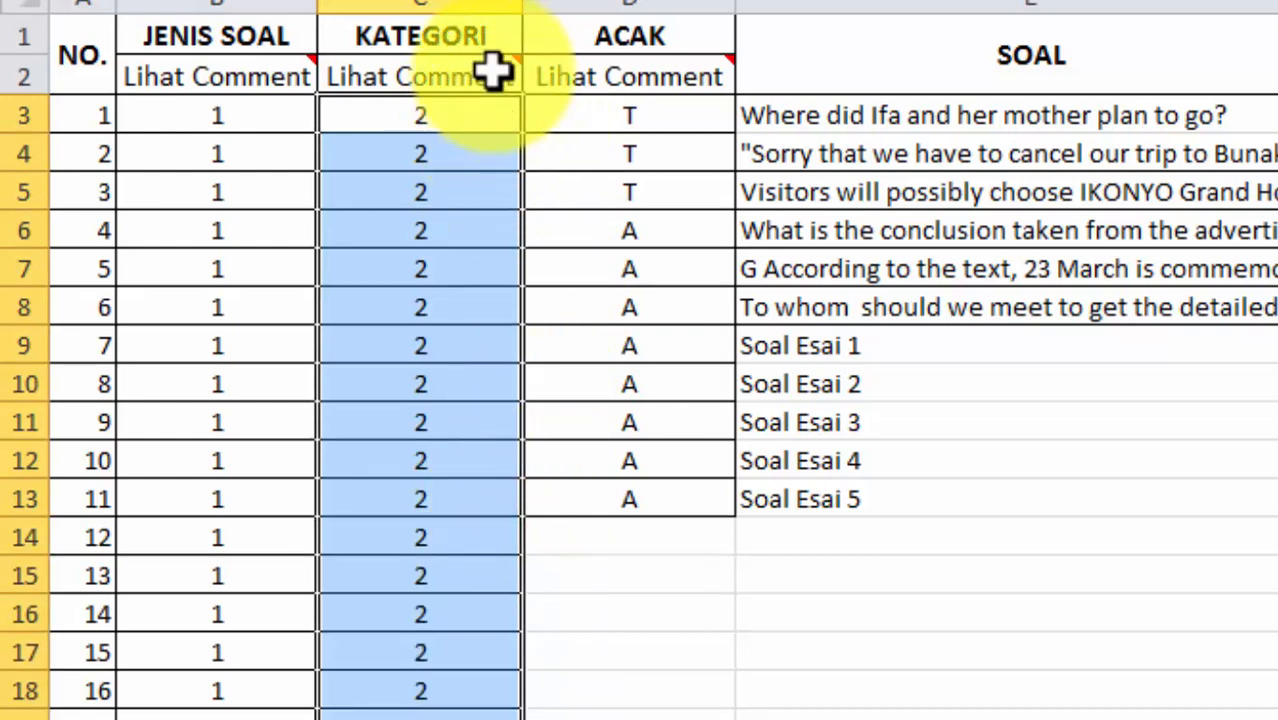
pyautogui.moveTo(510, 60)
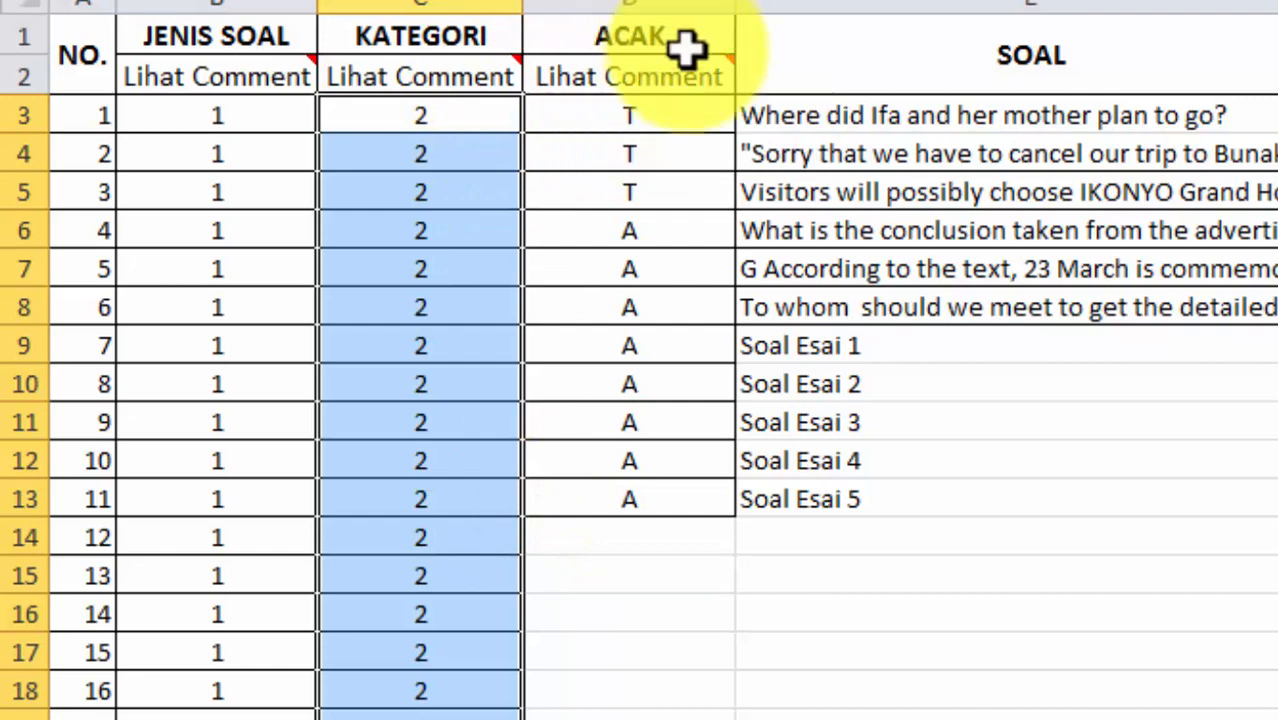
# Read the ACAK comment and fill the ACAK column with A for all numbered question rows
pyautogui.moveTo(706, 55)
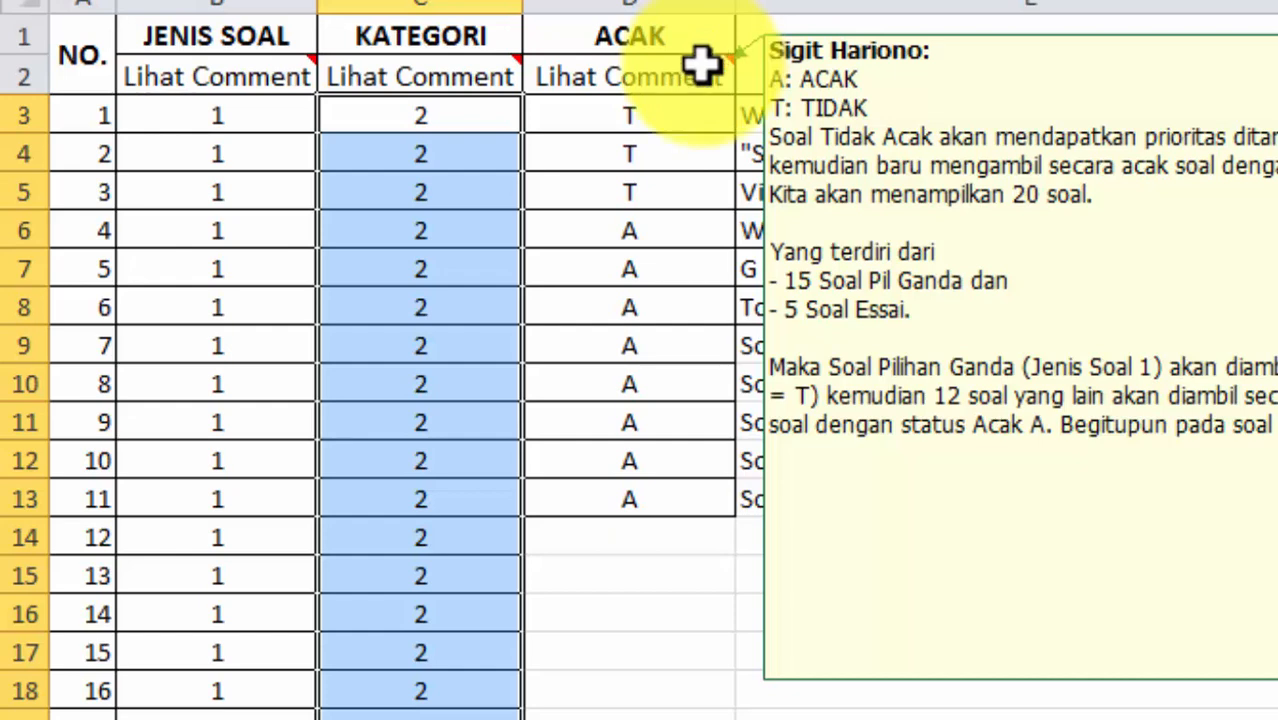
pyautogui.click(683, 107)
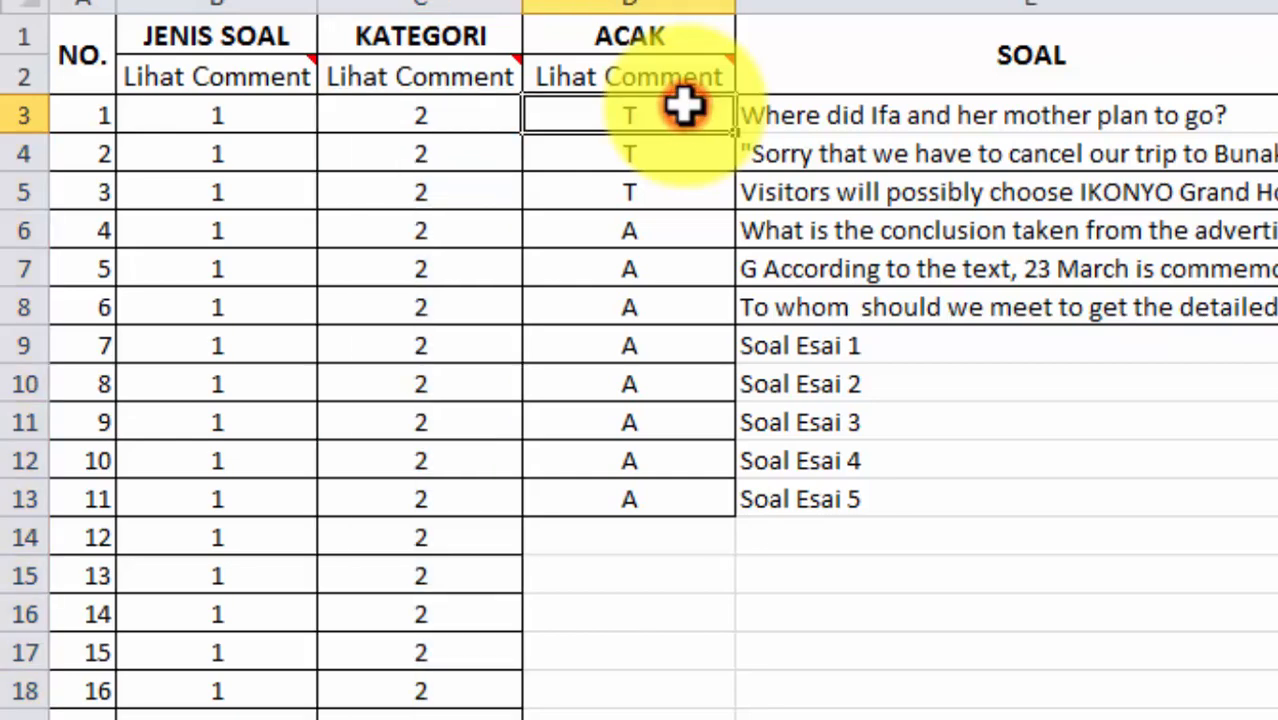
pyautogui.write('A')
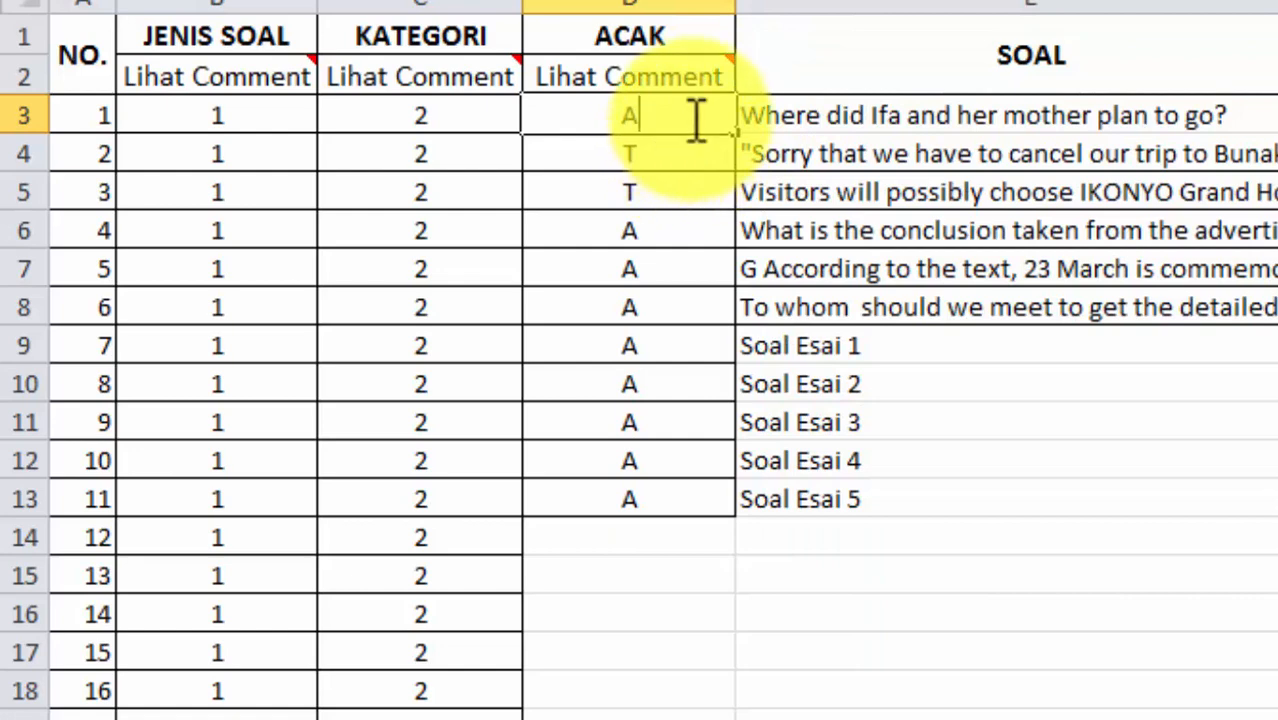
pyautogui.click(722, 181)
pyautogui.click(719, 114)
pyautogui.click(693, 157)
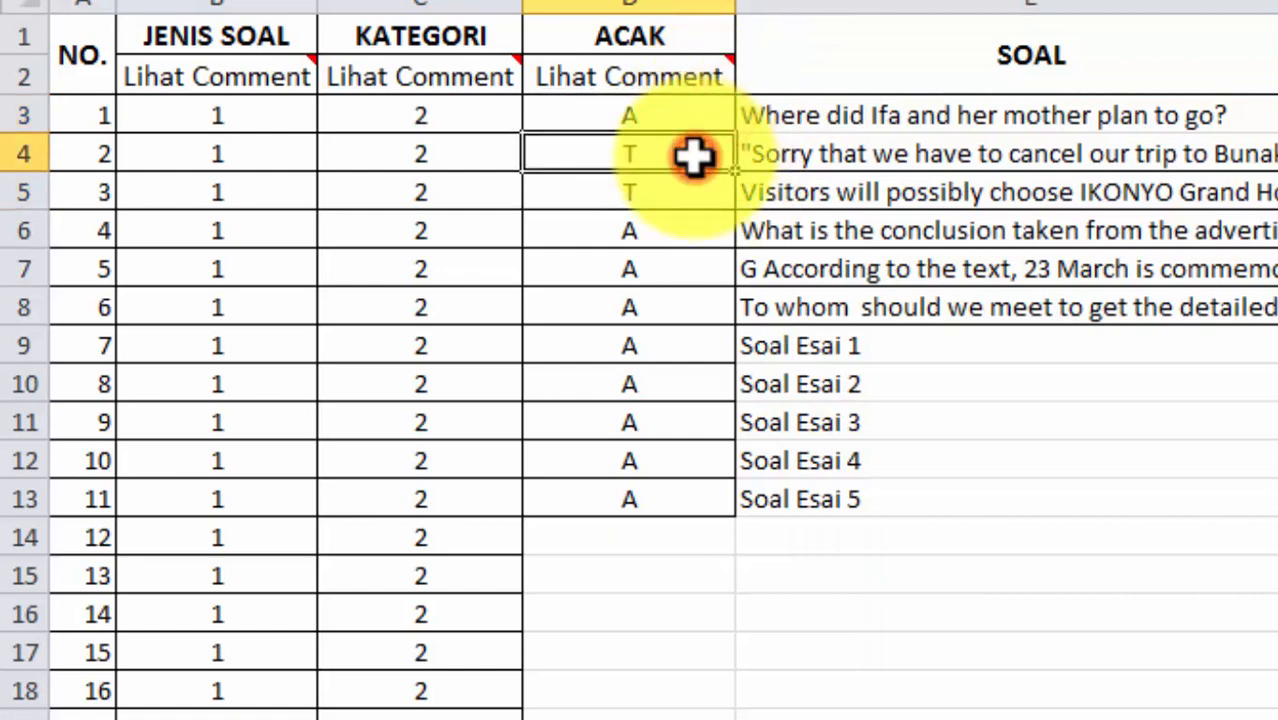
pyautogui.write('A')
pyautogui.click(725, 155)
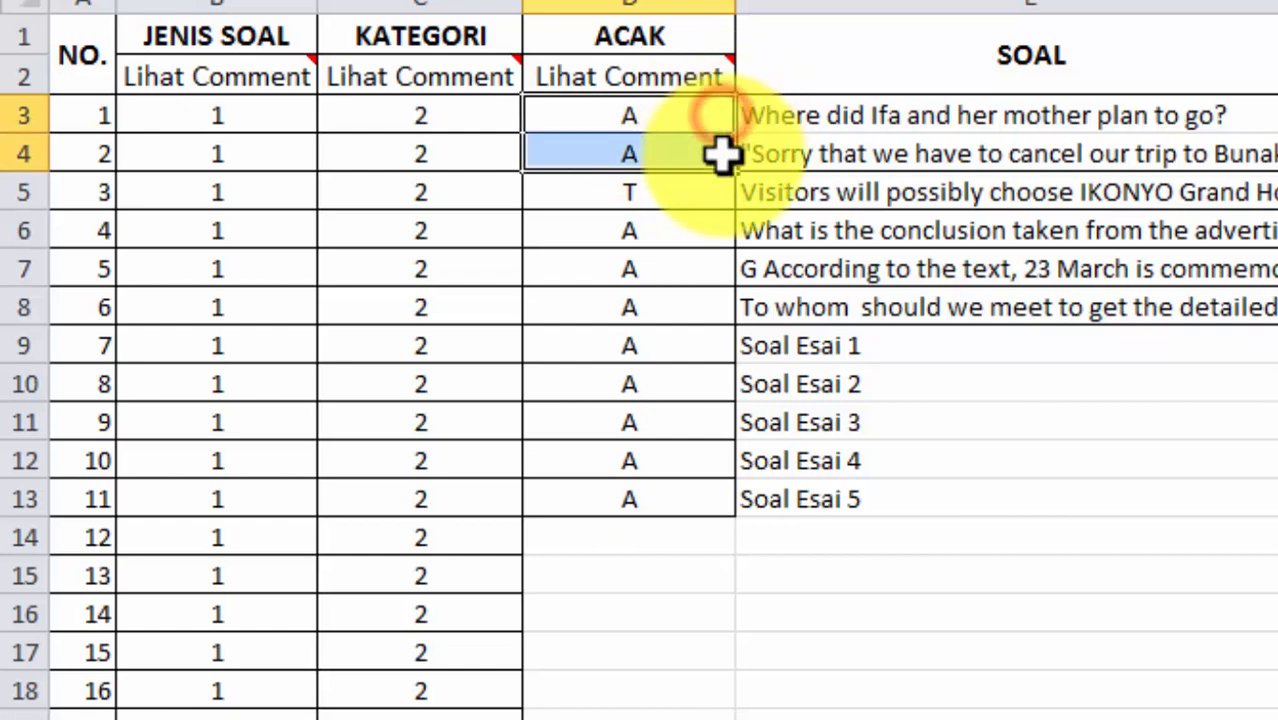
pyautogui.doubleClick(733, 172)
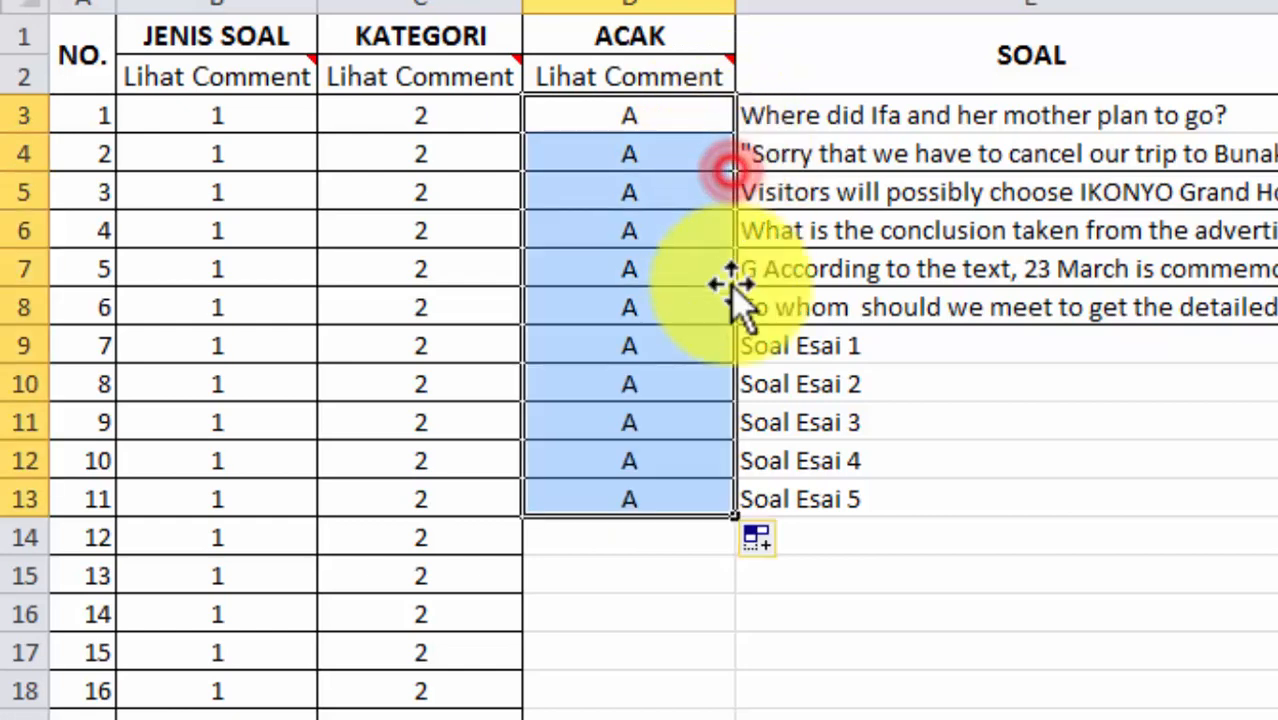
pyautogui.doubleClick(733, 515)
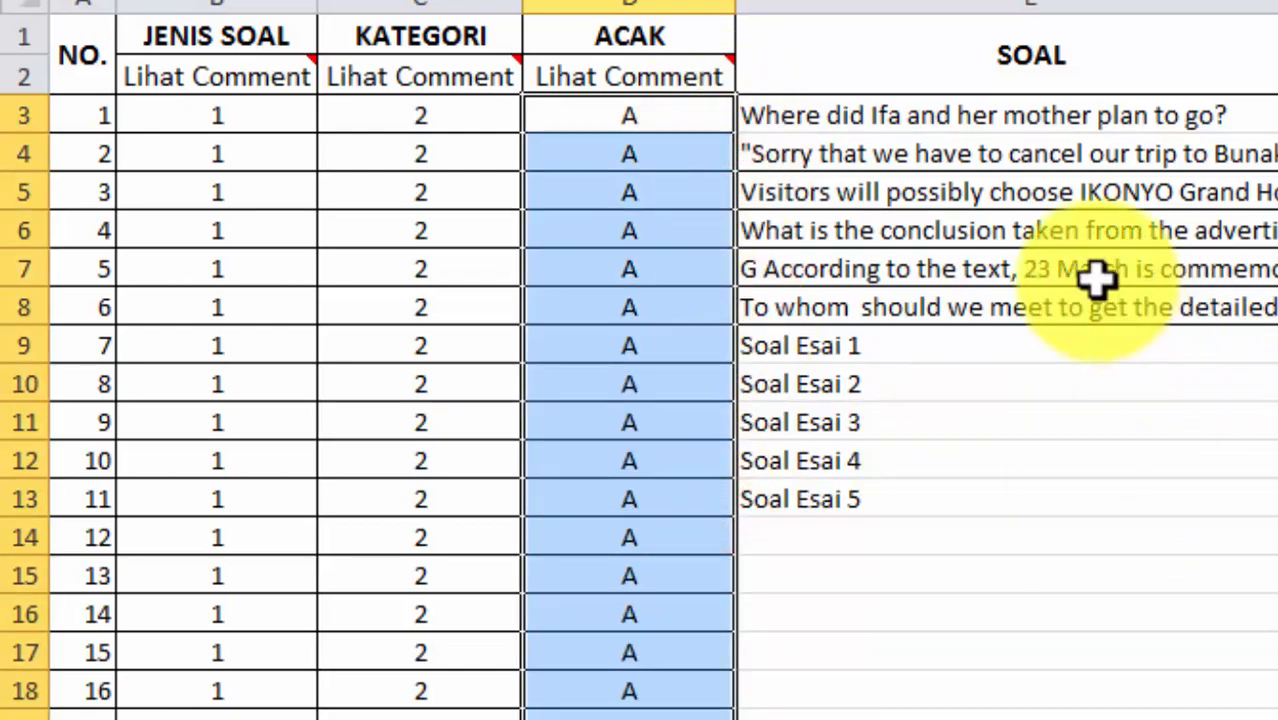
# Clear the sample questions and answers in E3:O8 and the sample essay entries in E9:E13
pyautogui.click(1098, 382)
pyautogui.moveTo(833, 115); pyautogui.dragTo(406, 423)
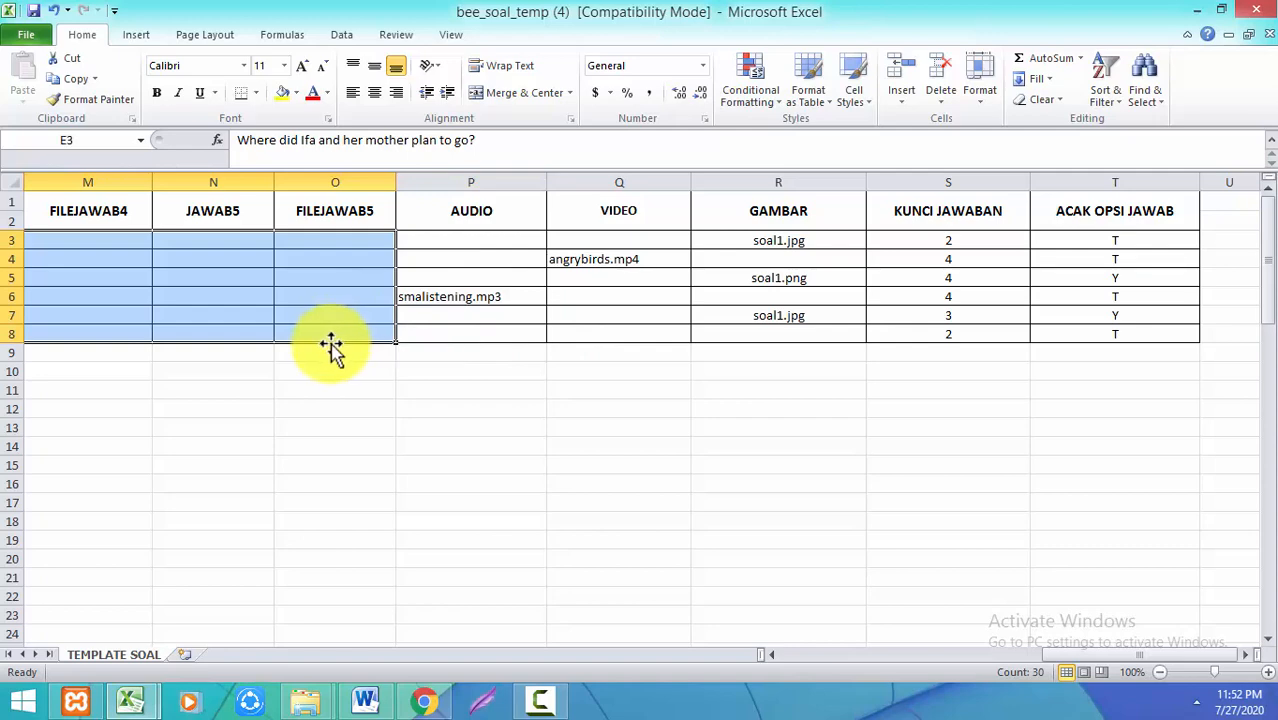
pyautogui.hotkey('ctrl', 'BackSpace')
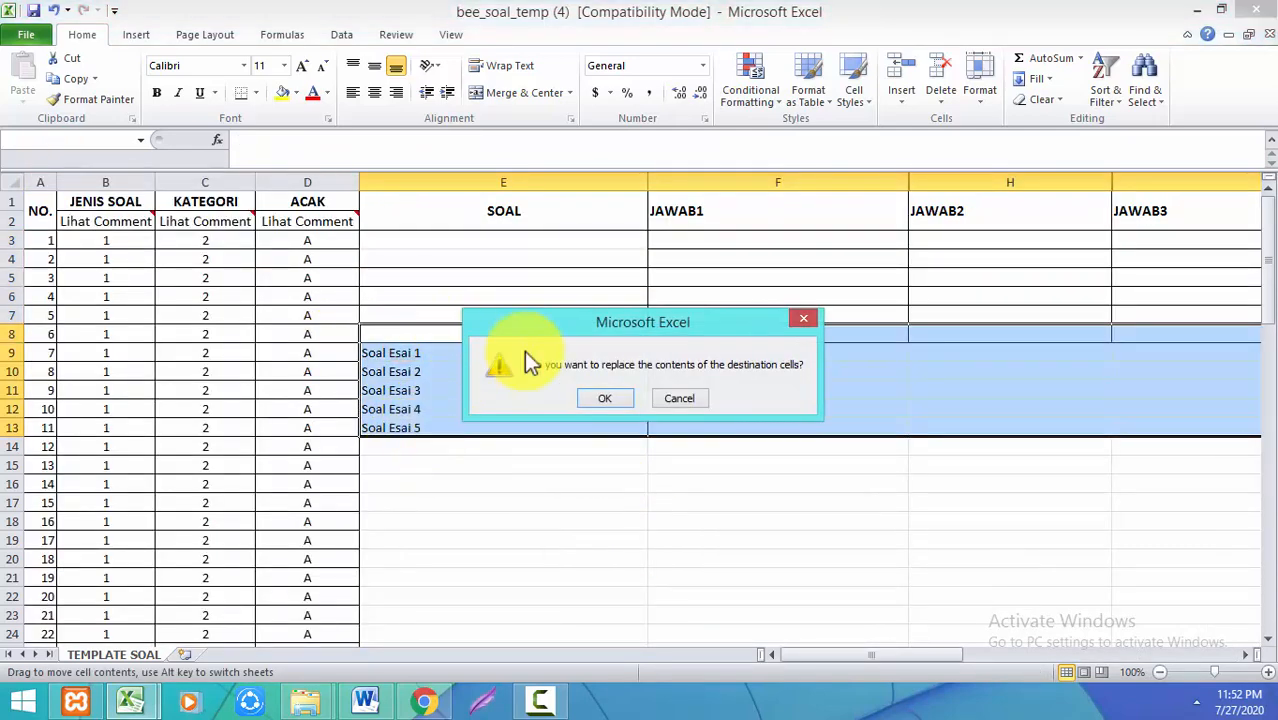
pyautogui.click(666, 398)
pyautogui.moveTo(434, 337); pyautogui.dragTo(442, 428)
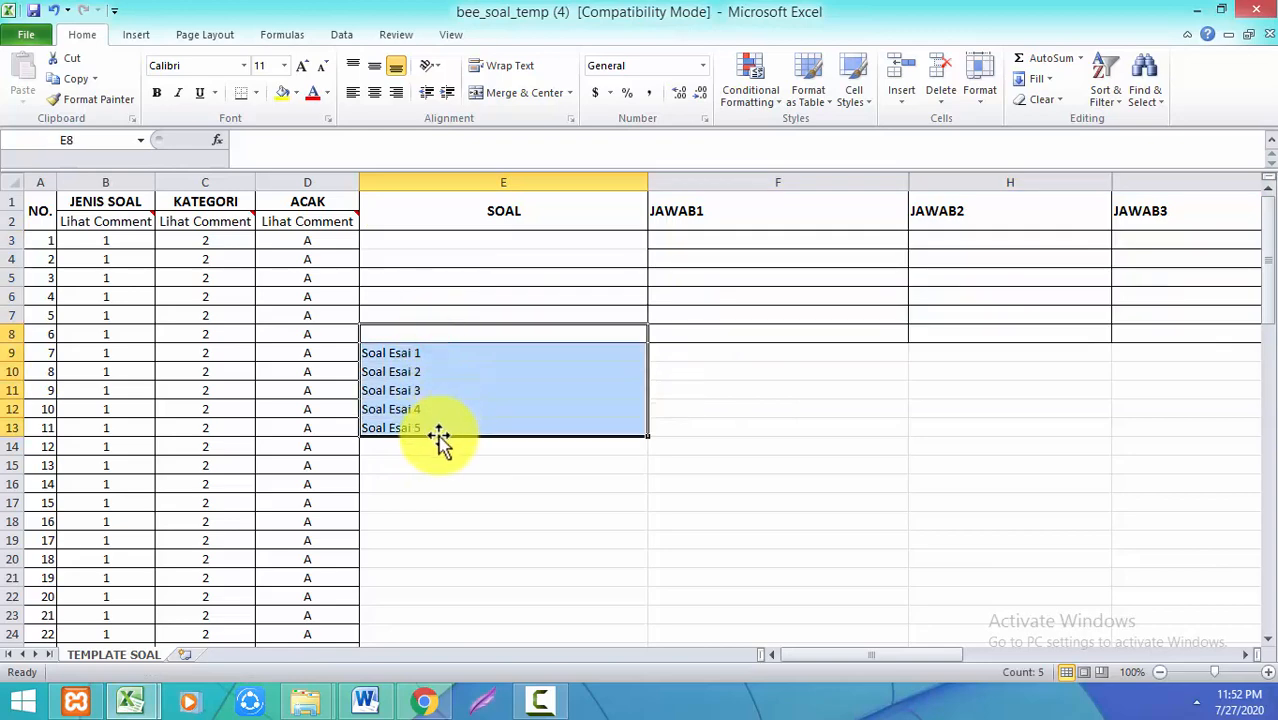
pyautogui.press('Delete')
pyautogui.click(736, 462)
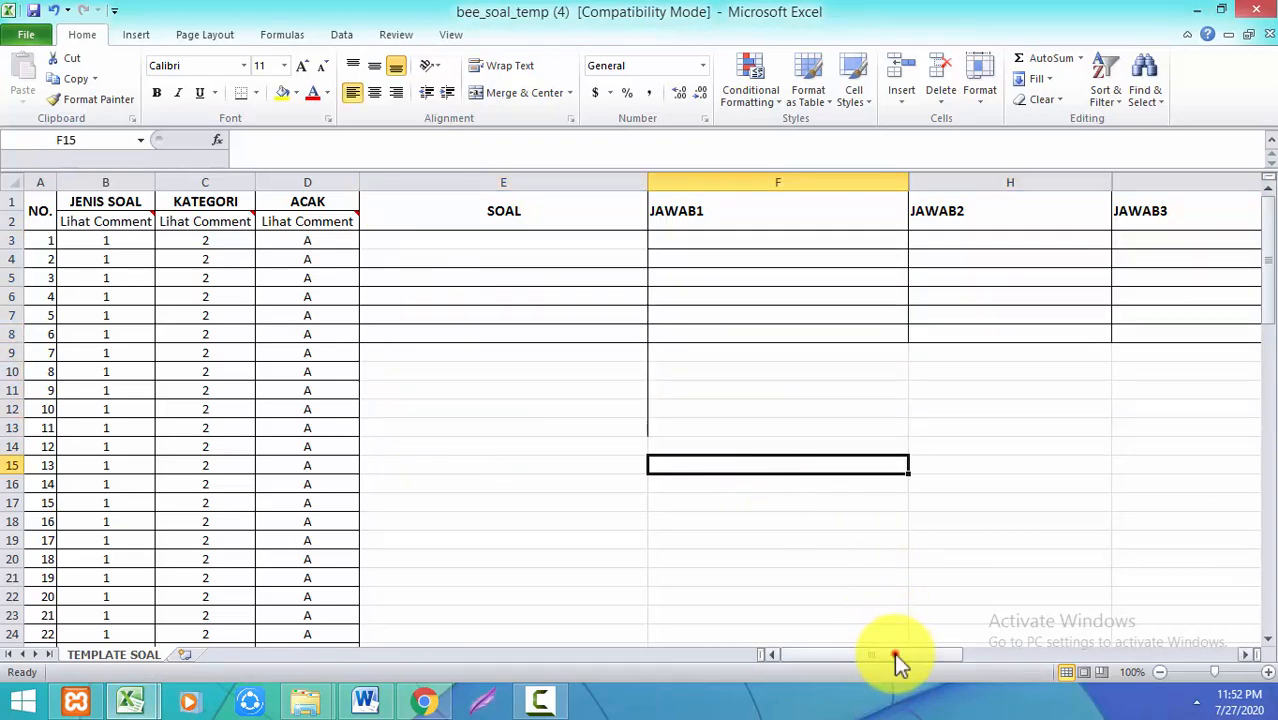
# Widen the SOAL column to give the question text more room
pyautogui.moveTo(893, 656); pyautogui.dragTo(900, 660)
pyautogui.click(568, 254)
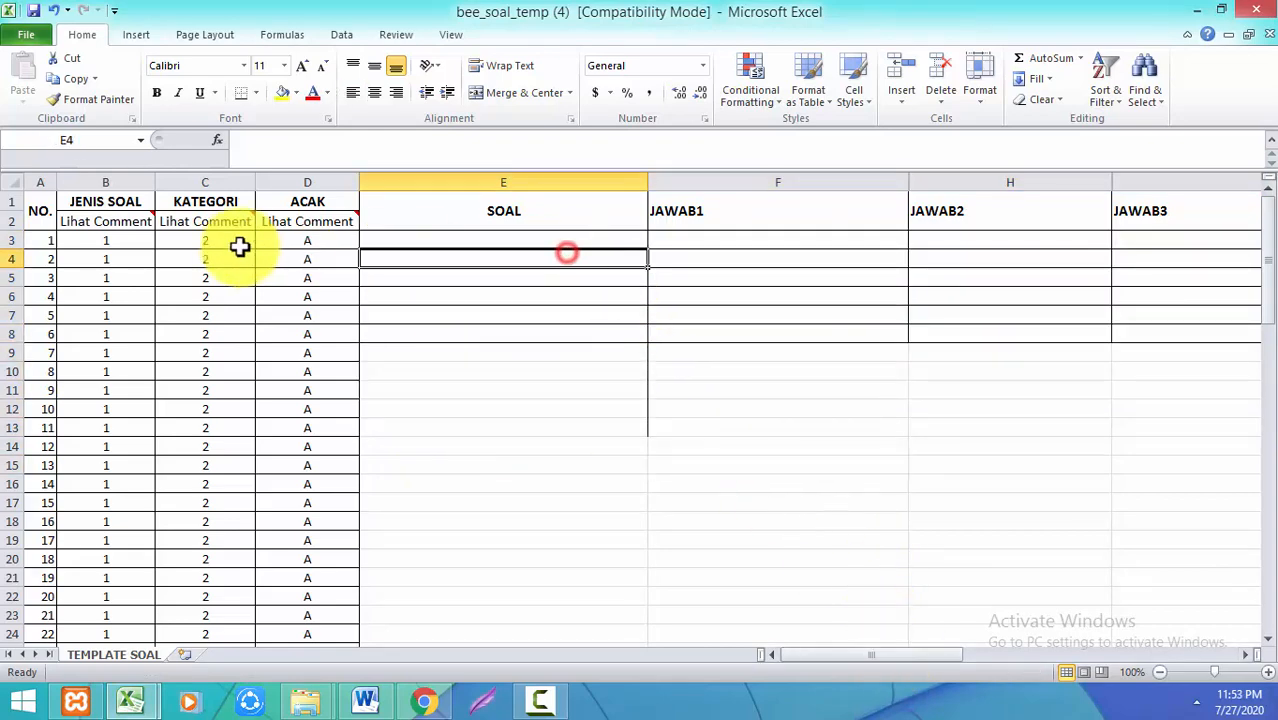
pyautogui.moveTo(135, 182); pyautogui.dragTo(354, 173)
pyautogui.click(490, 224)
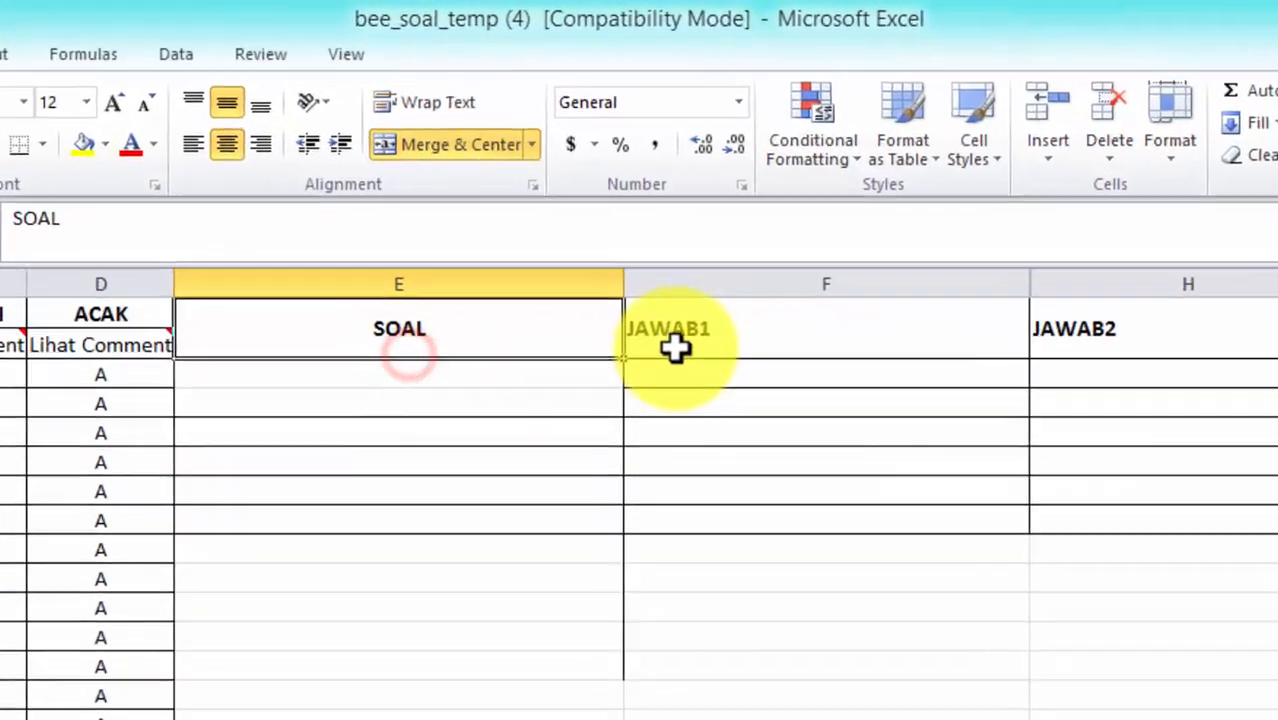
pyautogui.click(666, 222)
pyautogui.moveTo(620, 318); pyautogui.dragTo(700, 330)
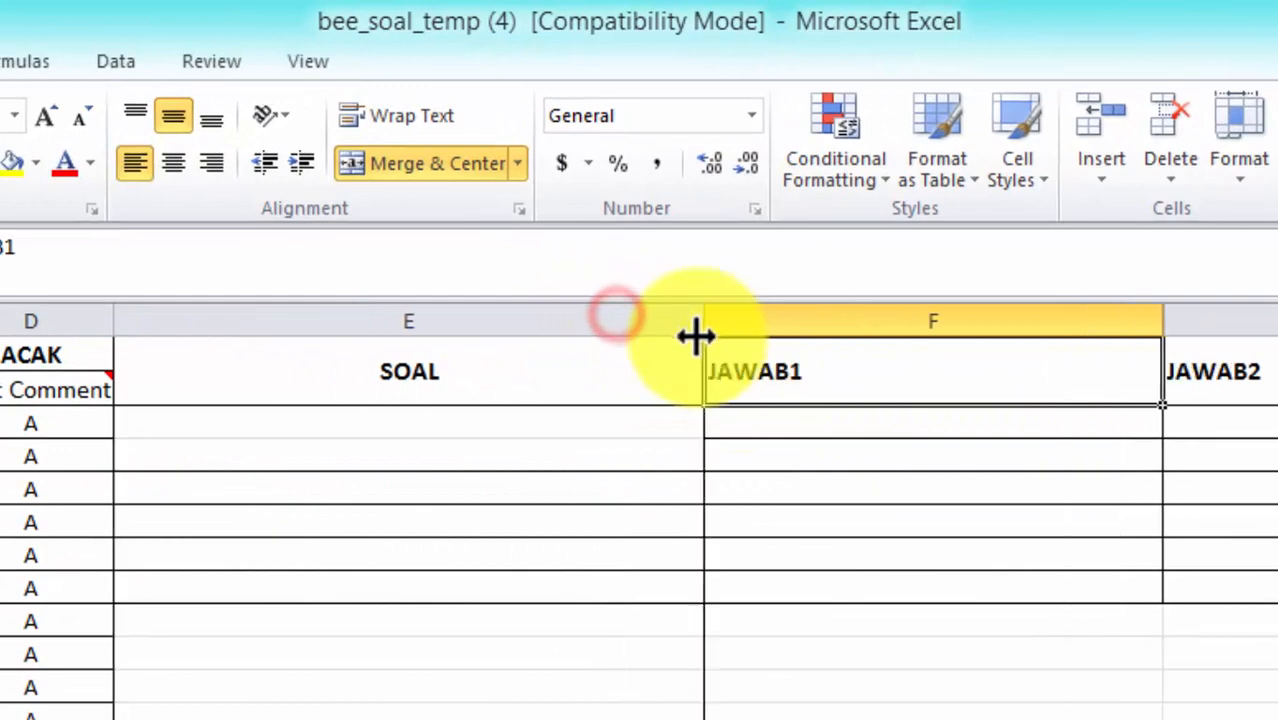
# Narrow the JAWAB1, JAWAB2 and JAWAB3 columns to slightly wider than their headings
pyautogui.click(958, 430)
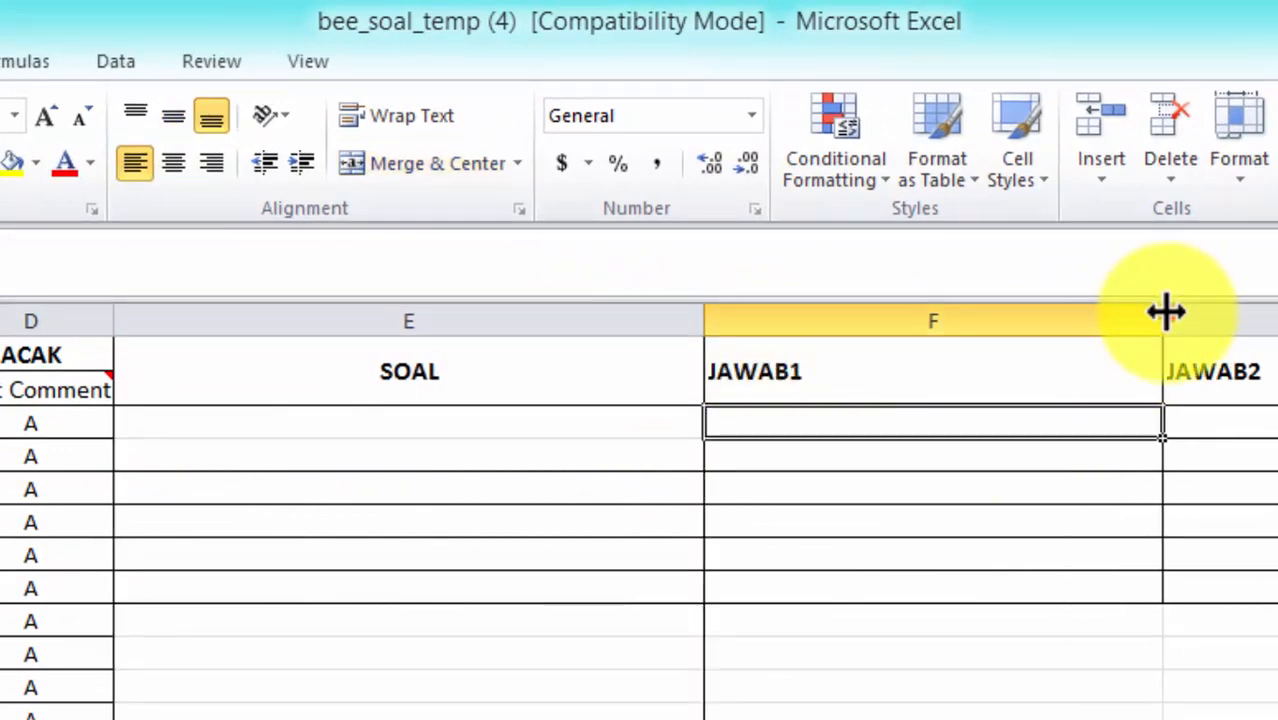
pyautogui.moveTo(1165, 310); pyautogui.dragTo(858, 334)
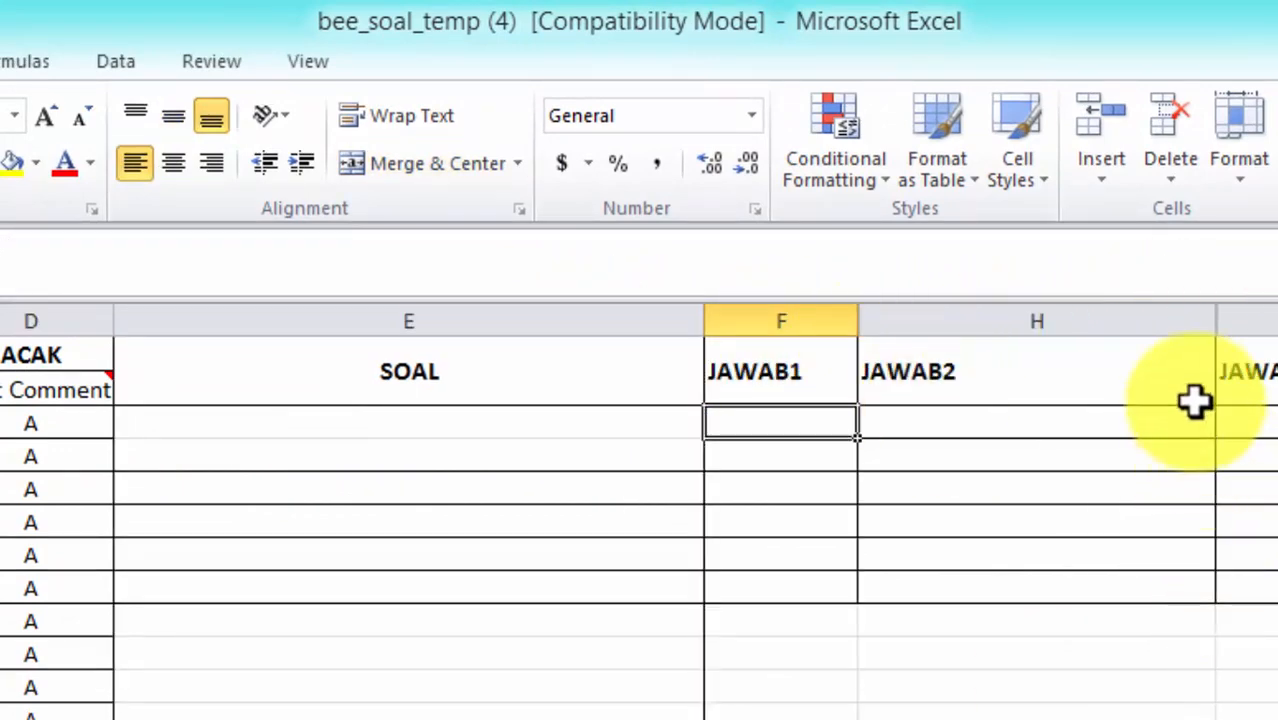
pyautogui.moveTo(1217, 312); pyautogui.dragTo(988, 335)
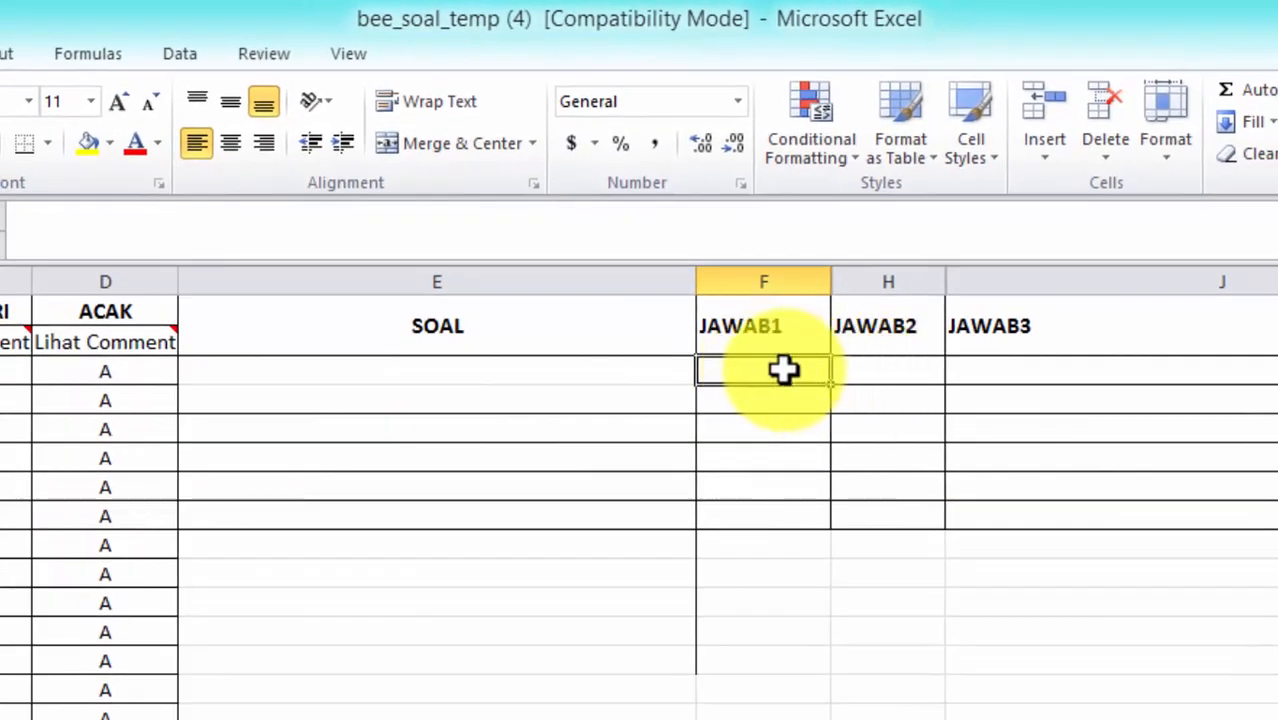
pyautogui.click(865, 371)
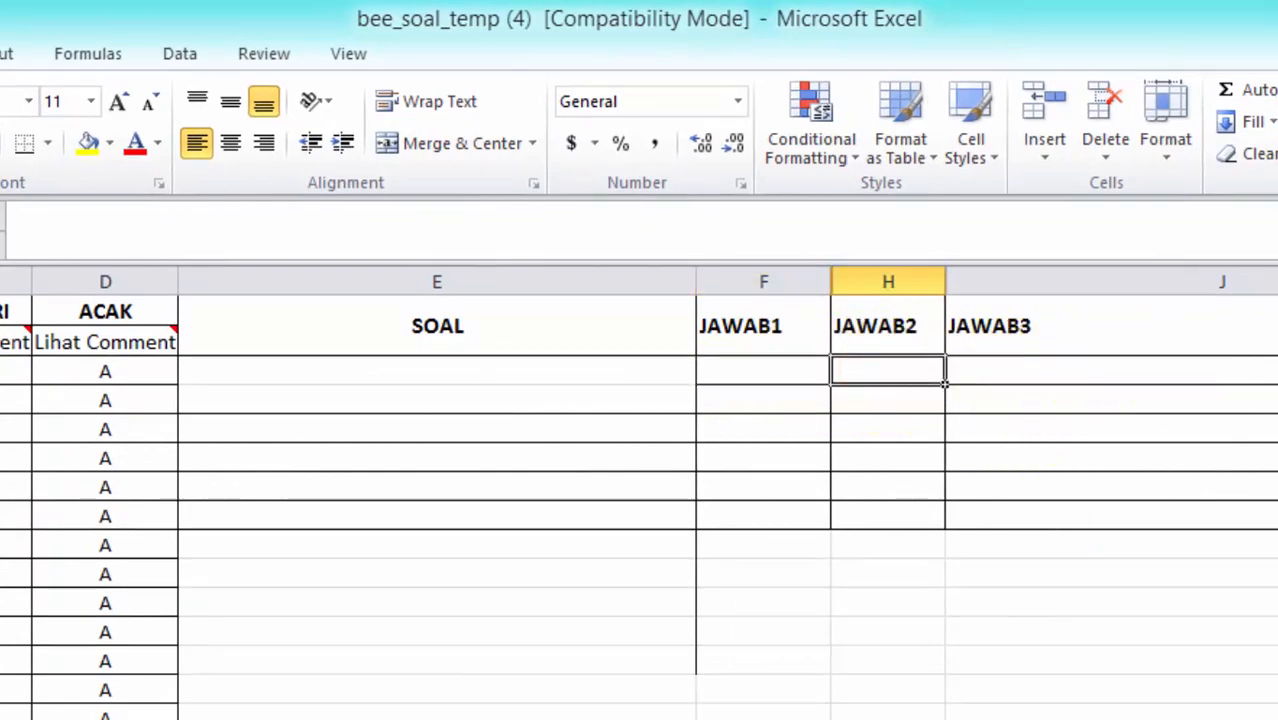
pyautogui.moveTo(1270, 282); pyautogui.dragTo(1098, 300)
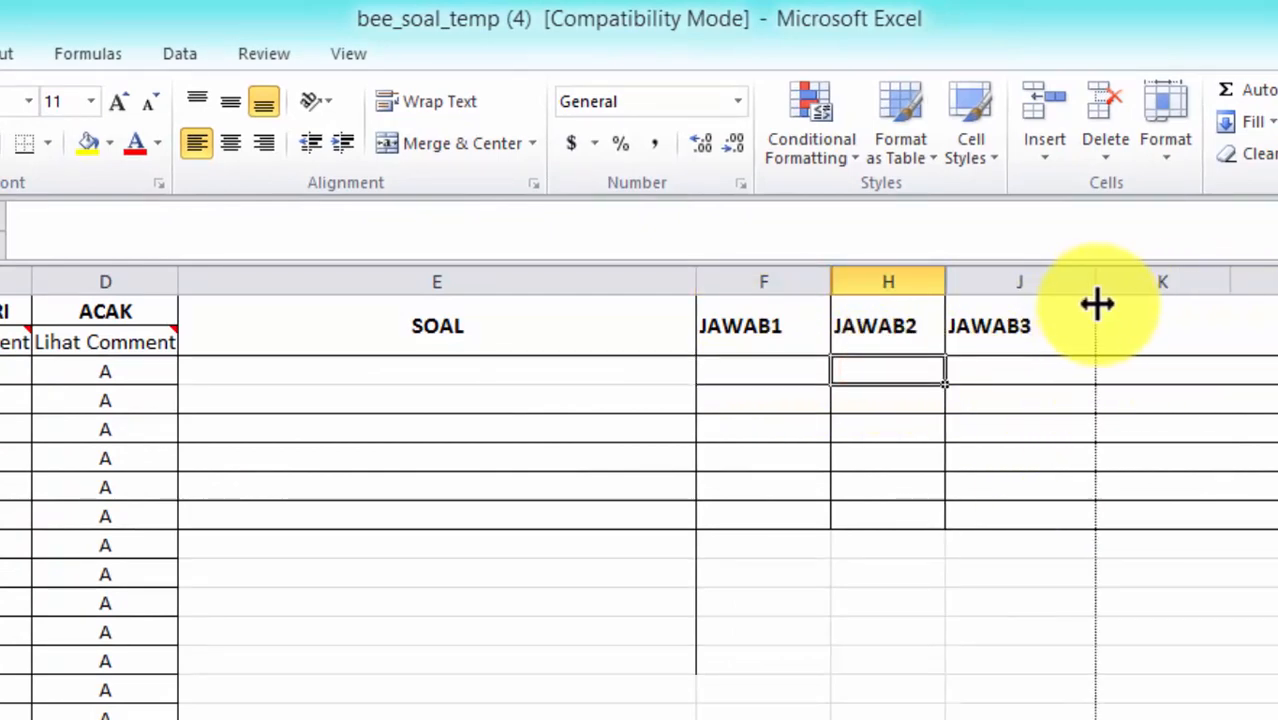
# Narrow the JAWAB4 column and shrink the FILEJAWAB3 column to a thin strip
pyautogui.hscroll(2, 640, 500)
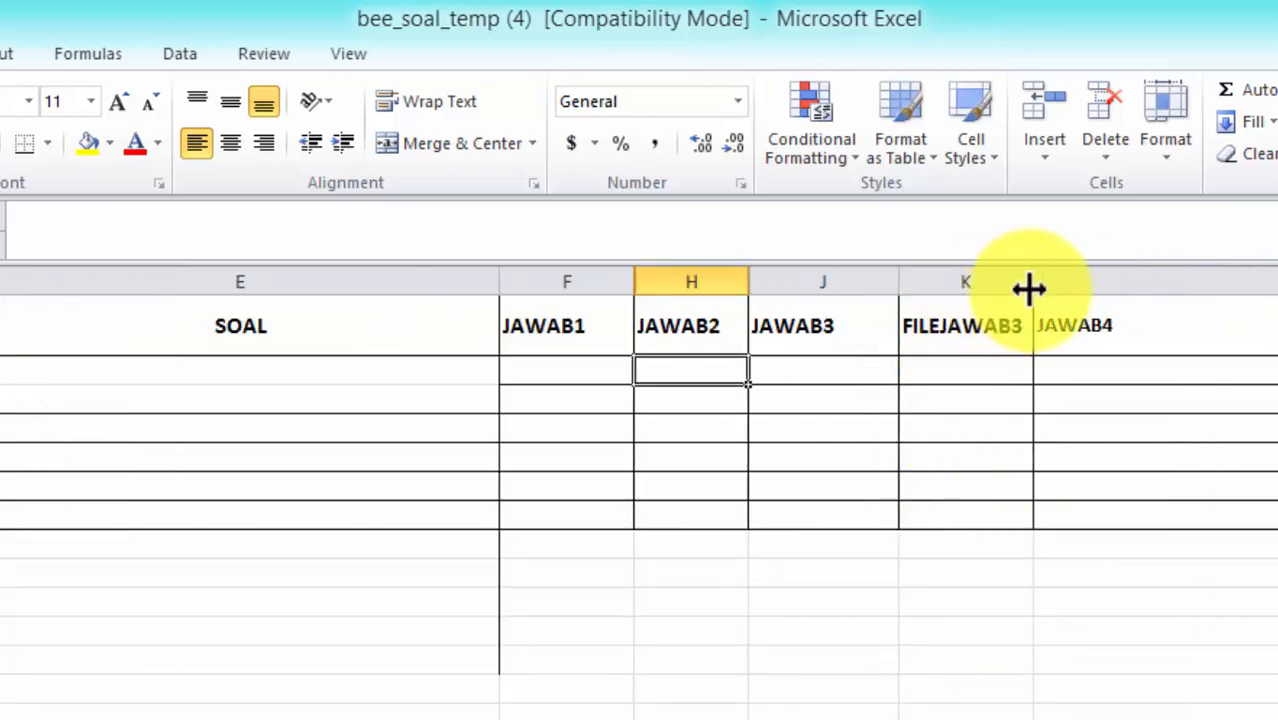
pyautogui.moveTo(1031, 285); pyautogui.dragTo(1062, 285)
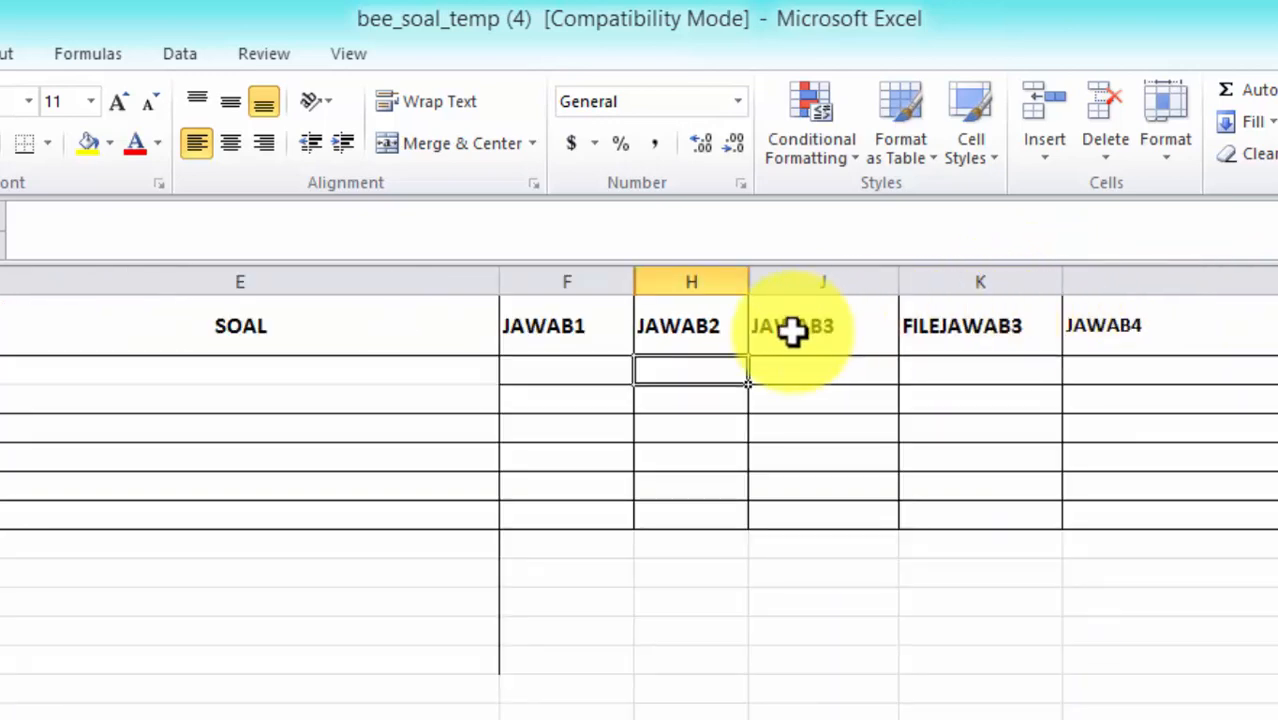
pyautogui.click(941, 366)
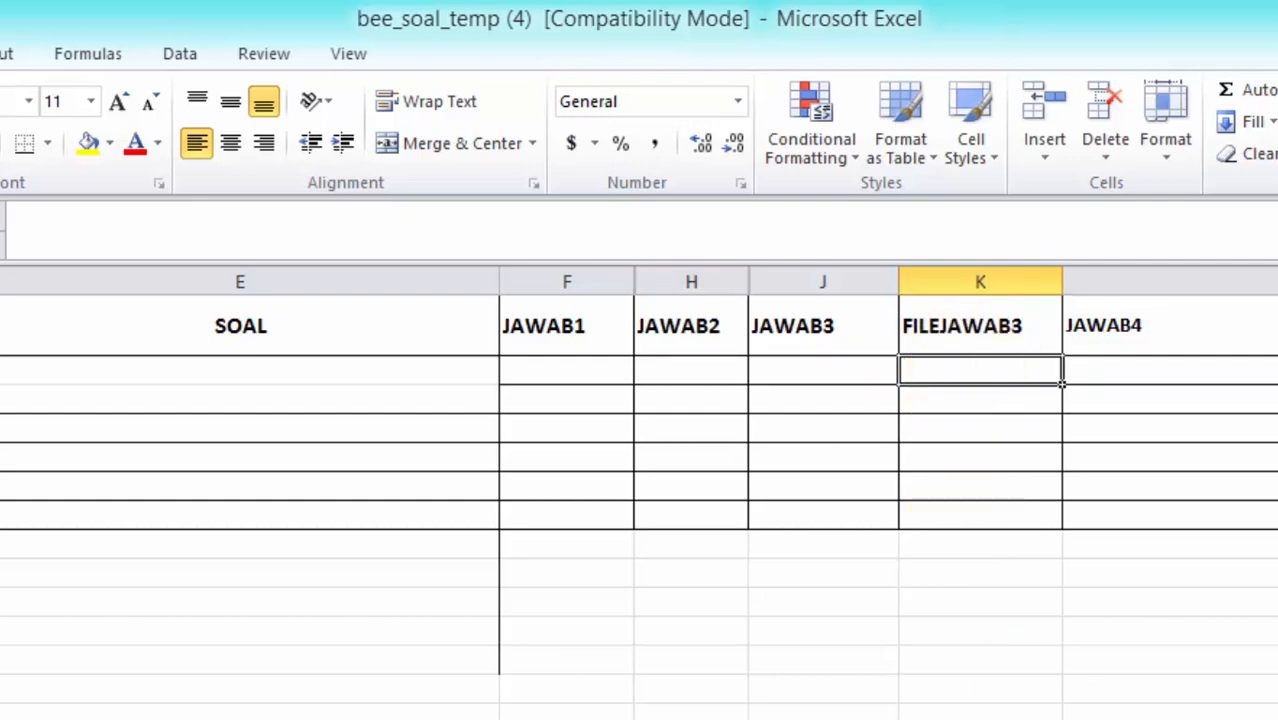
pyautogui.click(1112, 350)
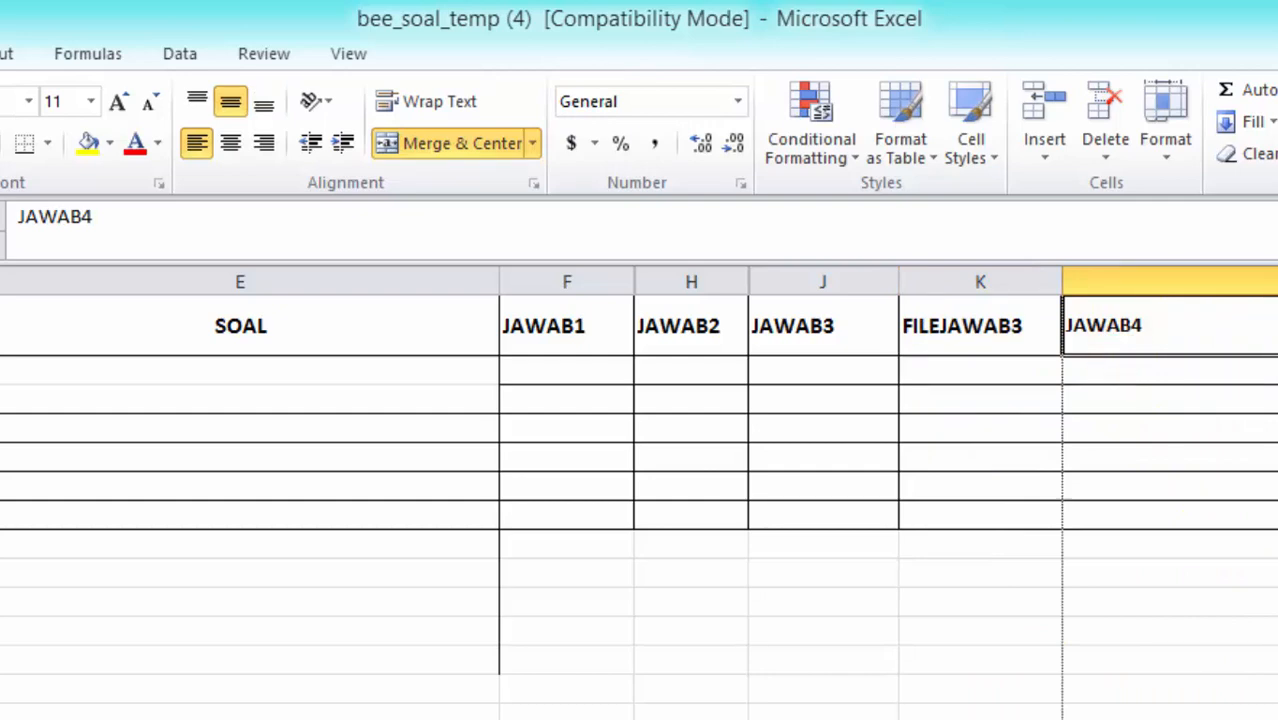
pyautogui.moveTo(1250, 284); pyautogui.dragTo(1262, 285)
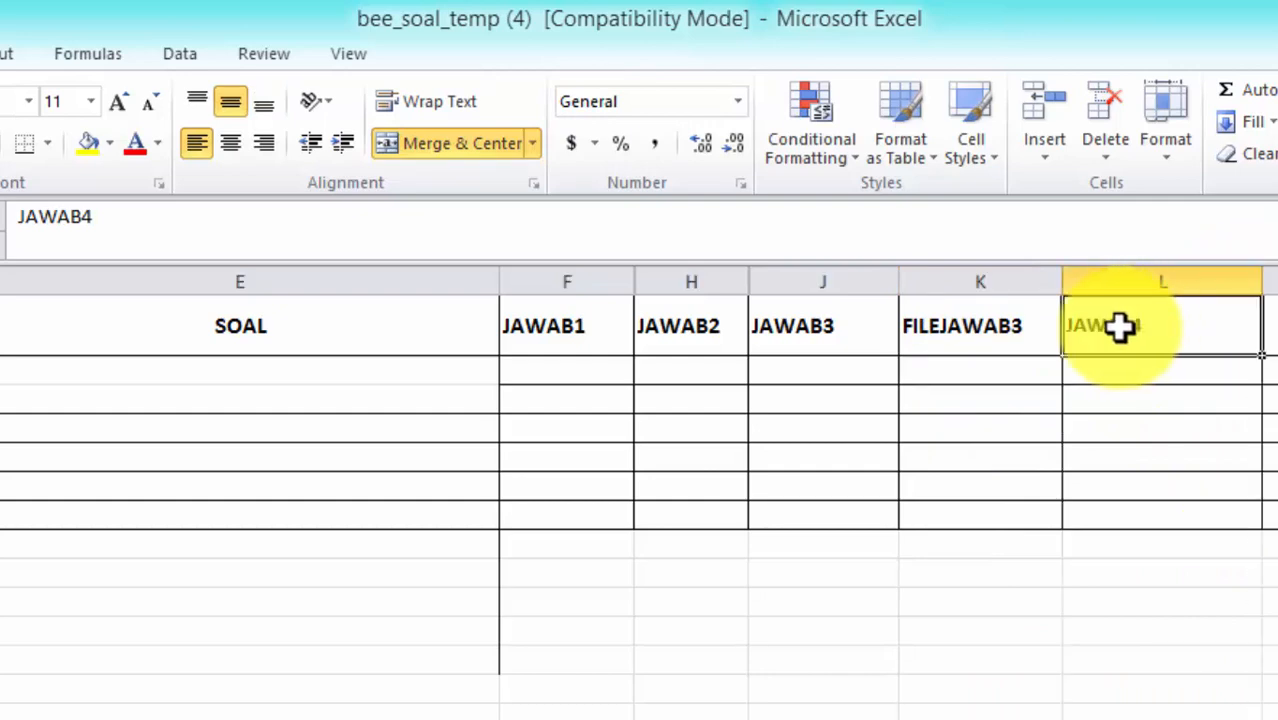
pyautogui.moveTo(1061, 276); pyautogui.dragTo(926, 287)
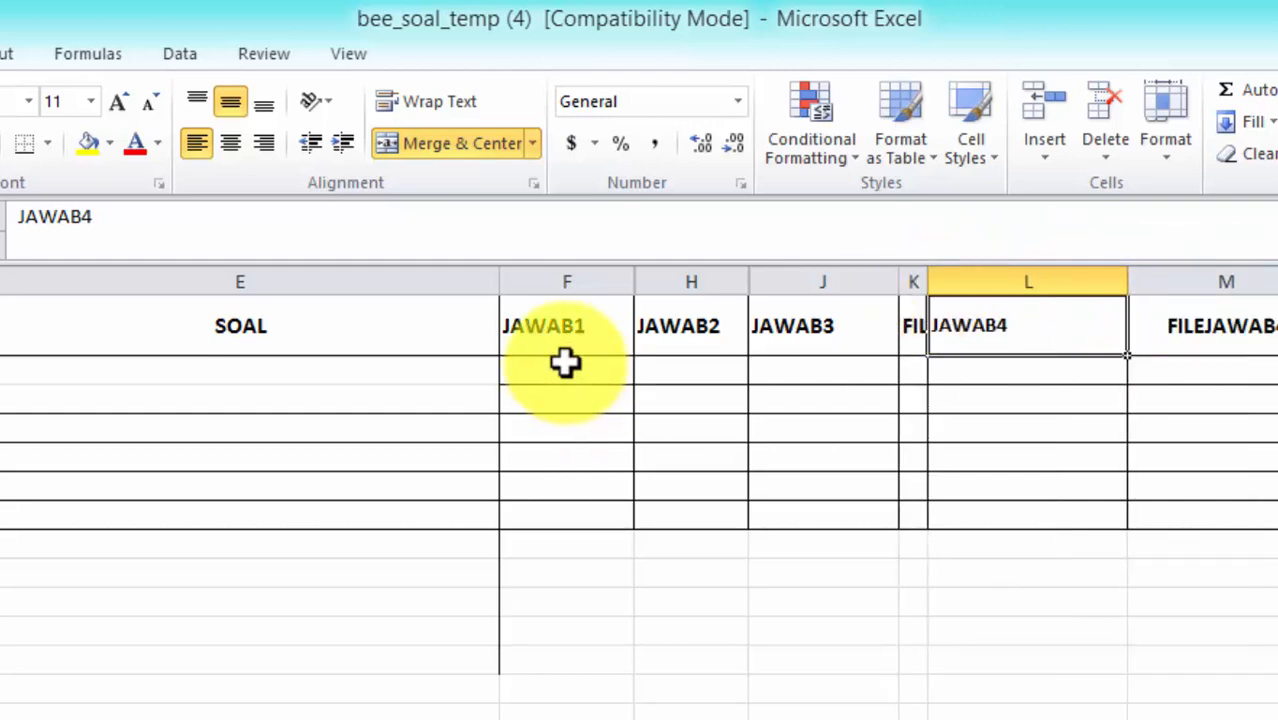
pyautogui.click(571, 363)
pyautogui.click(684, 363)
pyautogui.click(845, 363)
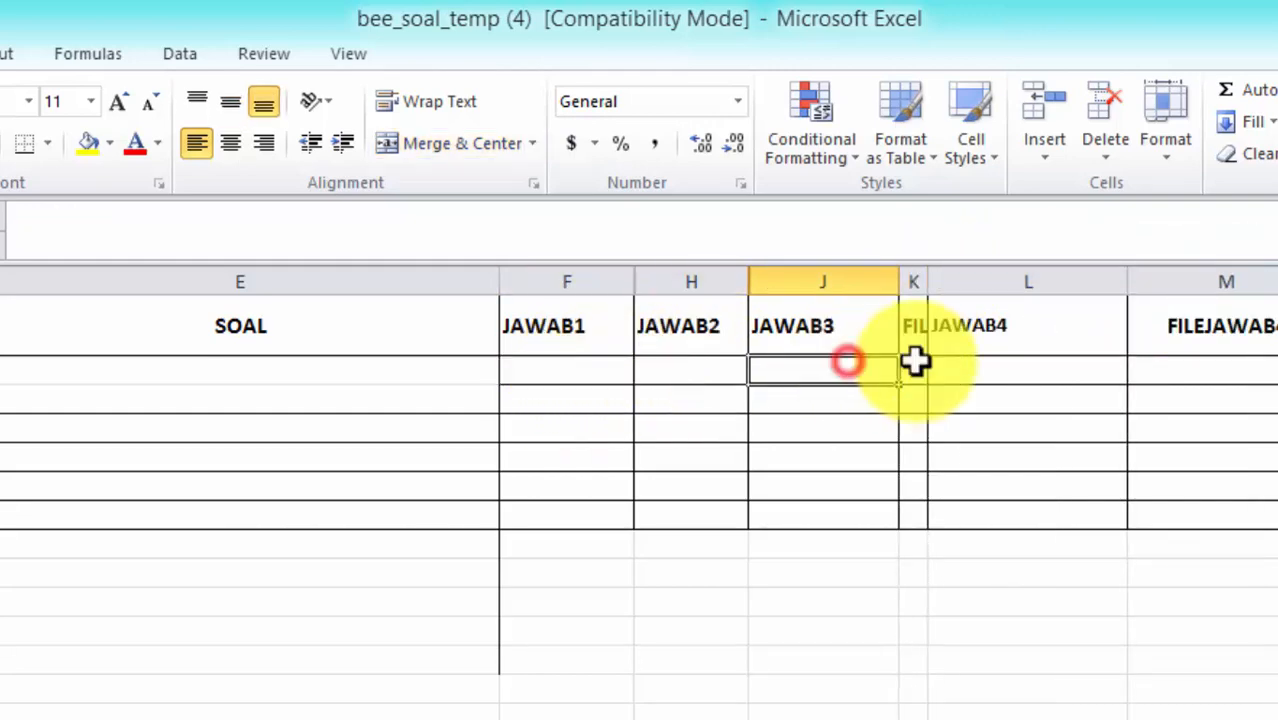
pyautogui.click(995, 363)
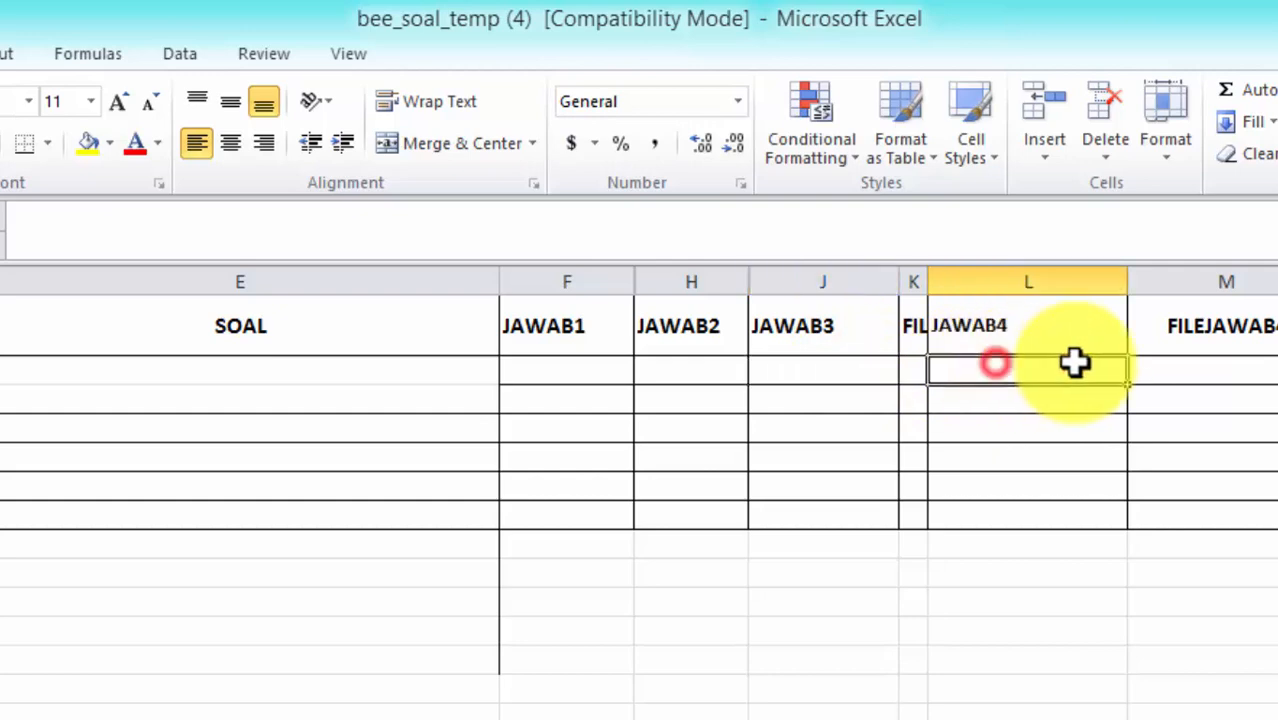
pyautogui.click(1258, 363)
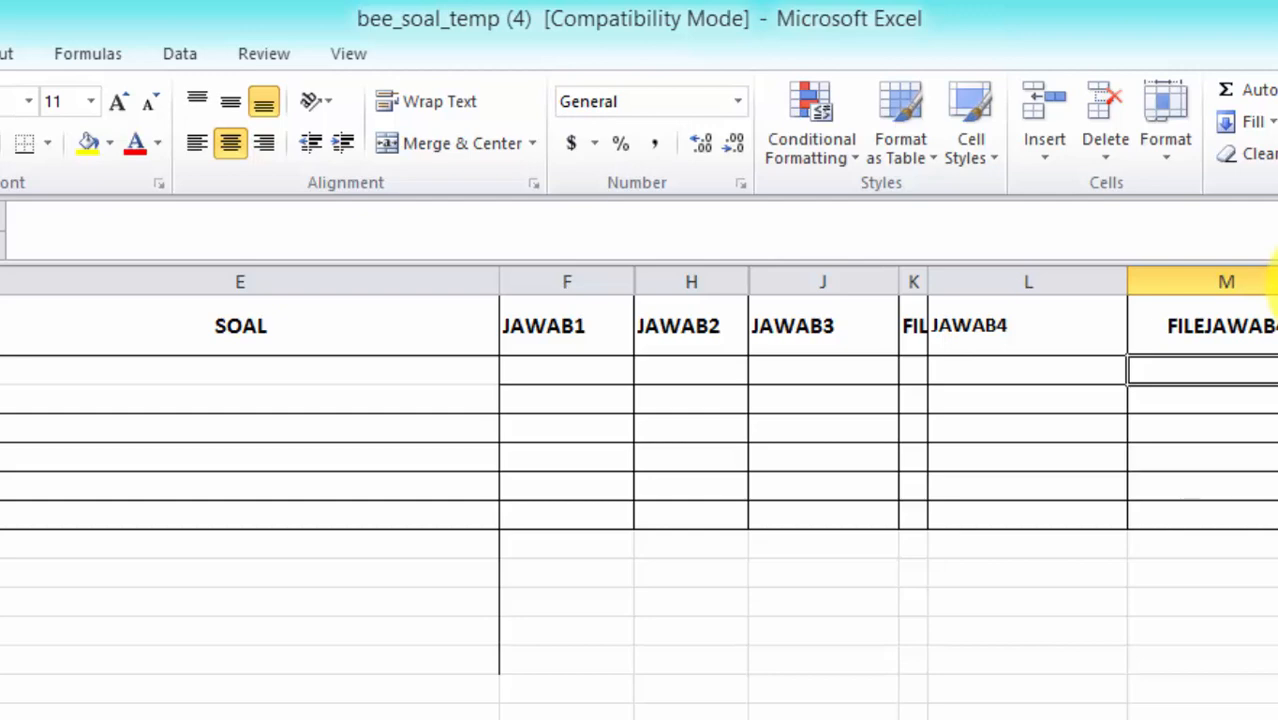
# Shrink the FILEJAWAB4 and FILEJAWAB5 columns to thin strips
pyautogui.moveTo(1268, 281); pyautogui.dragTo(1168, 283)
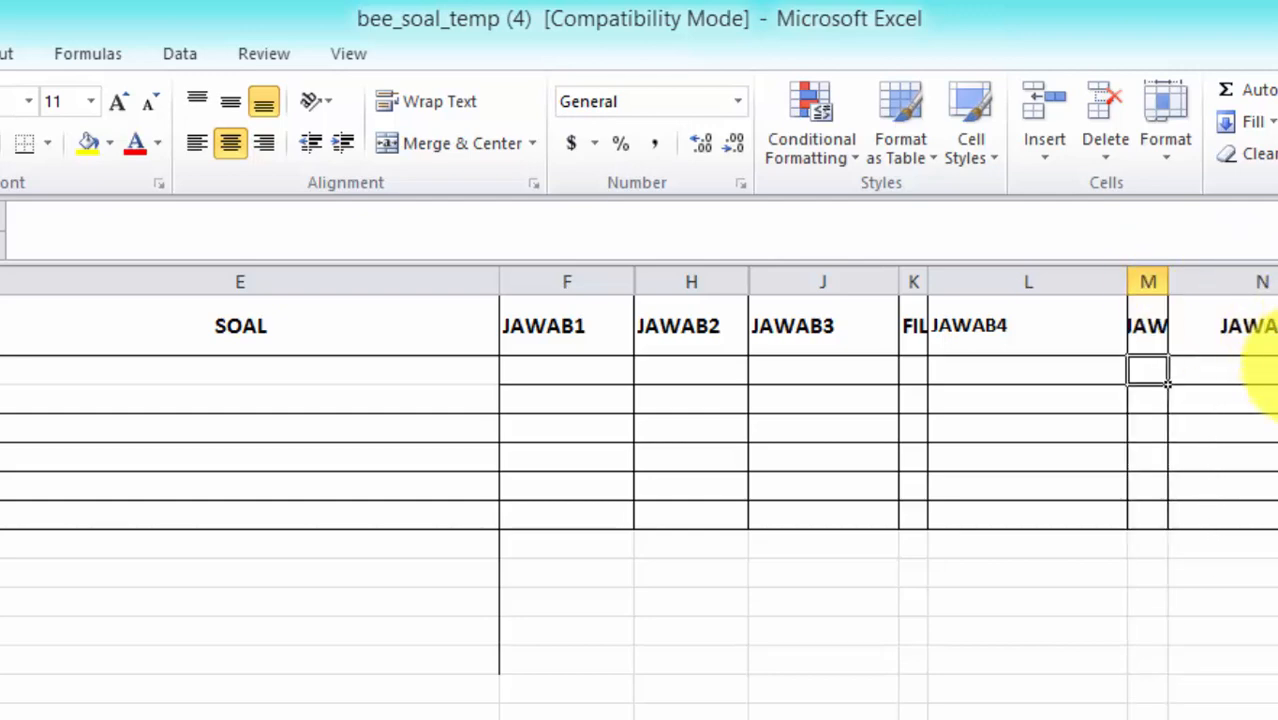
pyautogui.click(1260, 324)
pyautogui.moveTo(1277, 282); pyautogui.dragTo(1277, 282)
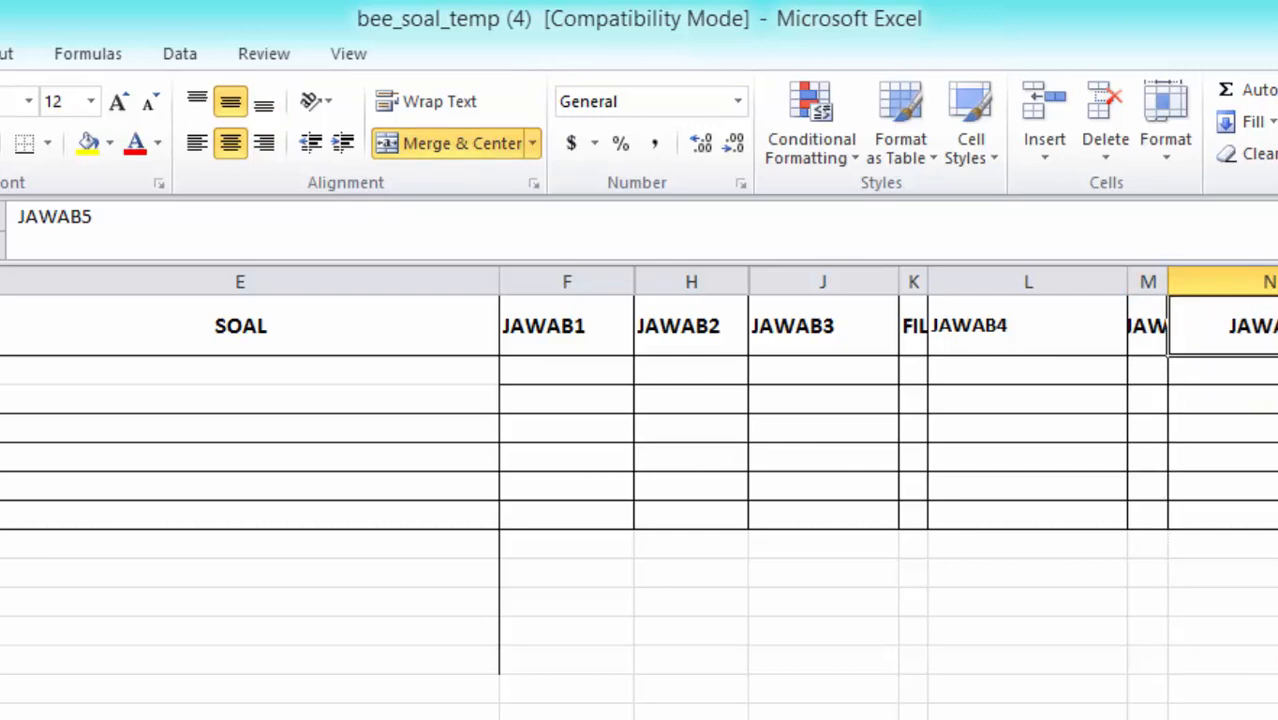
# Remove the sample file name smalistening.mp3 from the AUDIO column
pyautogui.hscroll(5, 640, 492)
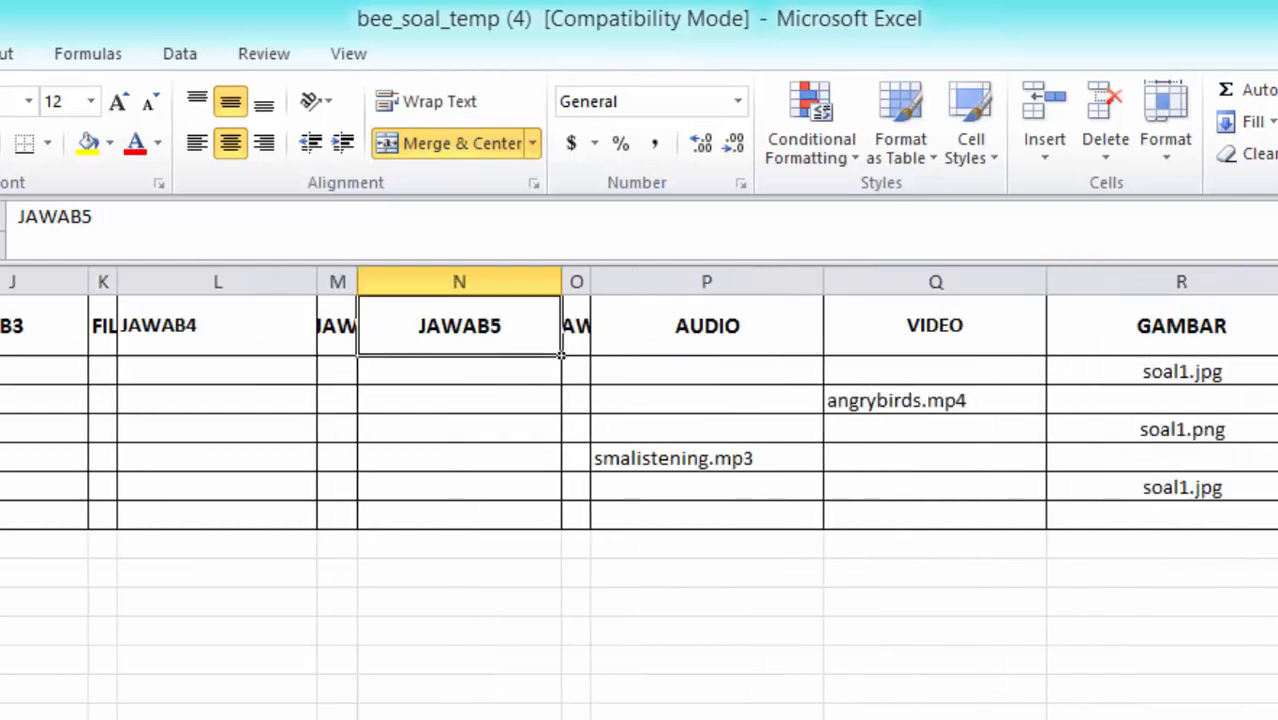
pyautogui.click(736, 368)
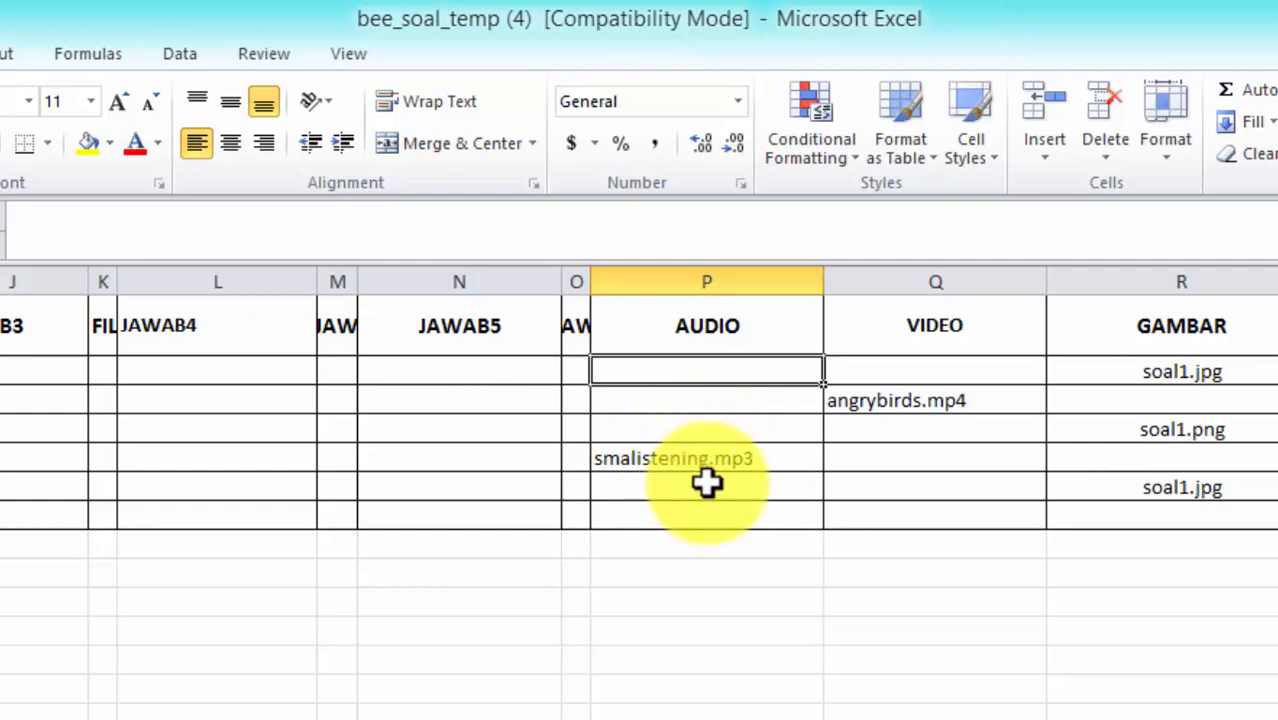
pyautogui.click(743, 462)
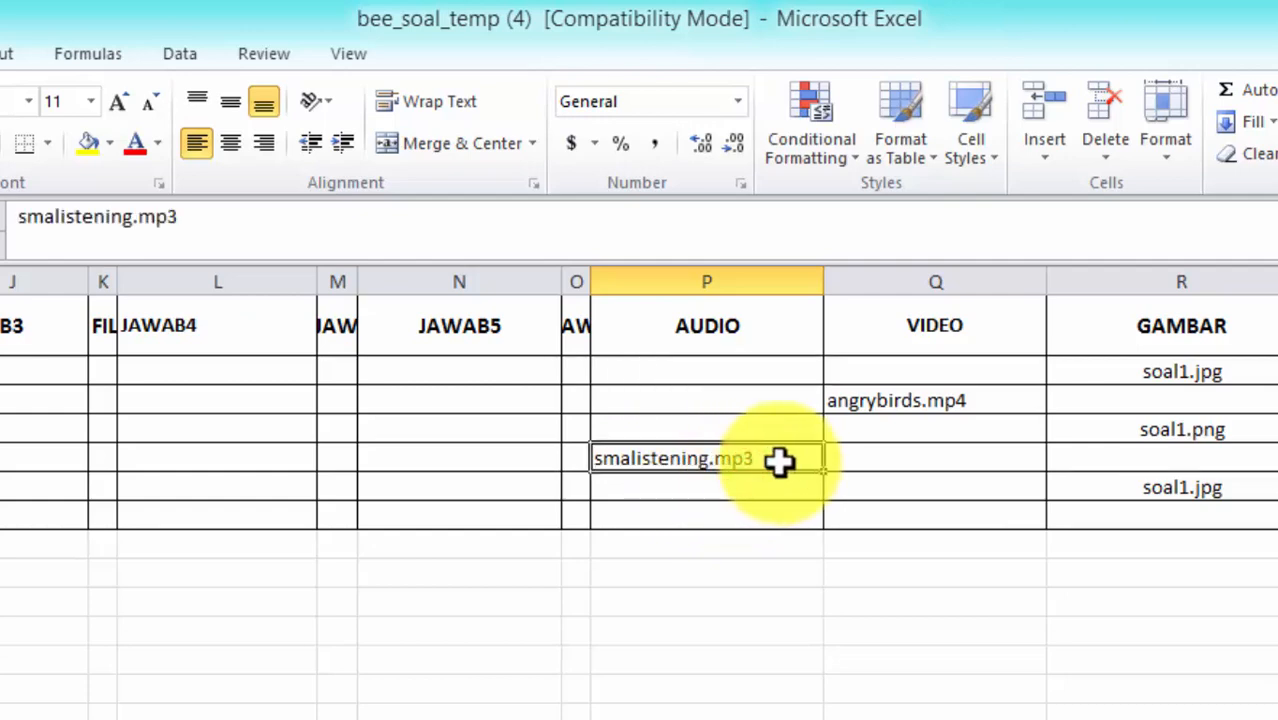
pyautogui.doubleClick(772, 460)
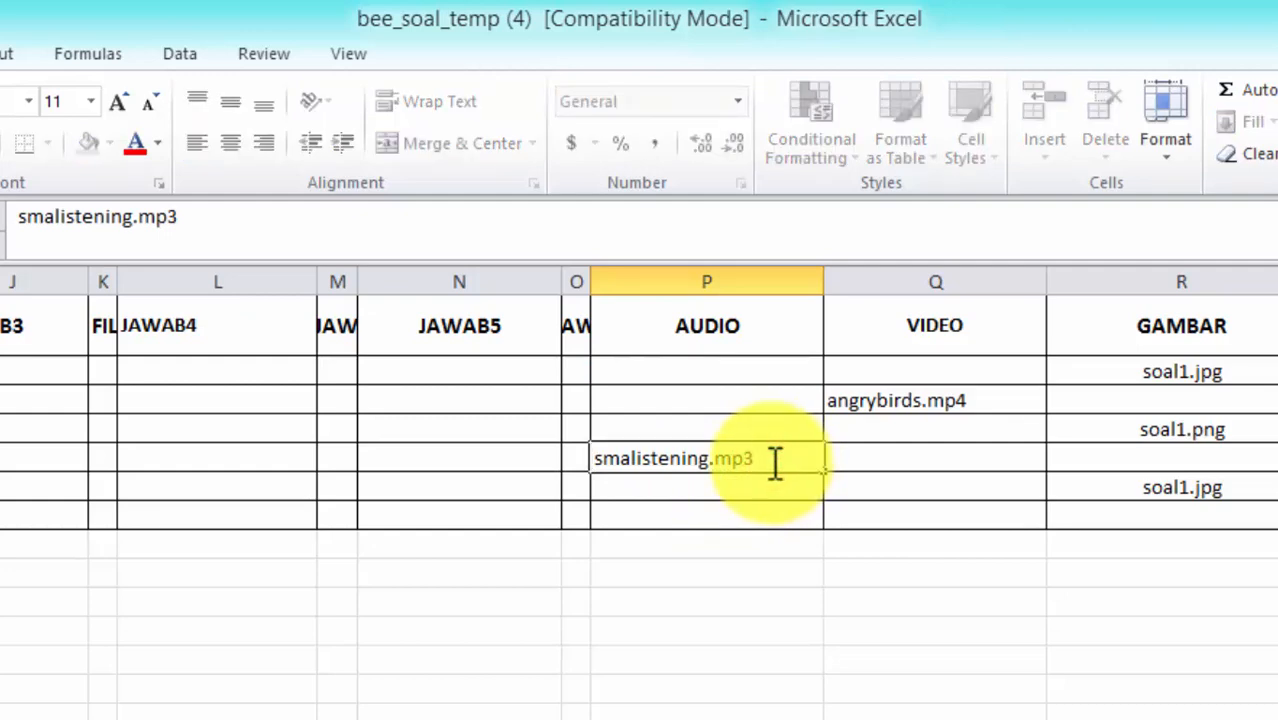
pyautogui.moveTo(775, 463); pyautogui.dragTo(610, 466)
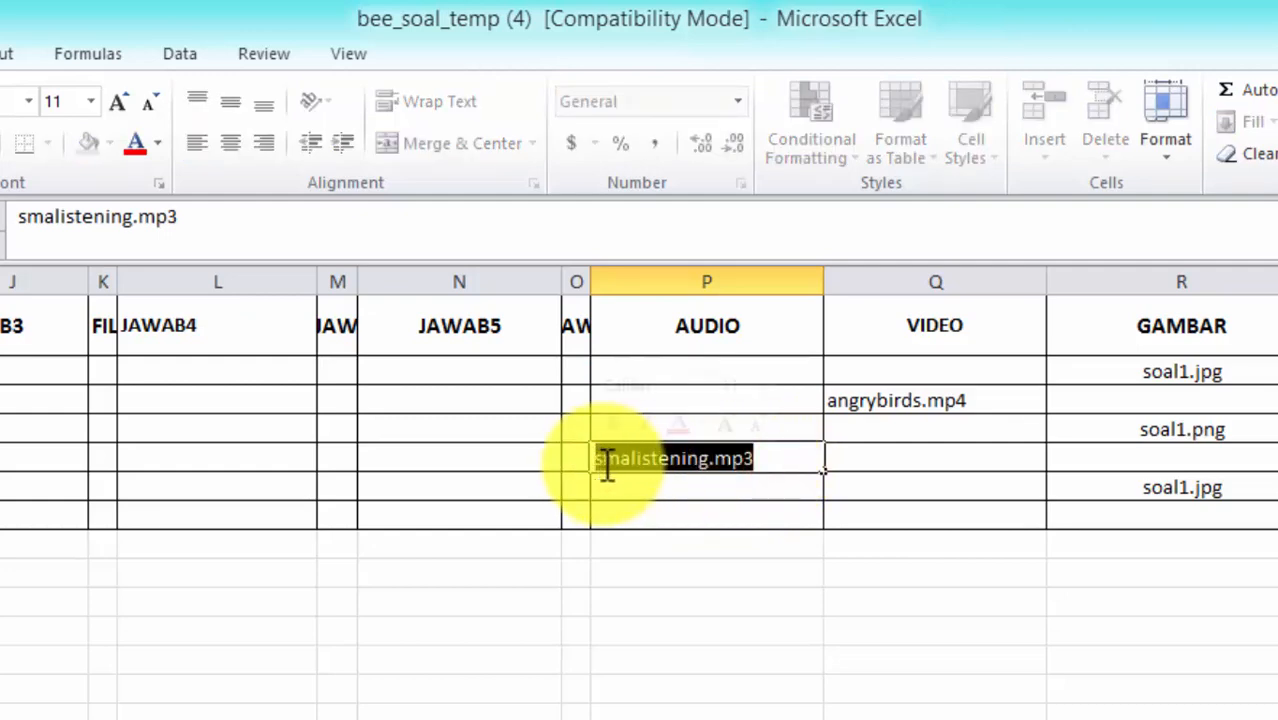
pyautogui.press('BackSpace')
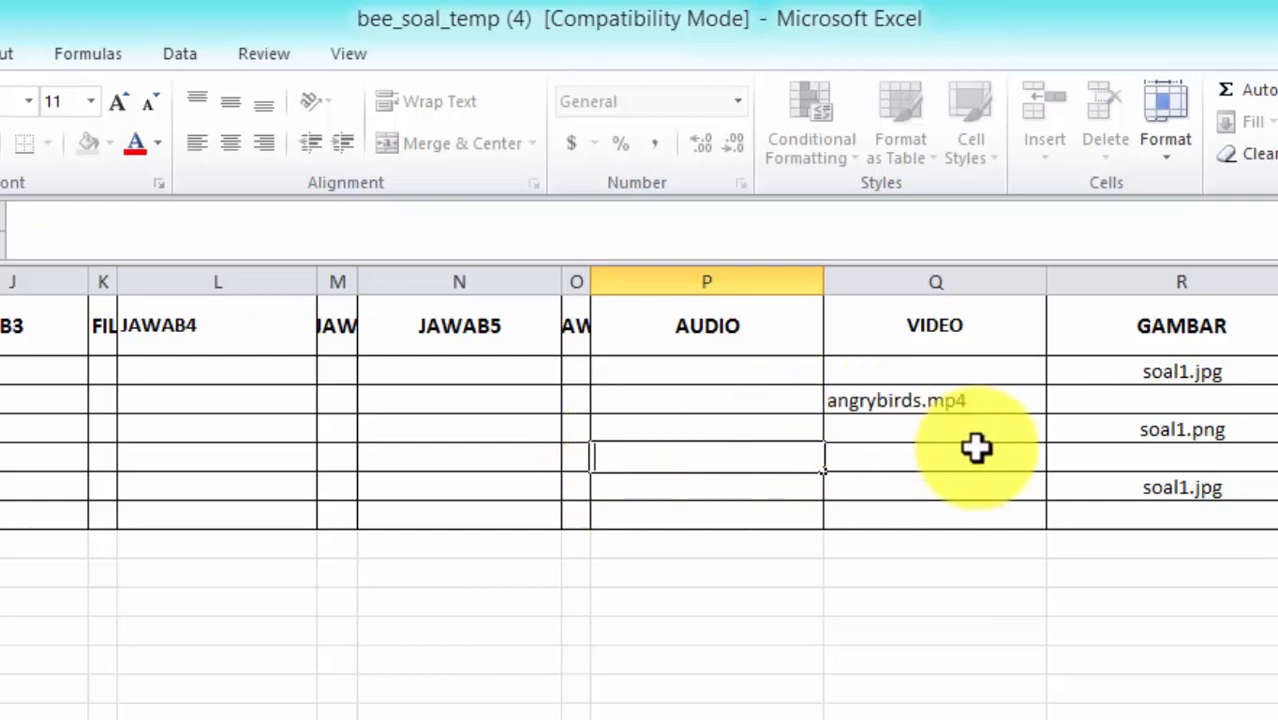
# Remove the sample file name angrybirds.mp4 from the VIDEO column
pyautogui.click(998, 402)
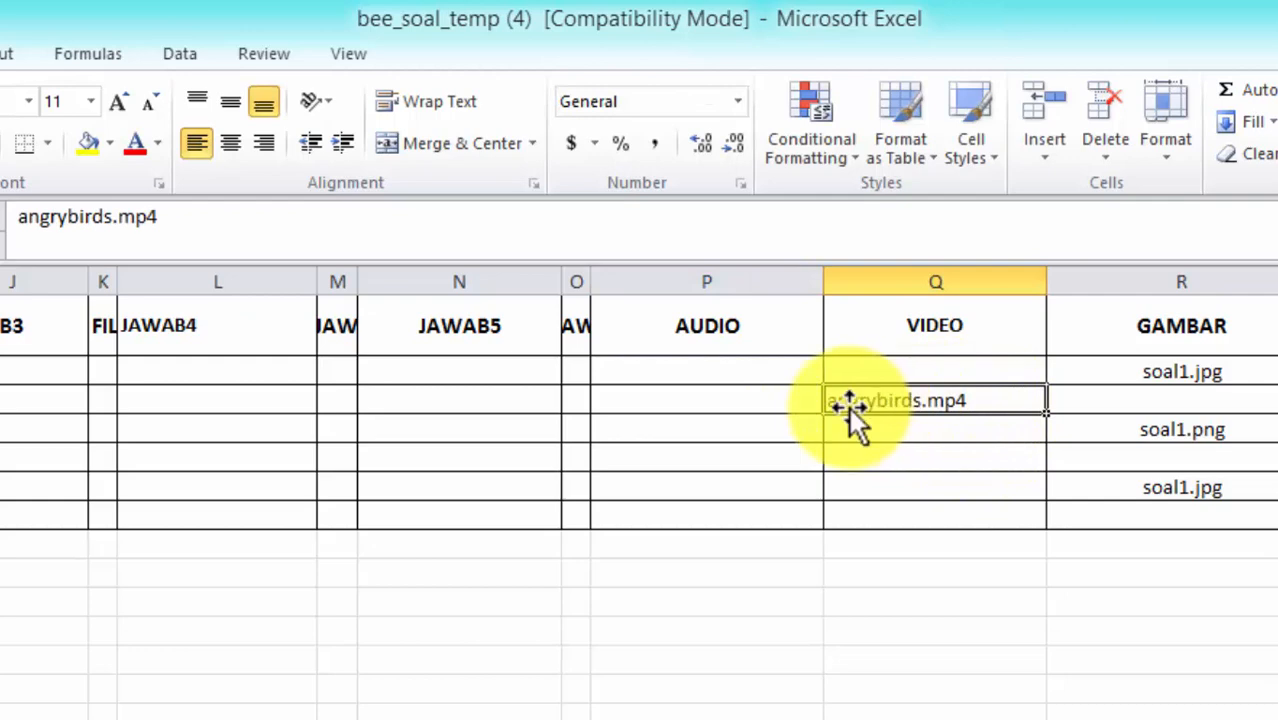
pyautogui.doubleClick(976, 402)
pyautogui.moveTo(976, 402); pyautogui.dragTo(830, 402)
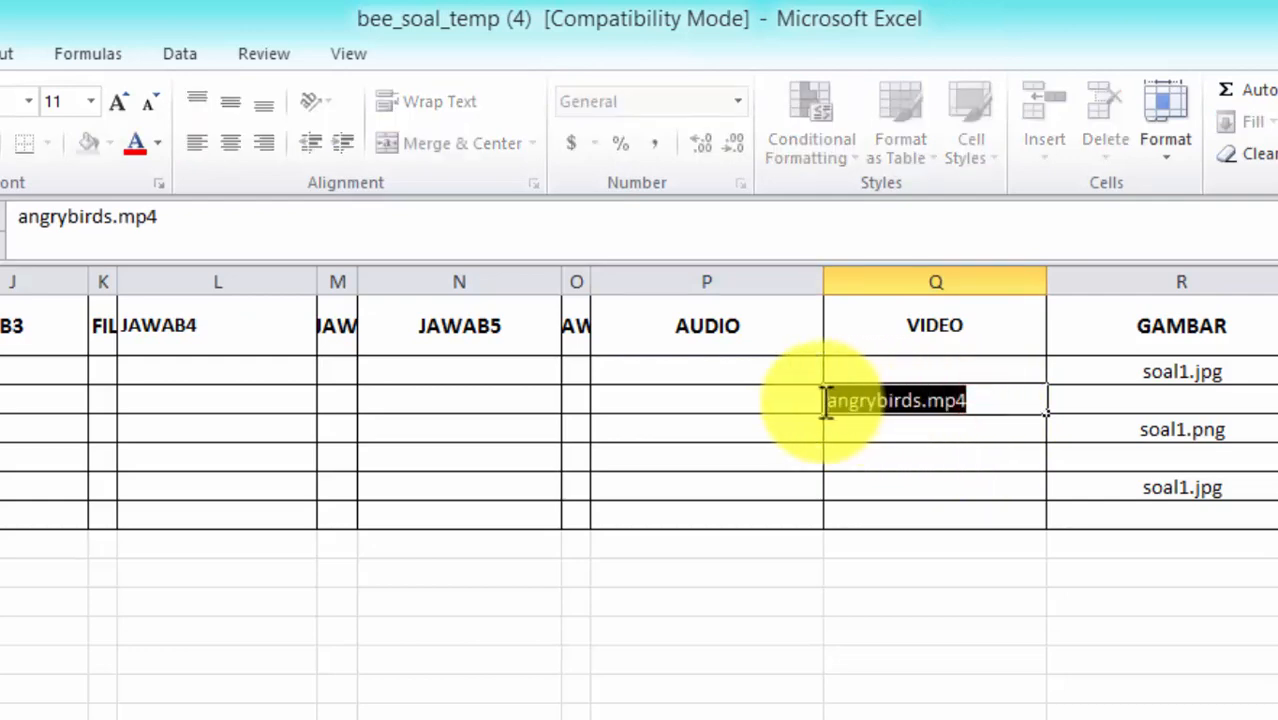
pyautogui.press('Delete')
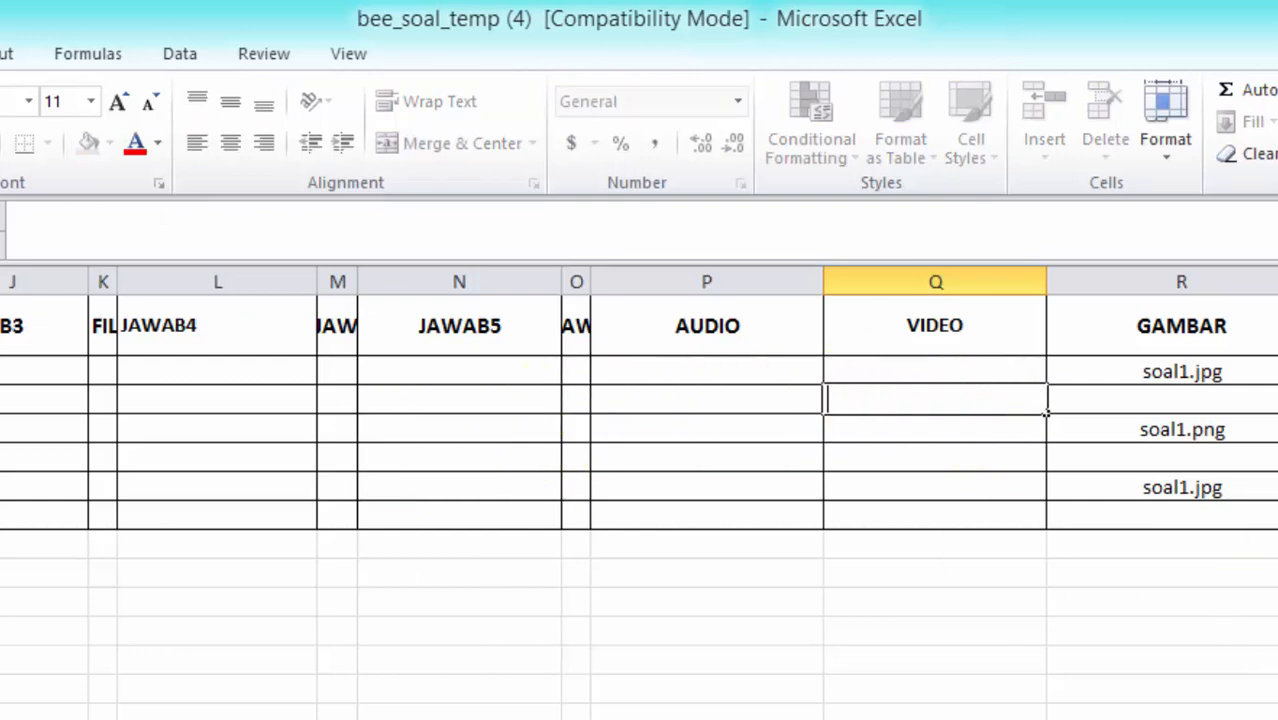
# Change the first image name in the GAMBAR column to soal1.png
pyautogui.hscroll(1, 640, 490)
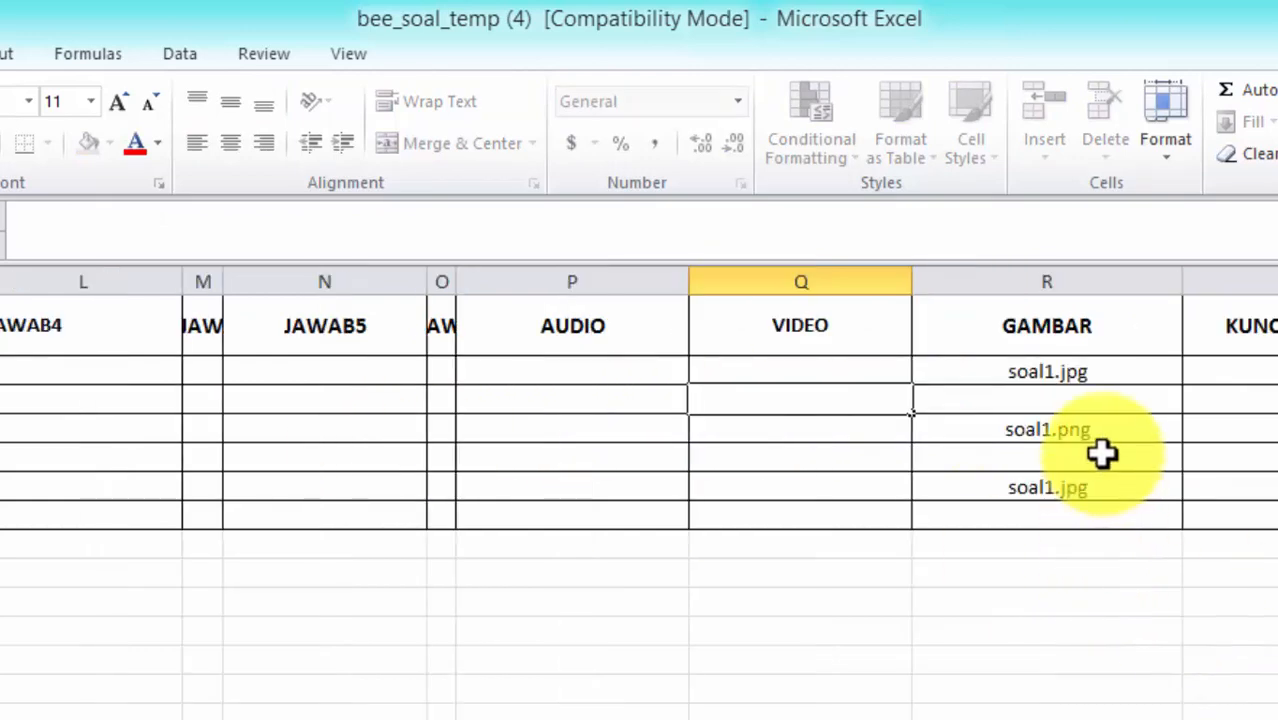
pyautogui.doubleClick(1107, 372)
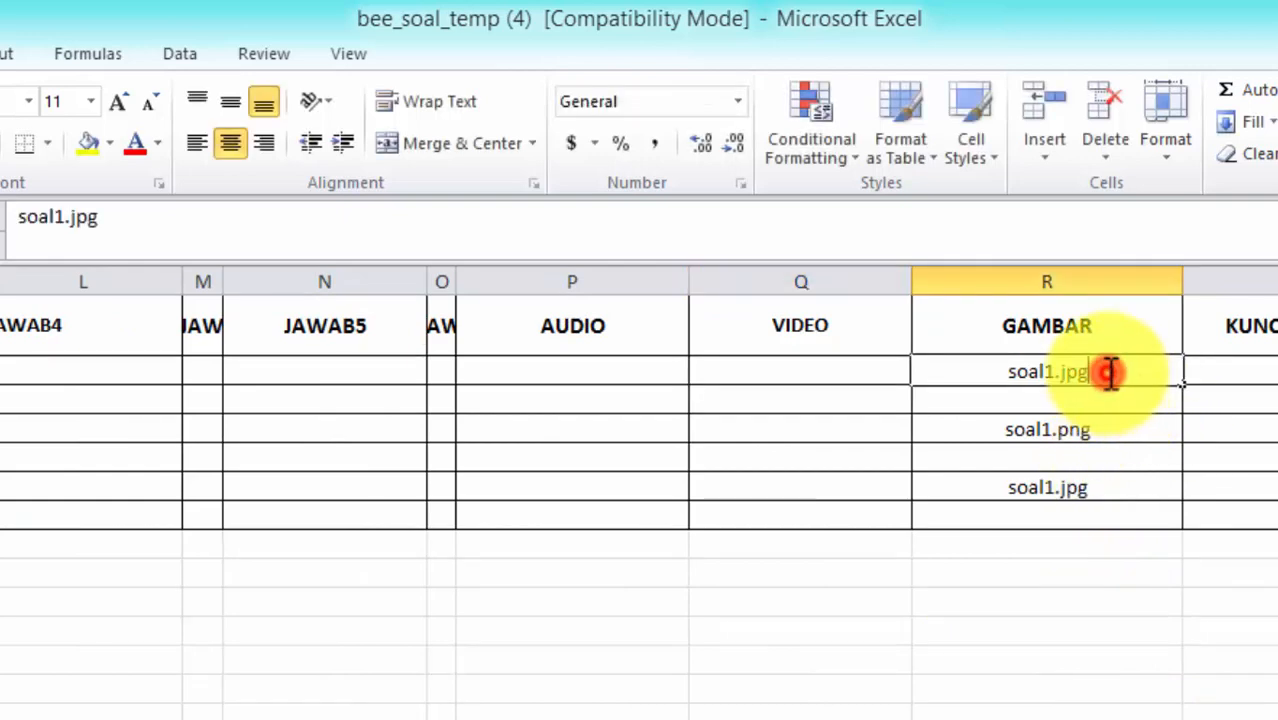
pyautogui.moveTo(1107, 370); pyautogui.dragTo(1068, 378)
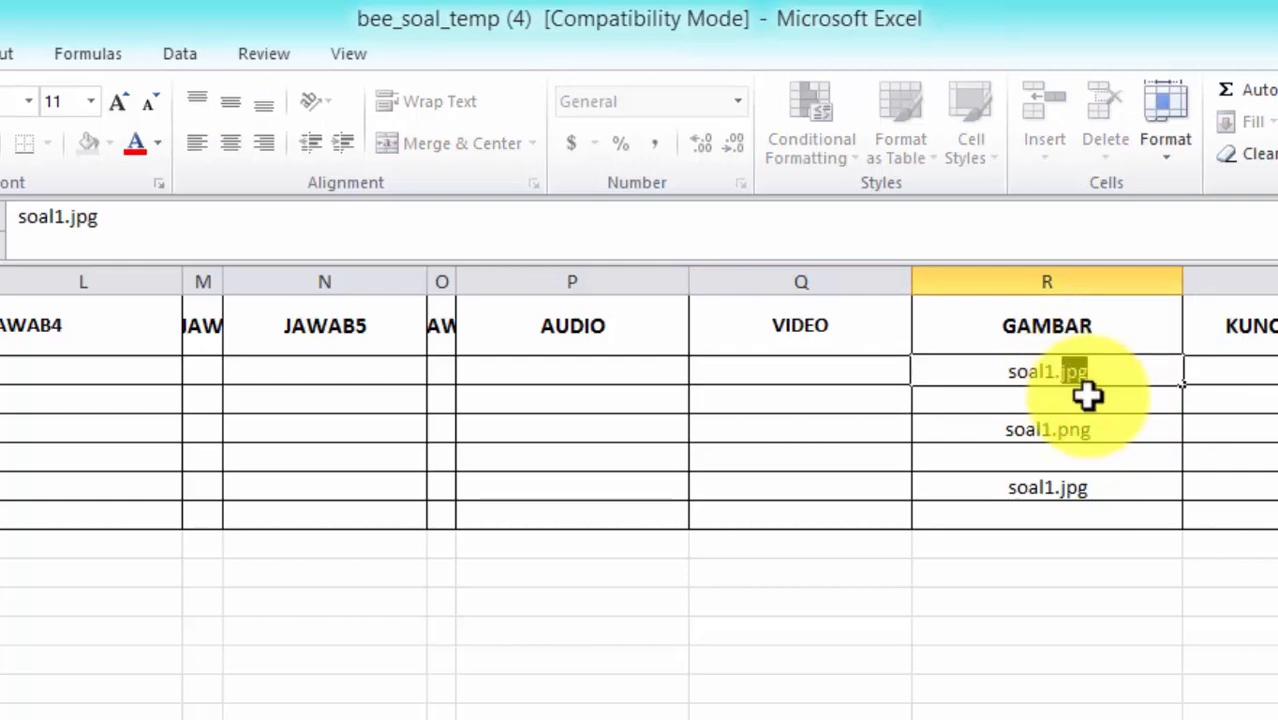
pyautogui.write('pn')
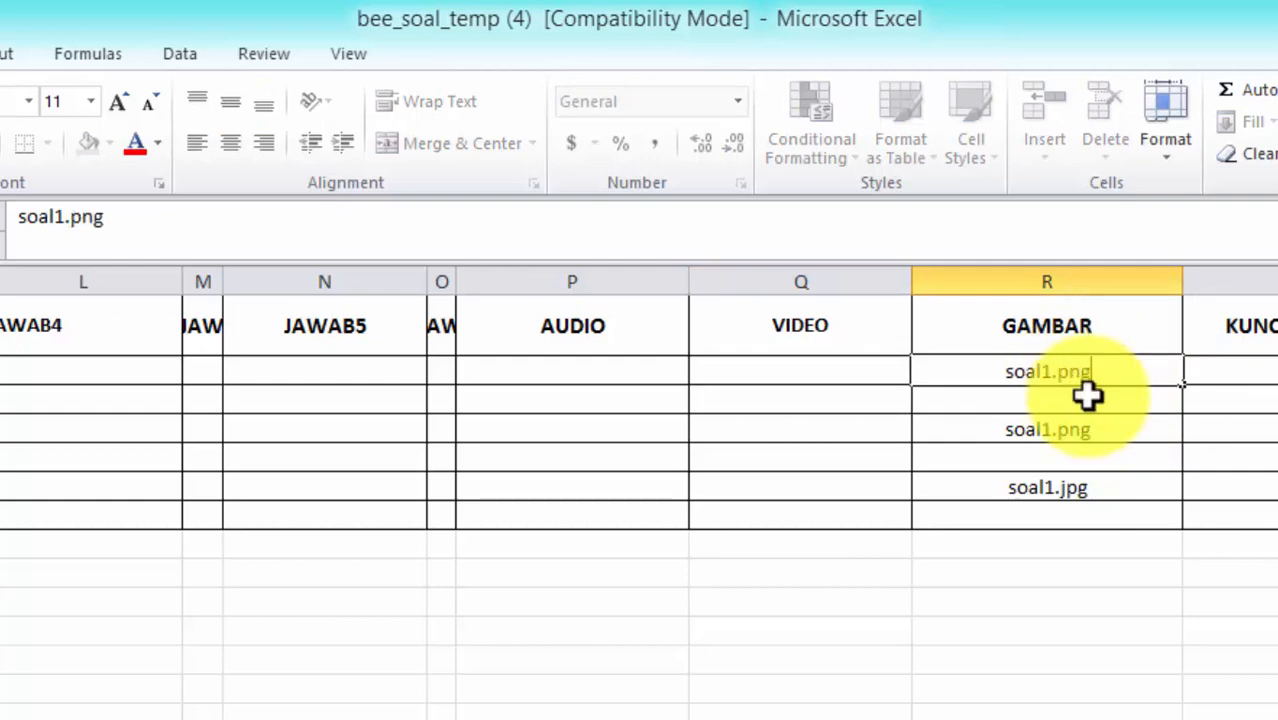
pyautogui.click(1085, 604)
# Clear all sample image names from the GAMBAR column, R3:R8
pyautogui.moveTo(1093, 376); pyautogui.dragTo(1100, 505)
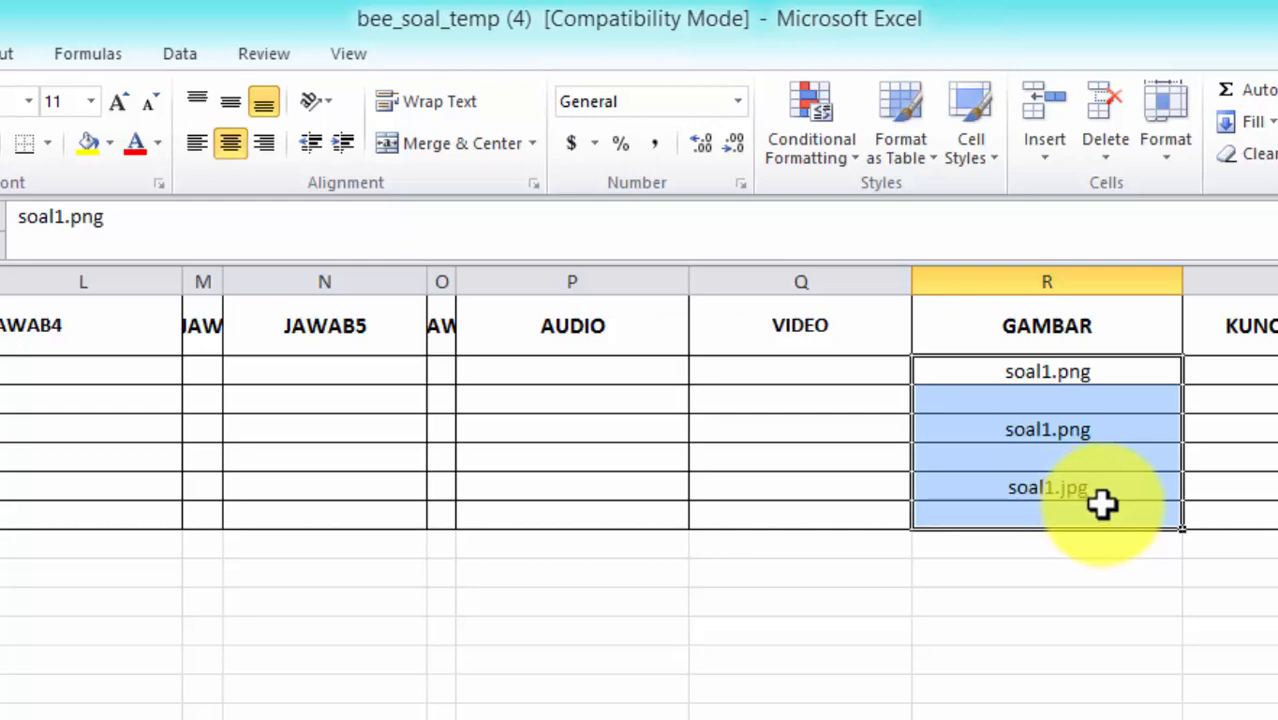
pyautogui.press('Delete')
# Fill the value T from T3 down the ACAK OPSI JAWAB column, past the sample rows through all prepared question rows
pyautogui.hscroll(1, 640, 450)
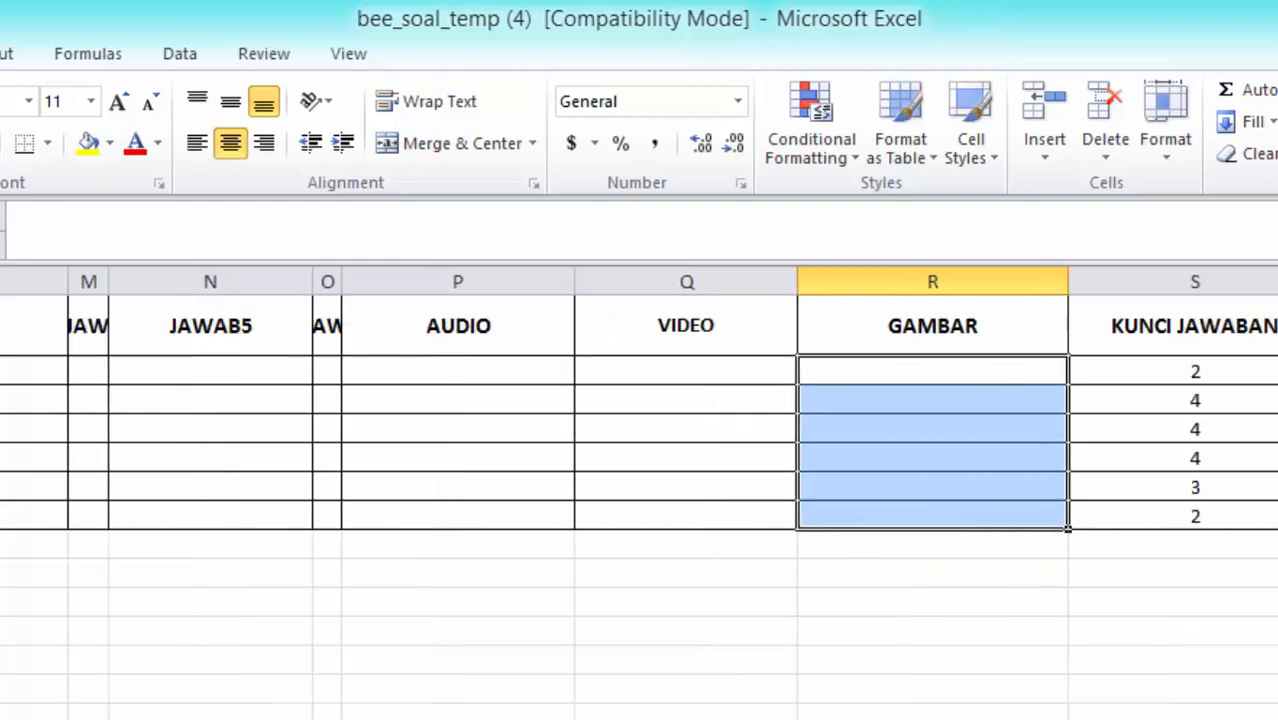
pyautogui.click(1221, 367)
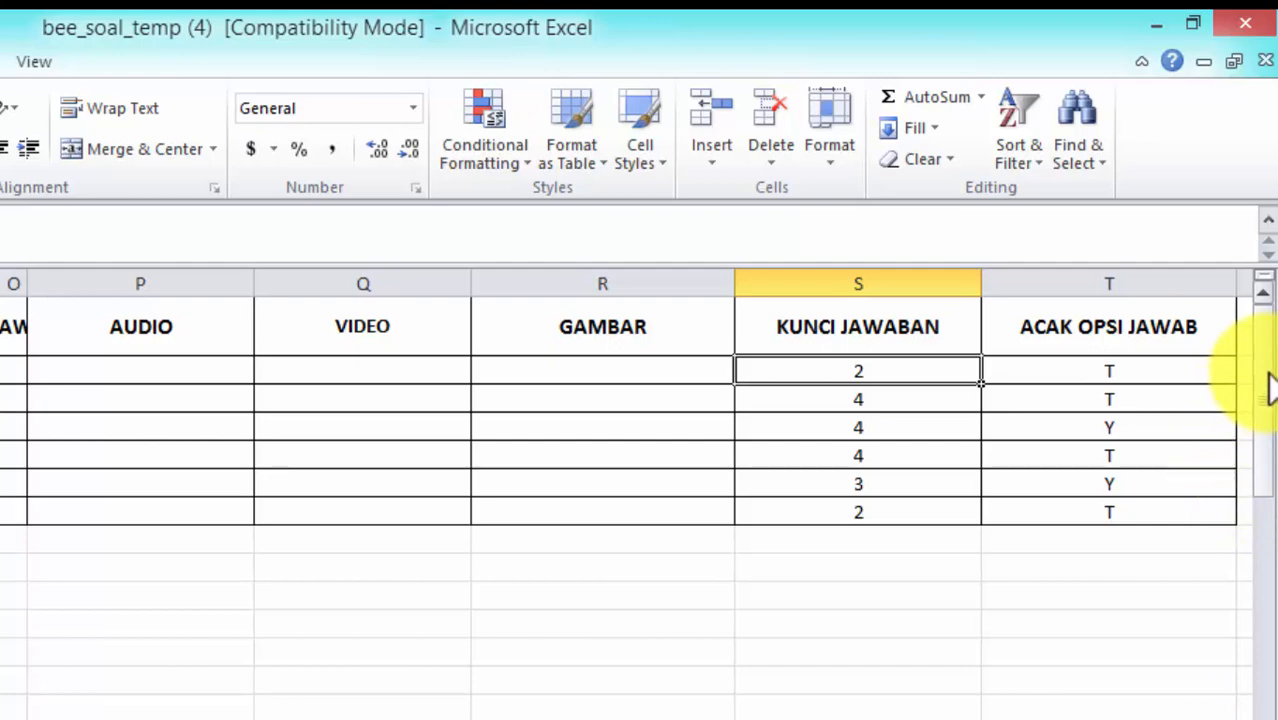
pyautogui.click(1136, 368)
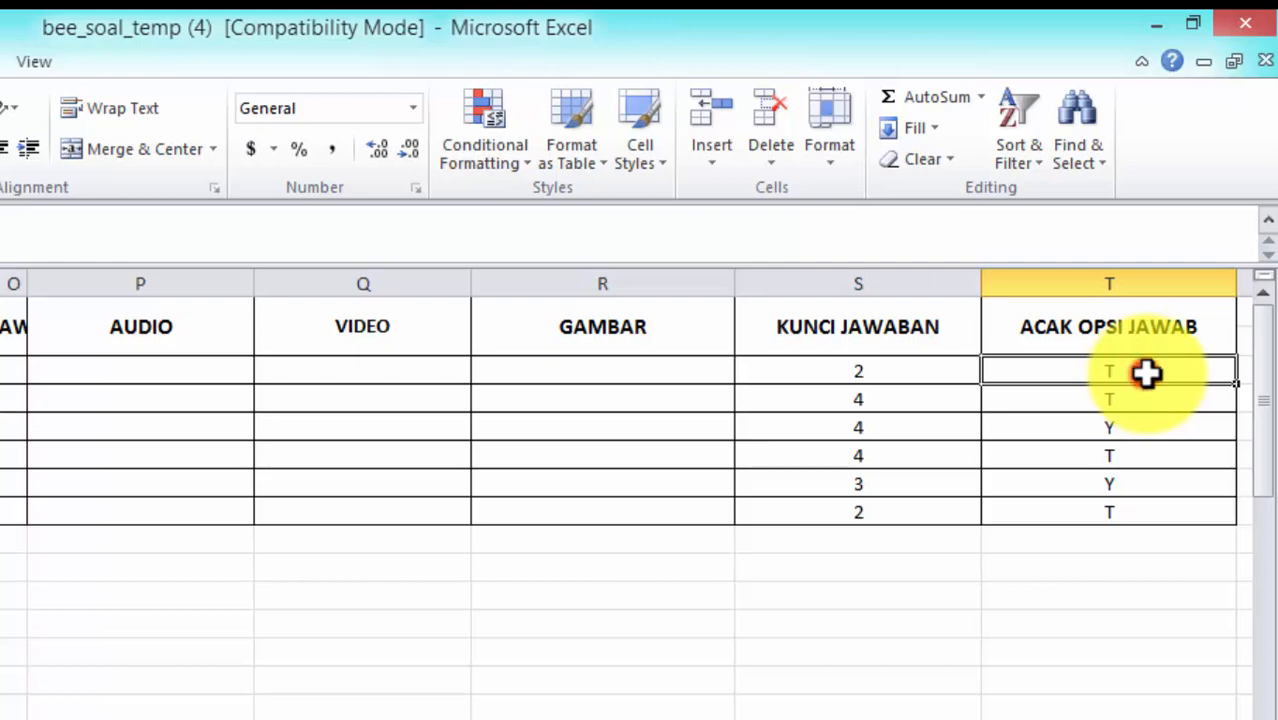
pyautogui.moveTo(1143, 372); pyautogui.dragTo(1147, 397)
pyautogui.moveTo(1237, 410); pyautogui.dragTo(1210, 529)
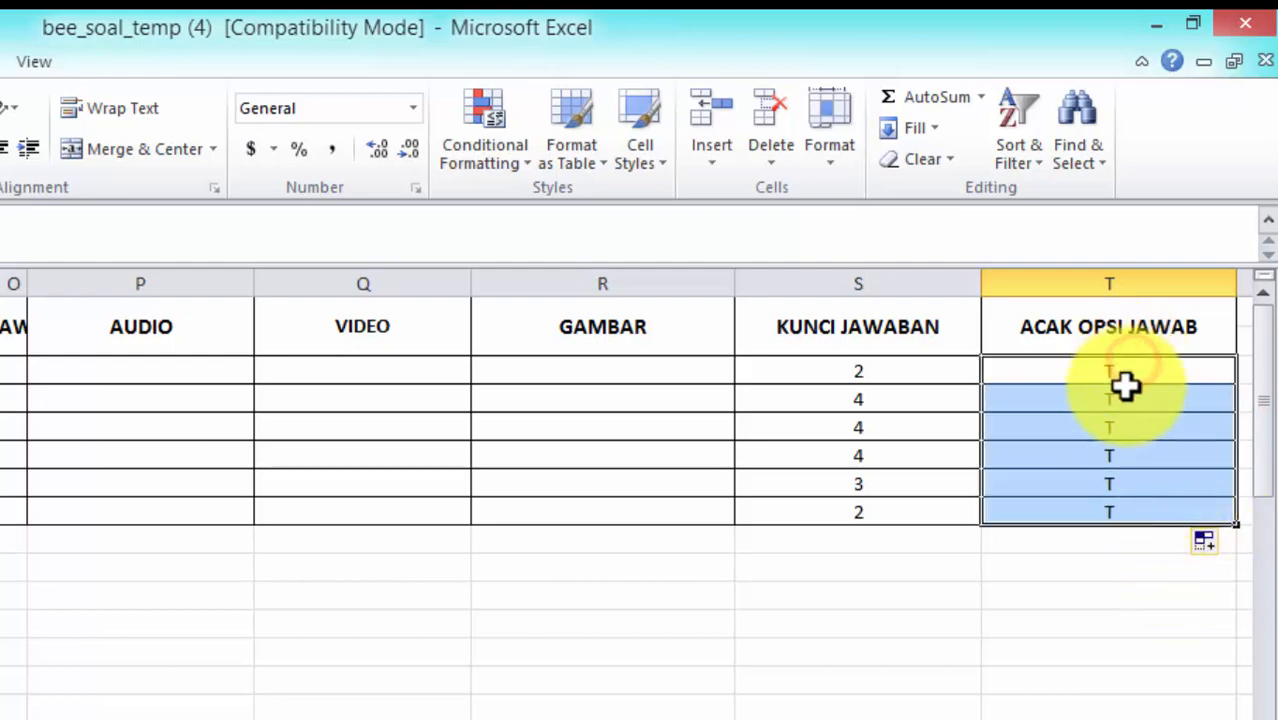
pyautogui.moveTo(1132, 361); pyautogui.dragTo(1130, 515)
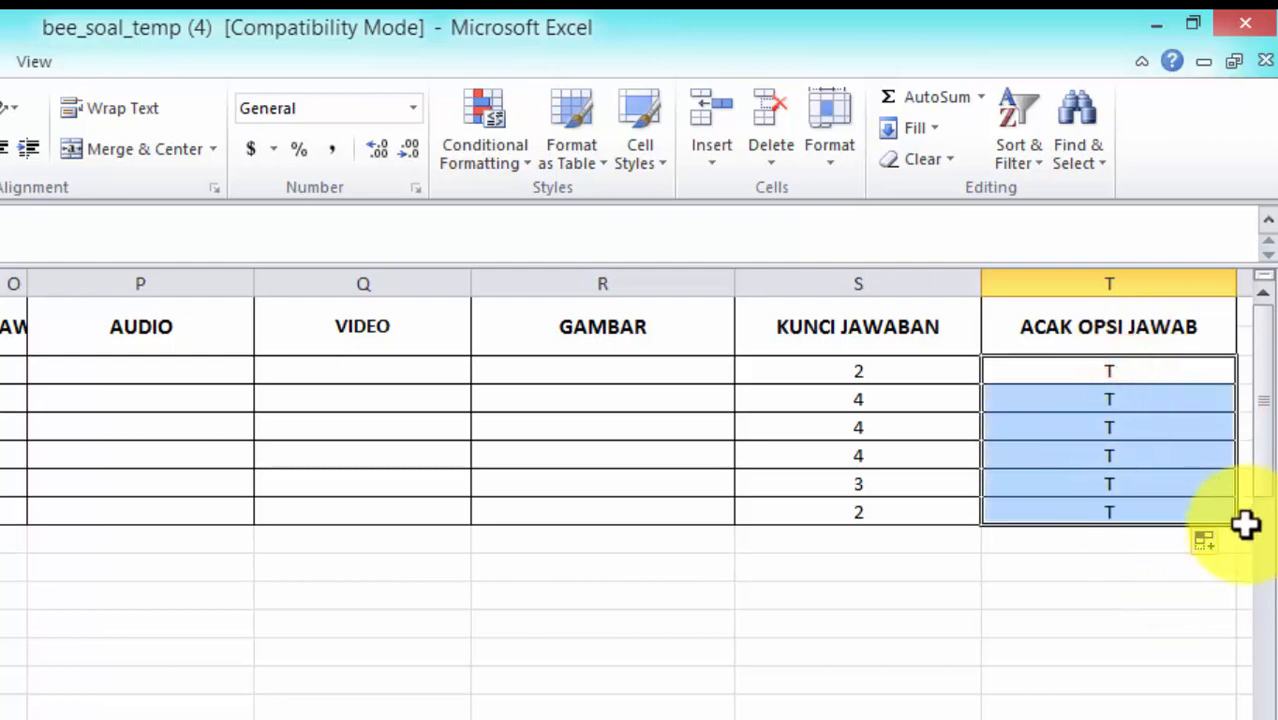
pyautogui.doubleClick(1237, 524)
pyautogui.moveTo(1263, 415); pyautogui.dragTo(1256, 362)
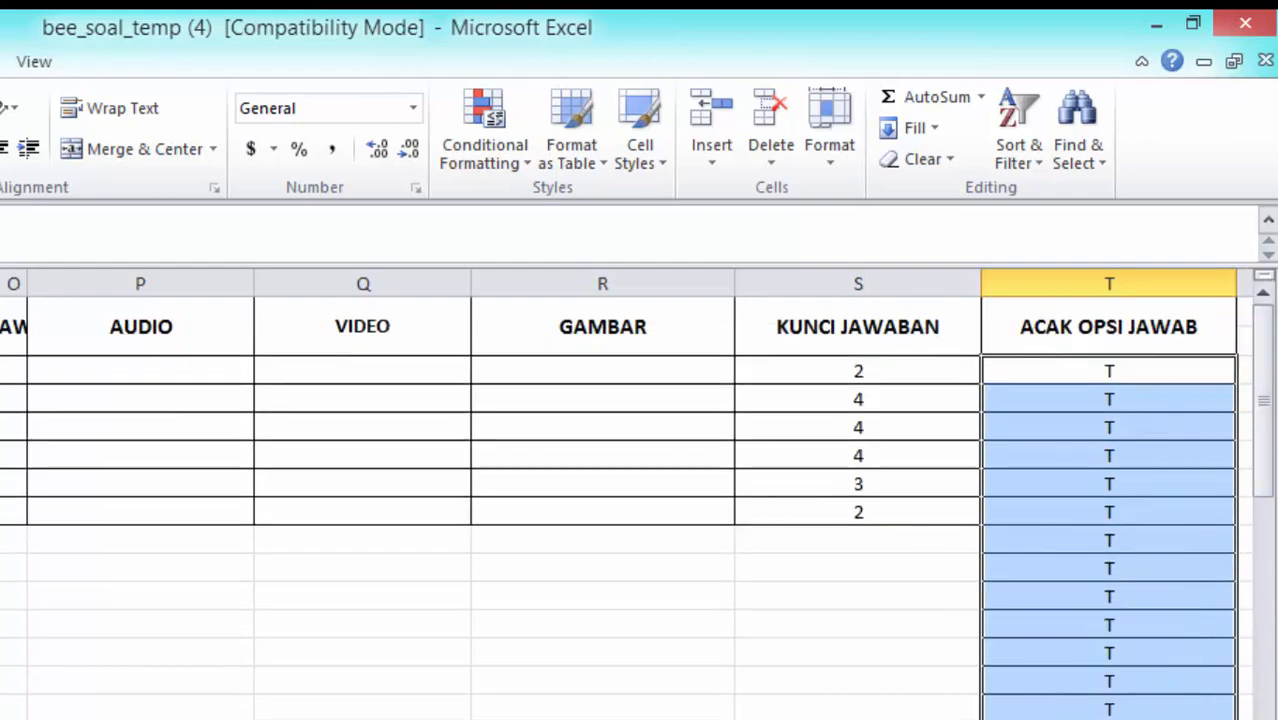
# Switch from the Word question document to the bee_soal_temp (4) workbook and review its columns through ACAK OPSI JAWAB
pyautogui.hscroll(-5, 626, 494)
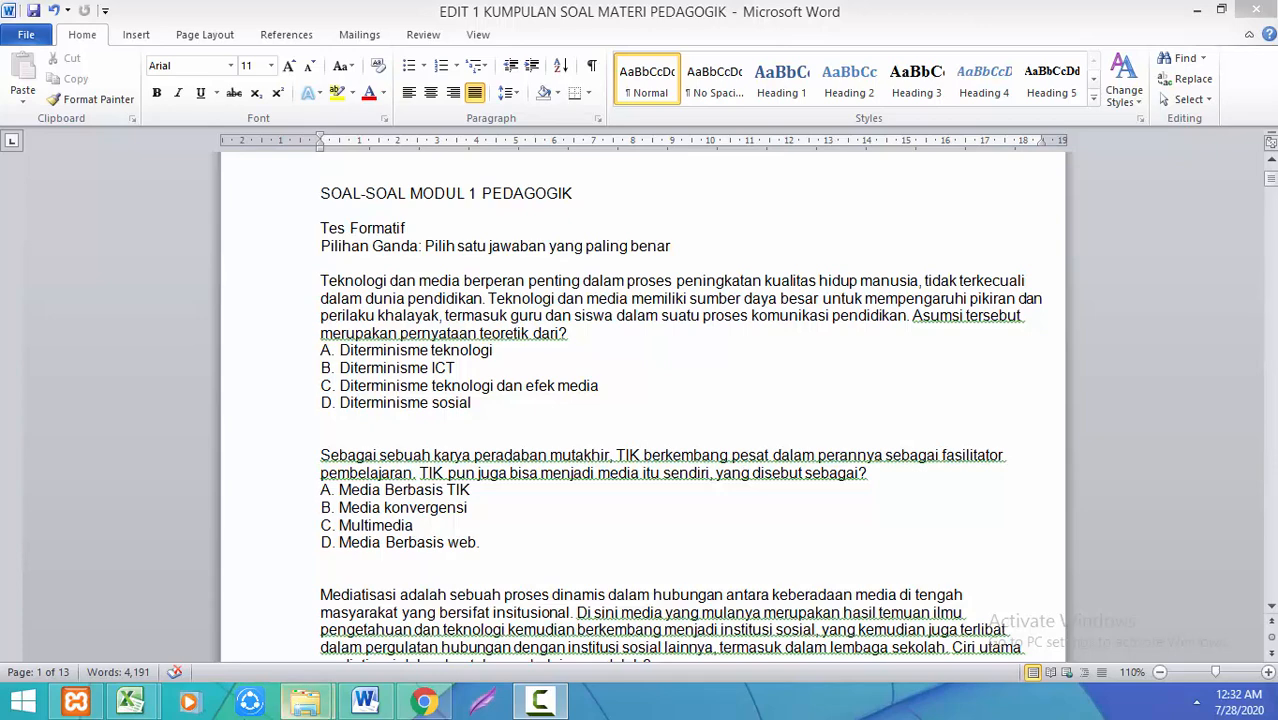
pyautogui.moveTo(145, 700)
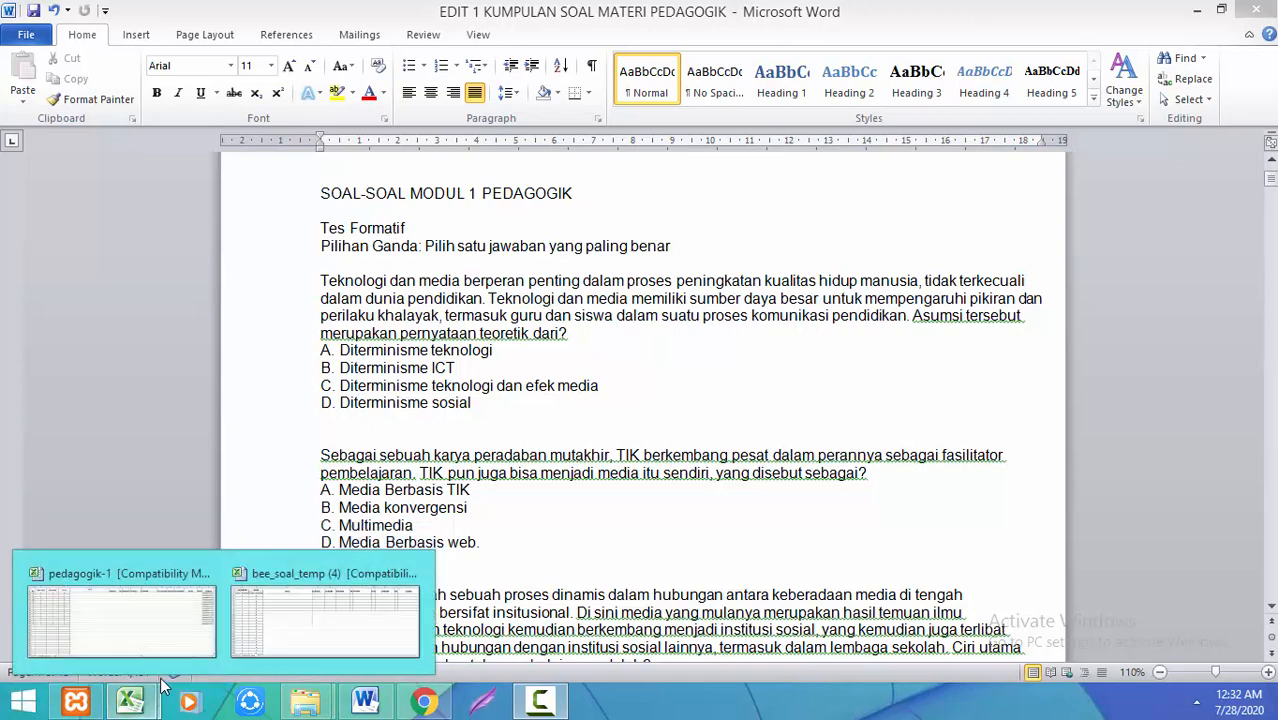
pyautogui.click(160, 657)
pyautogui.click(280, 647)
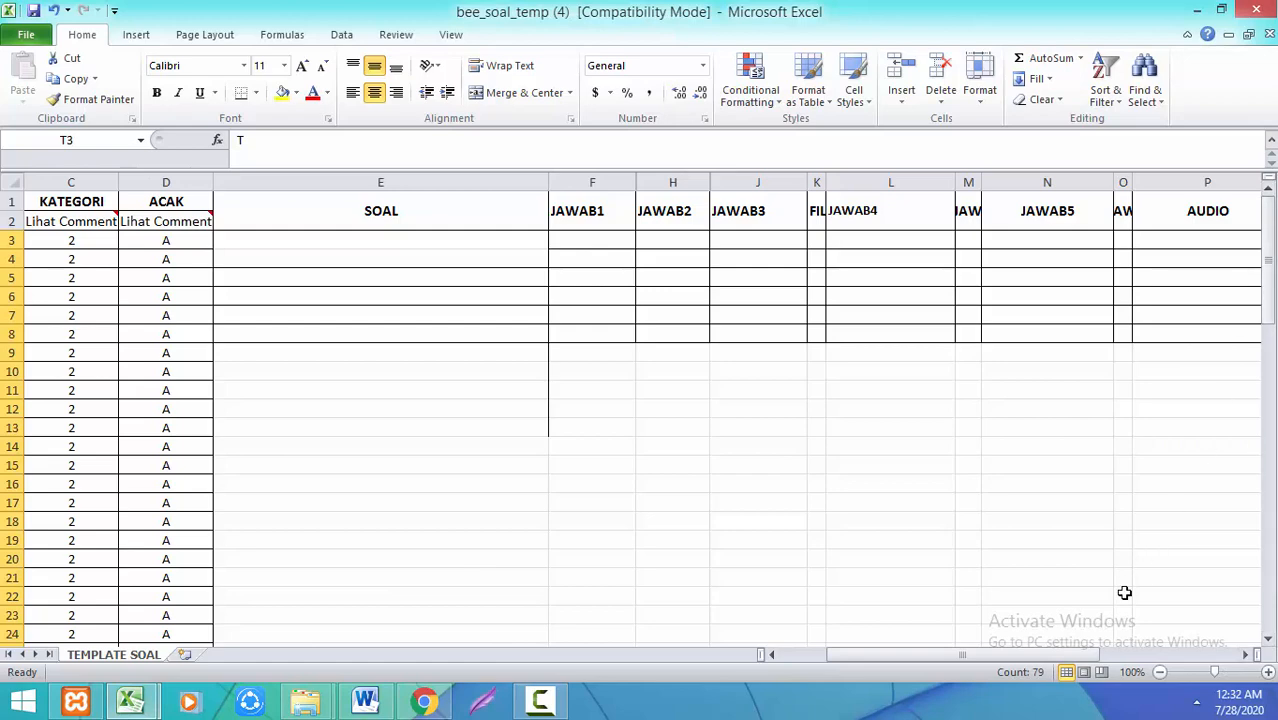
pyautogui.moveTo(1046, 658); pyautogui.dragTo(1150, 658)
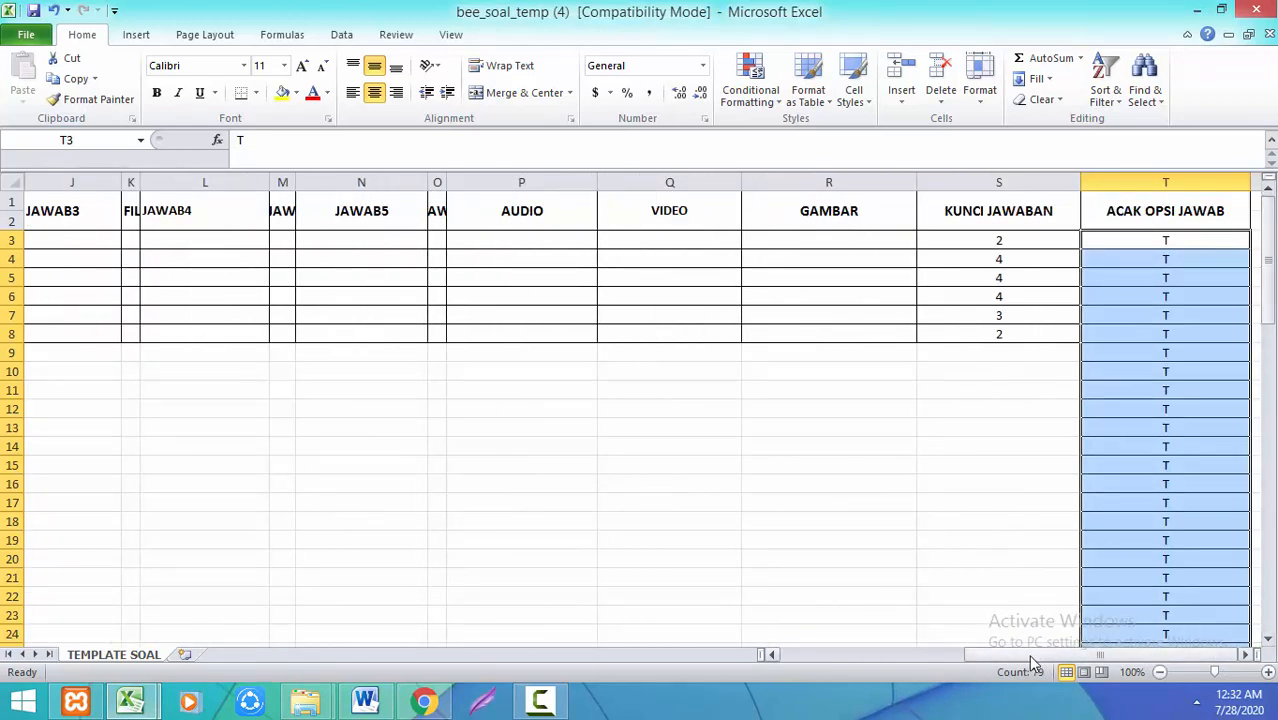
pyautogui.moveTo(1028, 654); pyautogui.dragTo(860, 655)
# Copy the first question, without its answer options, from the Word document and paste it as plain text into E3 of bee_soal_temp (4)
pyautogui.click(365, 701)
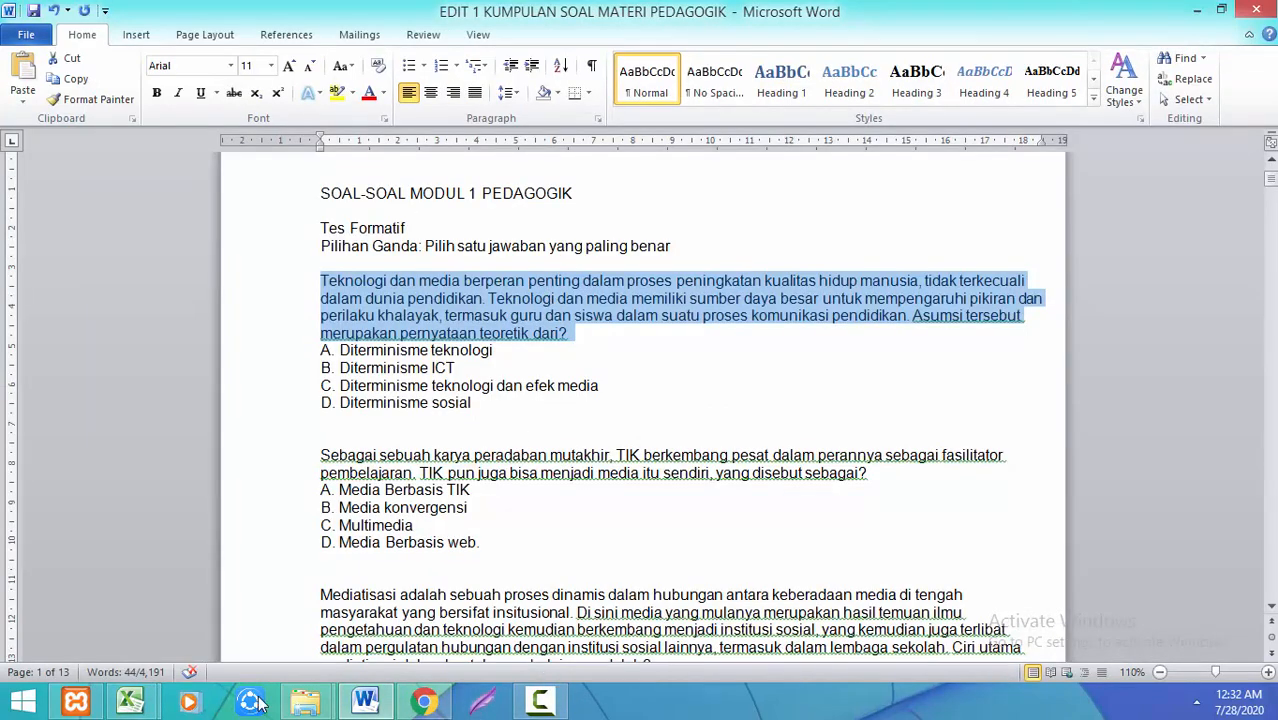
pyautogui.click(130, 701)
pyautogui.click(273, 600)
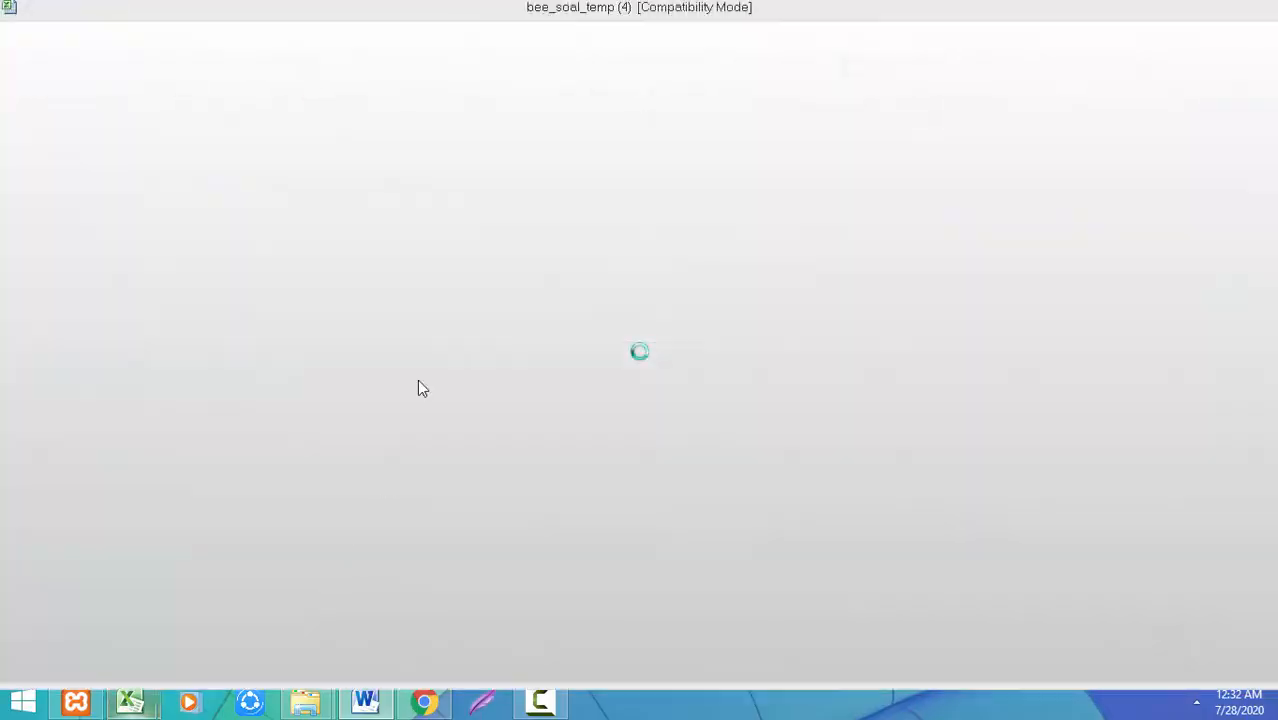
pyautogui.rightClick(436, 241)
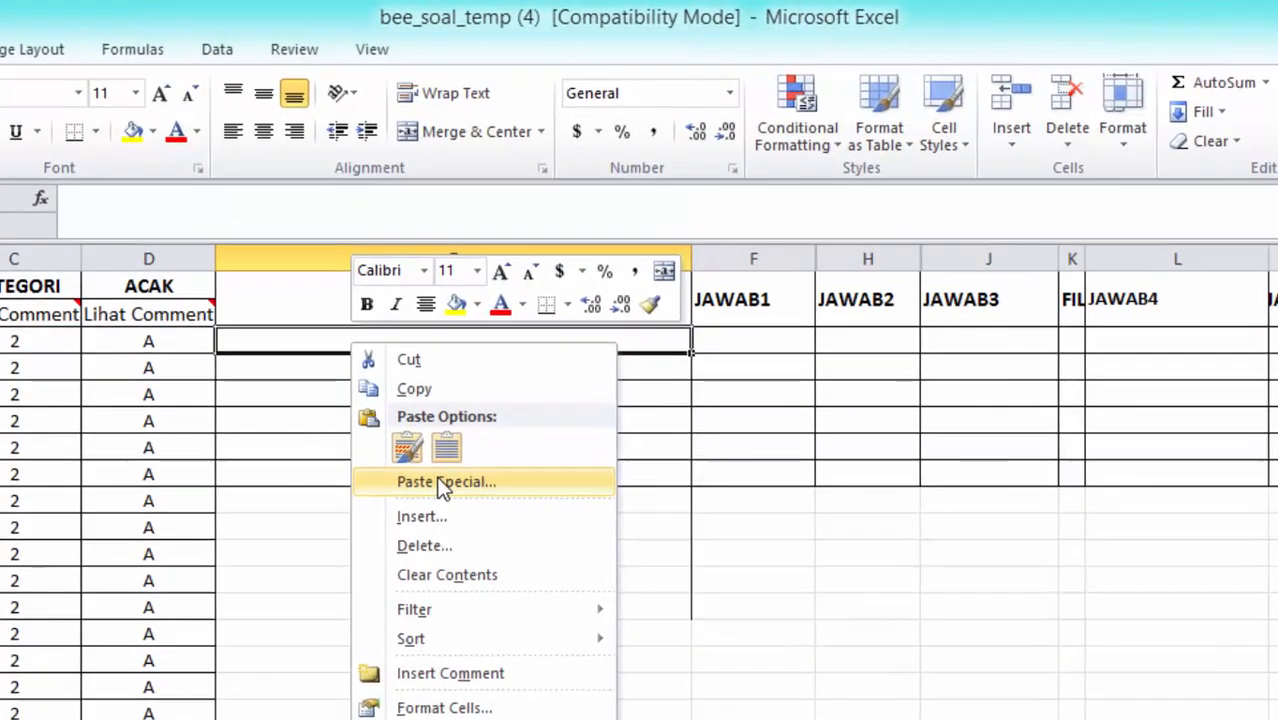
pyautogui.click(497, 340)
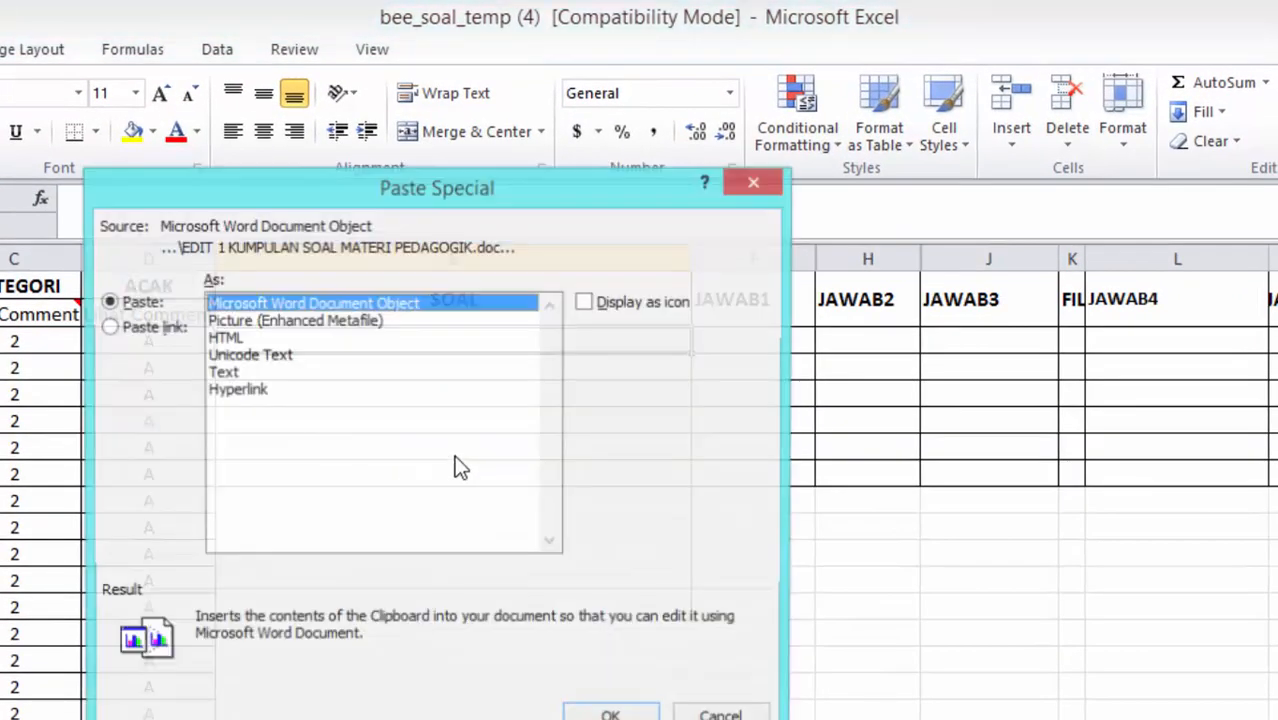
pyautogui.doubleClick(242, 372)
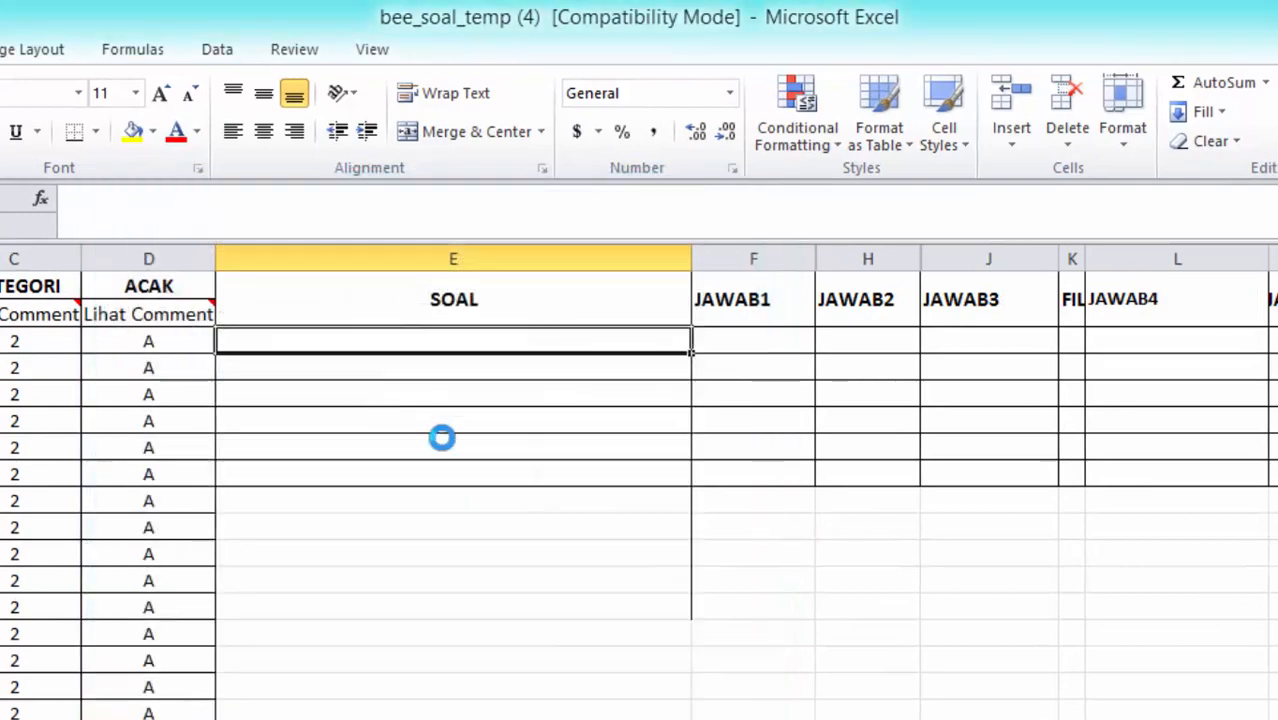
pyautogui.click(798, 534)
pyautogui.click(612, 345)
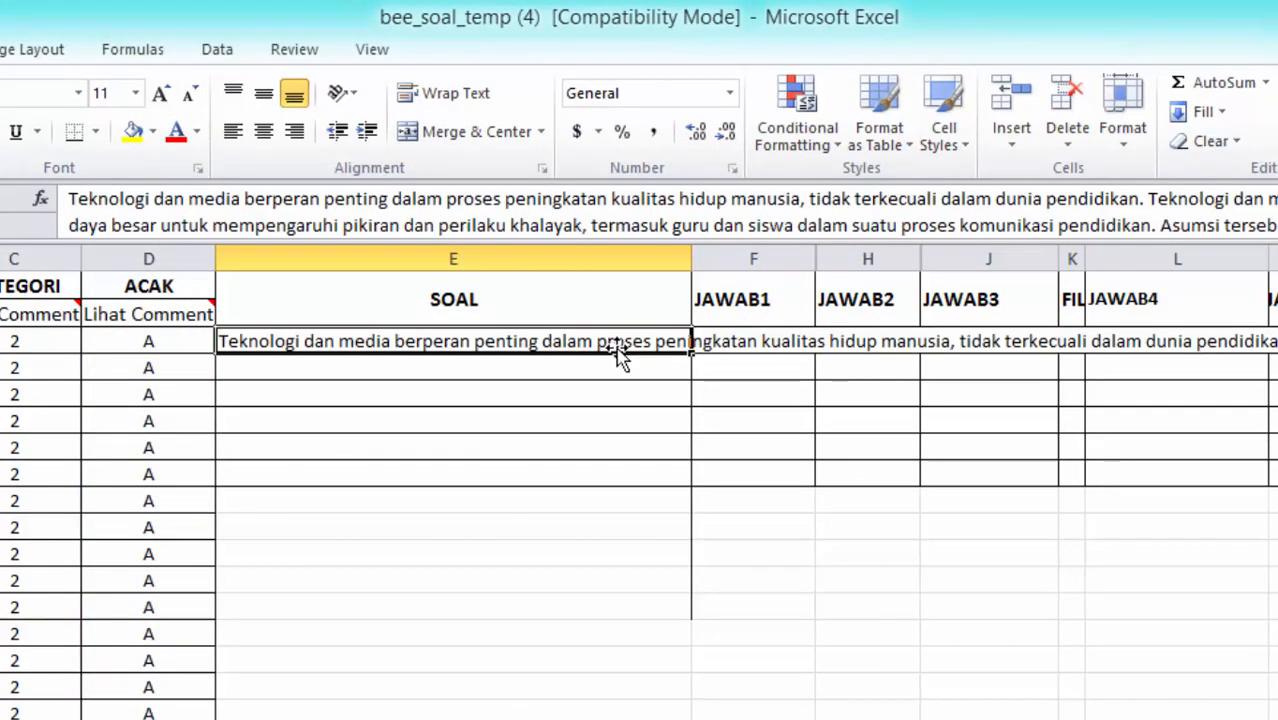
# Turn on text wrapping for the whole SOAL column
pyautogui.click(560, 257)
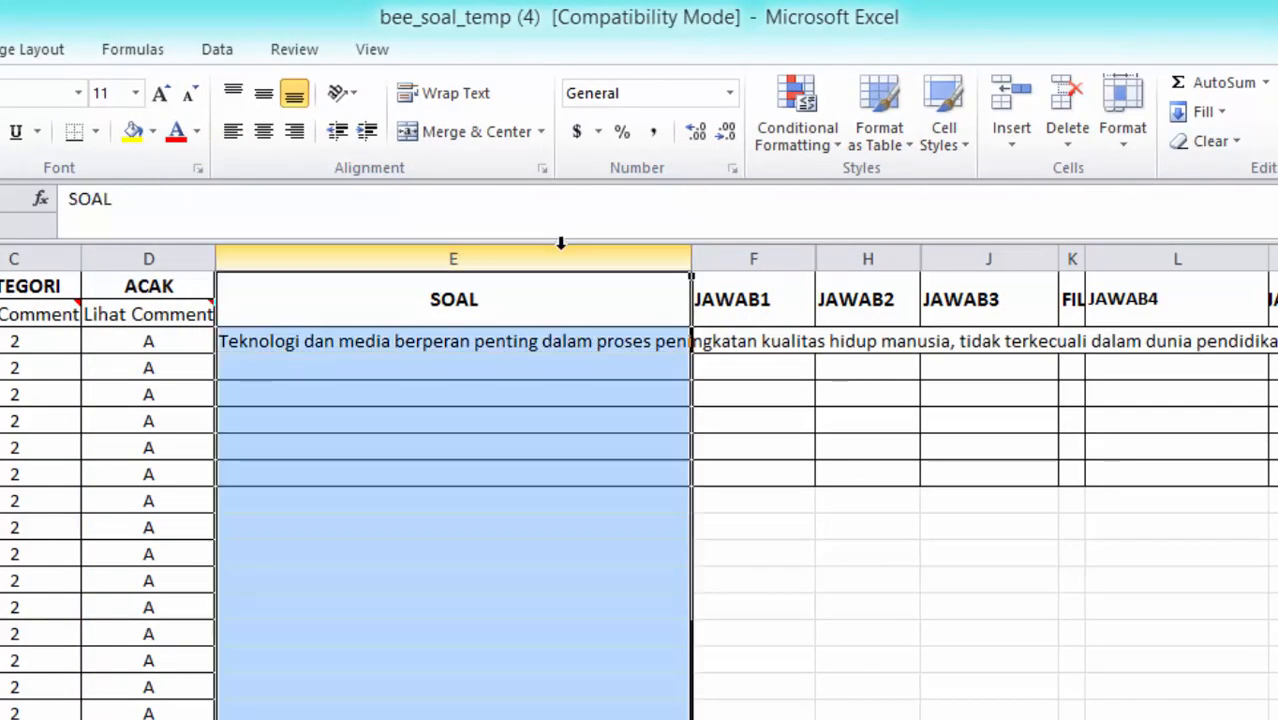
pyautogui.click(479, 99)
pyautogui.moveTo(910, 580); pyautogui.dragTo(990, 580)
pyautogui.click(616, 340)
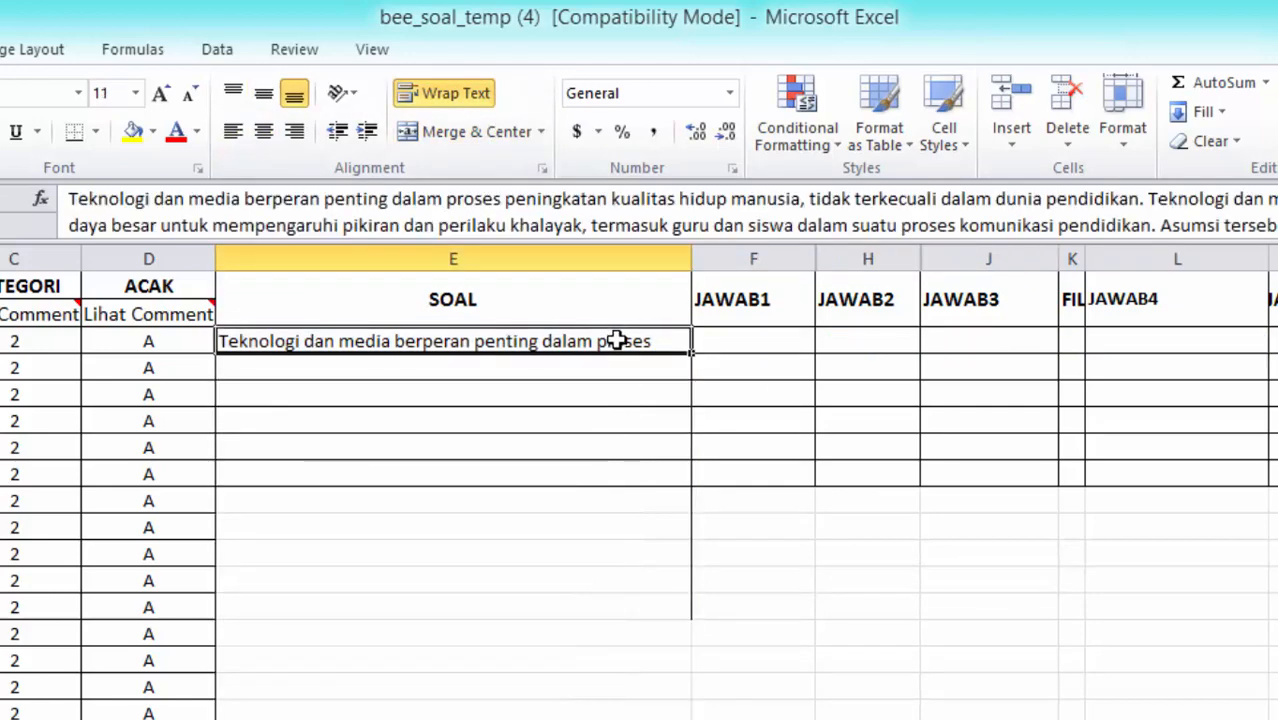
pyautogui.click(599, 570)
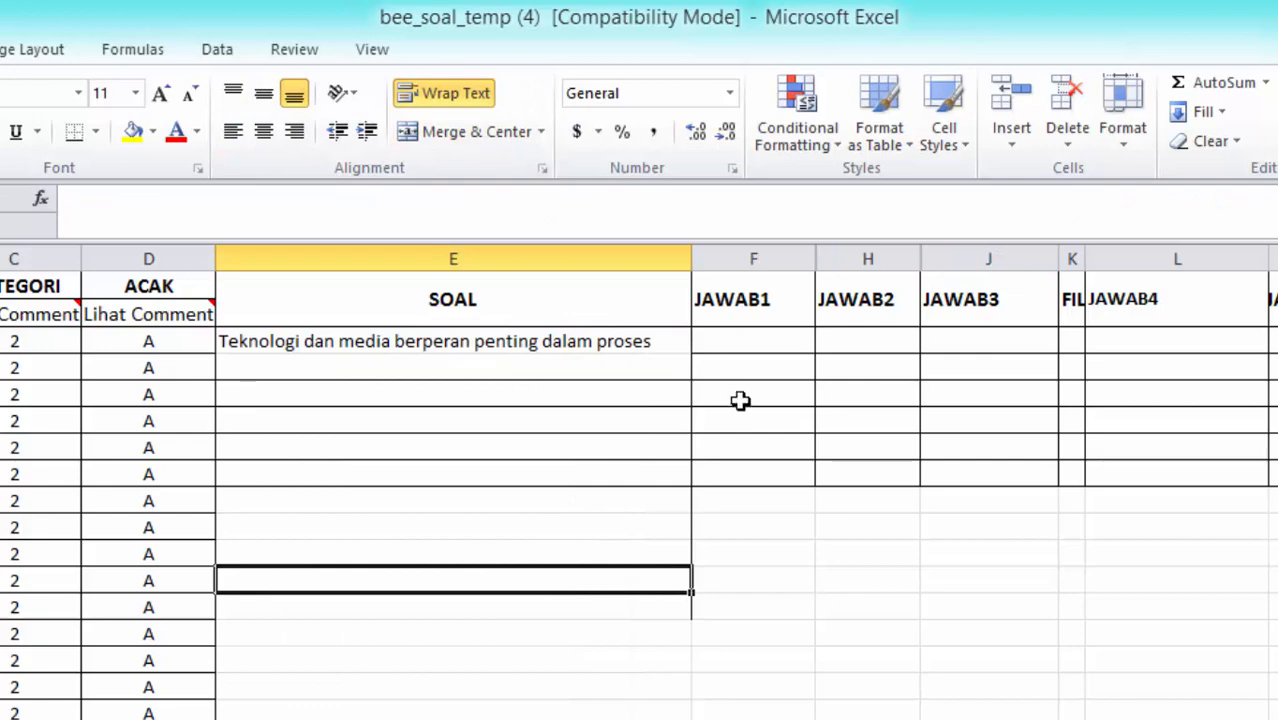
# Copy answer option A, Diterminisme teknologi, from the Word document and paste it into JAWAB1 cell F3 of bee_soal_temp (4)
pyautogui.click(762, 342)
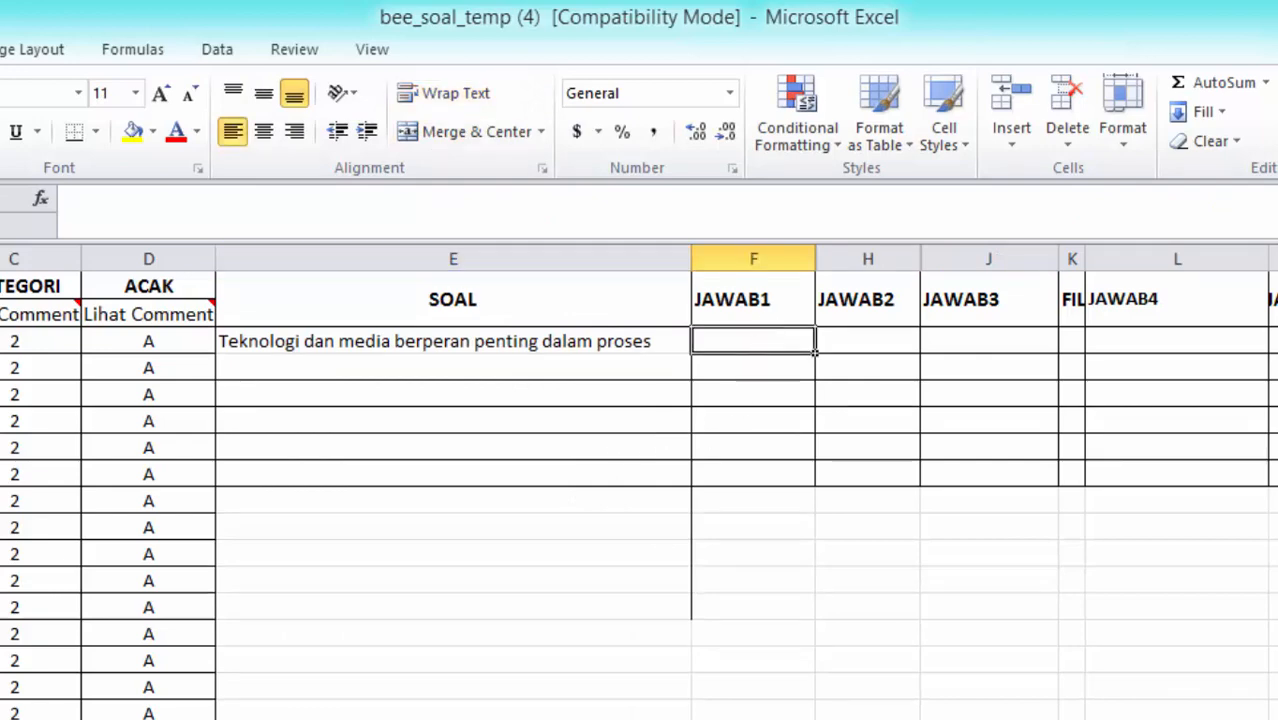
pyautogui.hotkey('alt', 'Tab')
pyautogui.moveTo(432, 497); pyautogui.dragTo(256, 497)
pyautogui.hotkey('ctrl', 'c')
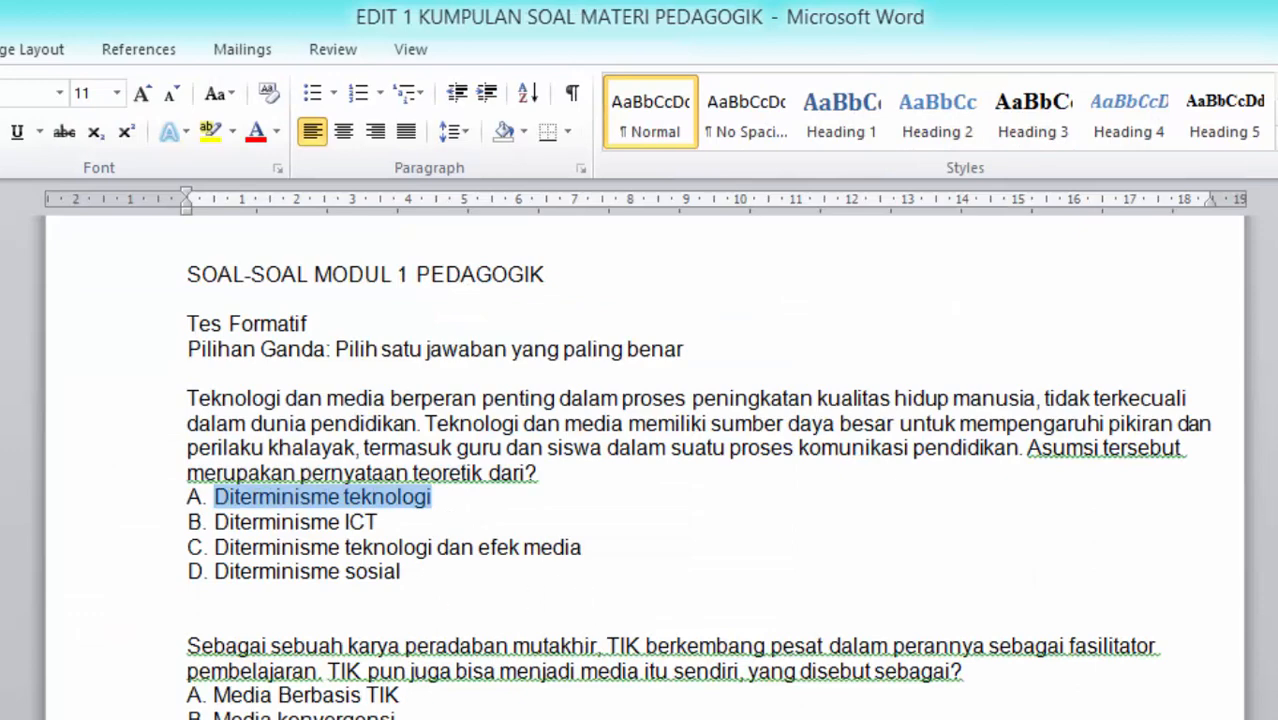
pyautogui.hotkey('alt', 'Tab')
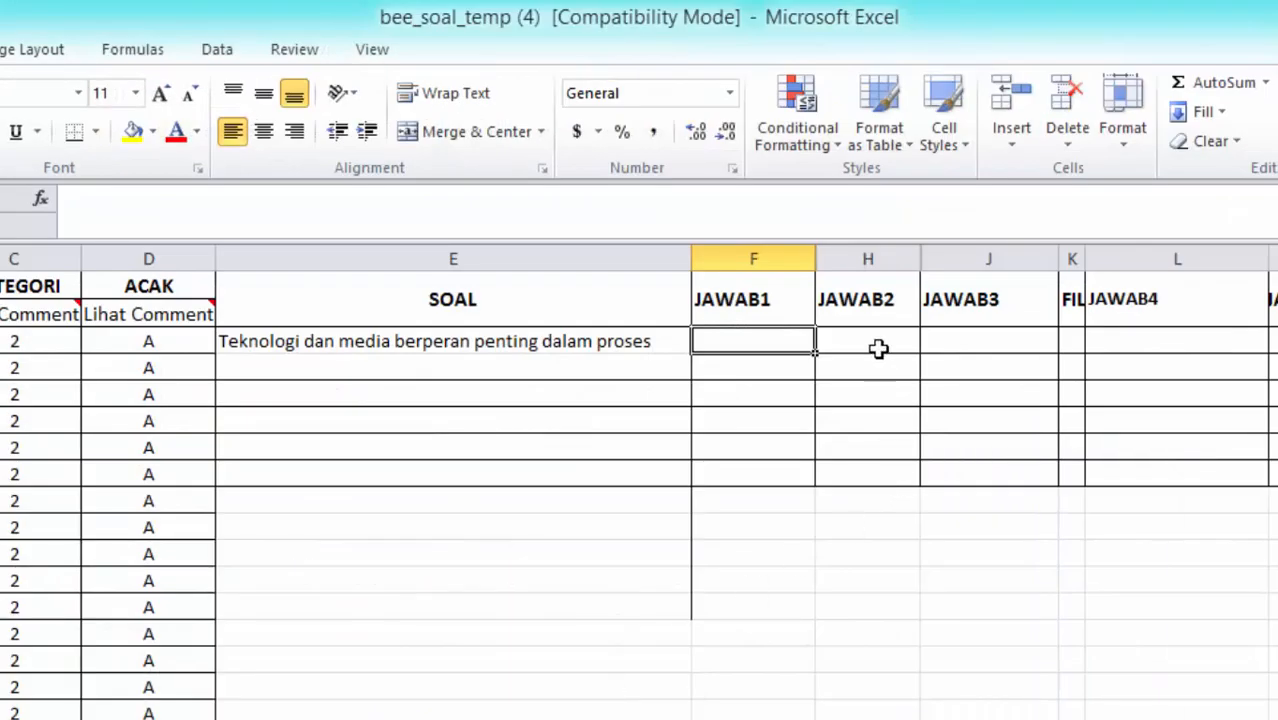
pyautogui.rightClick(777, 345)
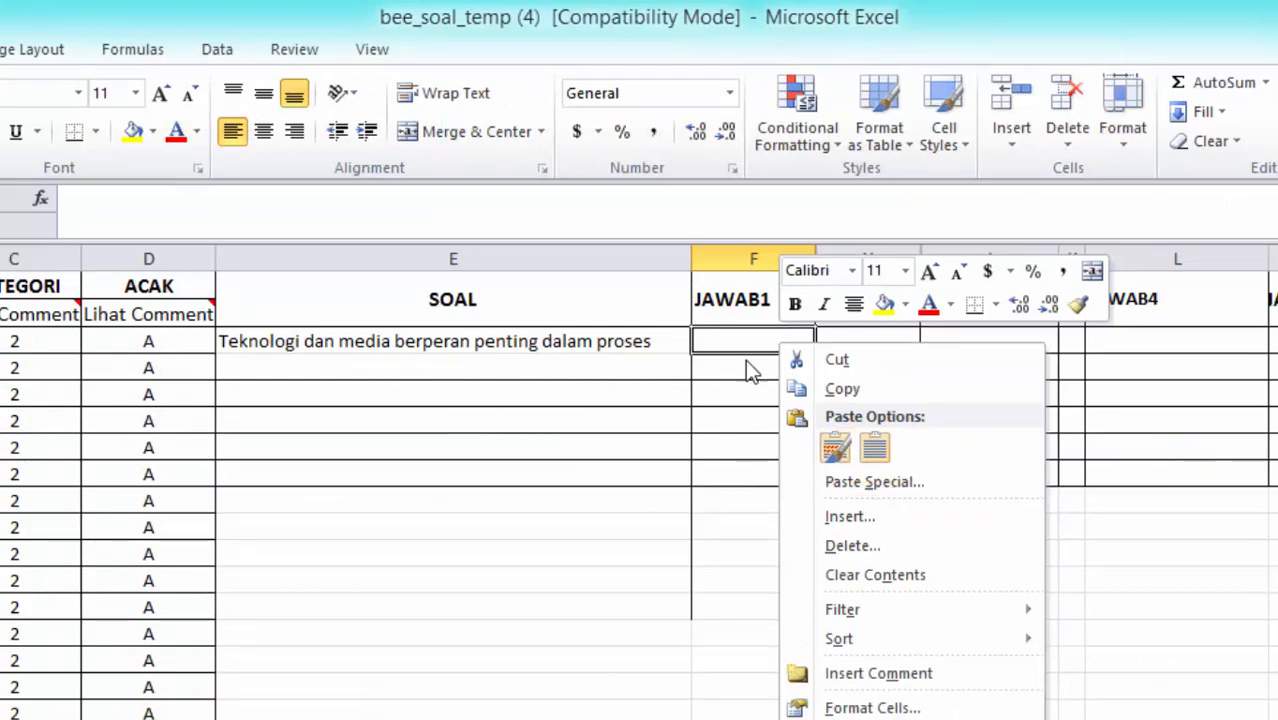
pyautogui.click(745, 338)
pyautogui.hotkey('ctrl', 'v')
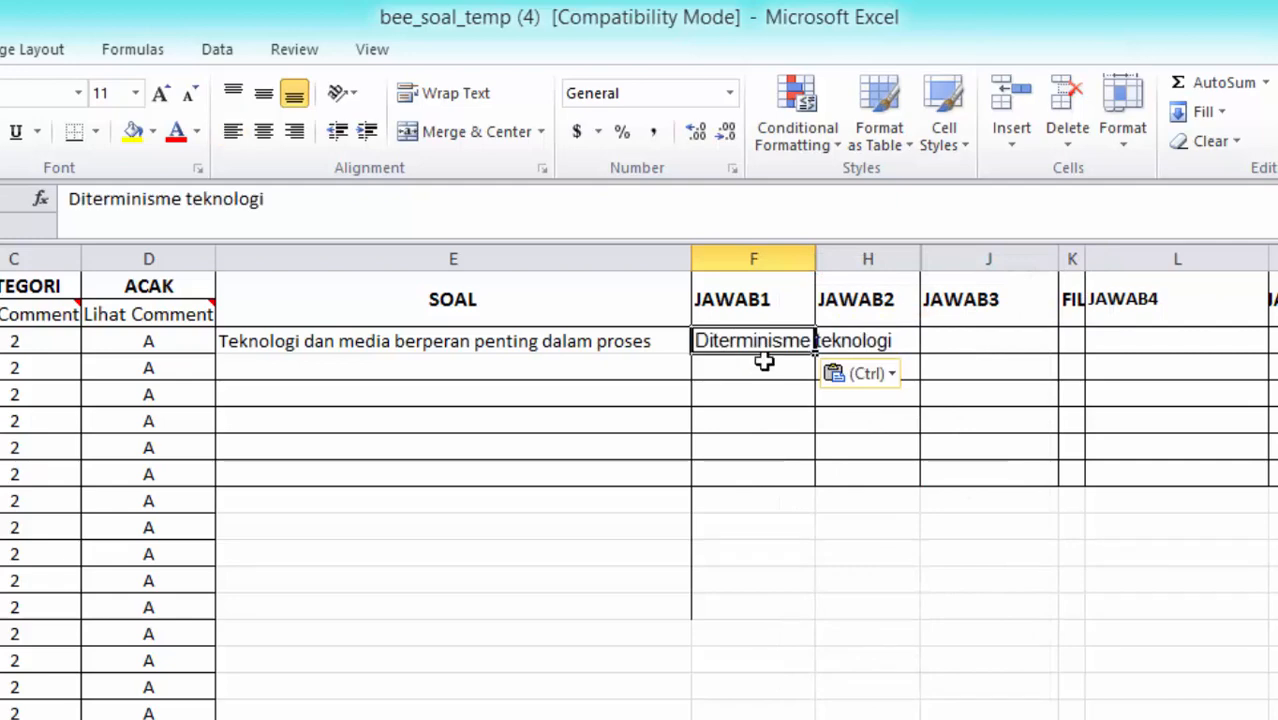
pyautogui.click(853, 522)
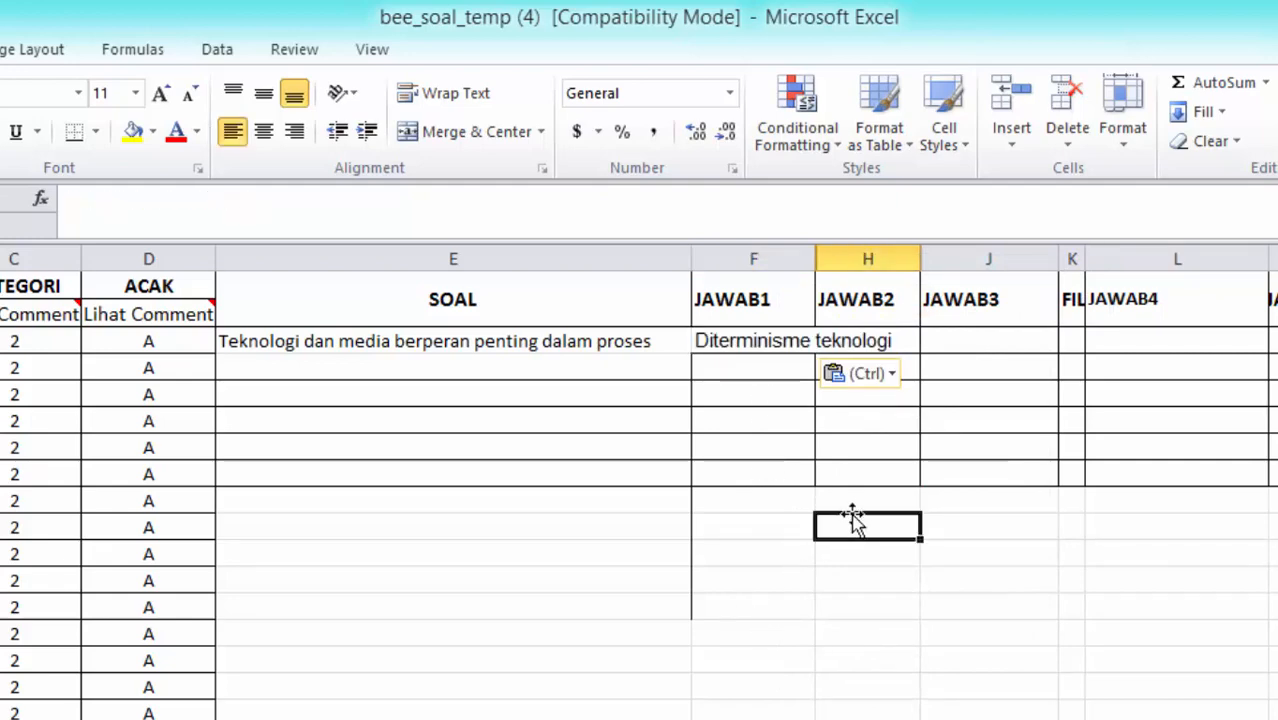
# Turn on text wrapping for columns F through R, from JAWAB1 to GAMBAR
pyautogui.moveTo(800, 258); pyautogui.dragTo(1070, 305)
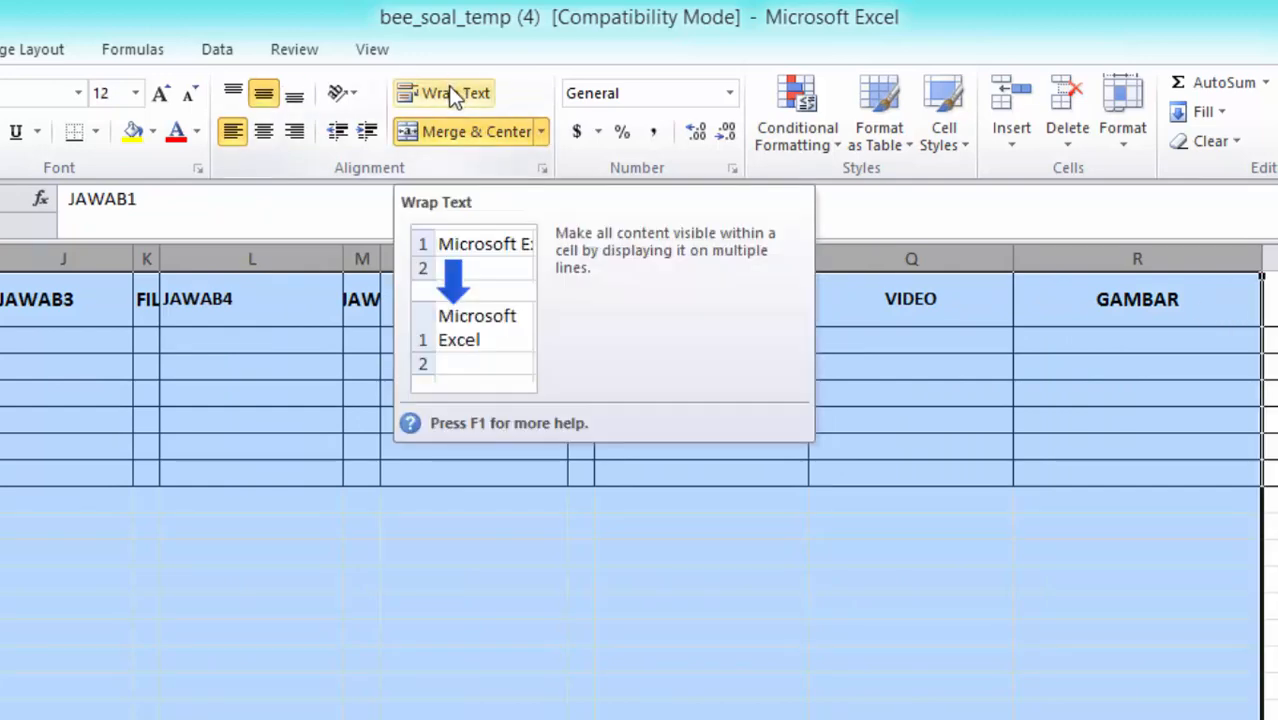
pyautogui.click(452, 95)
pyautogui.click(647, 708)
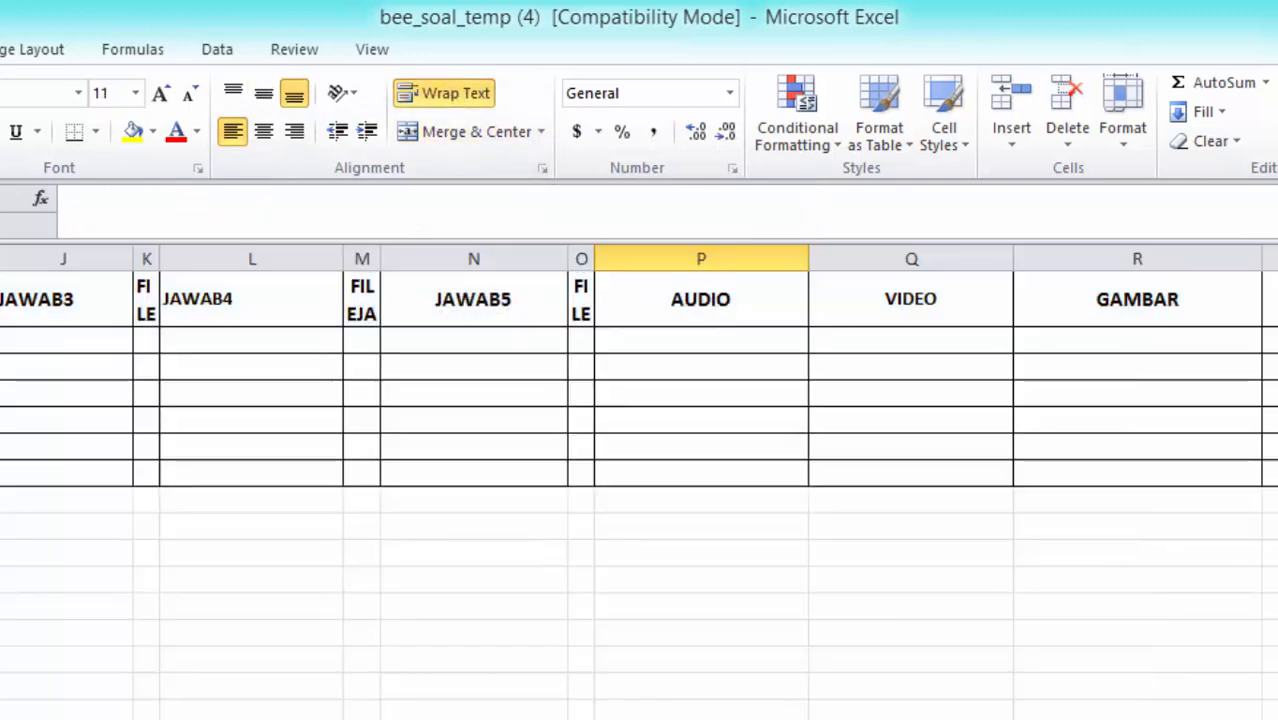
pyautogui.hscroll(-5, 640, 482)
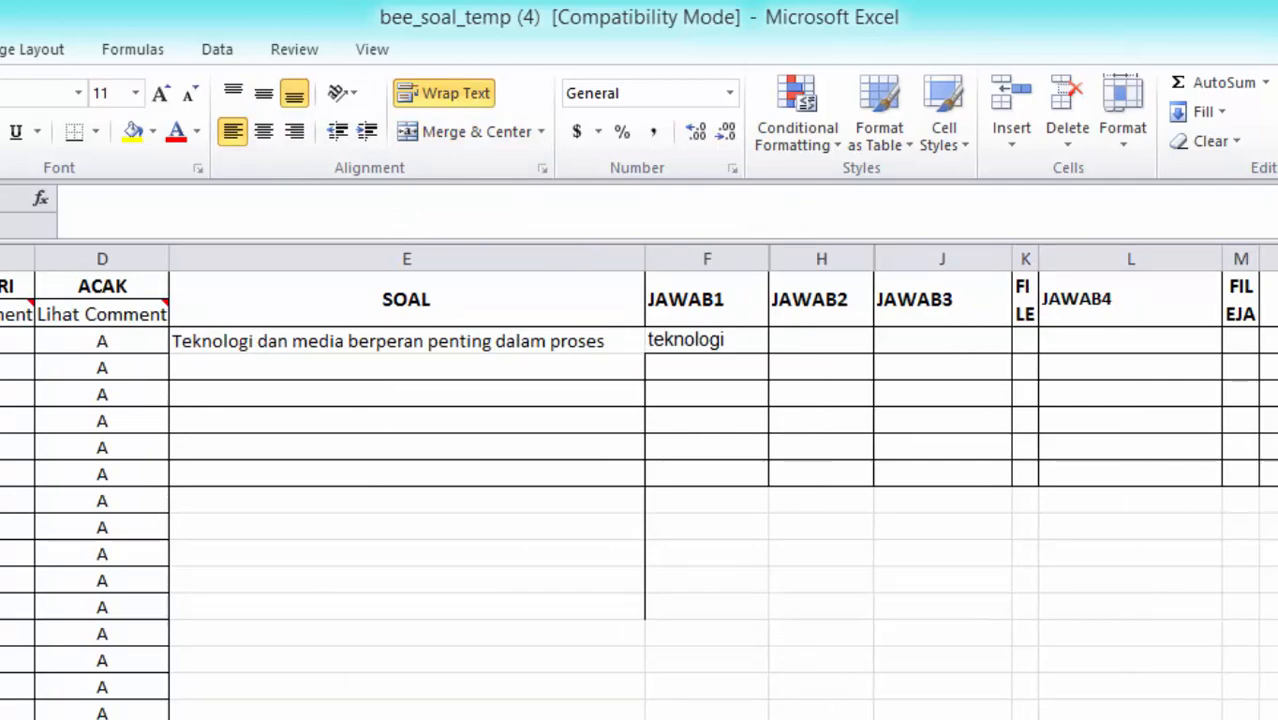
# Copy answer option B, Diterminisme ICT, from the Word document and paste it into JAWAB2 cell H3
pyautogui.hotkey('alt', 'Tab')
pyautogui.moveTo(380, 521); pyautogui.dragTo(201, 520)
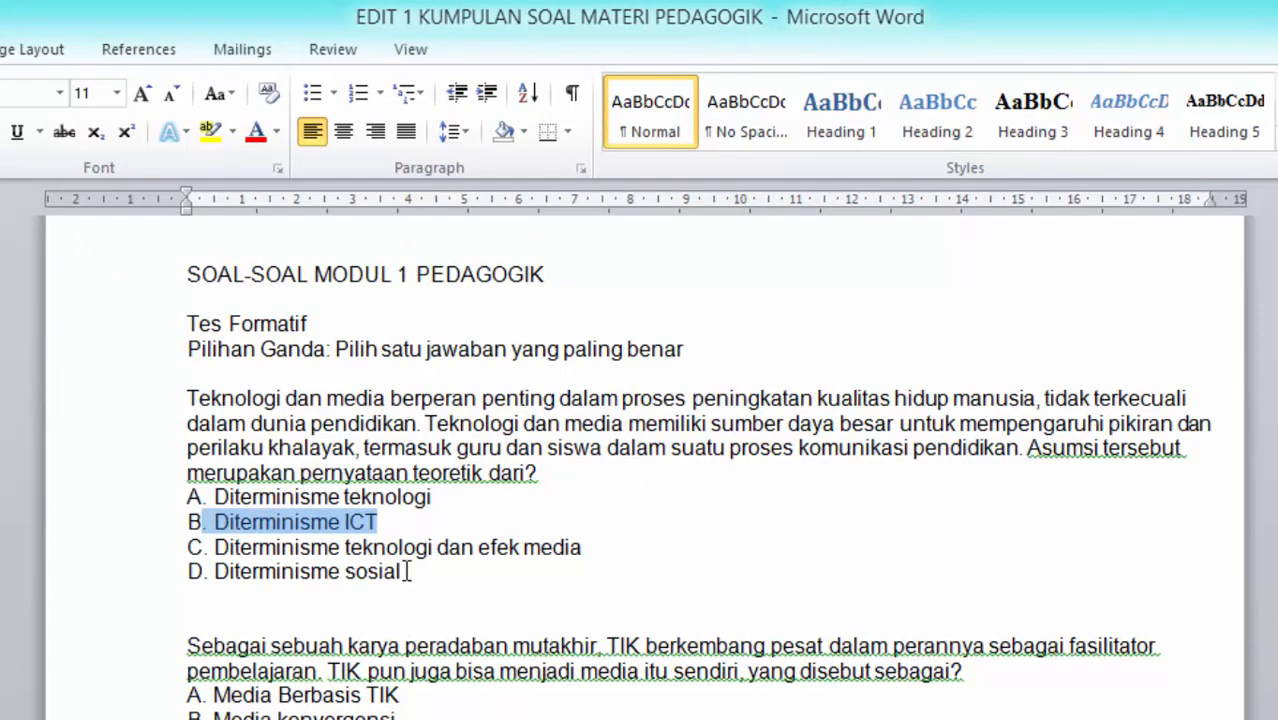
pyautogui.moveTo(411, 521); pyautogui.dragTo(252, 520)
pyautogui.hotkey('ctrl', 'c')
pyautogui.hotkey('alt', 'Tab')
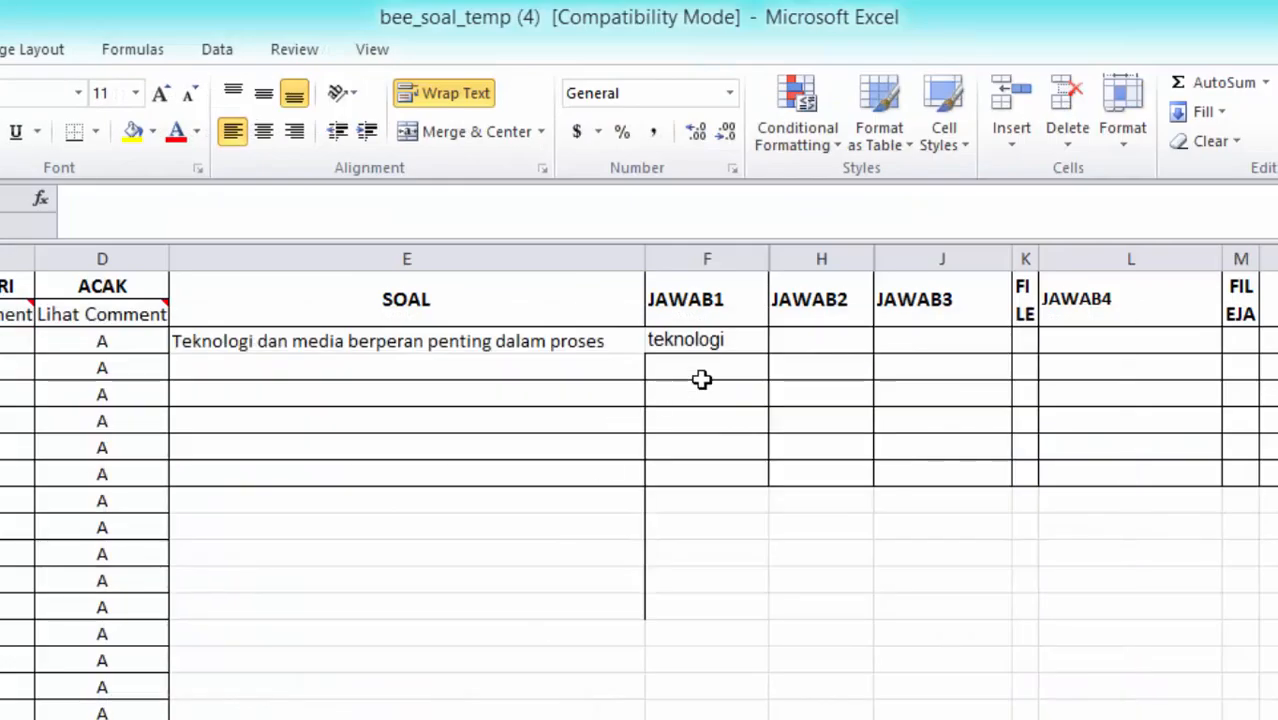
pyautogui.click(800, 340)
pyautogui.hotkey('ctrl', 'v')
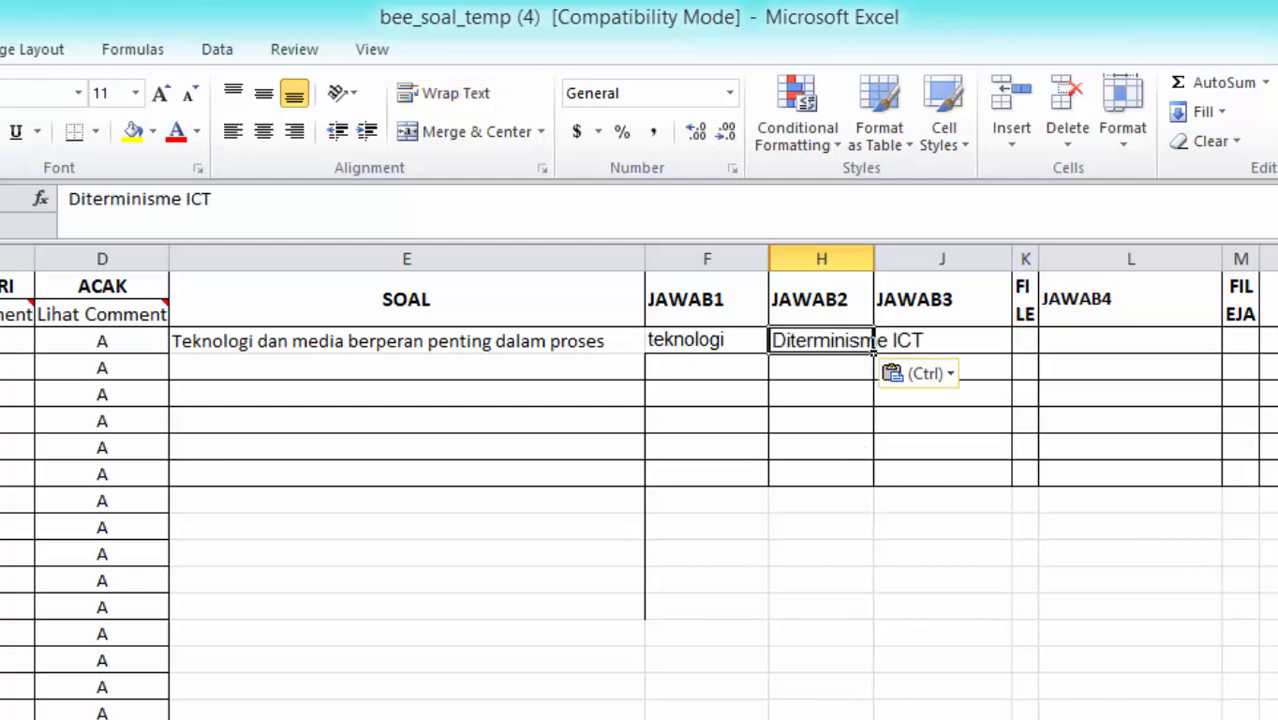
# Copy answer option C, Diterminisme teknologi dan efek media, from the Word document and paste it into JAWAB3 cell J3
pyautogui.click(427, 718)
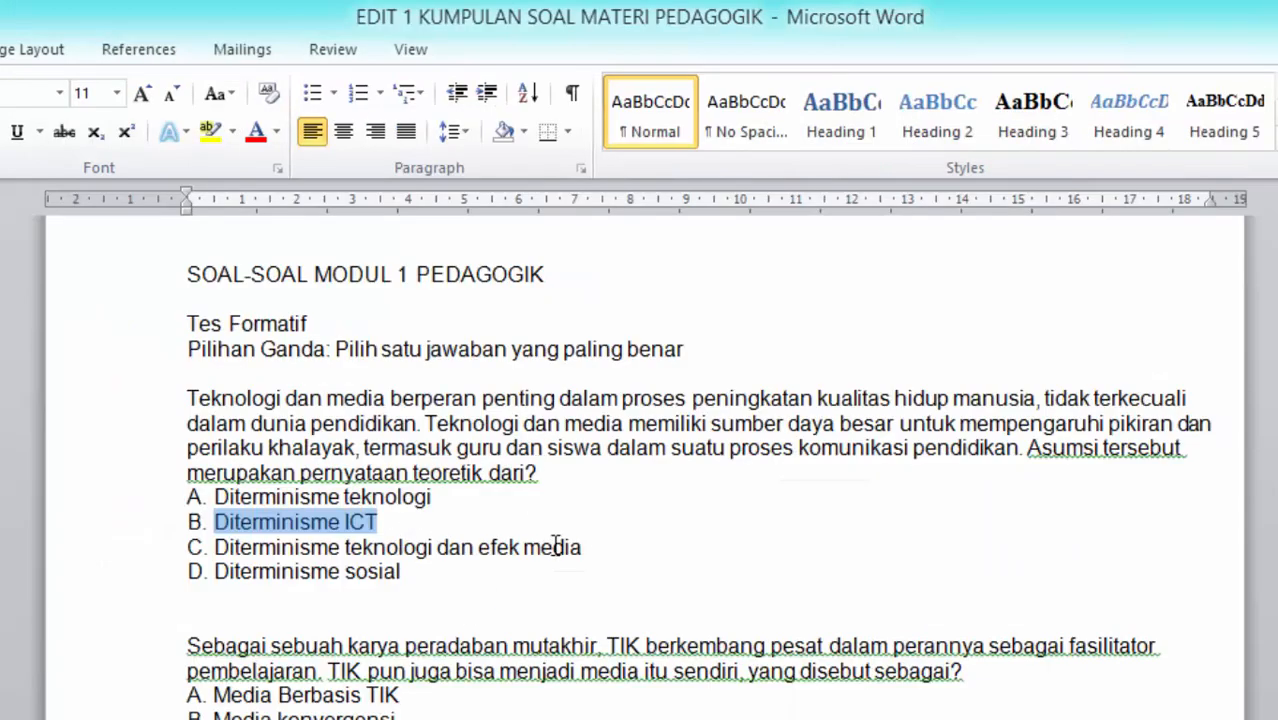
pyautogui.moveTo(588, 547); pyautogui.dragTo(305, 547)
pyautogui.hotkey('ctrl', 'c')
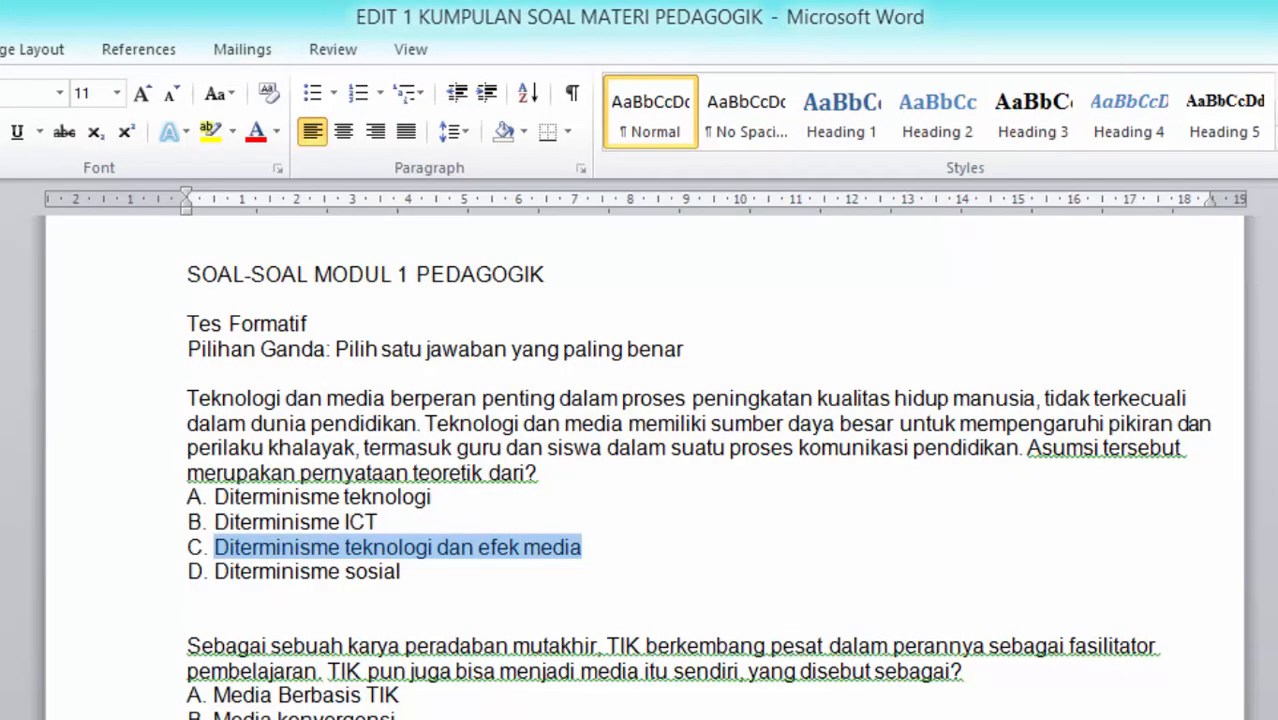
pyautogui.click(427, 718)
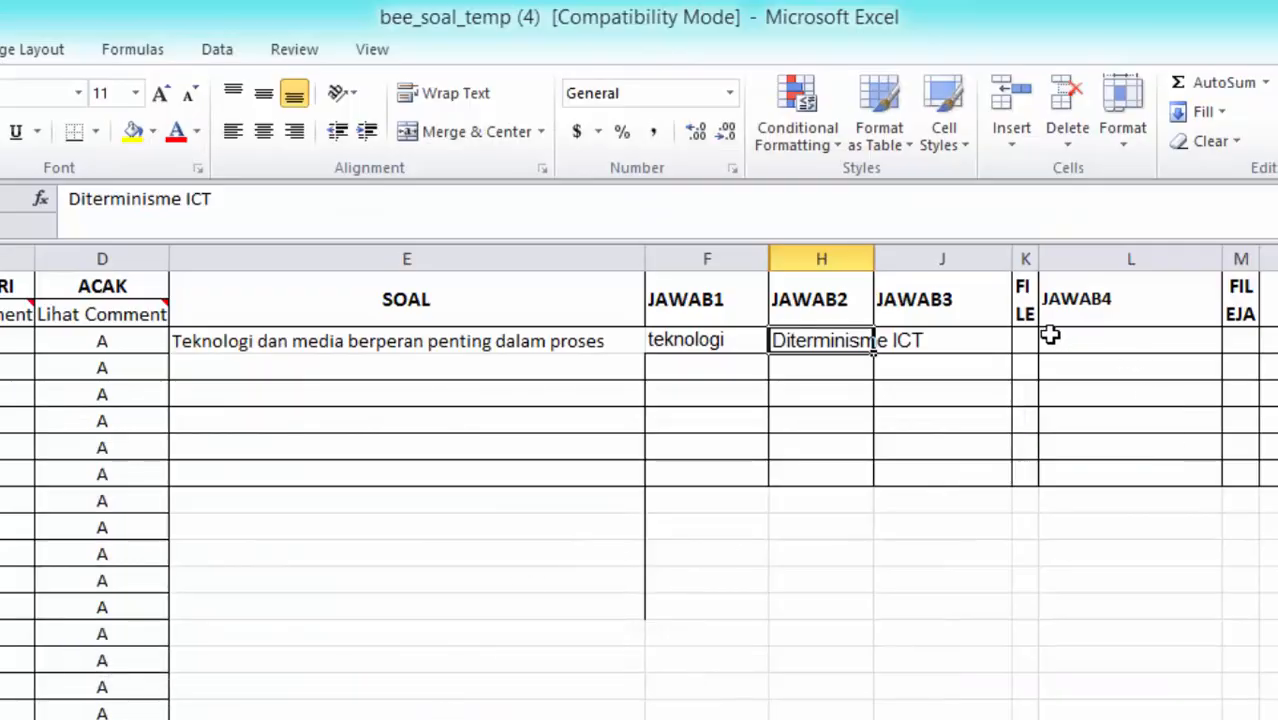
pyautogui.click(982, 337)
pyautogui.hotkey('ctrl', 'v')
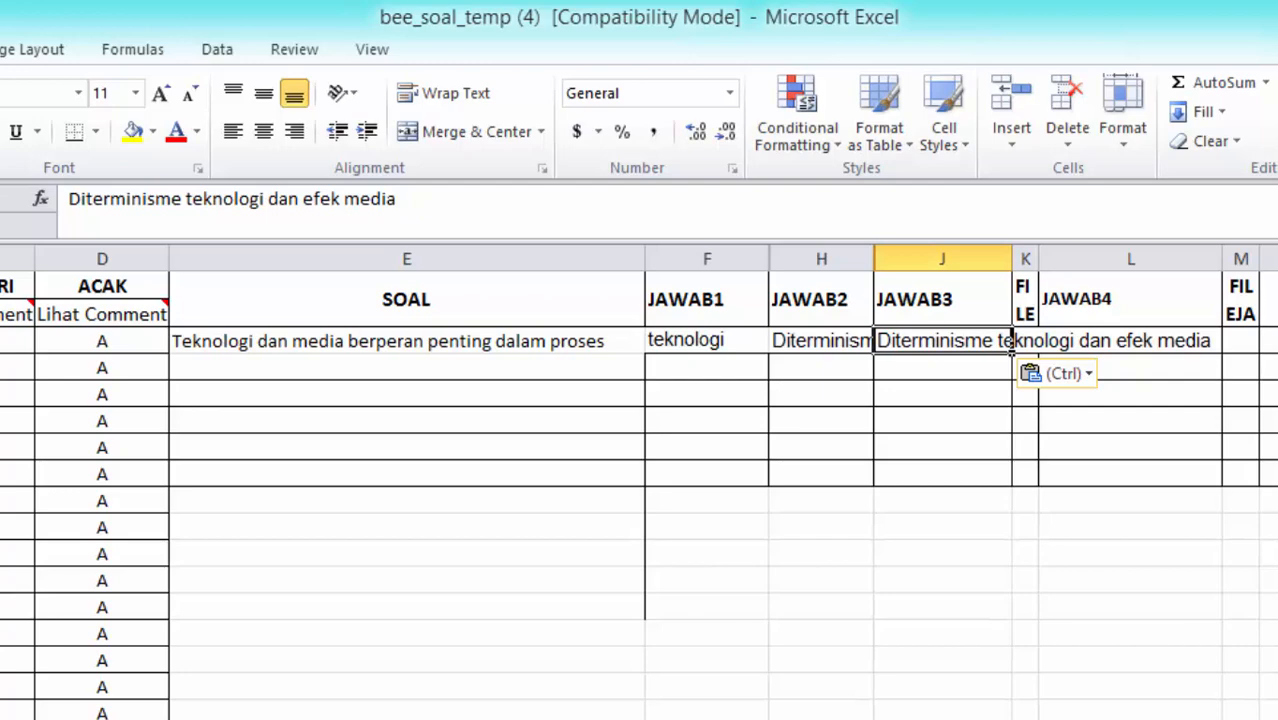
# Copy answer option D, Diterminisme sosial, from the Word document and paste it into JAWAB4 cell L3
pyautogui.click(427, 718)
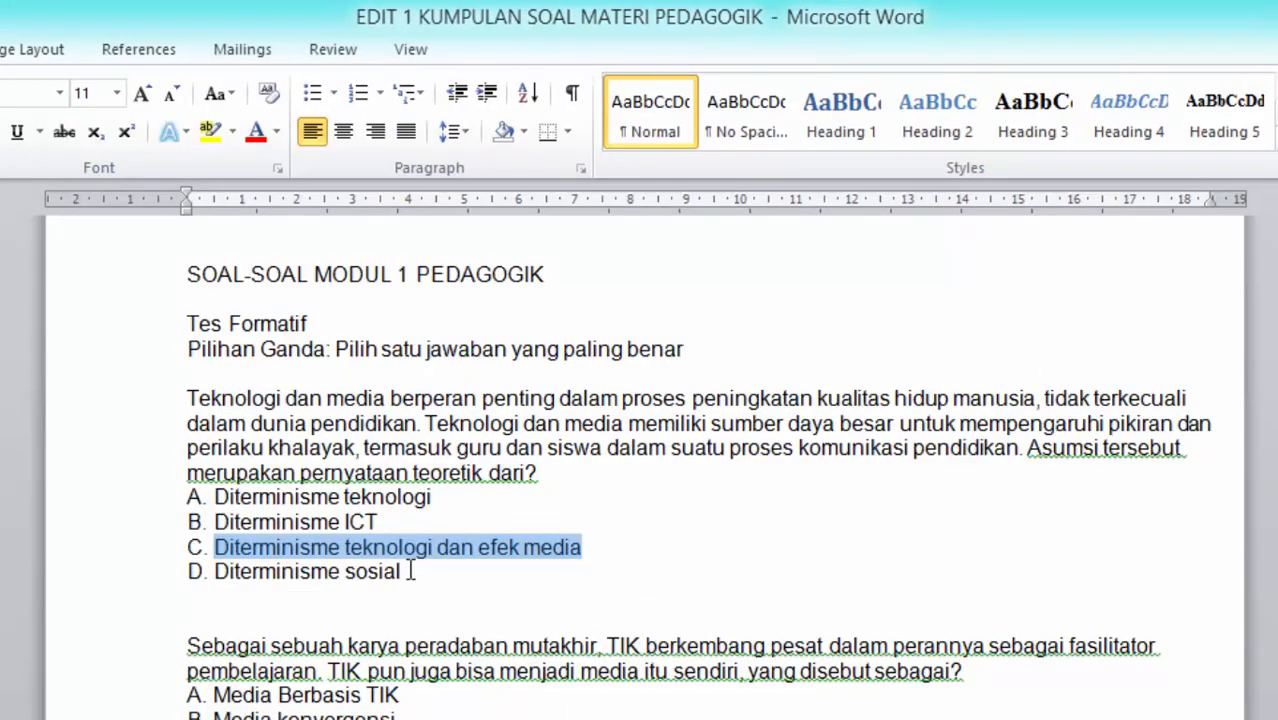
pyautogui.moveTo(410, 571); pyautogui.dragTo(288, 569)
pyautogui.hotkey('ctrl', 'c')
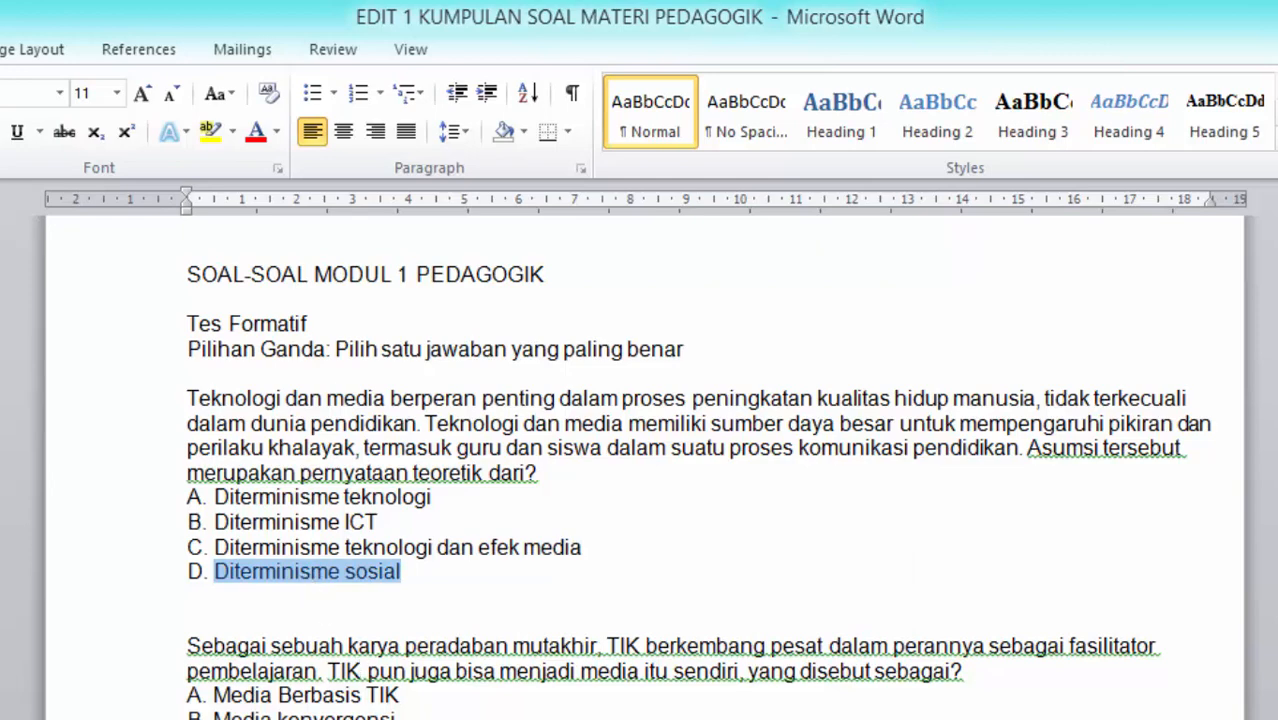
pyautogui.click(740, 718)
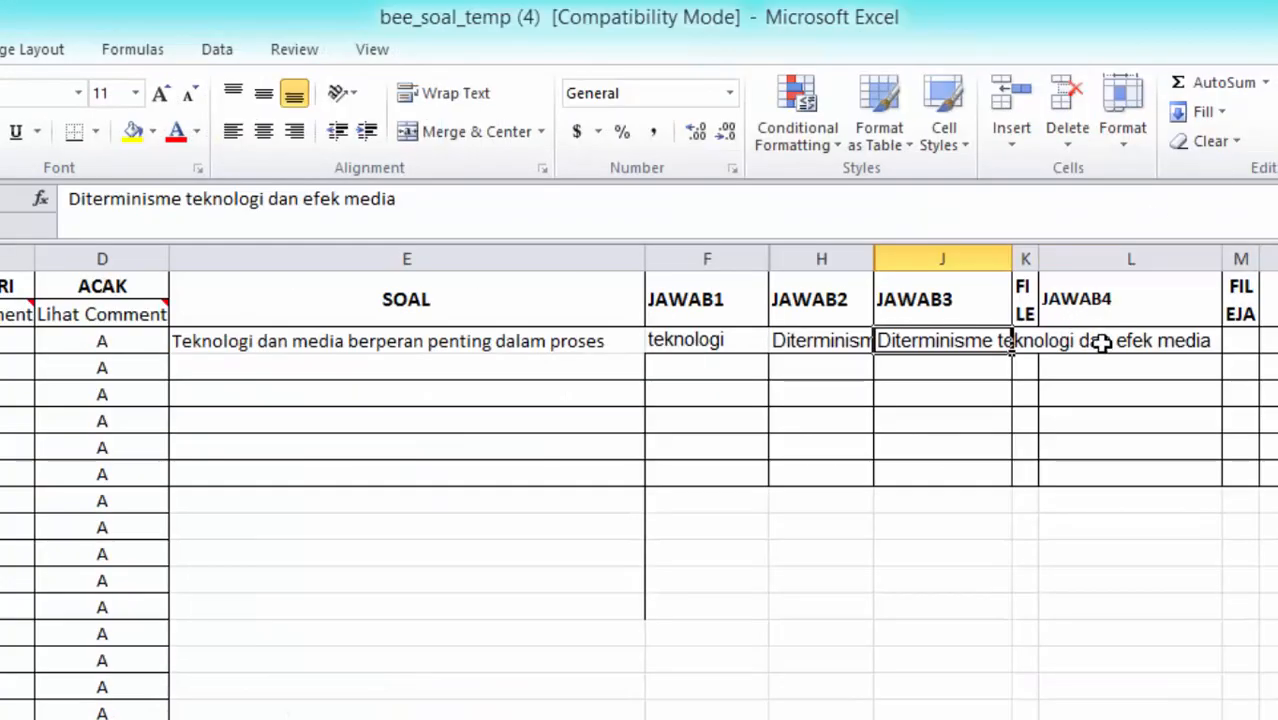
pyautogui.click(1100, 342)
pyautogui.hotkey('ctrl', 'v')
pyautogui.click(1268, 606)
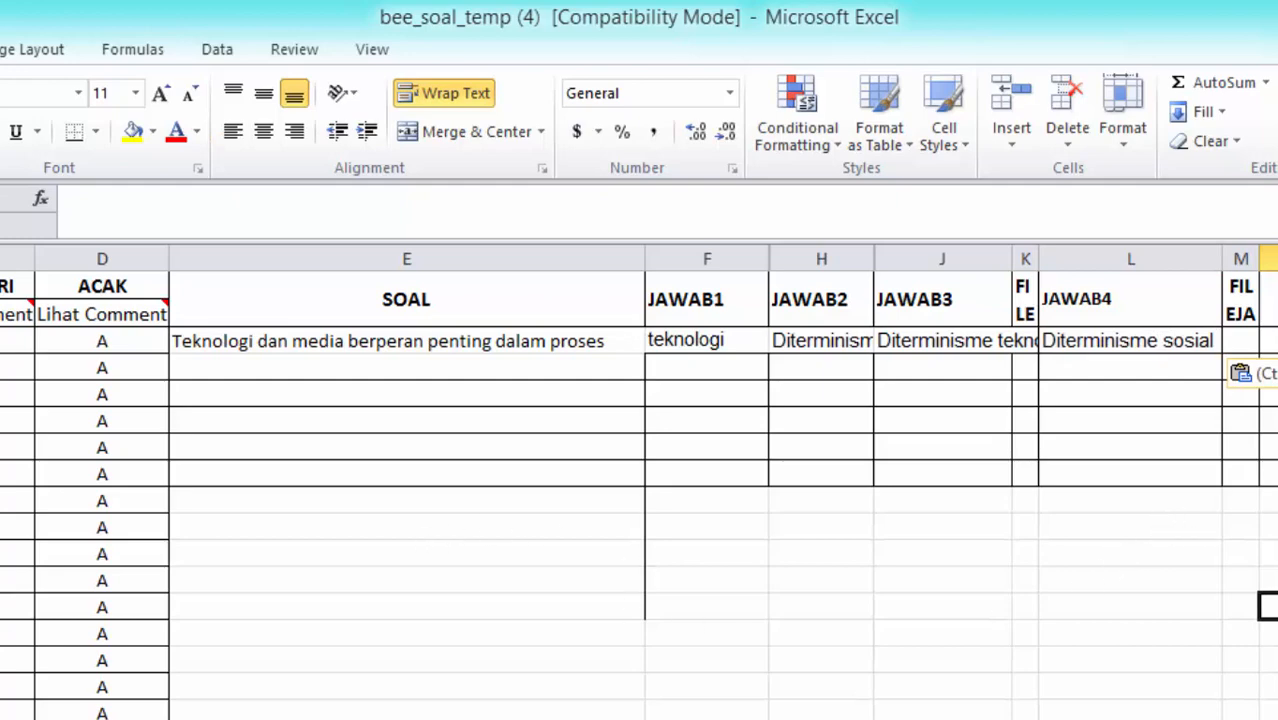
# Undo the pasted answer options, the text wrapping and the question pasted into E3
pyautogui.hscroll(5, 639, 482)
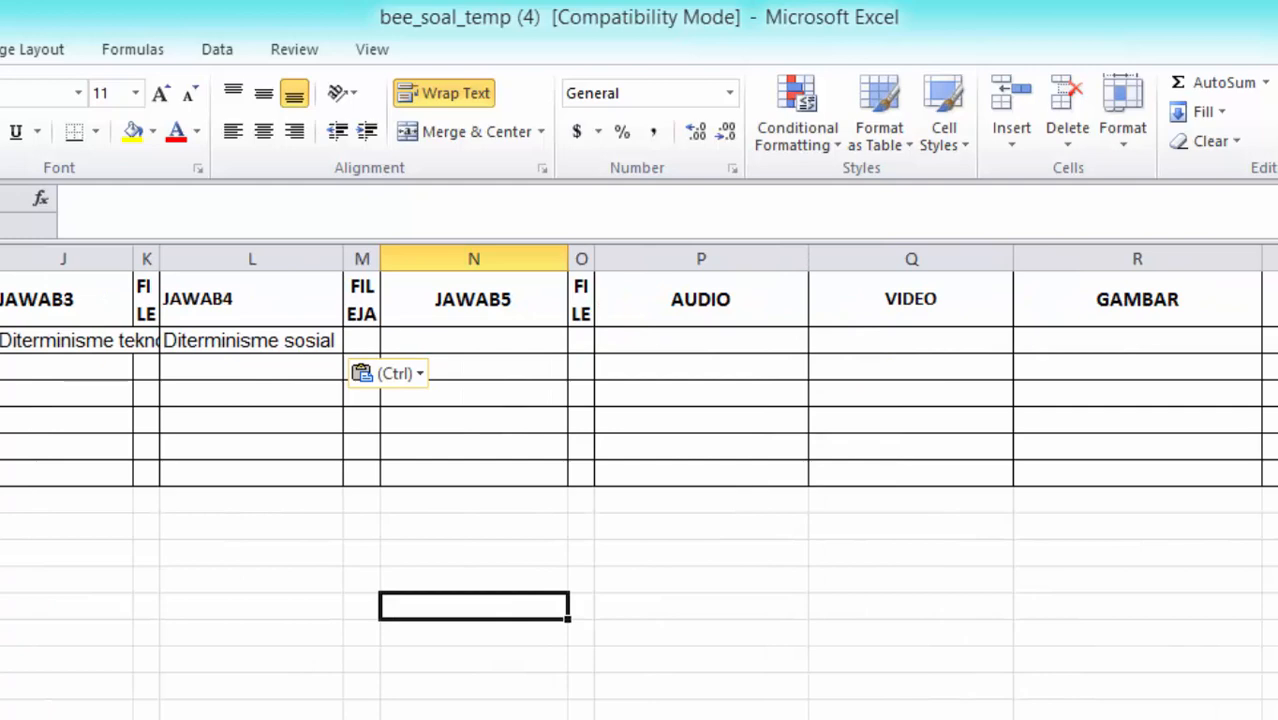
pyautogui.hscroll(-1, 639, 482)
pyautogui.hscroll(-2, 639, 482)
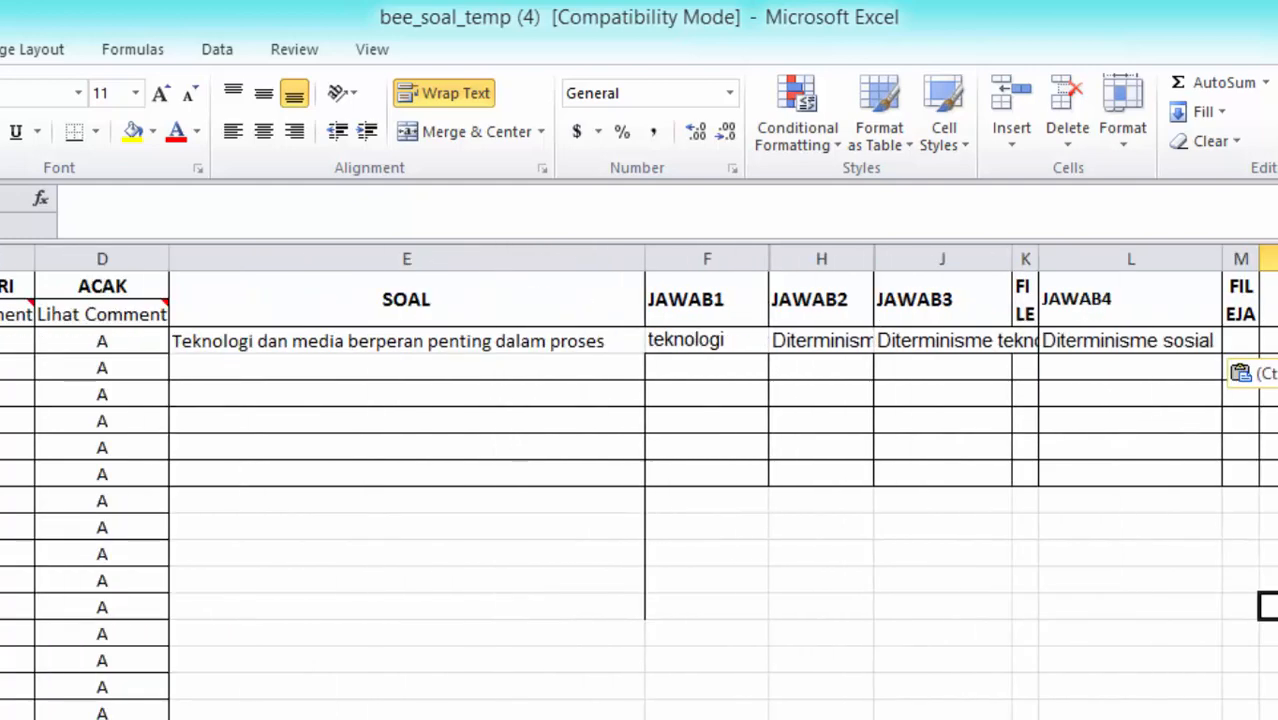
pyautogui.hotkey('ctrl', 'z')
pyautogui.hotkey('ctrl', 'z')
pyautogui.hotkey('ctrl', 'z')
pyautogui.hotkey('ctrl', 'z')
pyautogui.hotkey('ctrl', 'z')
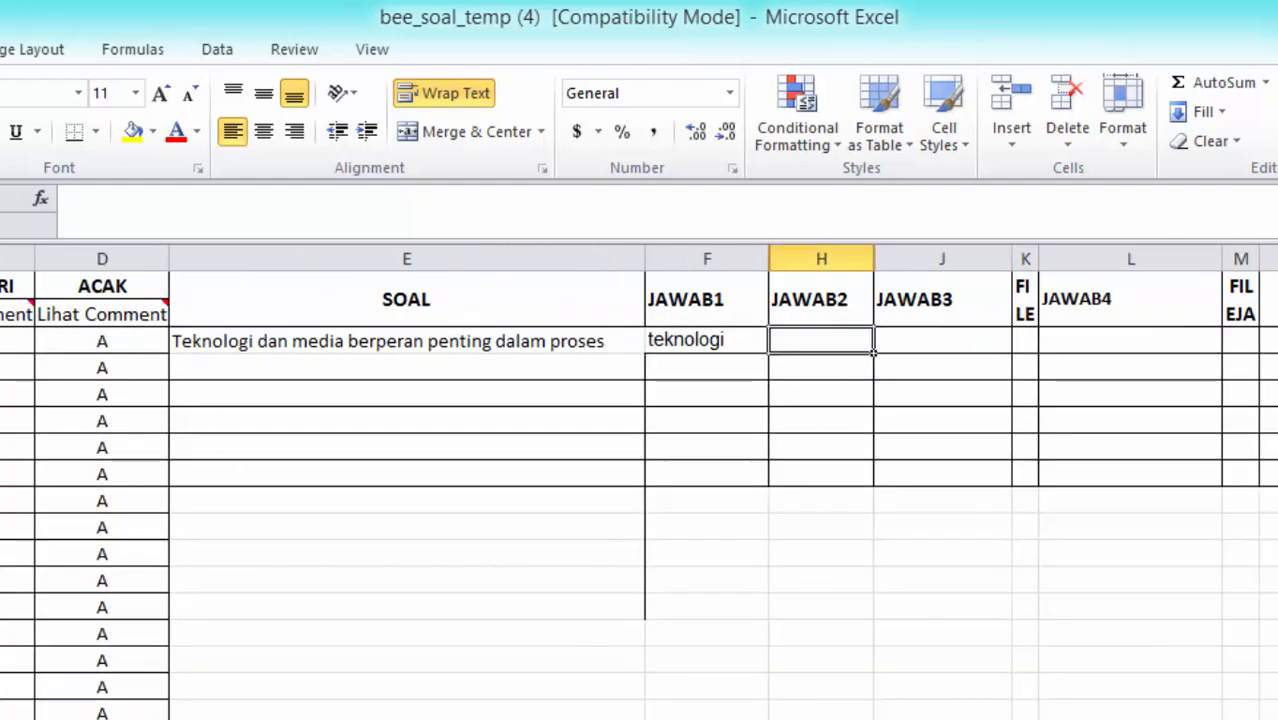
pyautogui.hotkey('ctrl', 'z')
pyautogui.hotkey('ctrl', 'z')
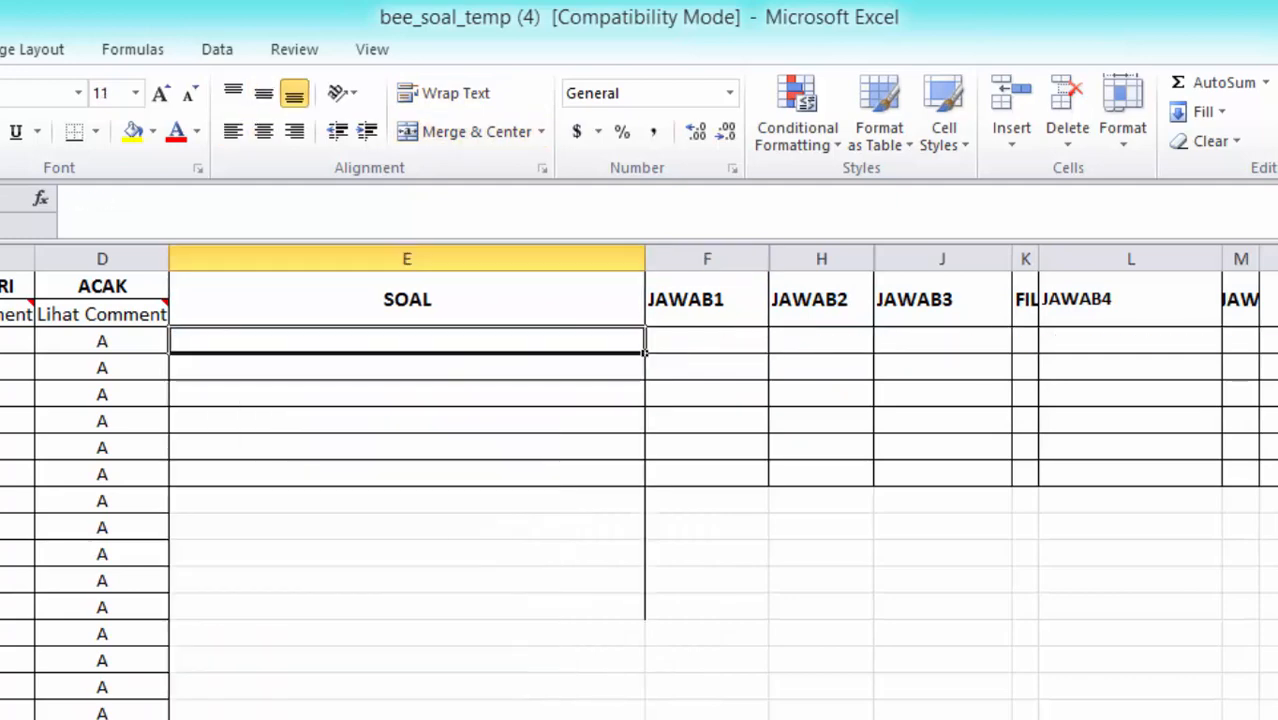
pyautogui.hotkey('ctrl', 'z')
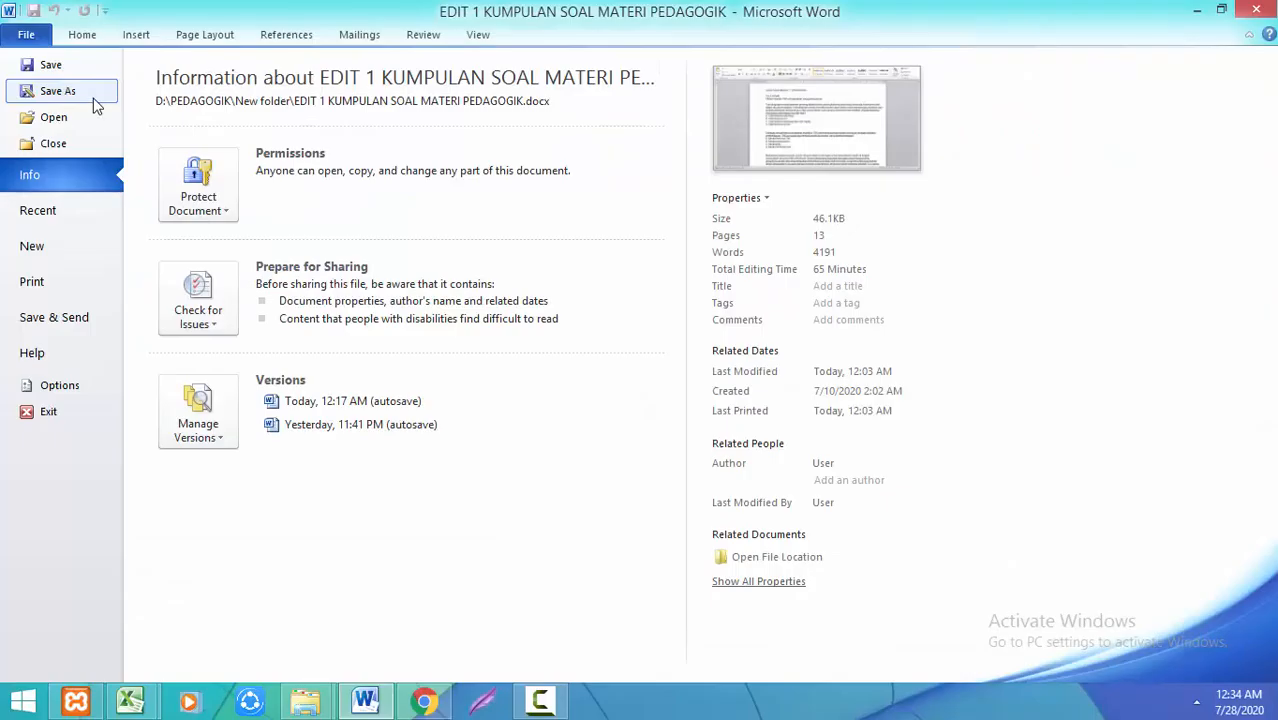
# Save the Word document EDIT 1 KUMPULAN SOAL MATERI PEDAGOGIK as a PDF in D:\PEDAGOGIK\New folder
pyautogui.click(60, 91)
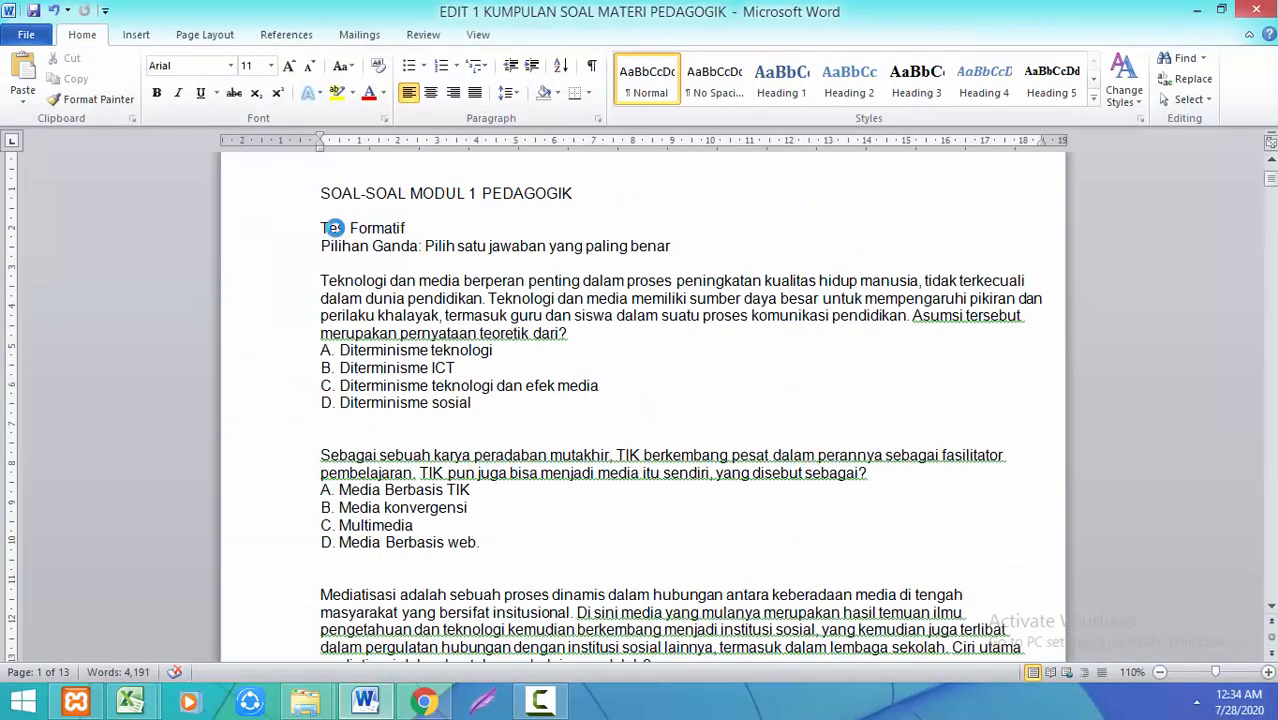
pyautogui.click(222, 460)
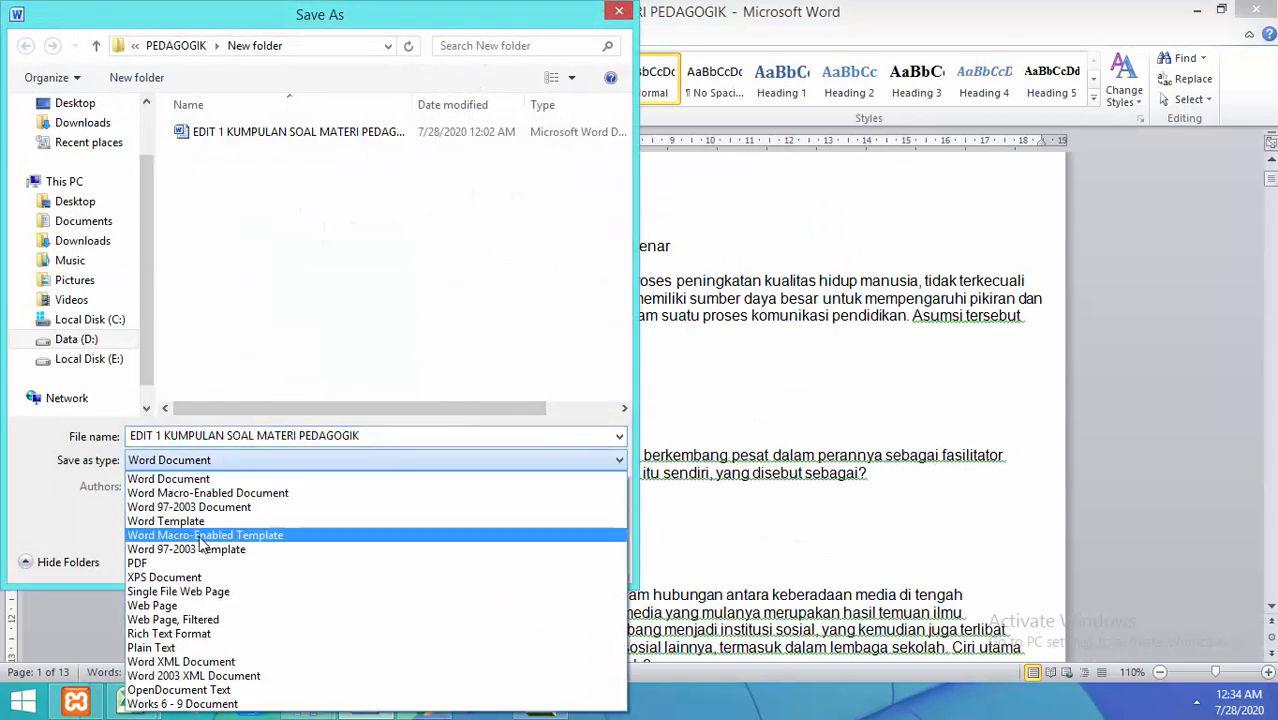
pyautogui.click(470, 571)
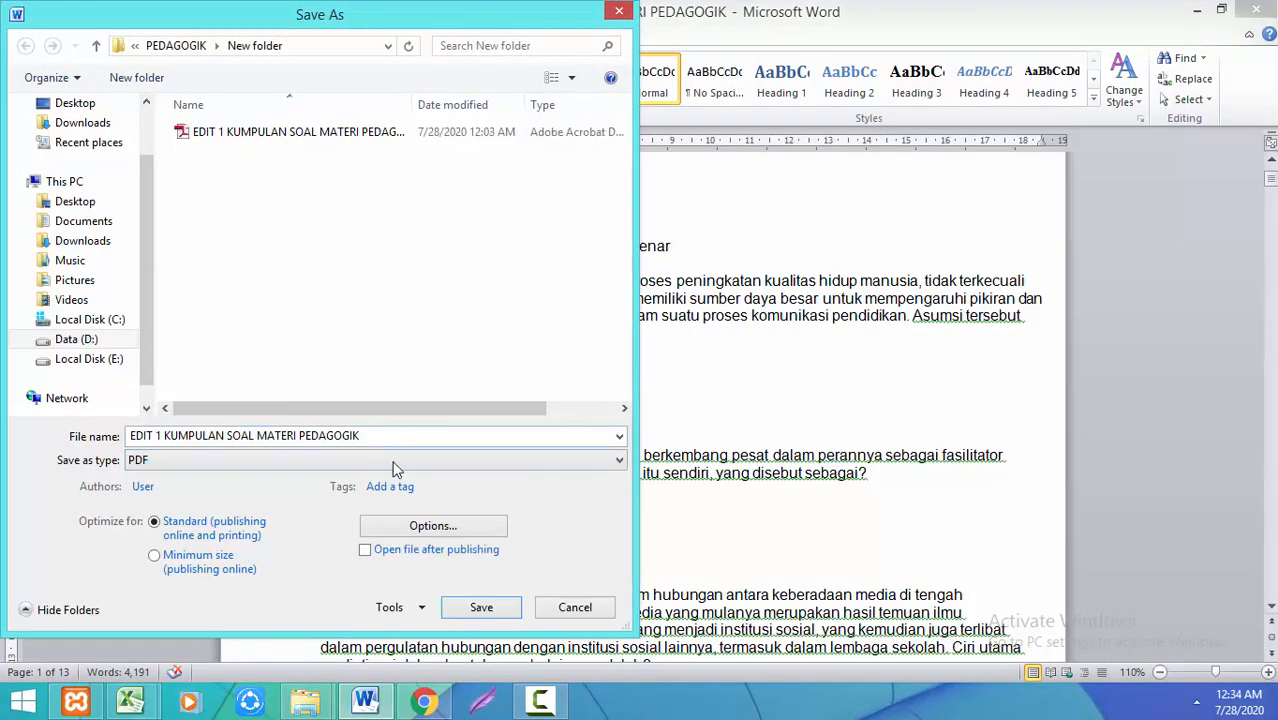
pyautogui.click(480, 608)
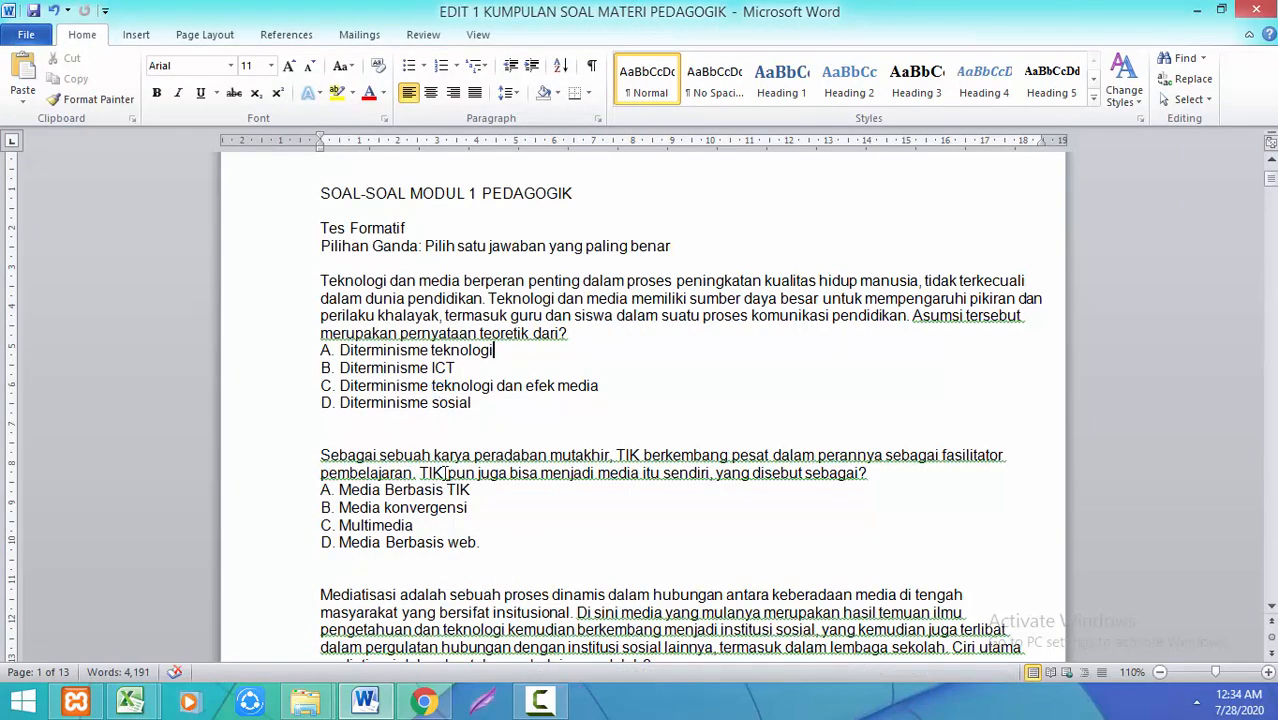
# Open the newly exported EDIT 1 KUMPULAN SOAL MATERI PEDAGOGIK.docx.pdf in Adobe Reader at the first question
pyautogui.moveTo(305, 700)
pyautogui.moveTo(362, 647)
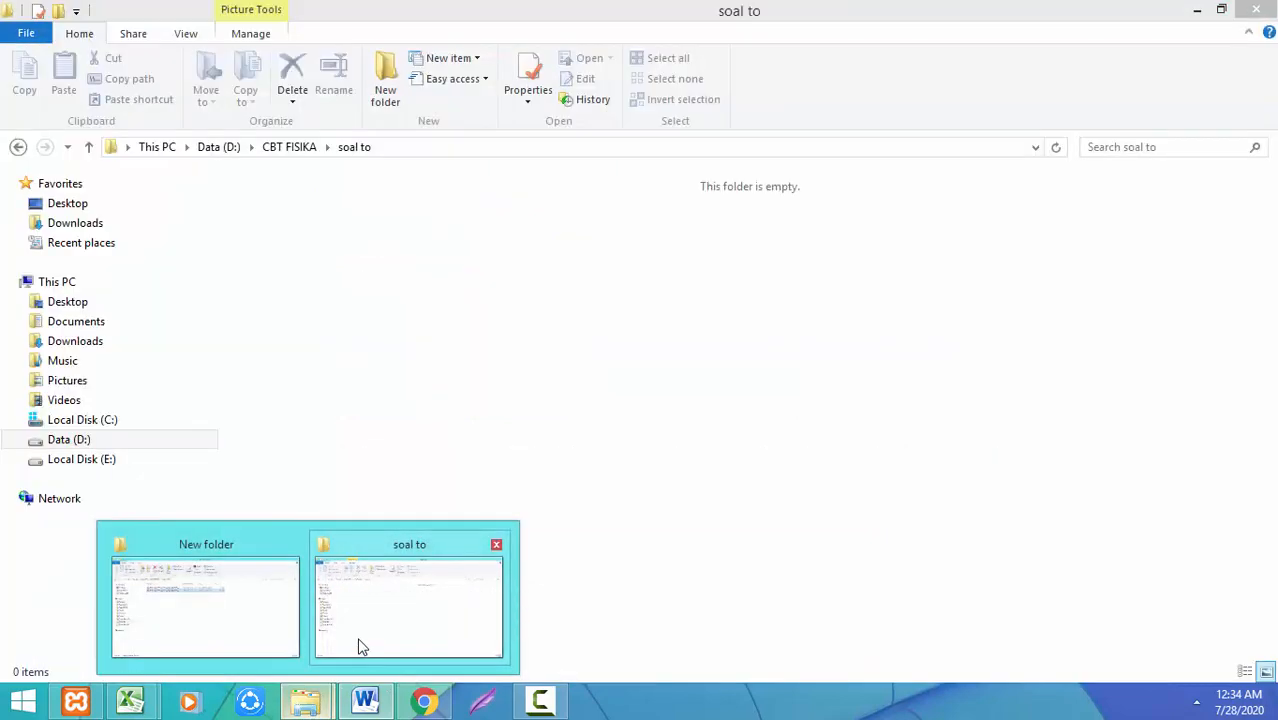
pyautogui.click(271, 636)
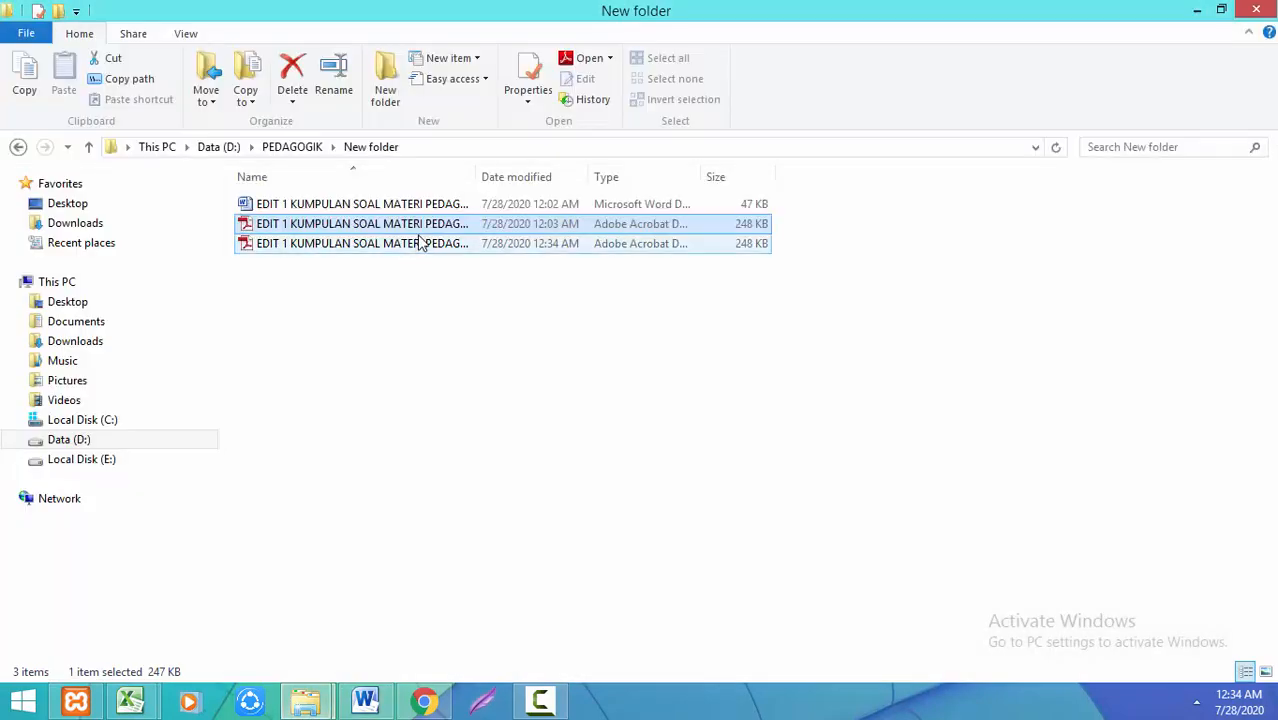
pyautogui.click(1199, 12)
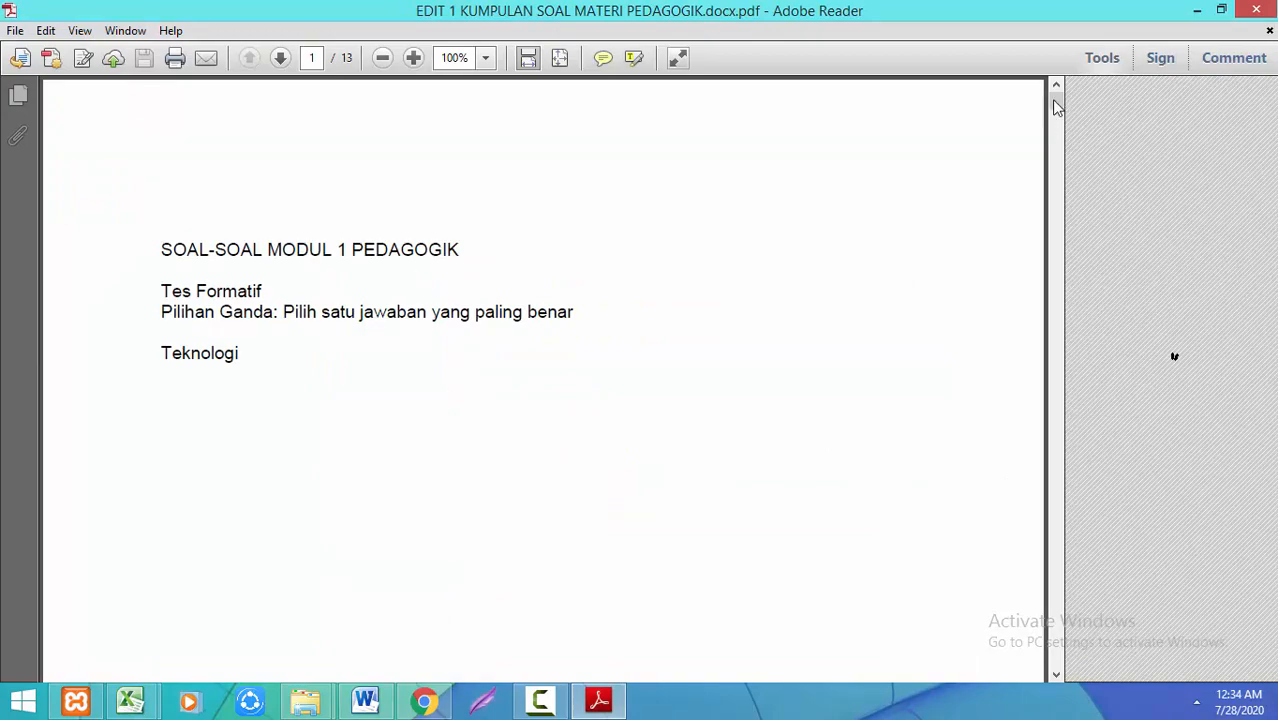
pyautogui.moveTo(1051, 99); pyautogui.dragTo(1054, 101)
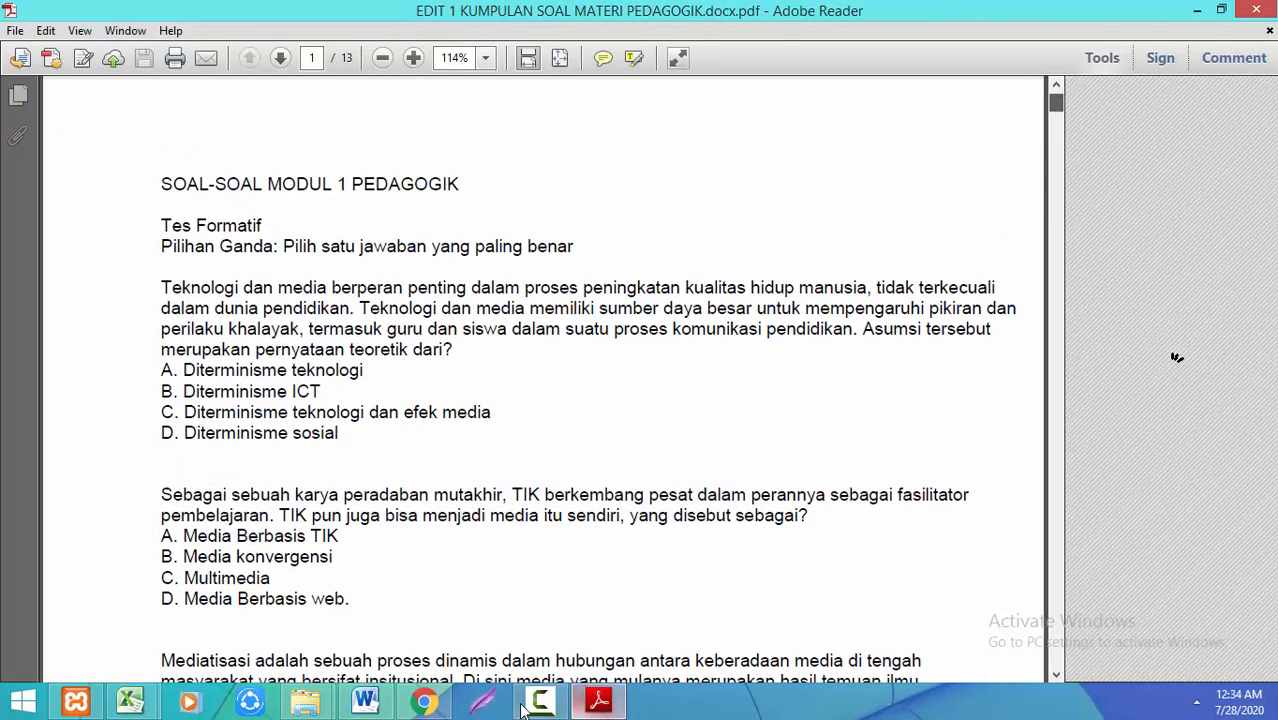
# Capture the first question, Teknologi dan media, with its answer options and save it as PNG pedagogik1 in D:\CBT FISIKA\soal to
pyautogui.click(491, 704)
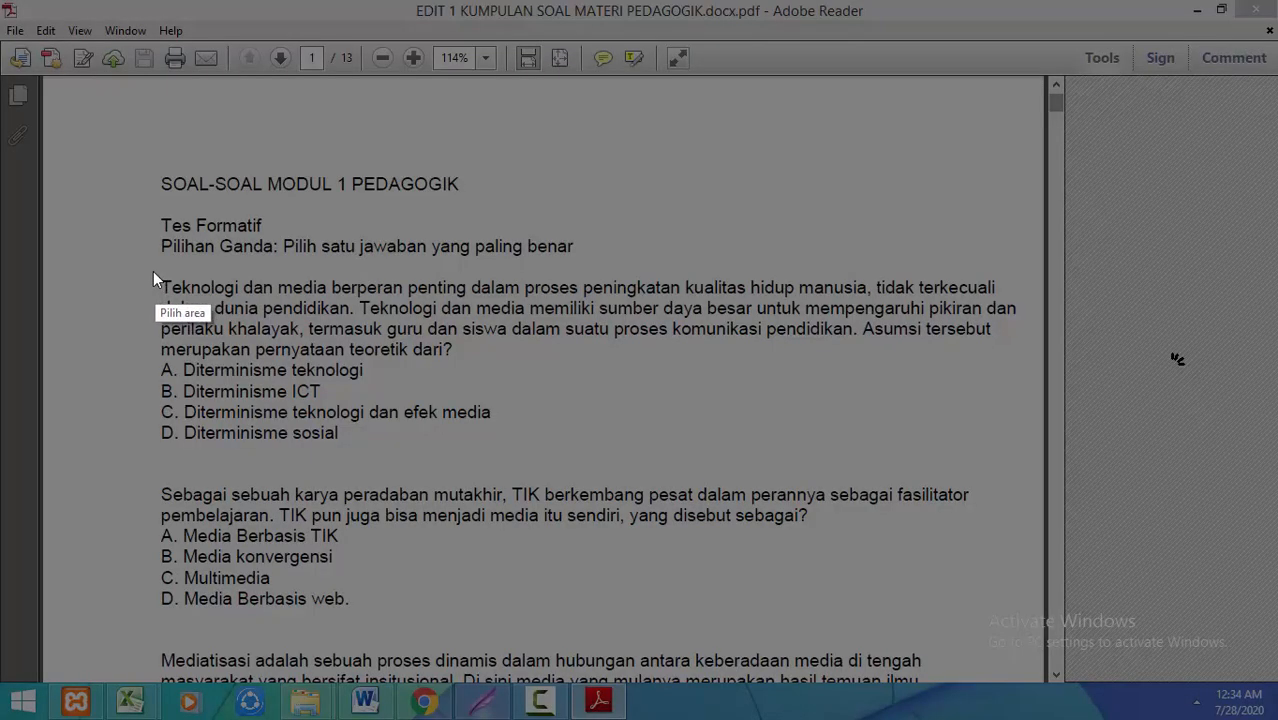
pyautogui.moveTo(152, 270); pyautogui.dragTo(1028, 450)
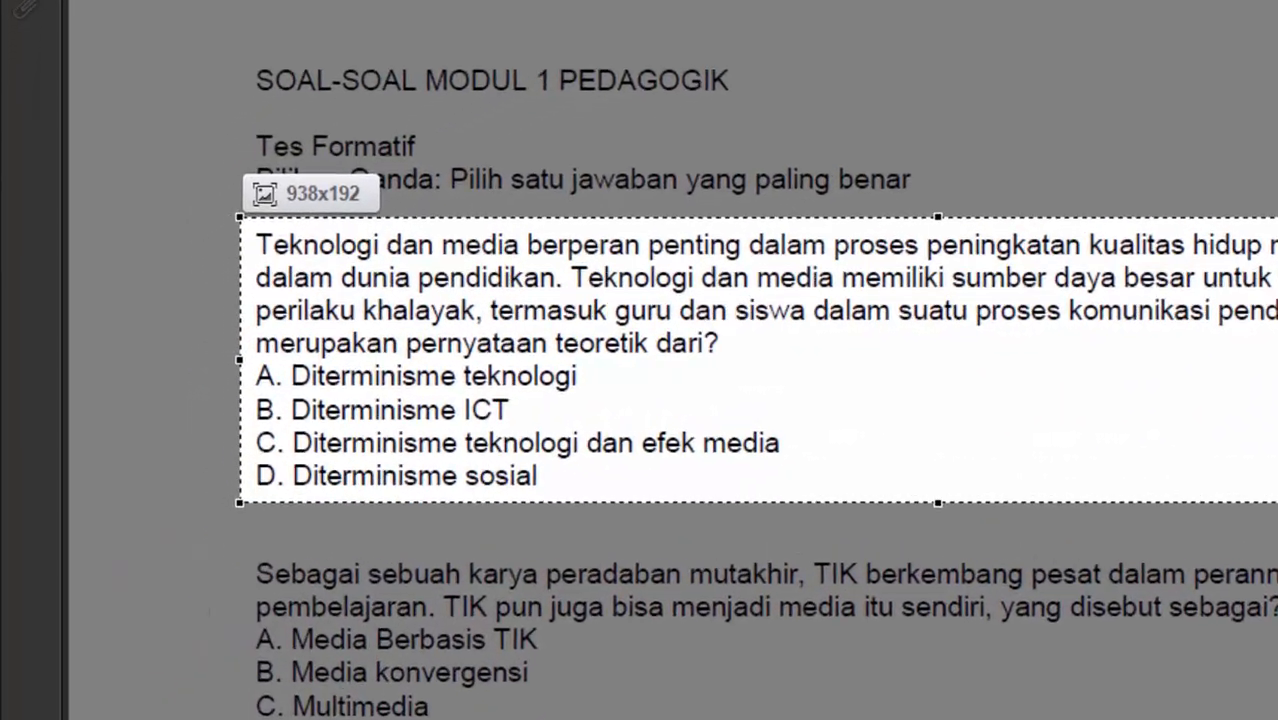
pyautogui.hotkey('ctrl', 's')
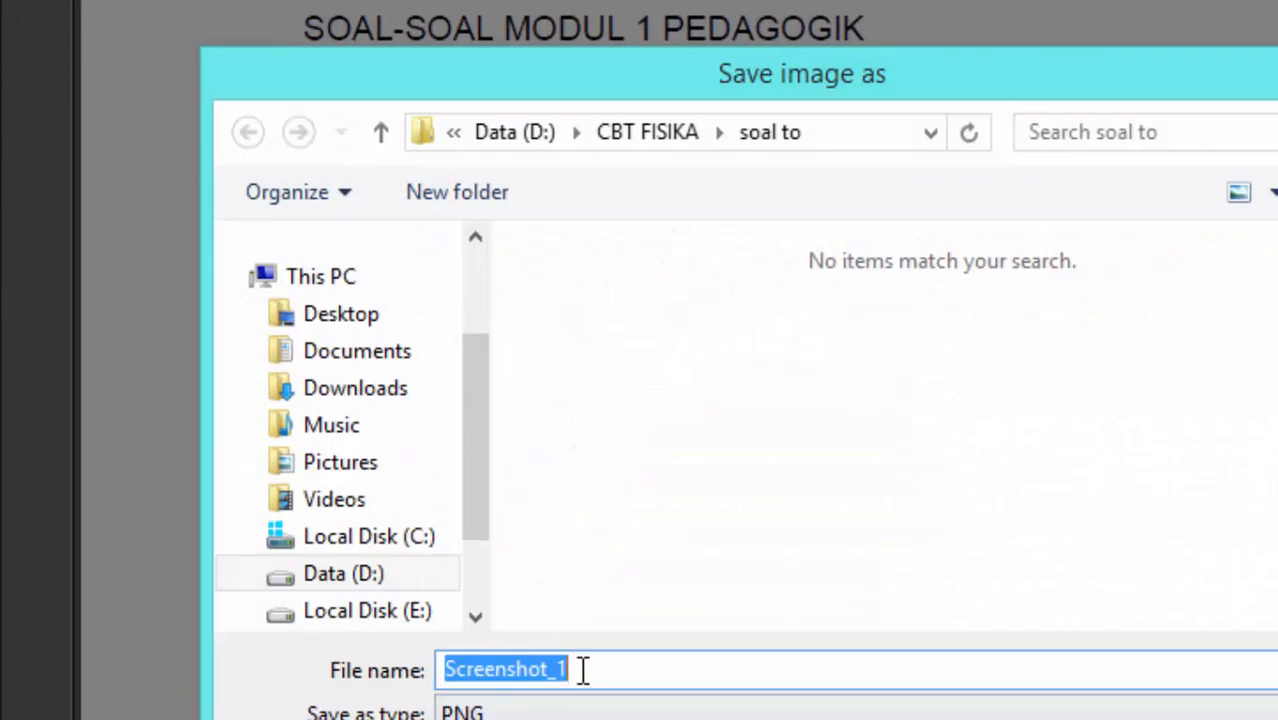
pyautogui.write('peda')
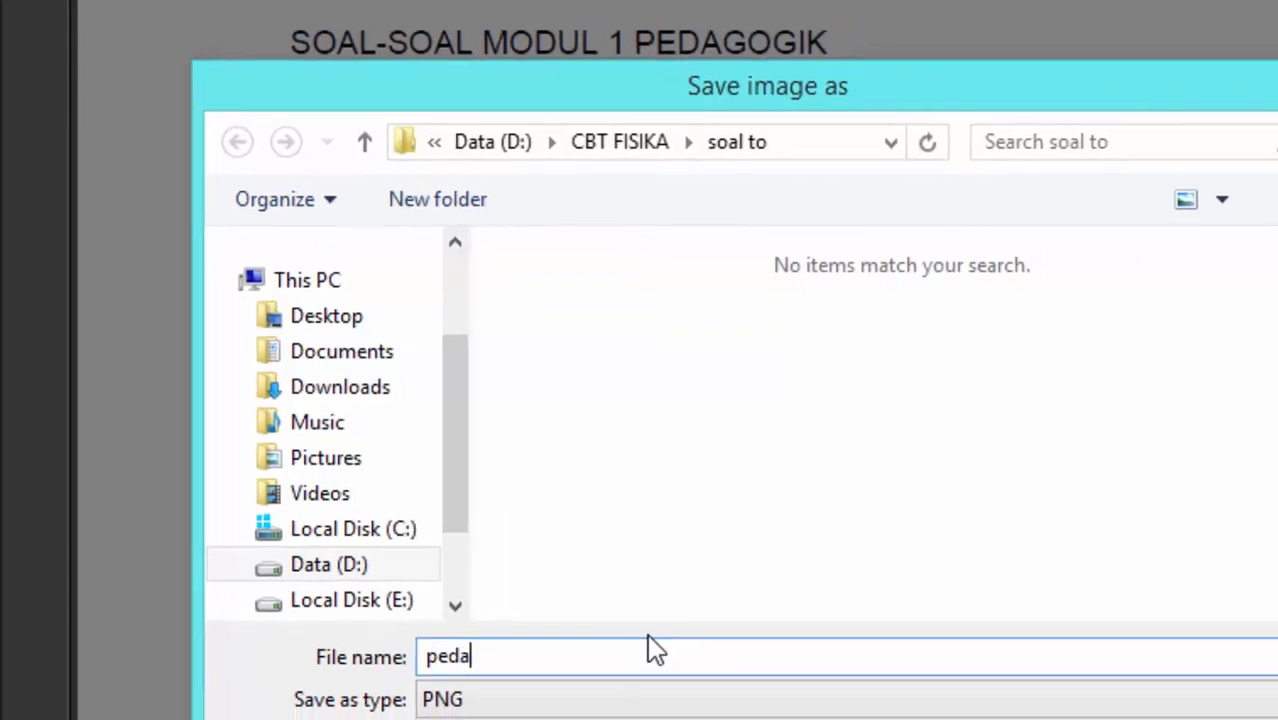
pyautogui.write('go')
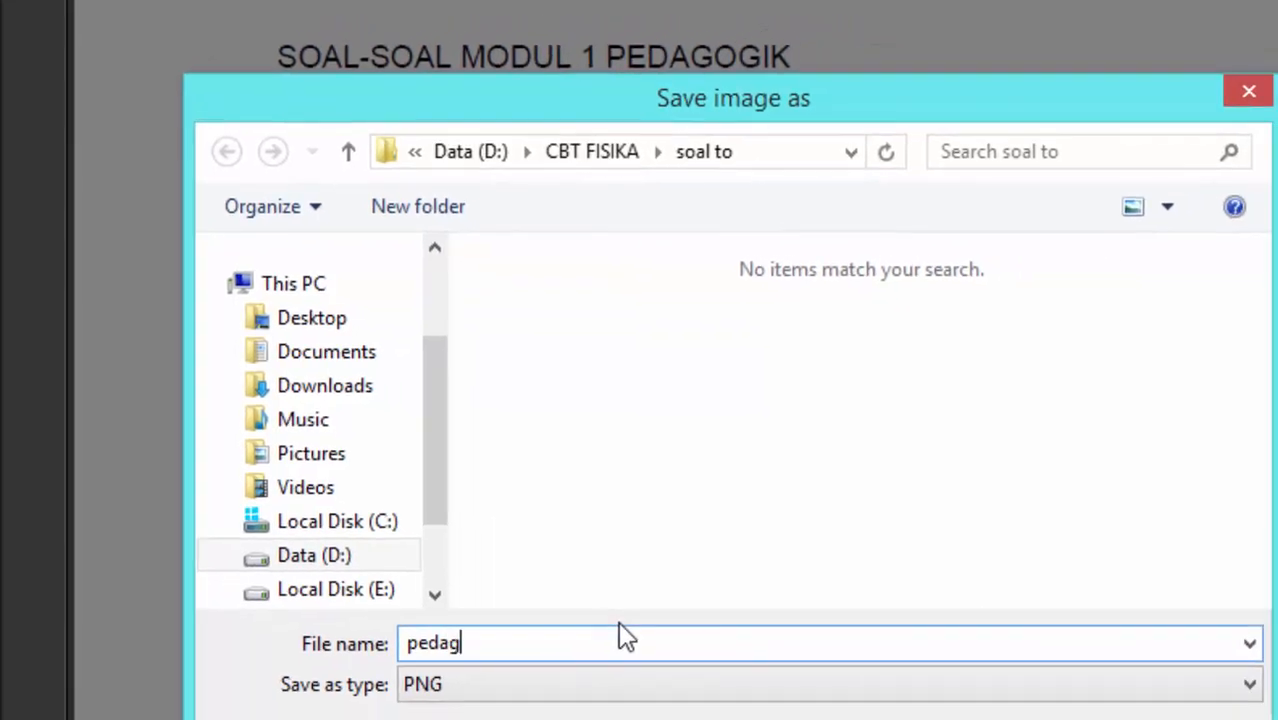
pyautogui.write('gik1')
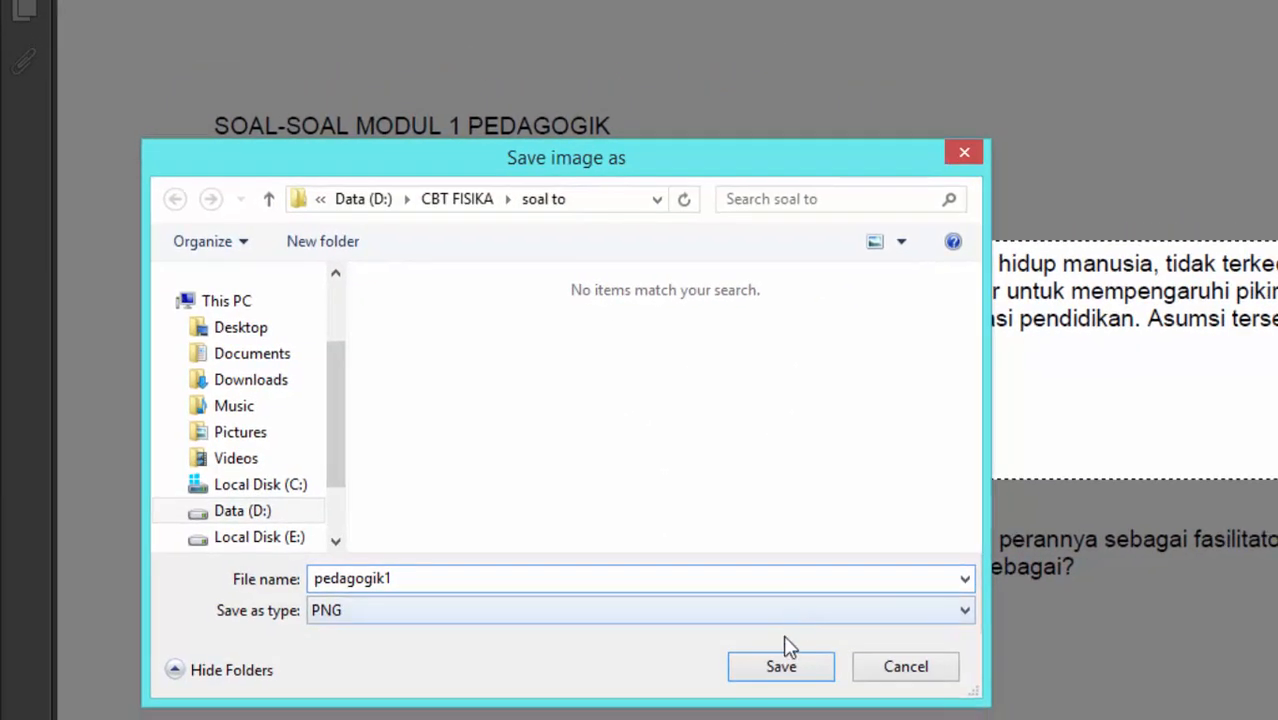
pyautogui.click(797, 677)
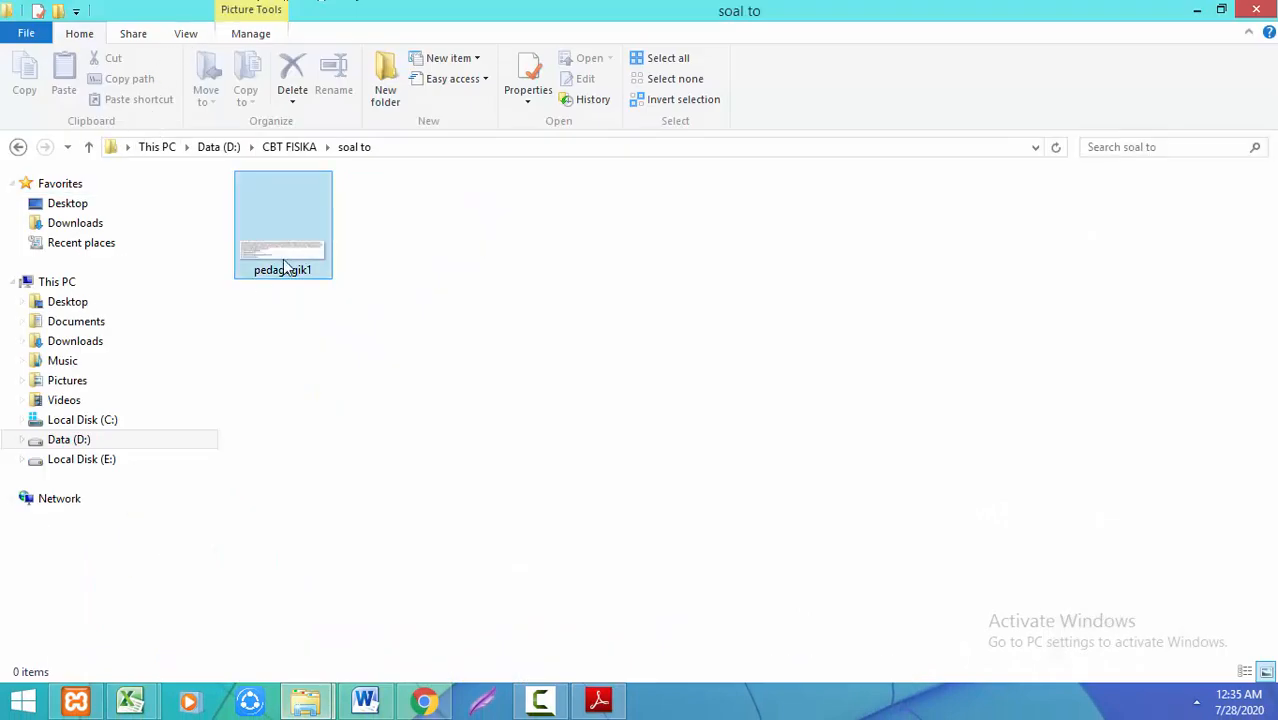
# View the saved pedagogik1 image from the soal to folder to check the capture, and close the viewer
pyautogui.doubleClick(286, 258)
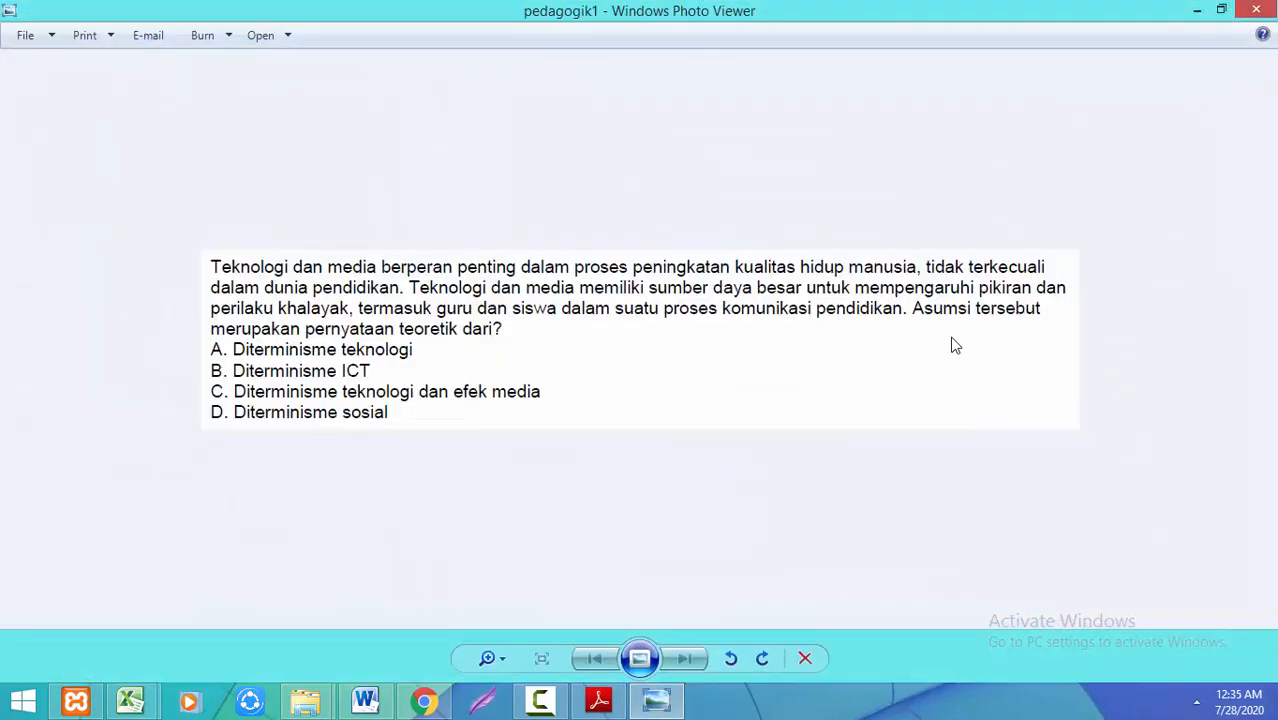
pyautogui.click(1254, 10)
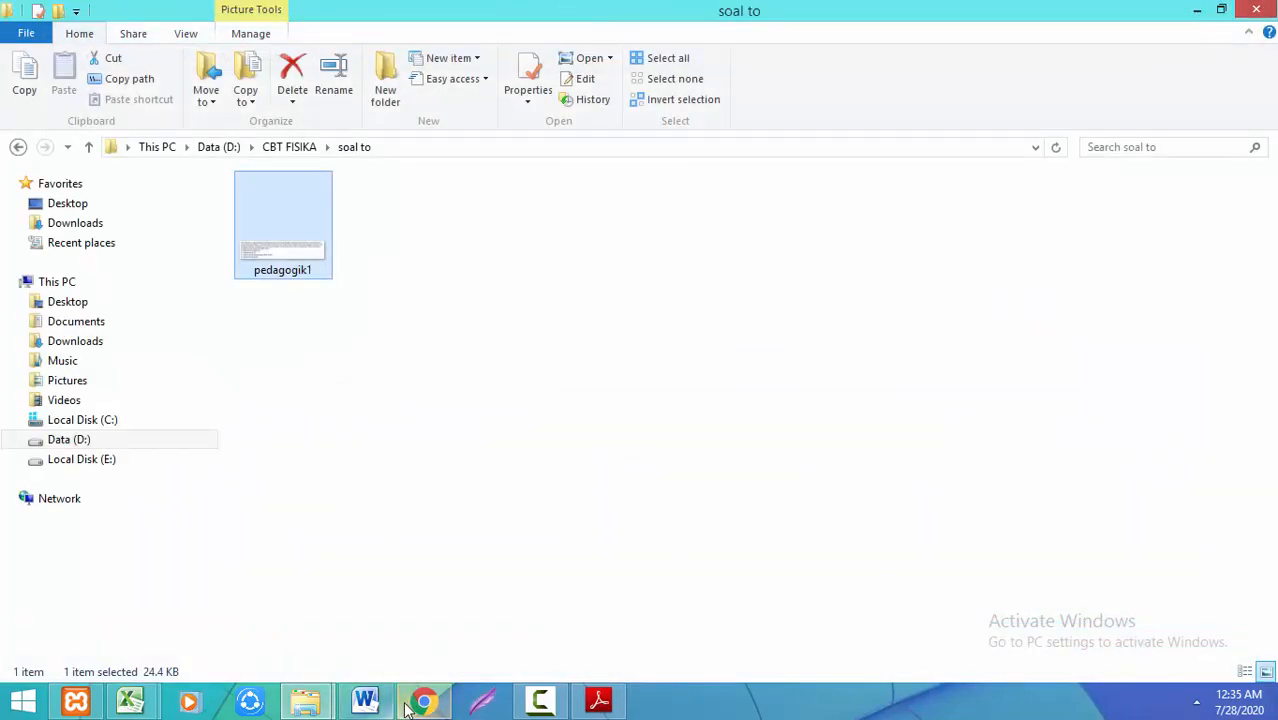
pyautogui.moveTo(420, 706)
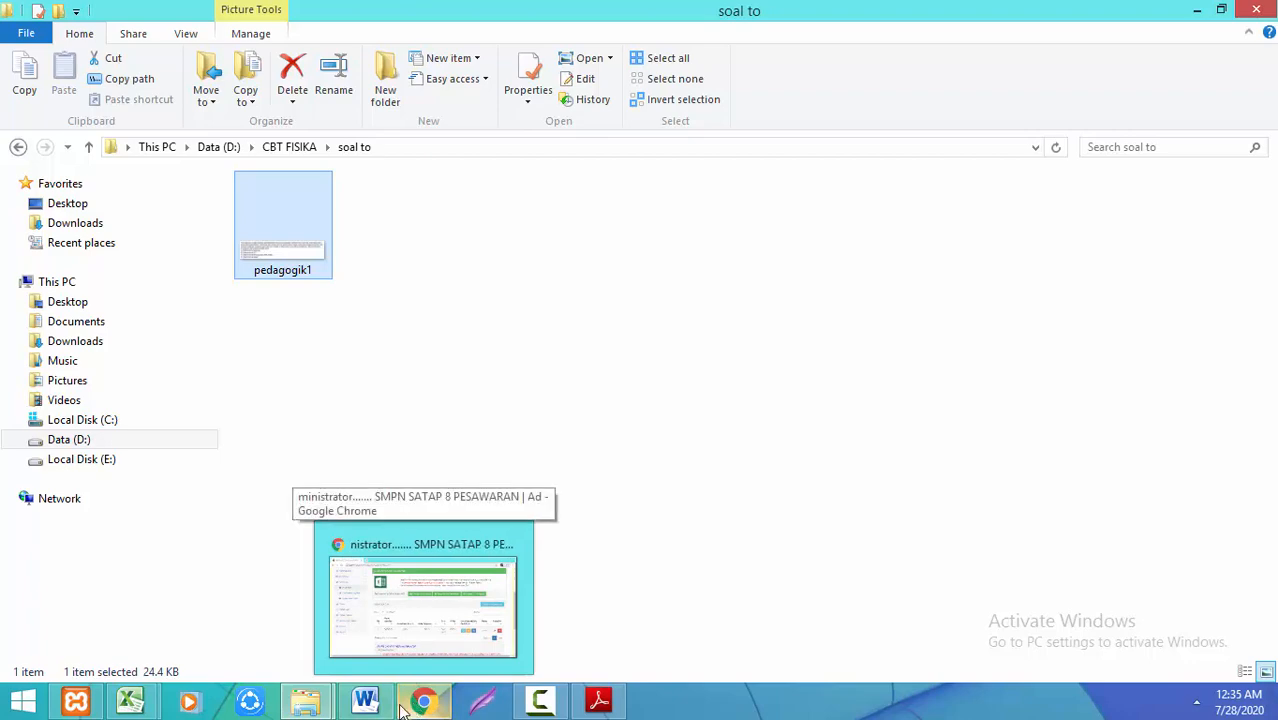
# Return to the PDF in Adobe Reader, capture the second question with options A to D, and save it as PNG pedagogik2 in soal to
pyautogui.click(597, 704)
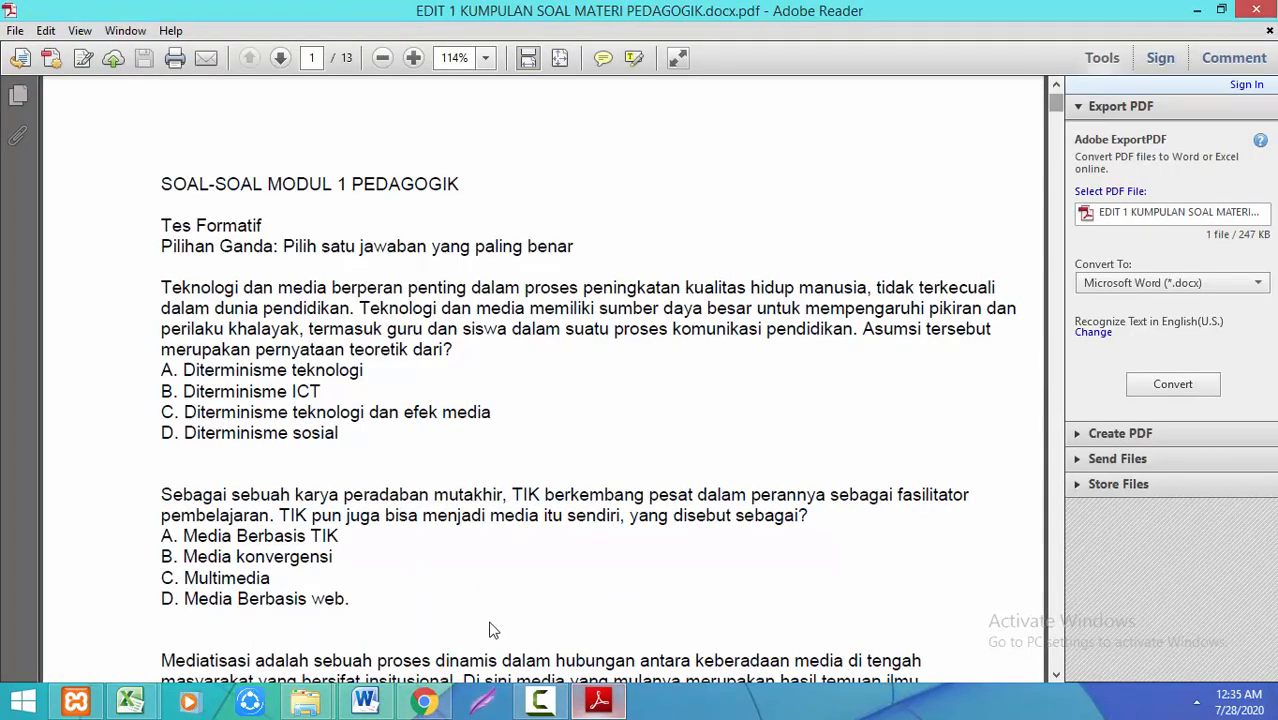
pyautogui.moveTo(1053, 104); pyautogui.dragTo(1059, 111)
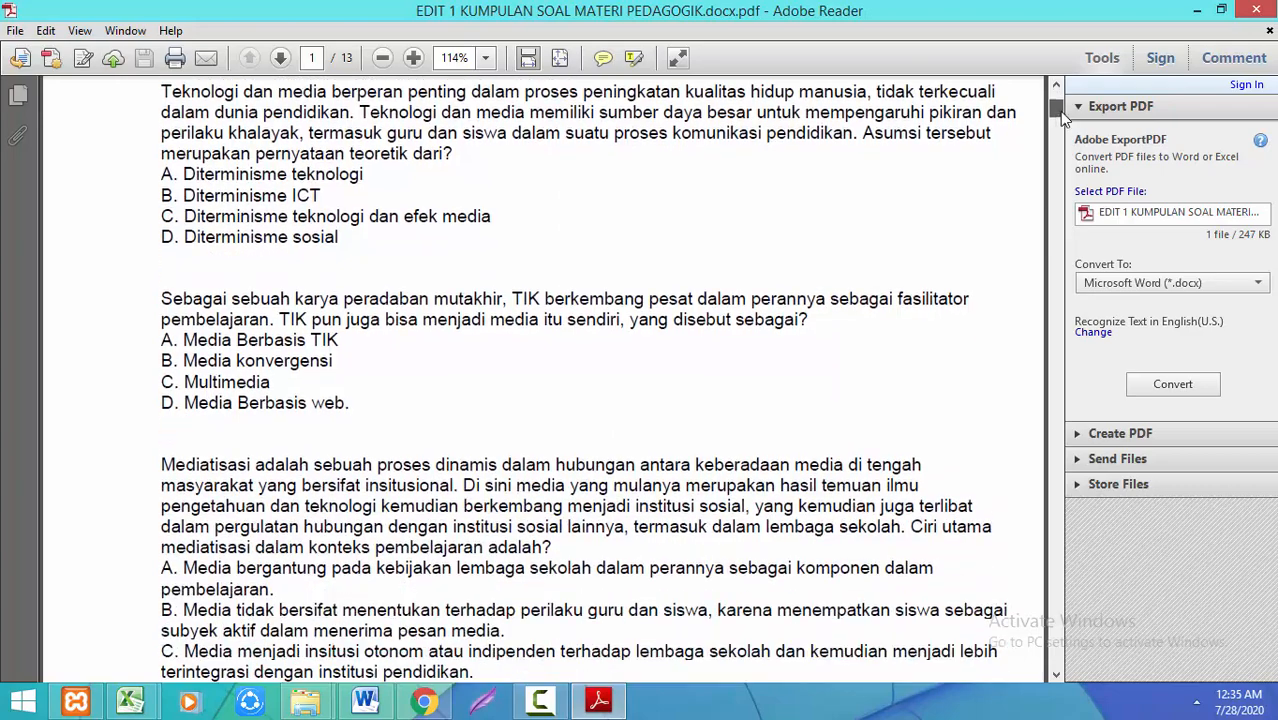
pyautogui.click(486, 704)
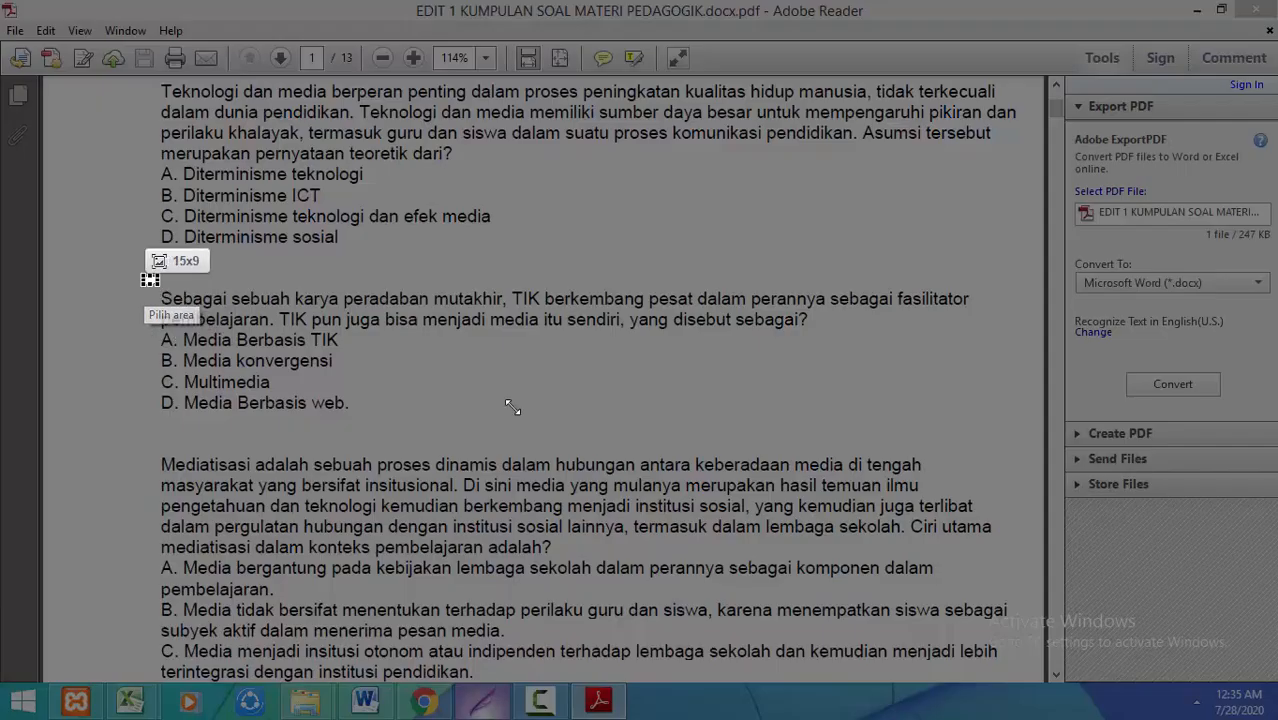
pyautogui.moveTo(512, 407); pyautogui.dragTo(982, 419)
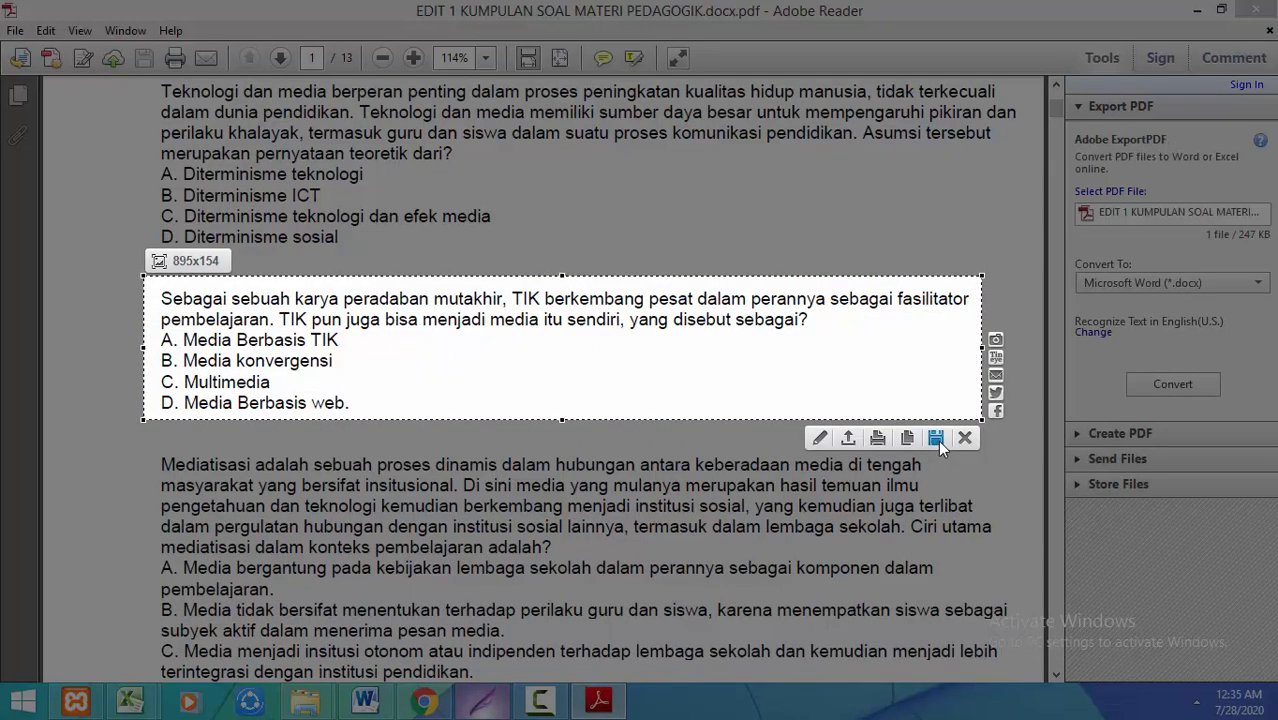
pyautogui.click(936, 438)
pyautogui.click(331, 336)
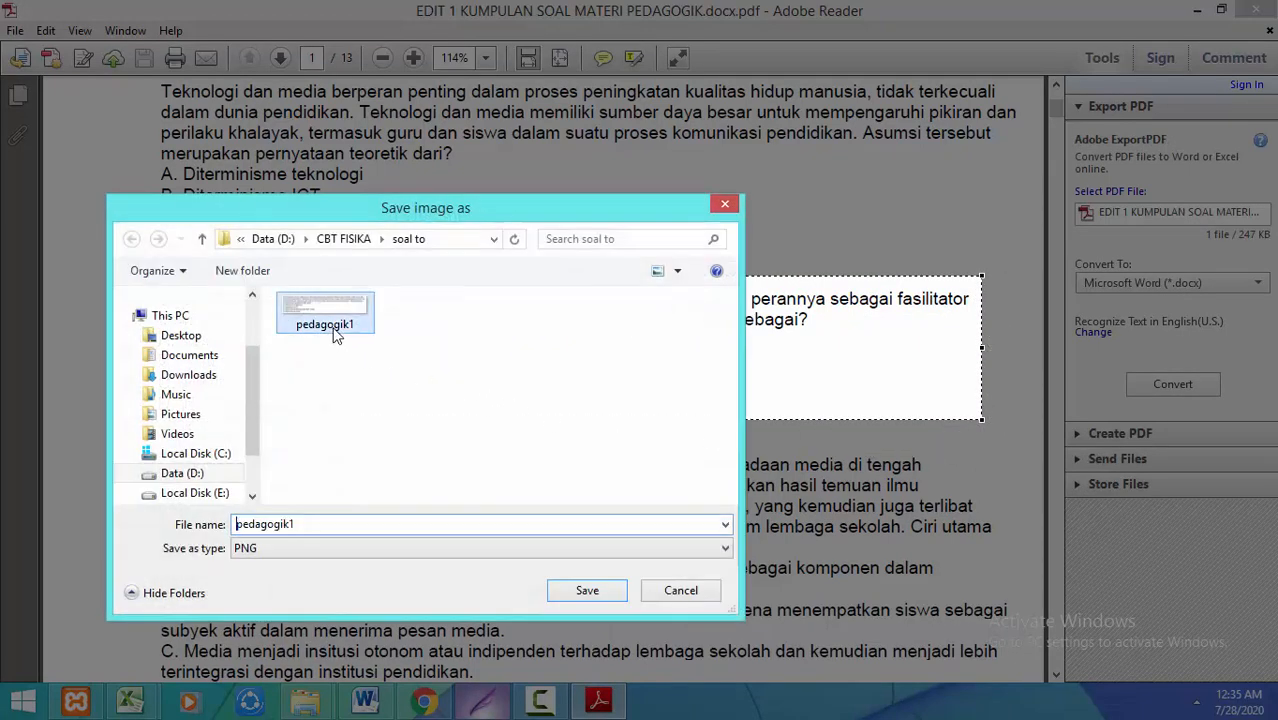
pyautogui.click(314, 523)
pyautogui.click(314, 523)
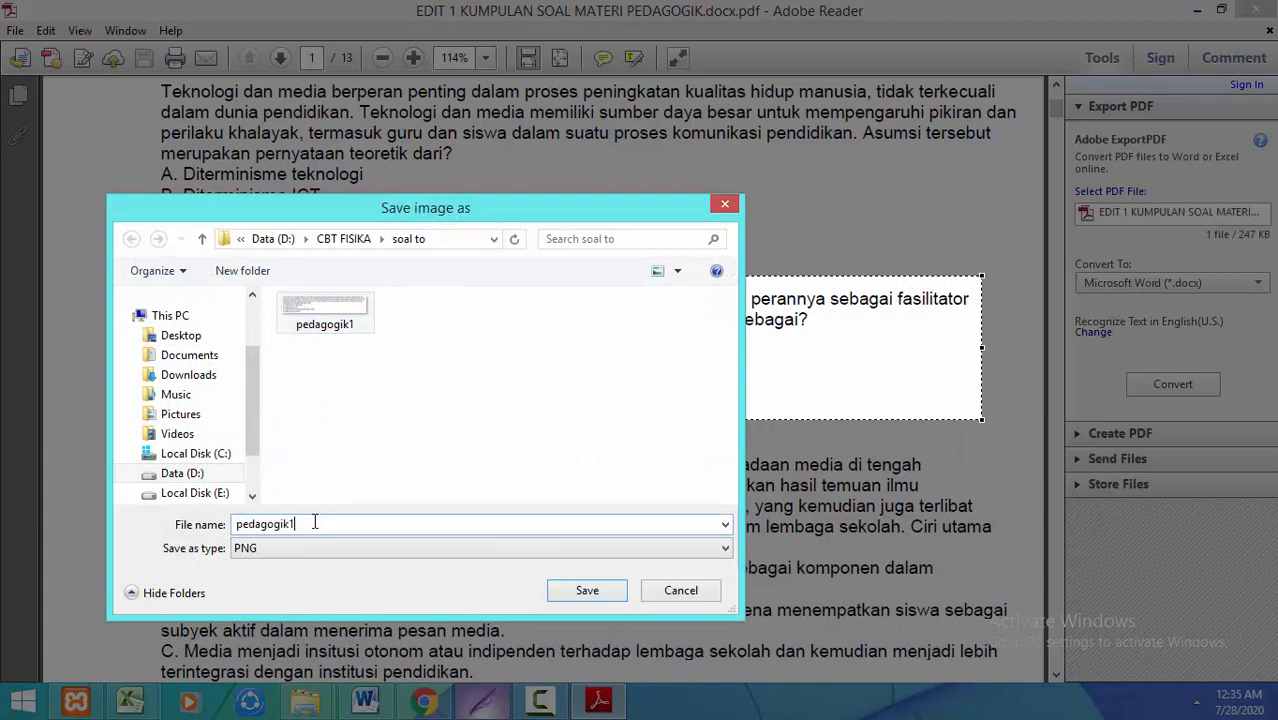
pyautogui.press('BackSpace')
pyautogui.write('2')
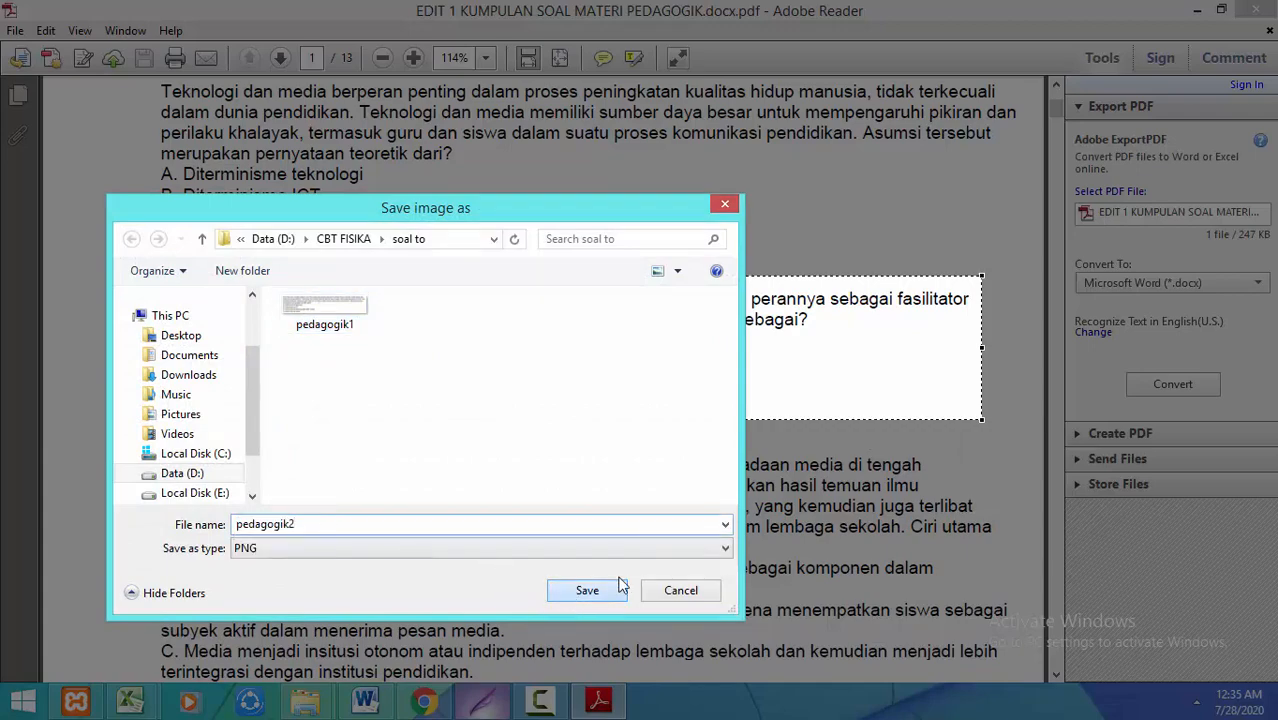
pyautogui.click(620, 585)
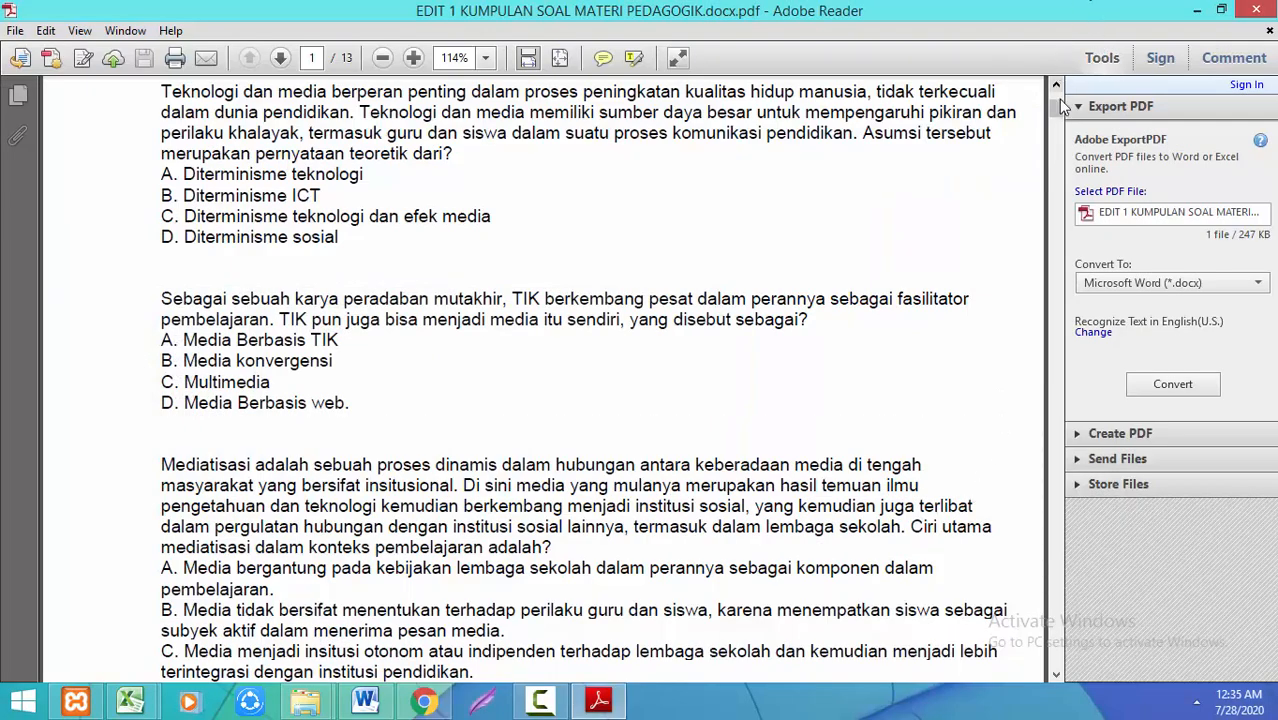
# Capture the third question, beginning Mediatisasi adalah, with options A to D and save it as PNG pedagogik3 in soal to
pyautogui.moveTo(1057, 104); pyautogui.dragTo(1066, 113)
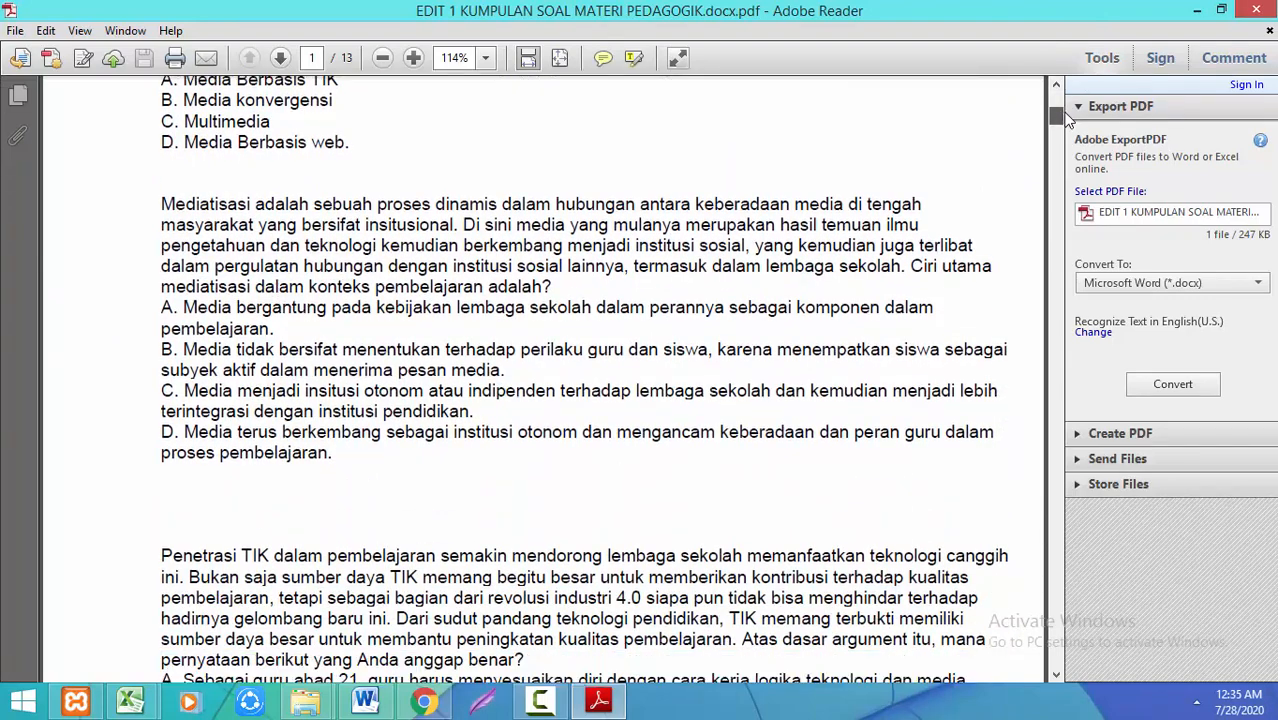
pyautogui.click(481, 700)
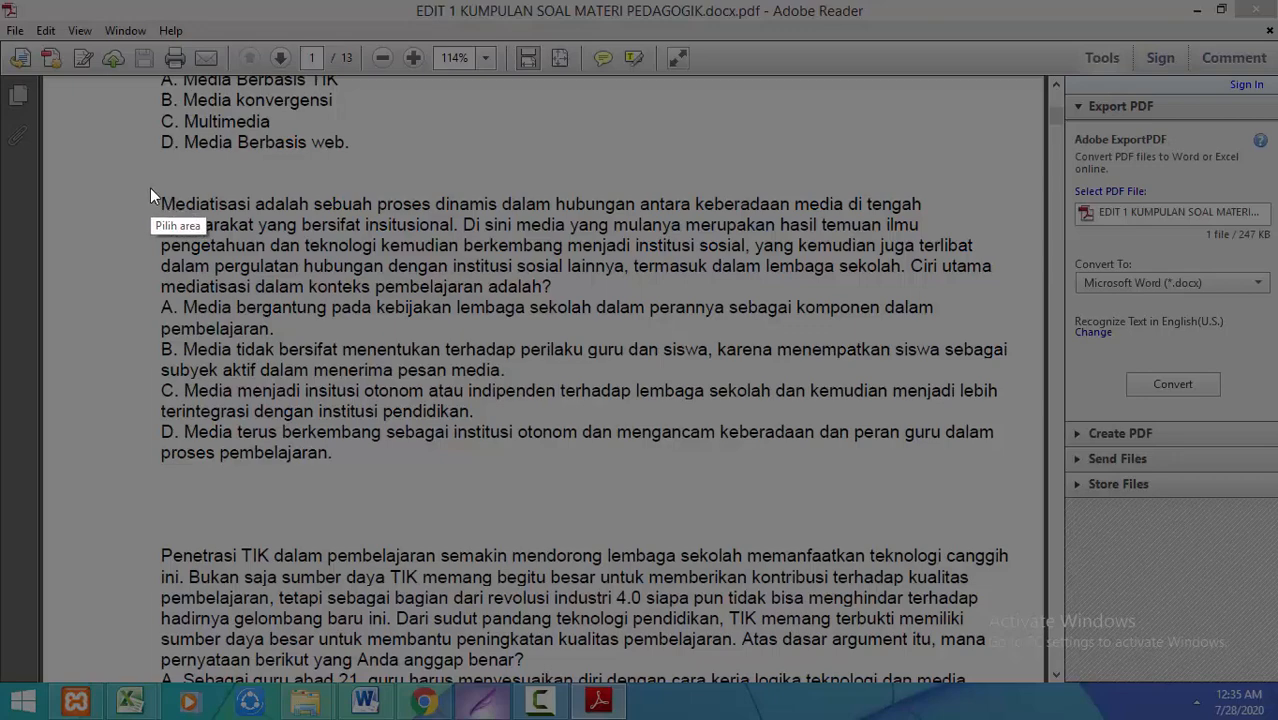
pyautogui.moveTo(150, 187); pyautogui.dragTo(1021, 478)
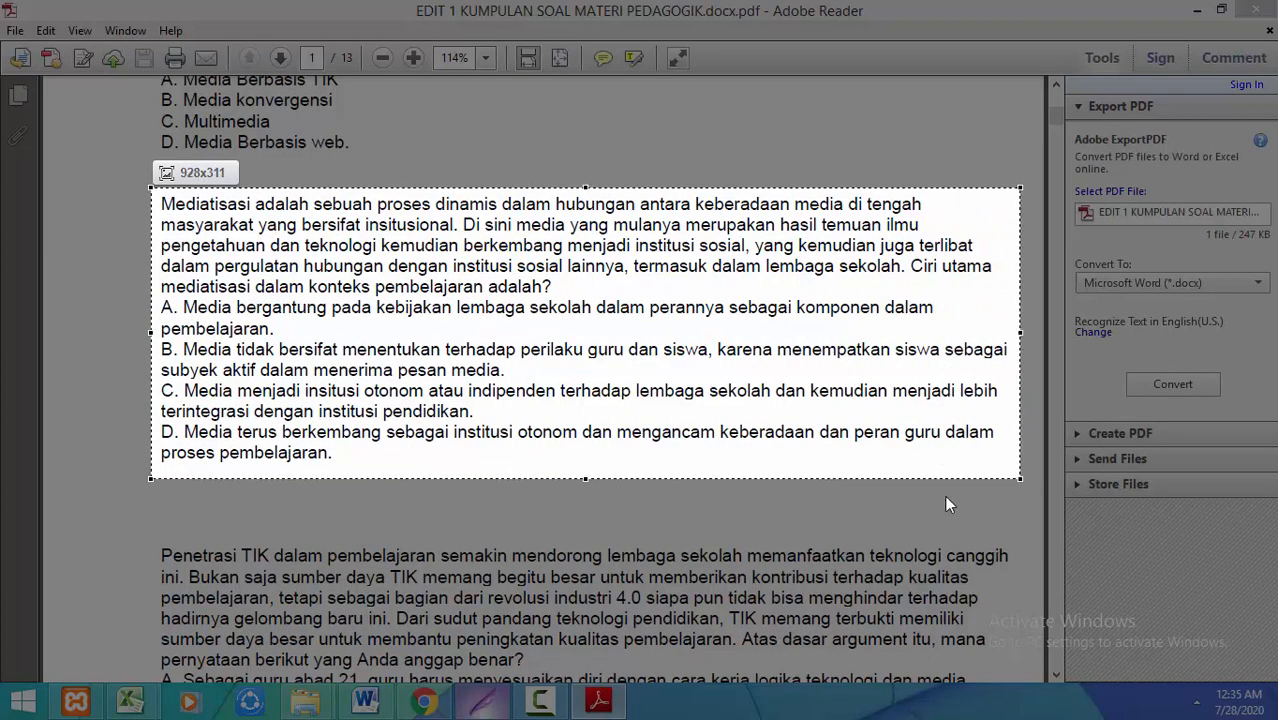
pyautogui.click(974, 497)
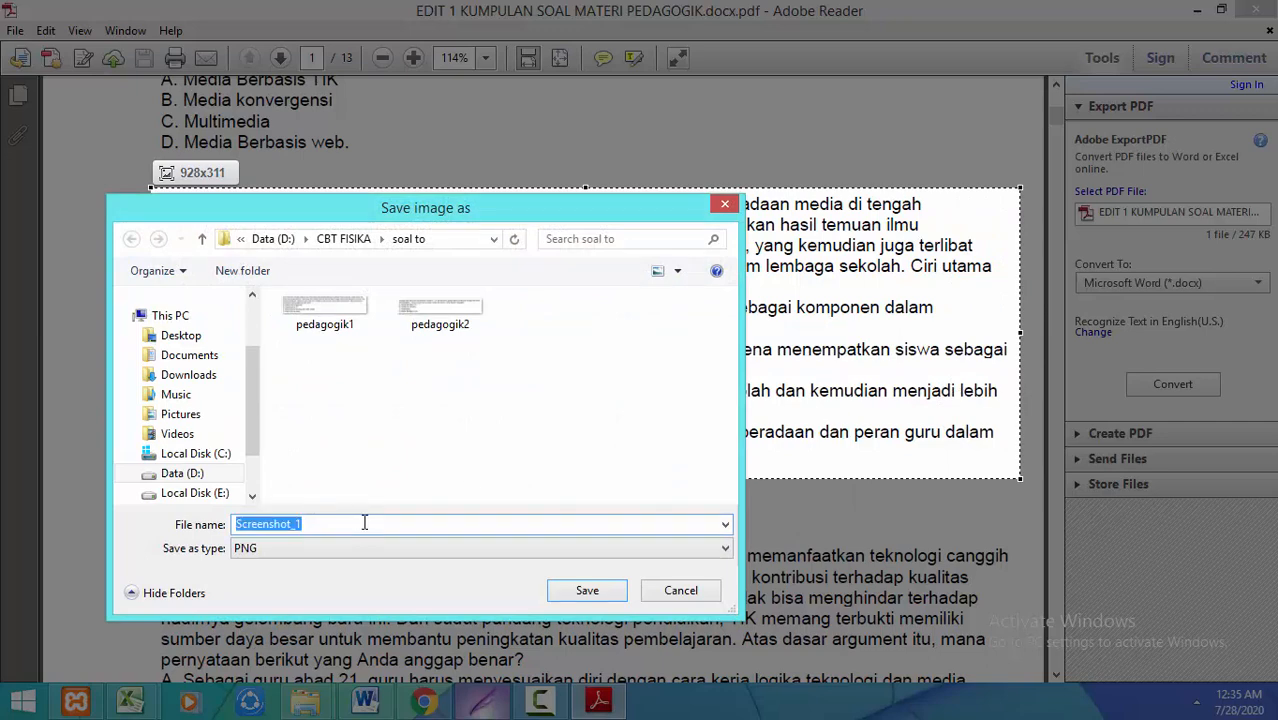
pyautogui.click(364, 522)
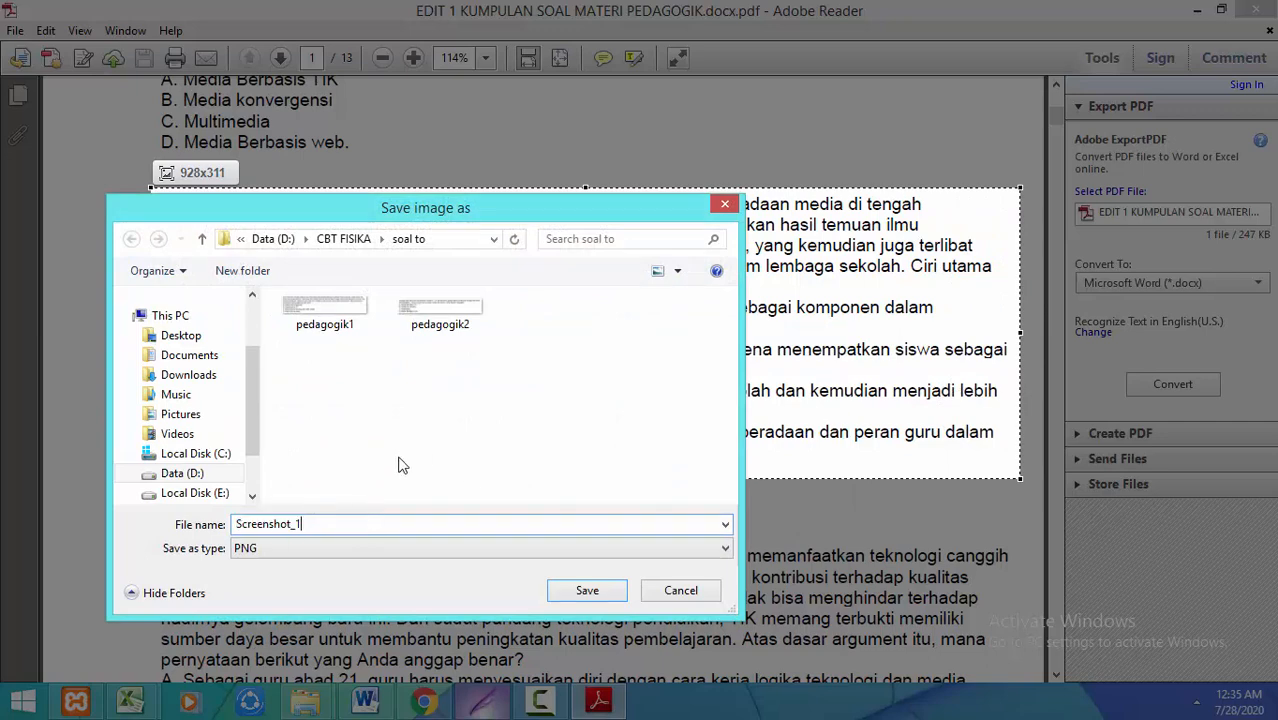
pyautogui.click(456, 333)
pyautogui.doubleClick(345, 516)
pyautogui.click(347, 523)
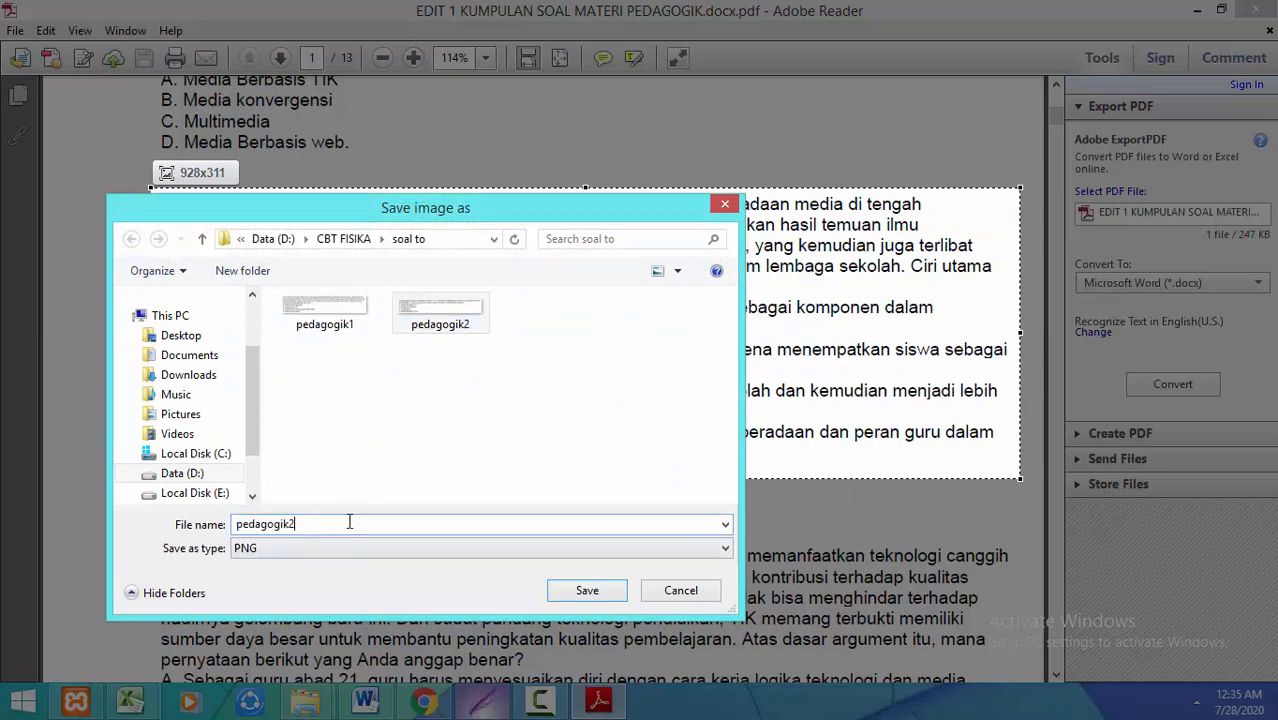
pyautogui.press('BackSpace')
pyautogui.write('3')
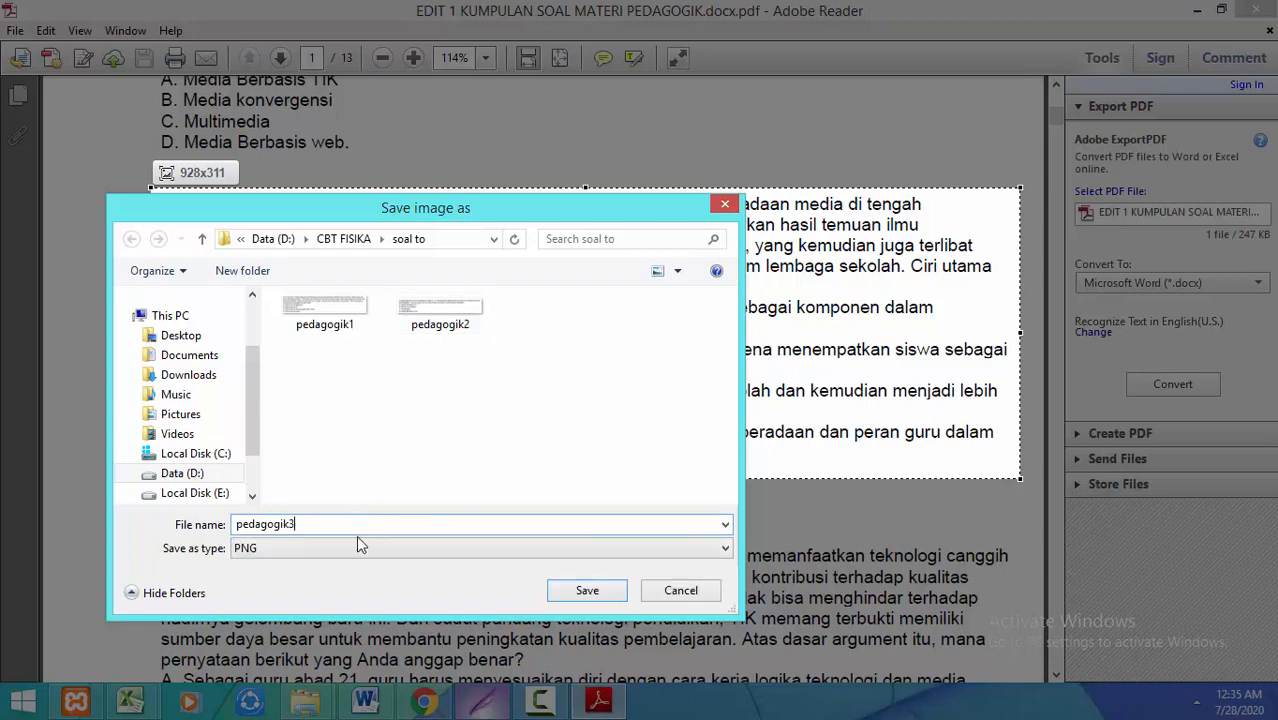
pyautogui.click(567, 590)
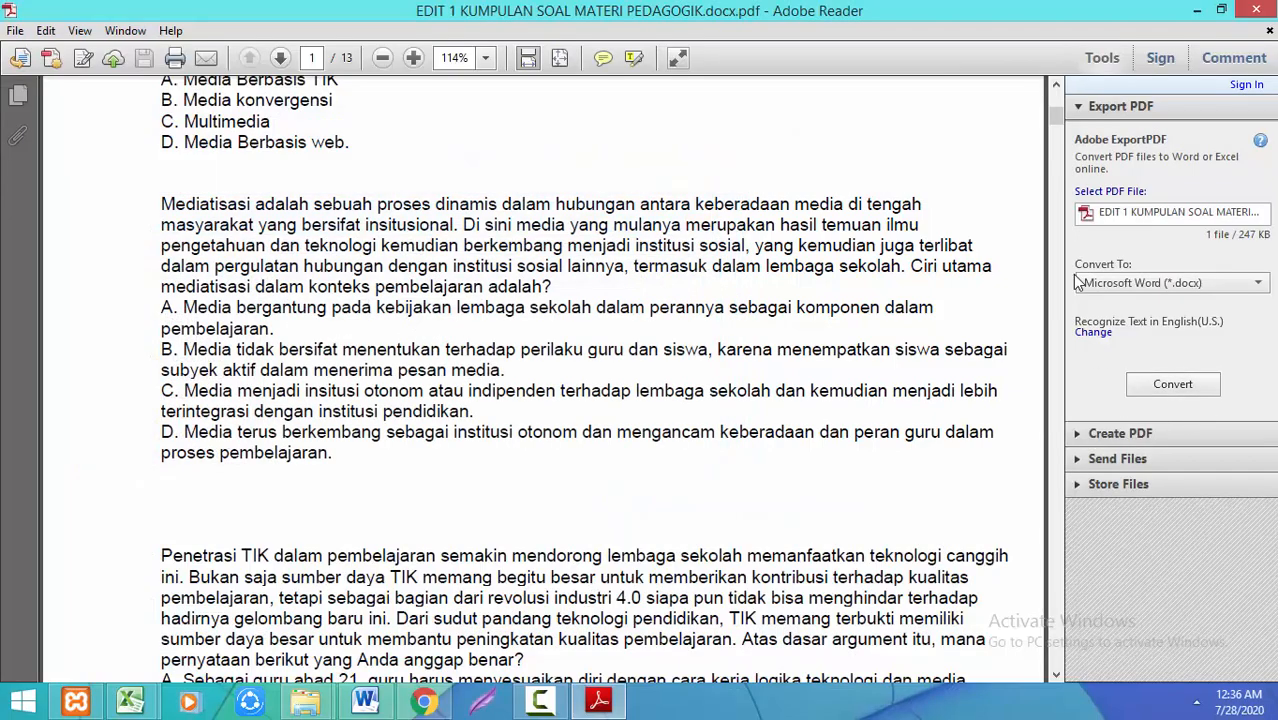
# Capture the fourth question, beginning Penetrasi TIK, with options A to D and save it as PNG pedagogik4 in soal to
pyautogui.moveTo(1055, 122); pyautogui.dragTo(1058, 137)
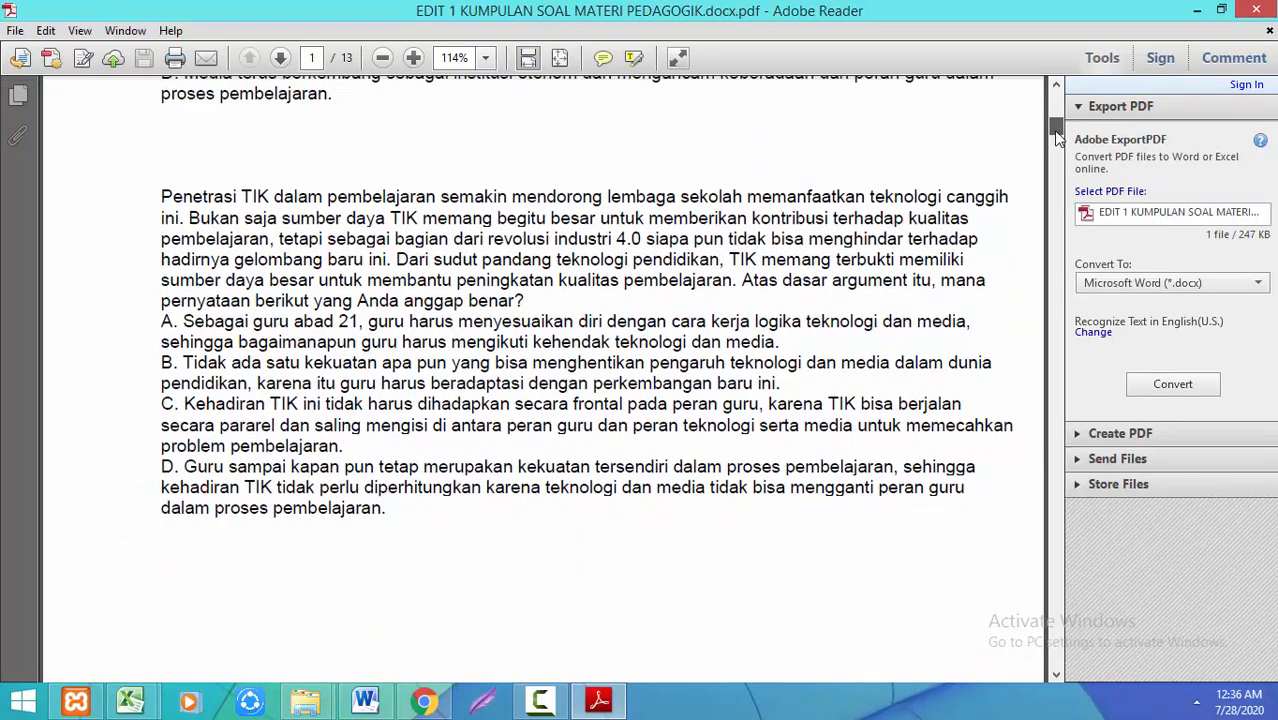
pyautogui.click(481, 700)
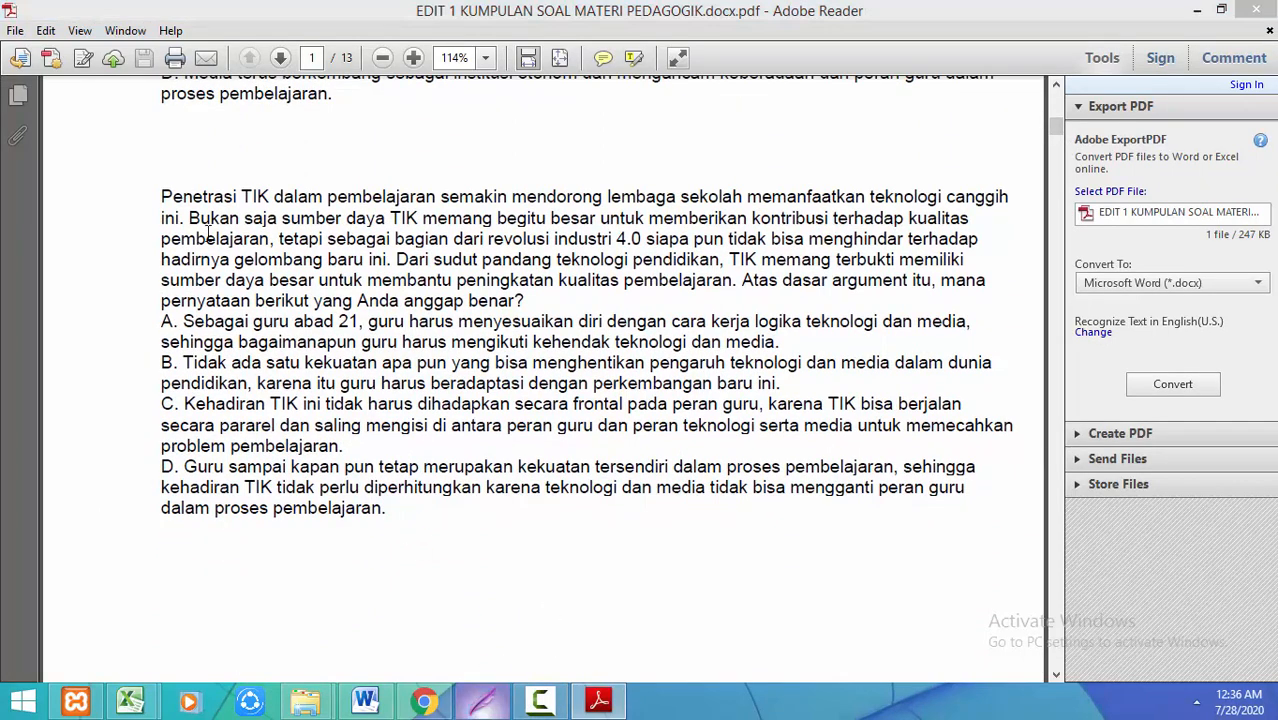
pyautogui.moveTo(153, 177); pyautogui.dragTo(1025, 527)
pyautogui.click(978, 542)
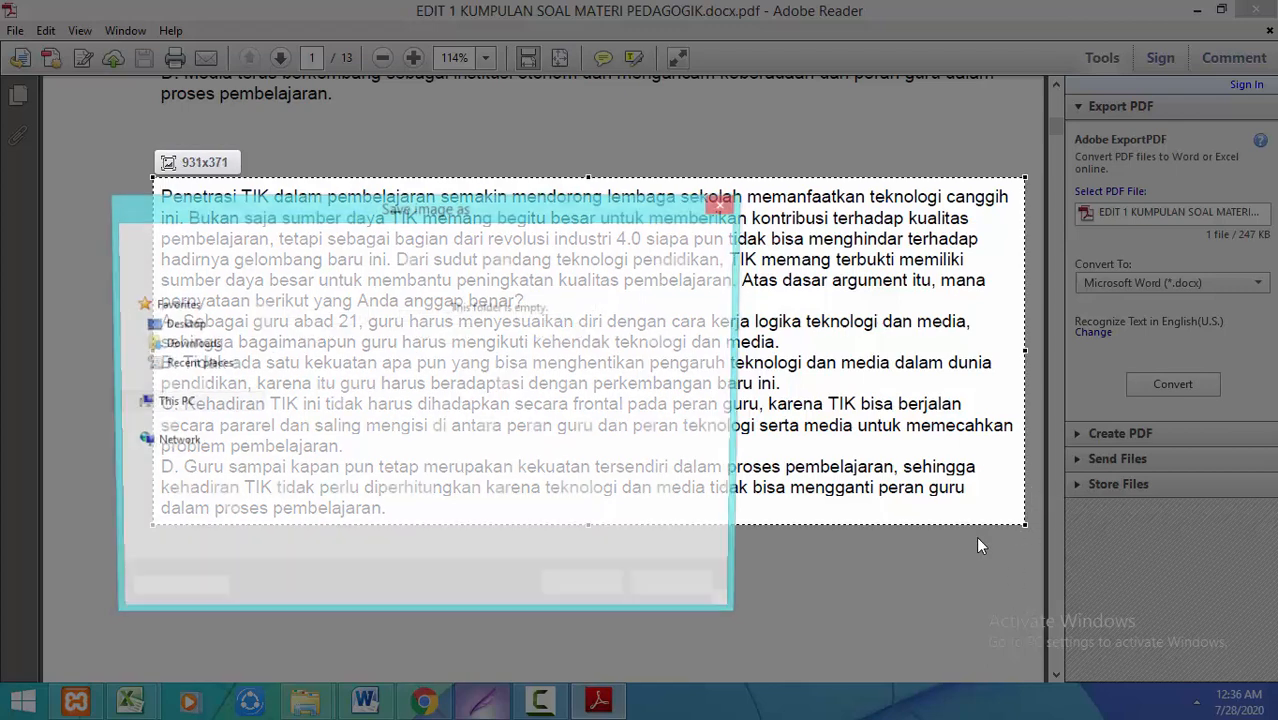
pyautogui.click(433, 528)
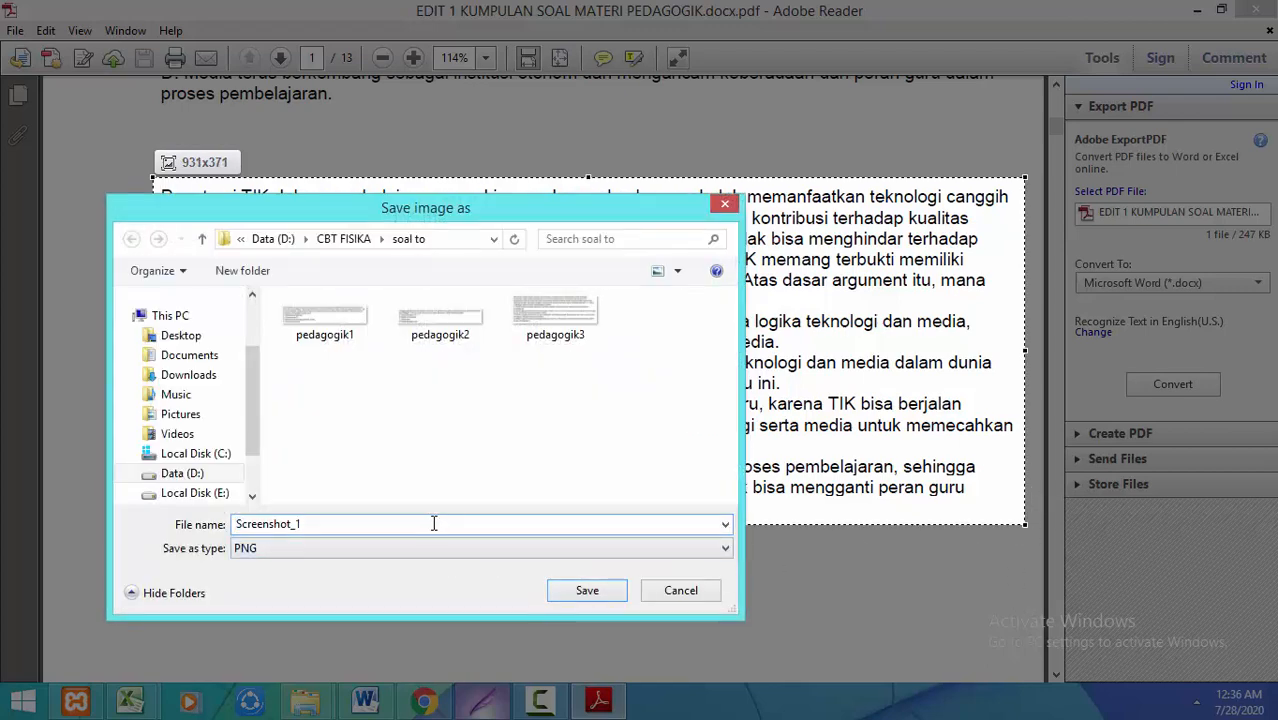
pyautogui.doubleClick(341, 528)
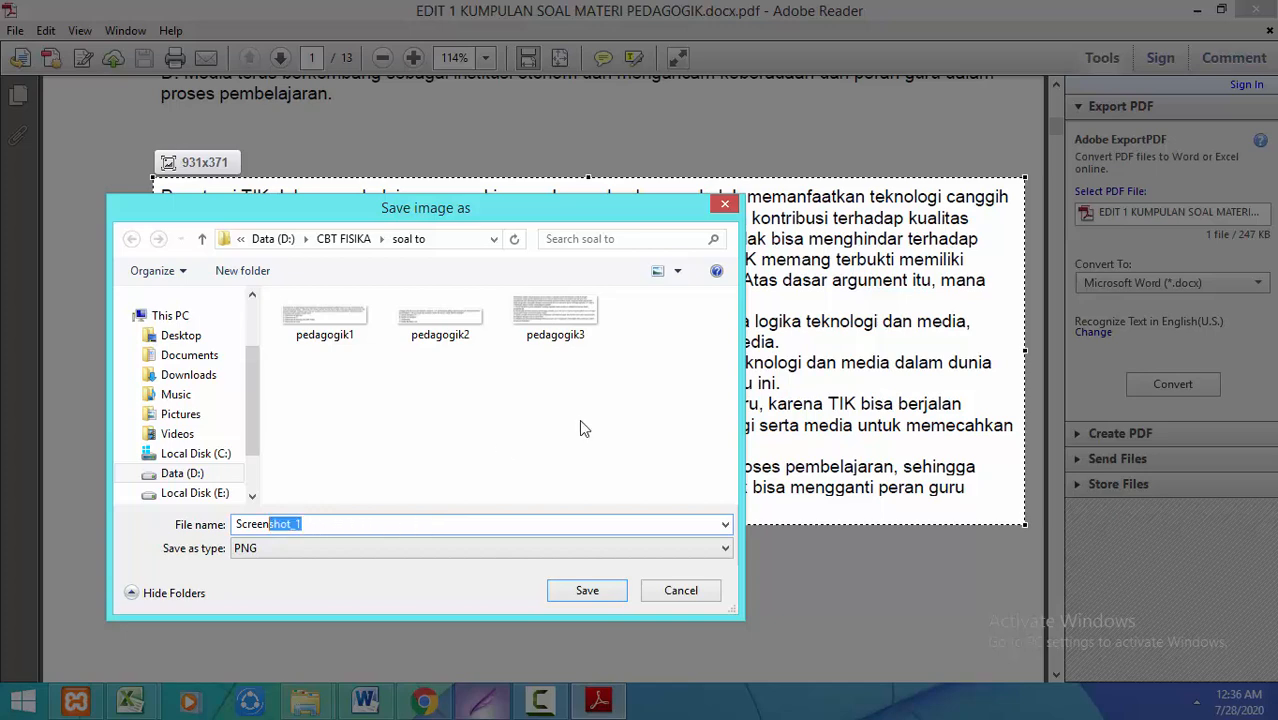
pyautogui.click(570, 335)
pyautogui.click(377, 528)
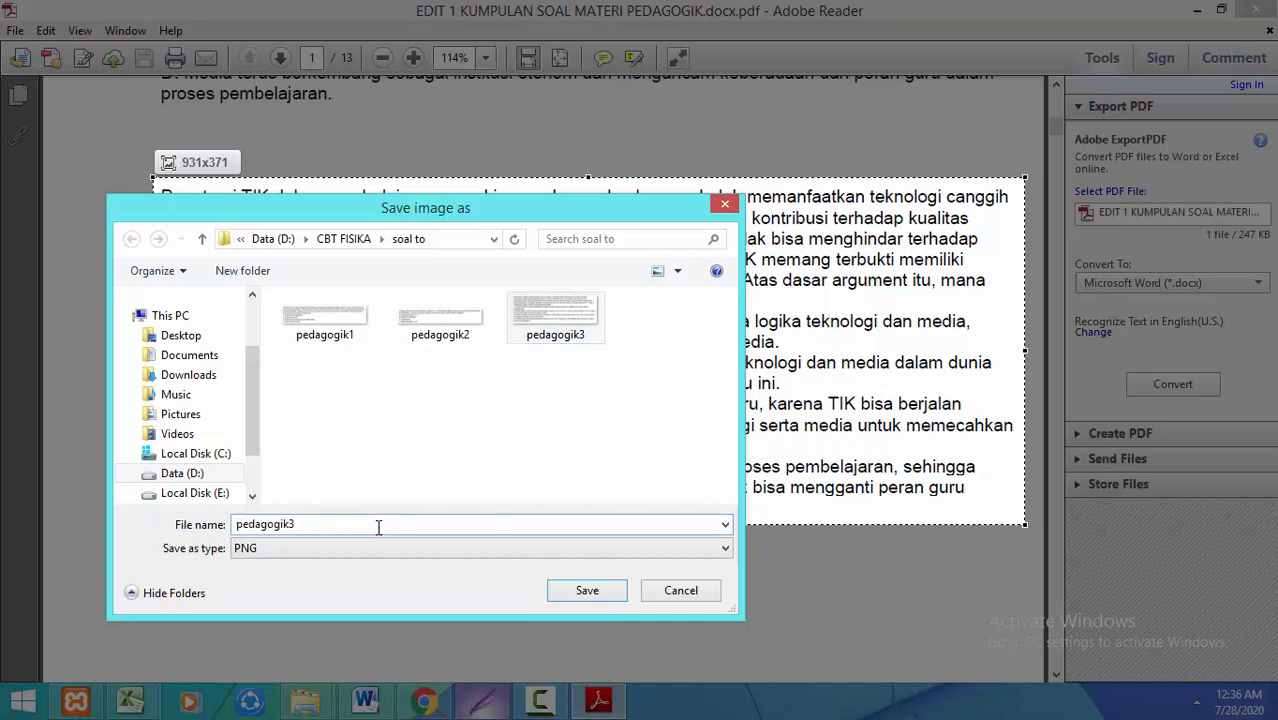
pyautogui.press('BackSpace')
pyautogui.write('4')
pyautogui.click(587, 592)
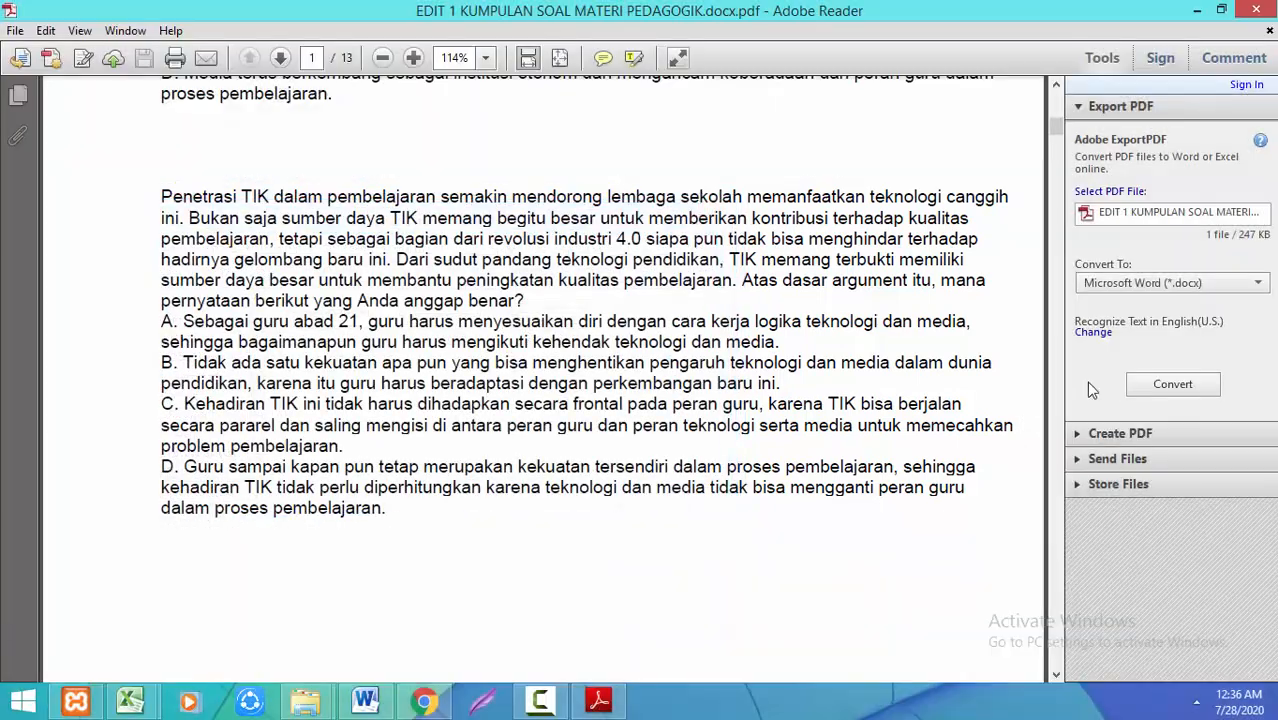
# Capture the fifth question, beginning Salah satu pemanfaatan utama media, with options a to d and save it as PNG pedagogik5 in soal to
pyautogui.scroll(-10, 1052, 145)
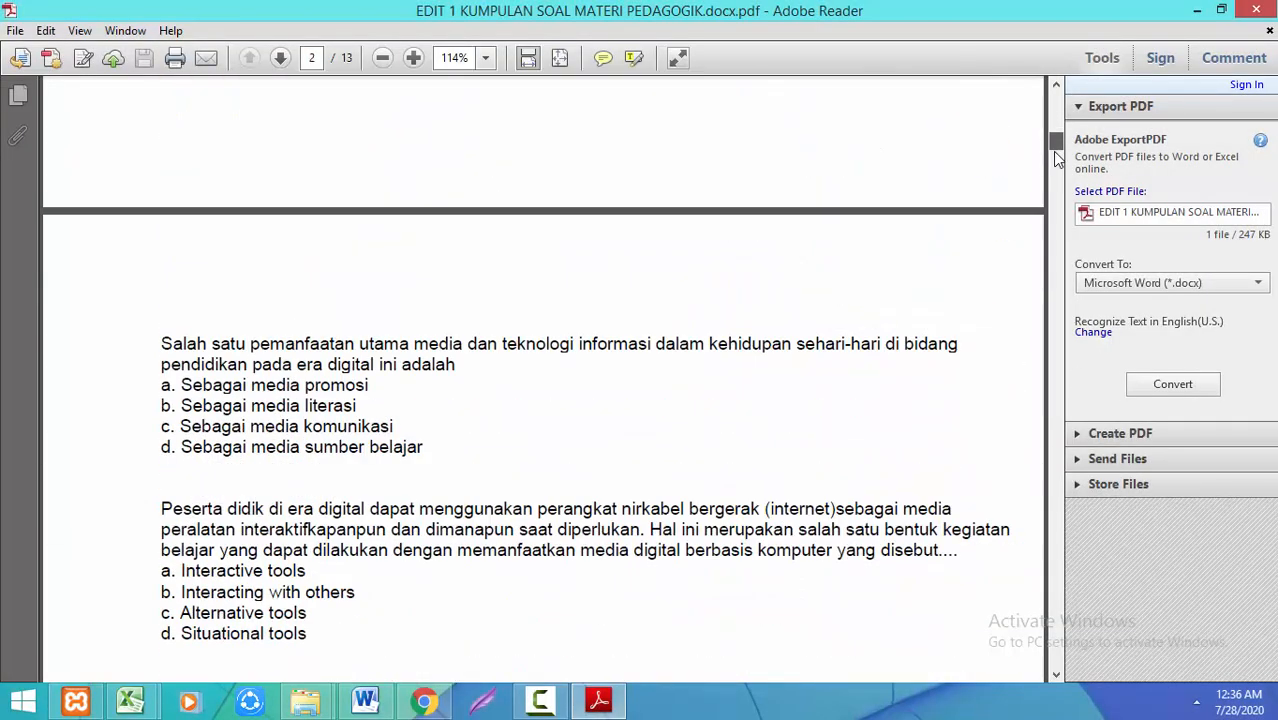
pyautogui.click(485, 702)
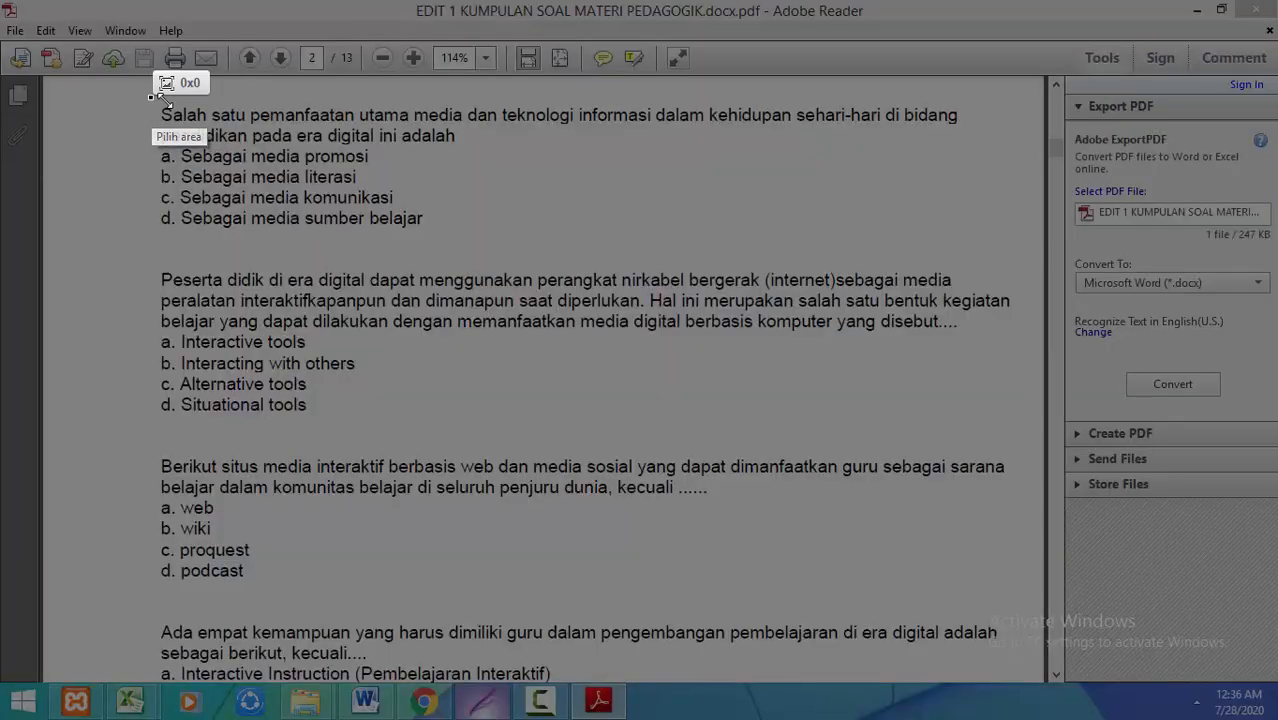
pyautogui.moveTo(151, 97); pyautogui.dragTo(972, 240)
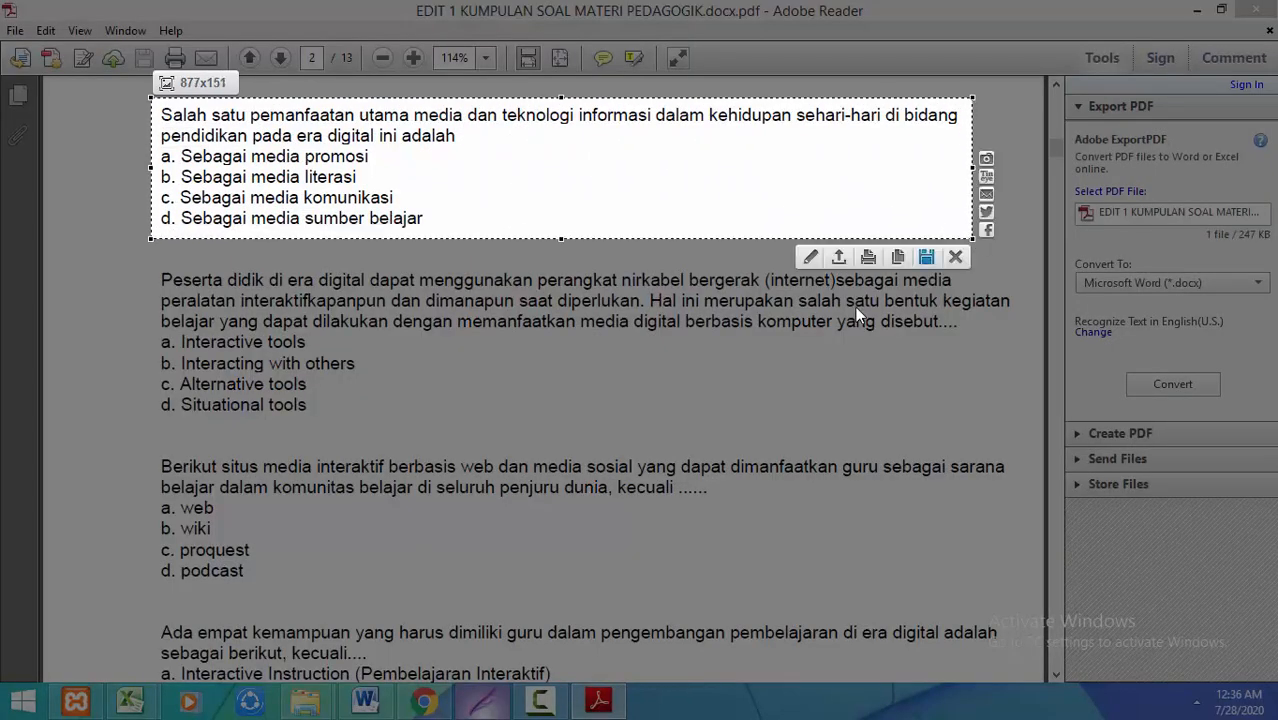
pyautogui.click(922, 257)
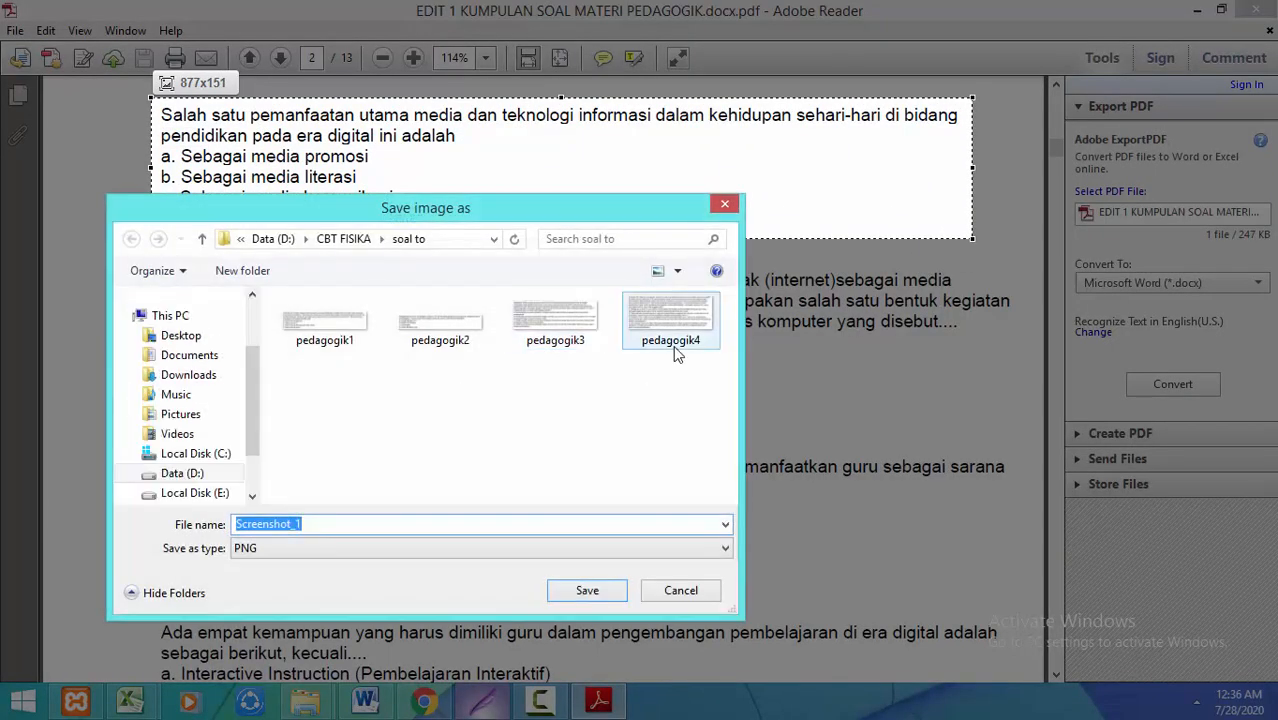
pyautogui.click(676, 352)
pyautogui.click(302, 523)
pyautogui.click(302, 523)
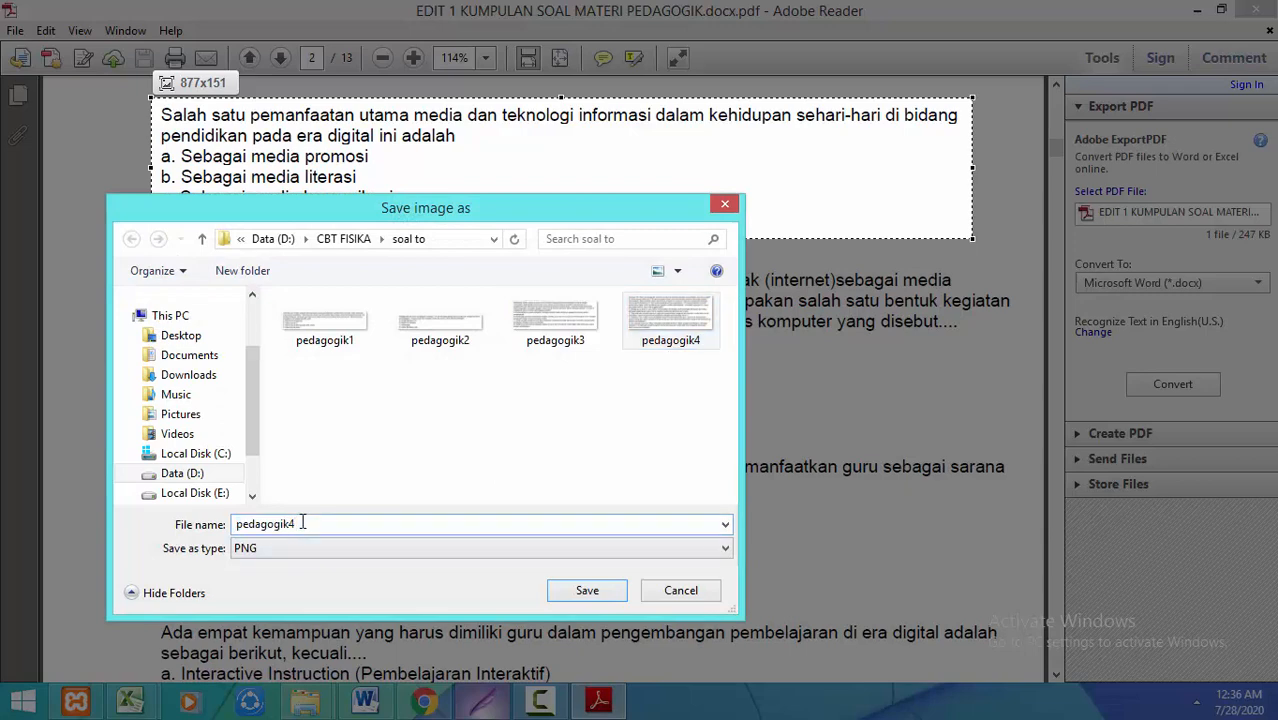
pyautogui.press('BackSpace')
pyautogui.write('5')
pyautogui.click(587, 591)
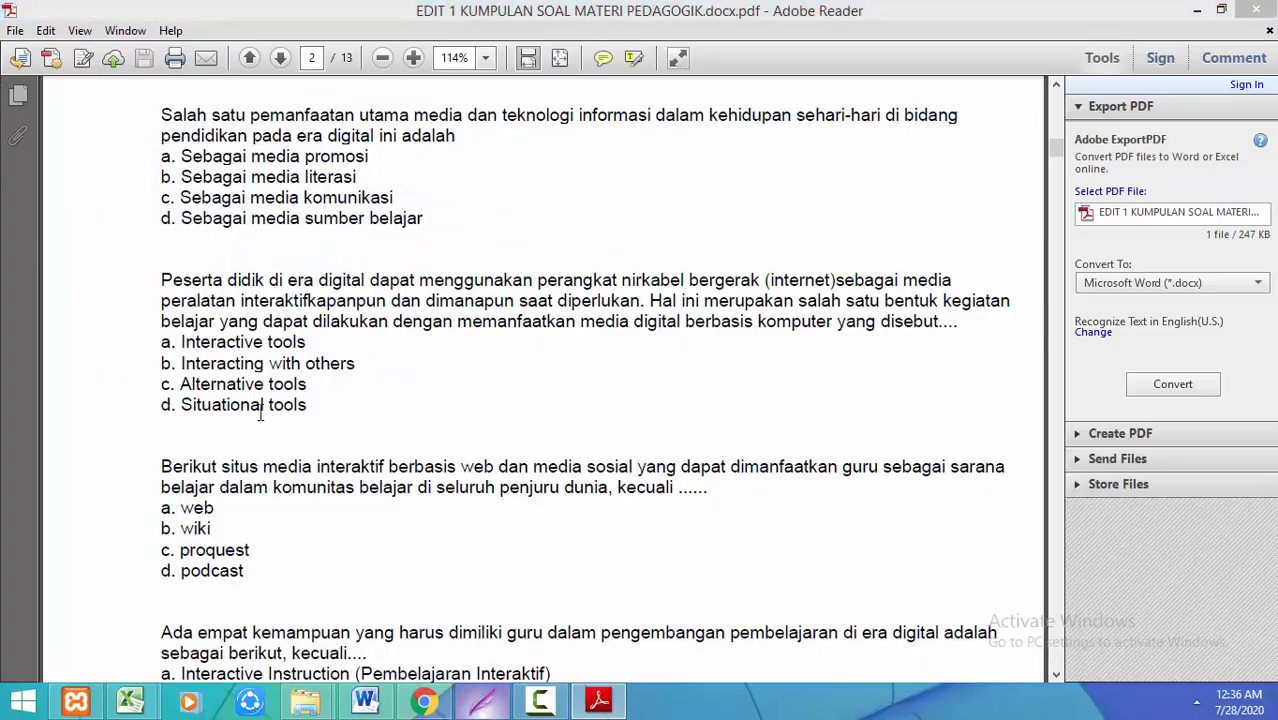
# Capture the sixth question, beginning Peserta didik di era digital, with options a to d and save it as PNG pedagogik6 in soal to
pyautogui.press('Print')
pyautogui.moveTo(149, 262); pyautogui.dragTo(1021, 421)
pyautogui.click(976, 437)
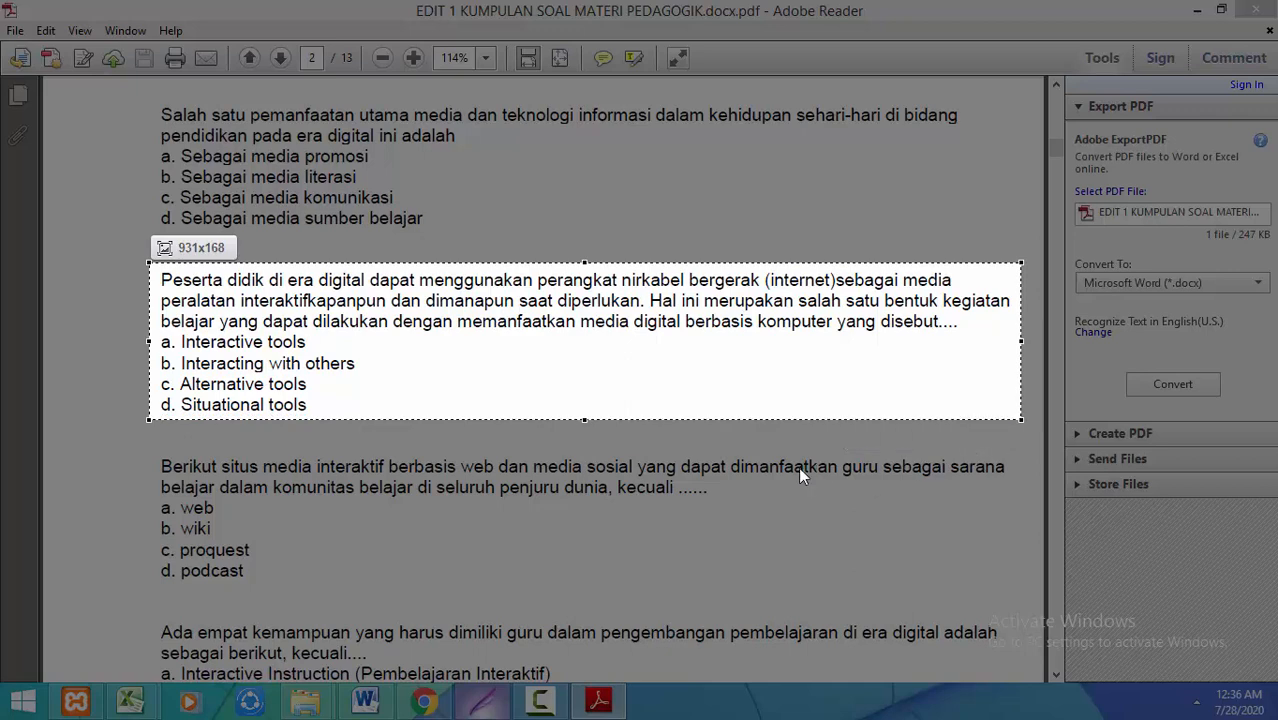
pyautogui.click(327, 370)
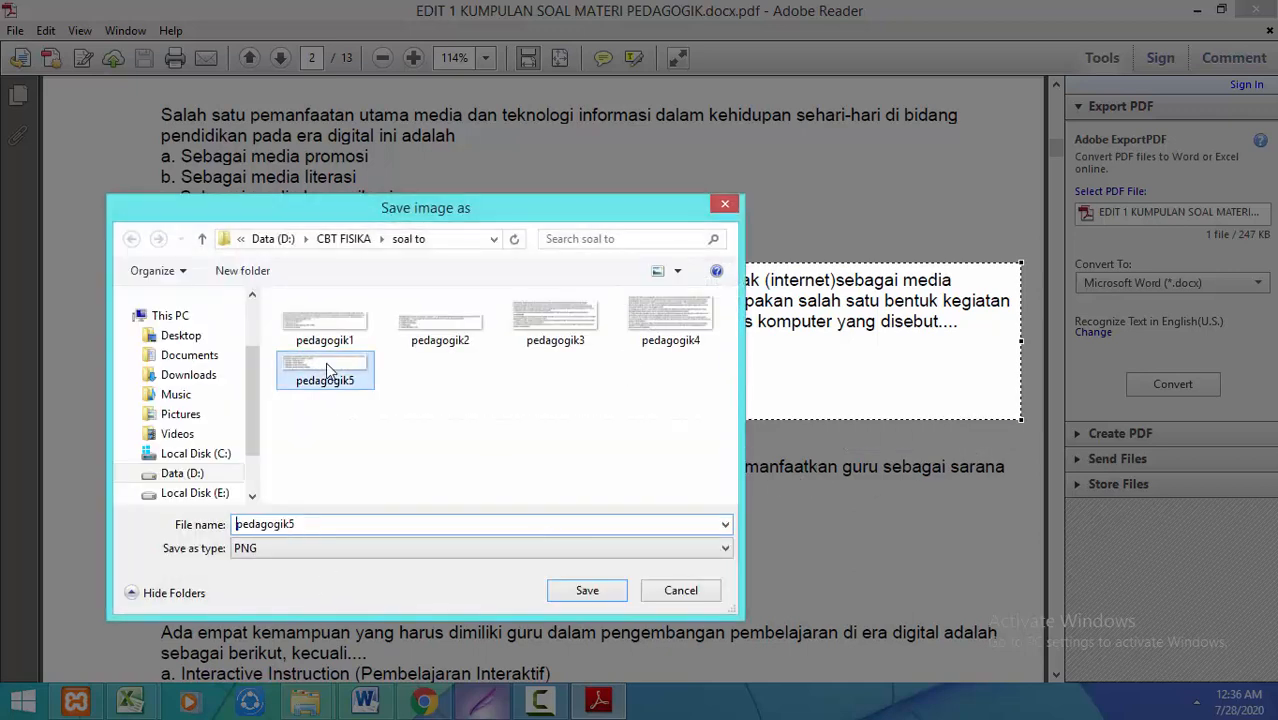
pyautogui.click(336, 523)
pyautogui.click(334, 524)
pyautogui.press('BackSpace')
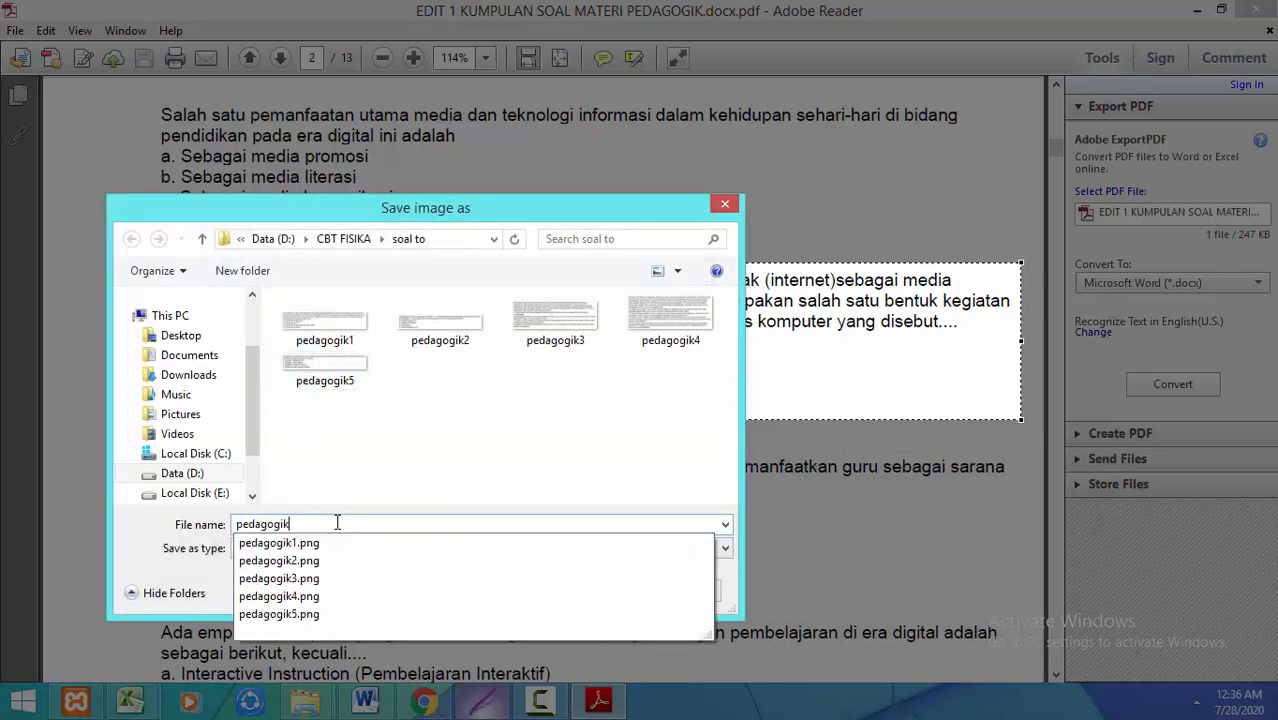
pyautogui.write('6')
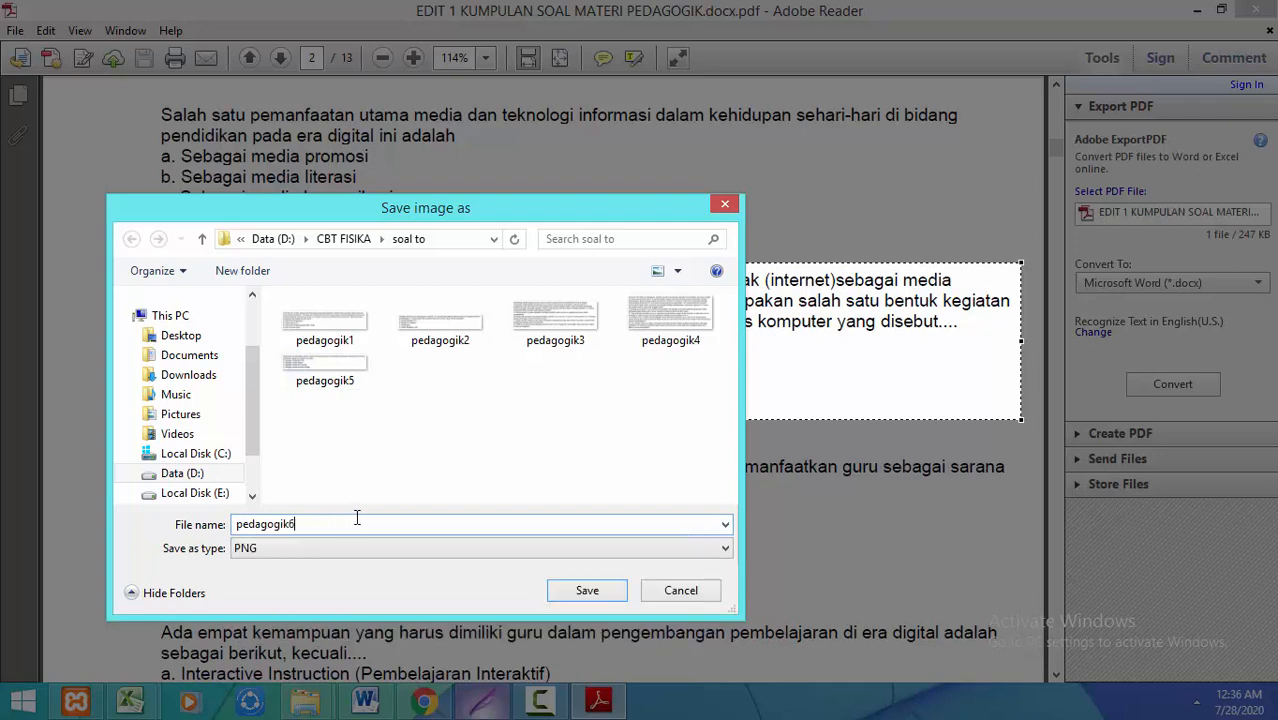
pyautogui.click(594, 597)
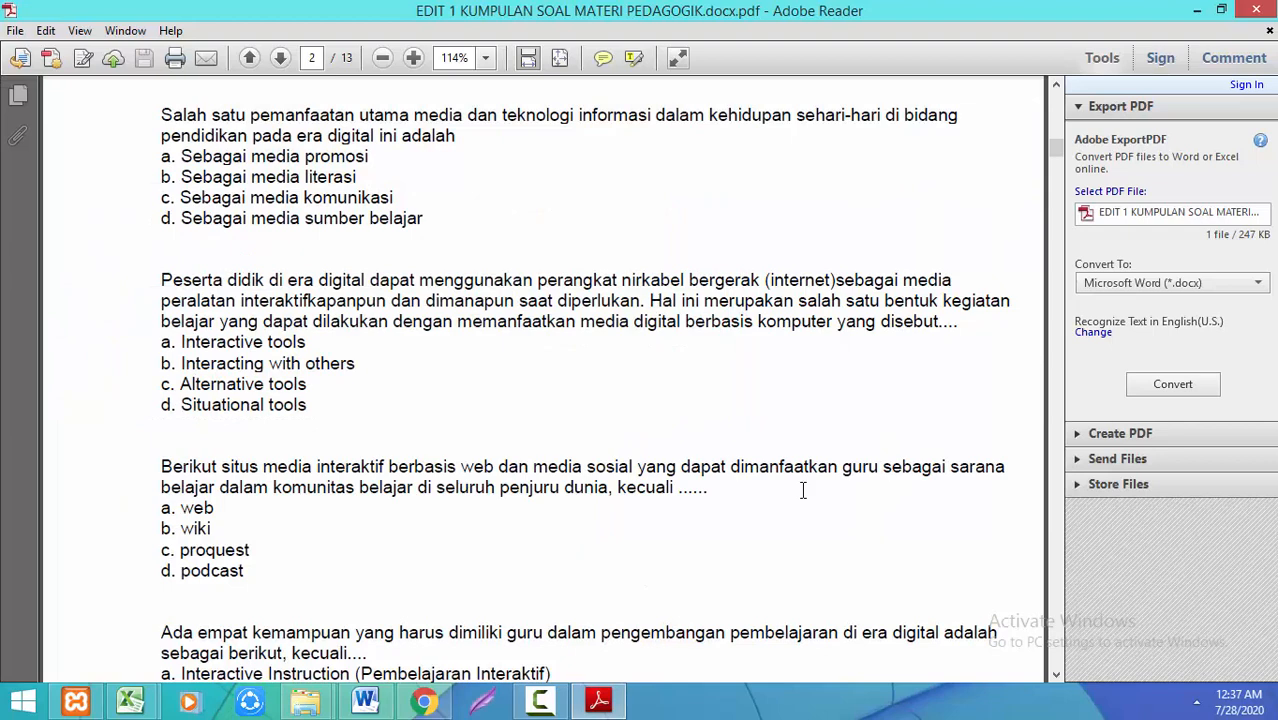
# Close the PDF and look through the numbered pedagogik images in the soal to folder, down to pedagogik79
pyautogui.click(1260, 17)
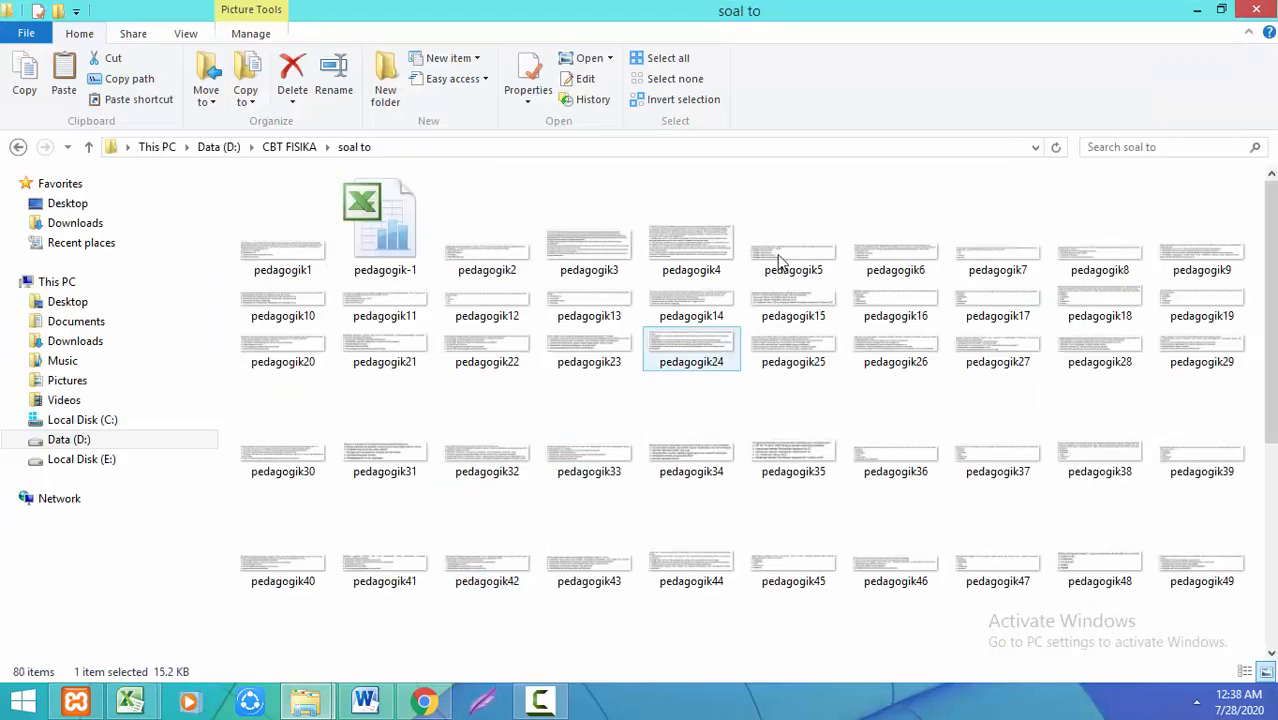
pyautogui.click(891, 227)
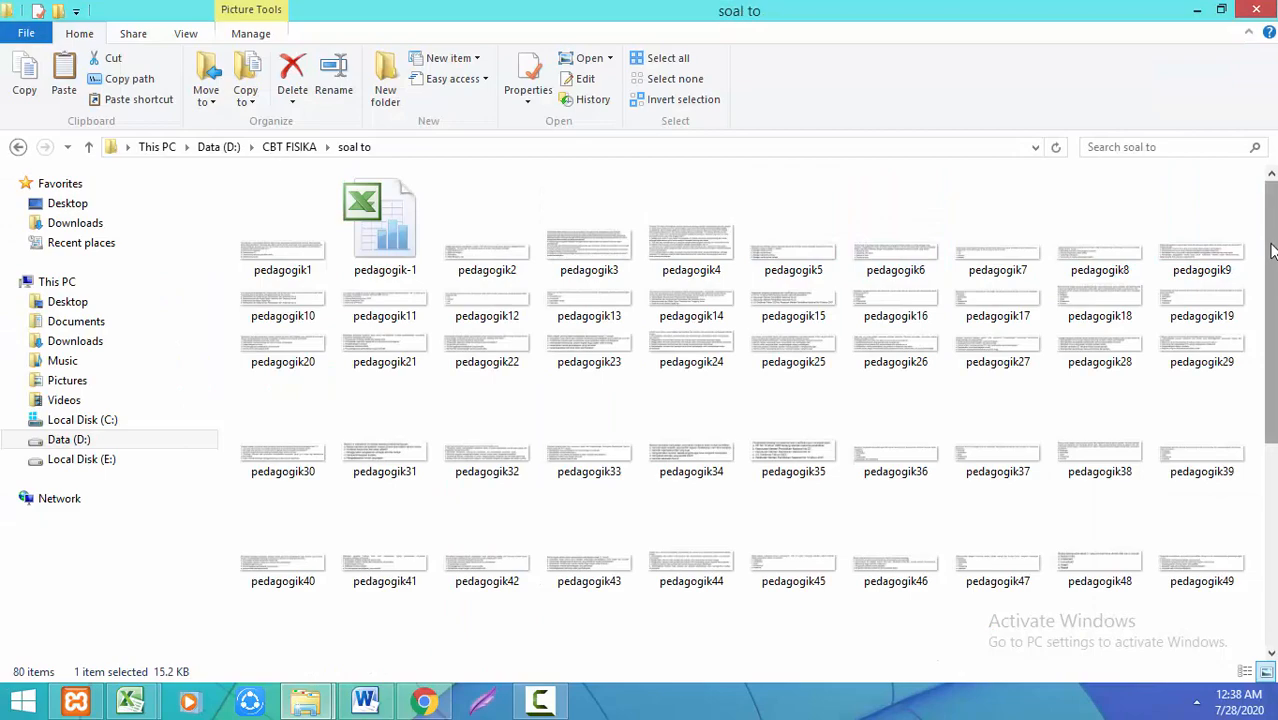
pyautogui.moveTo(1271, 250); pyautogui.dragTo(1273, 470)
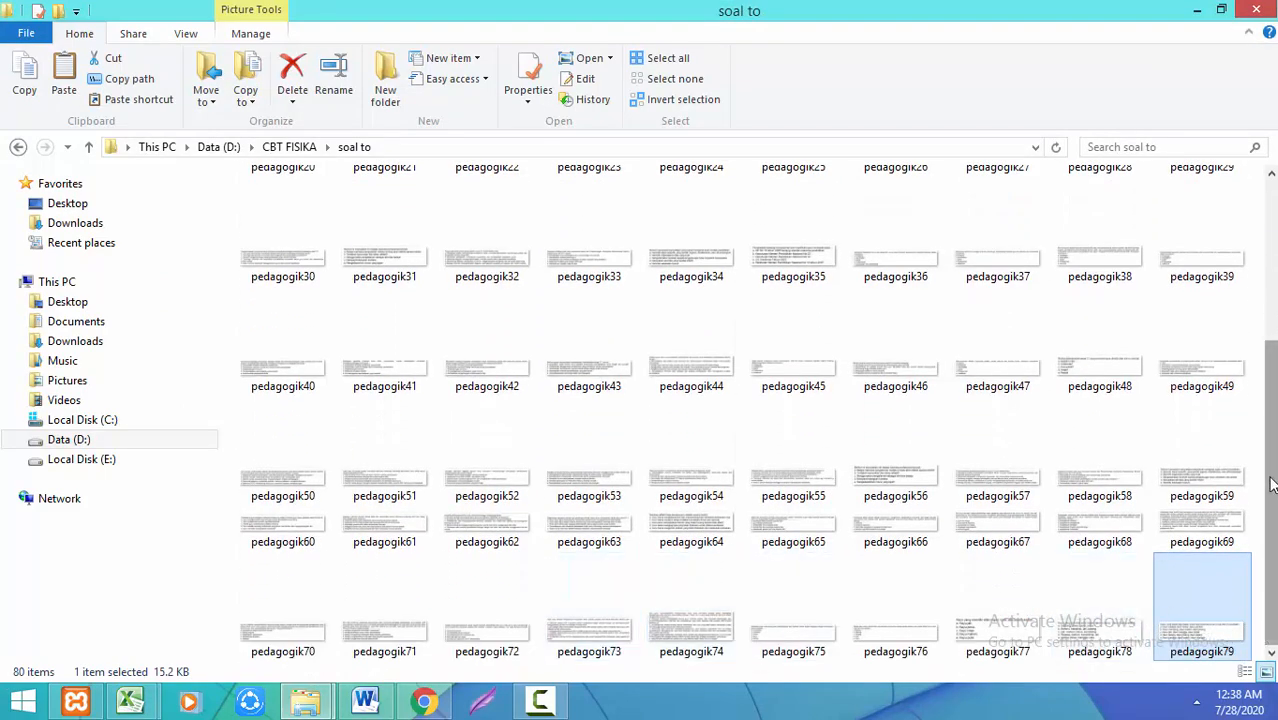
pyautogui.moveTo(1271, 484); pyautogui.dragTo(1271, 326)
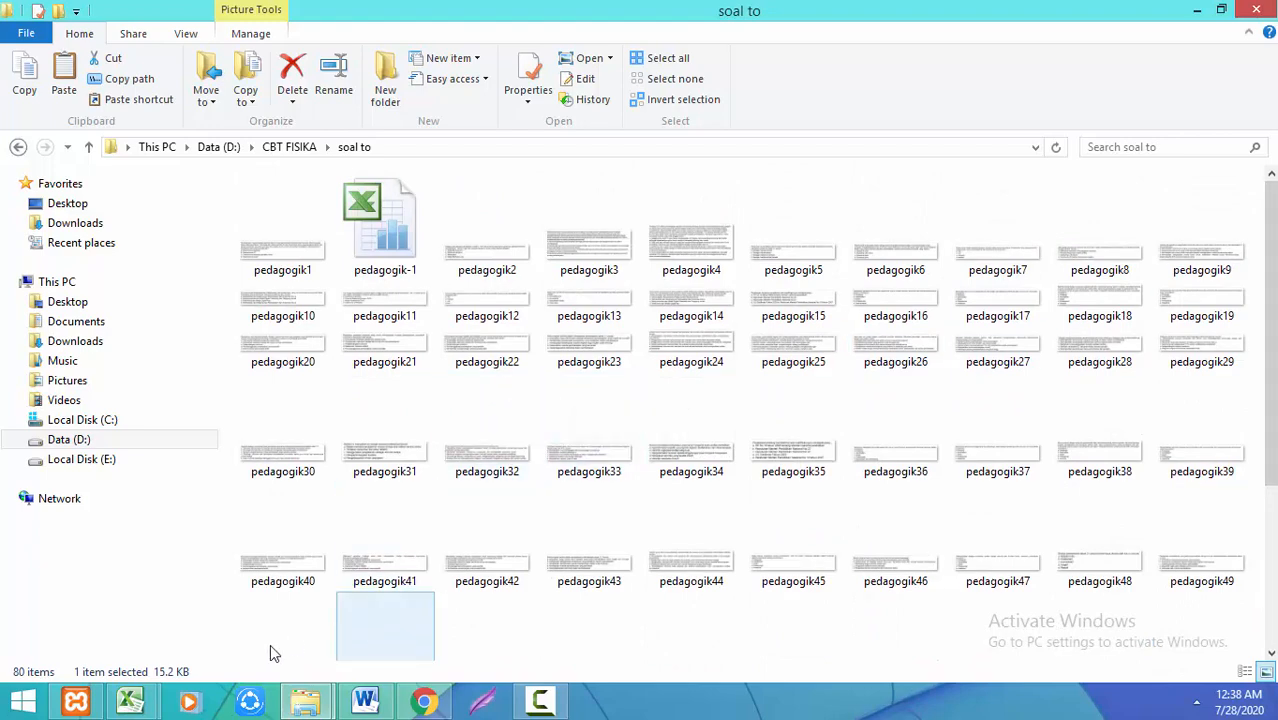
# Switch to the bee_soal_temp (4) workbook in Excel and clear the KUNCI JAWABAN values in cells S3 to S8
pyautogui.click(130, 700)
pyautogui.click(339, 610)
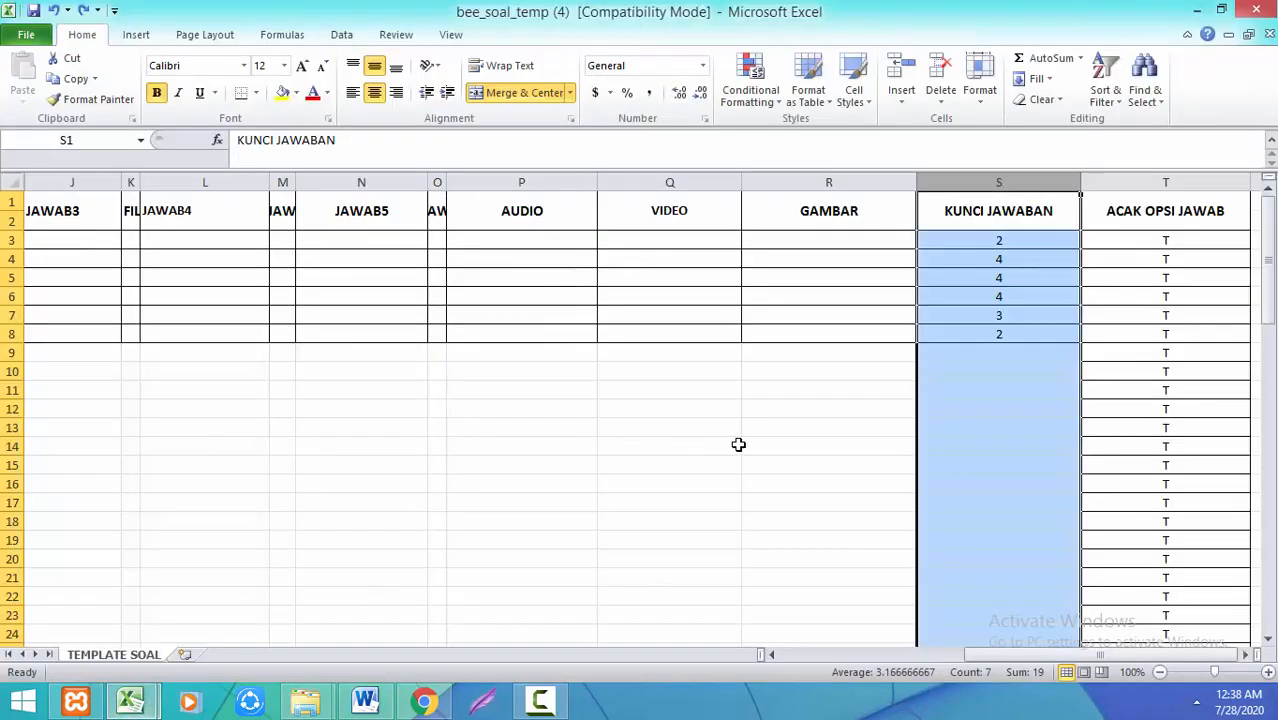
pyautogui.click(738, 444)
pyautogui.moveTo(1017, 240); pyautogui.dragTo(1046, 333)
pyautogui.press('Delete')
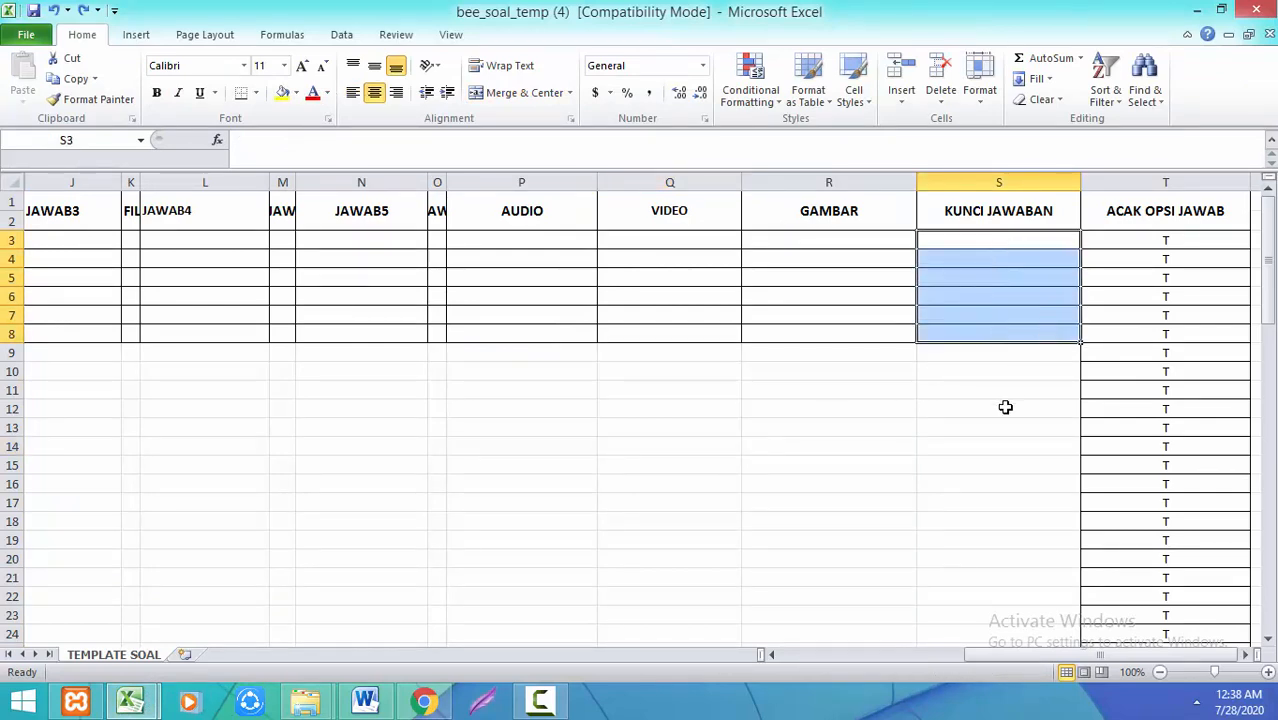
pyautogui.click(1004, 405)
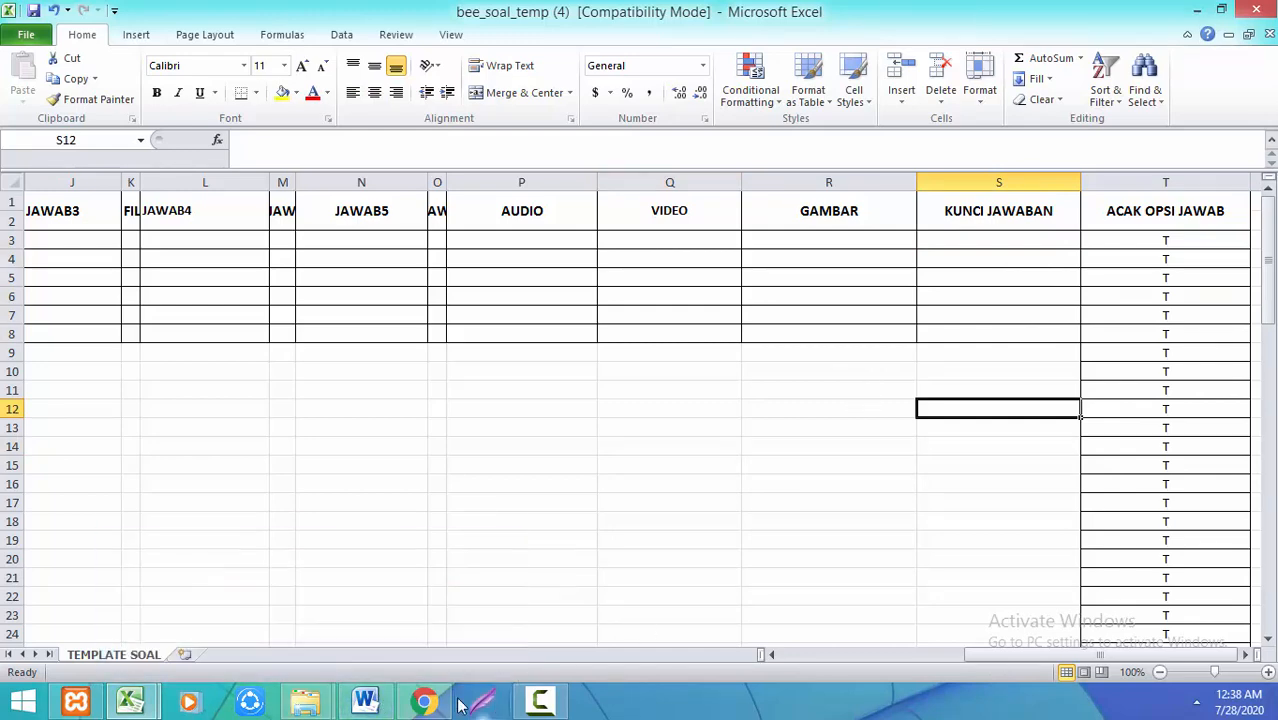
# Consult the first question in the Word document and enter 2 as its KUNCI JAWABAN in cell S3 of bee_soal_temp (4)
pyautogui.click(365, 703)
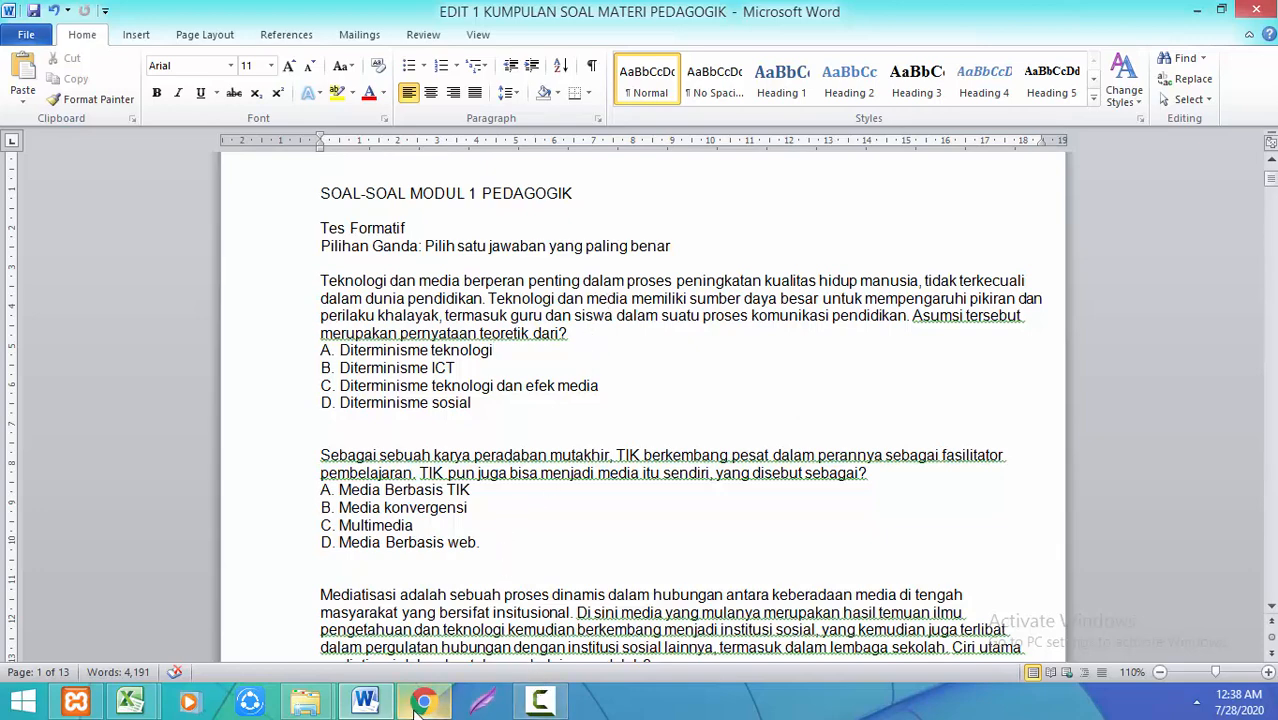
pyautogui.click(130, 703)
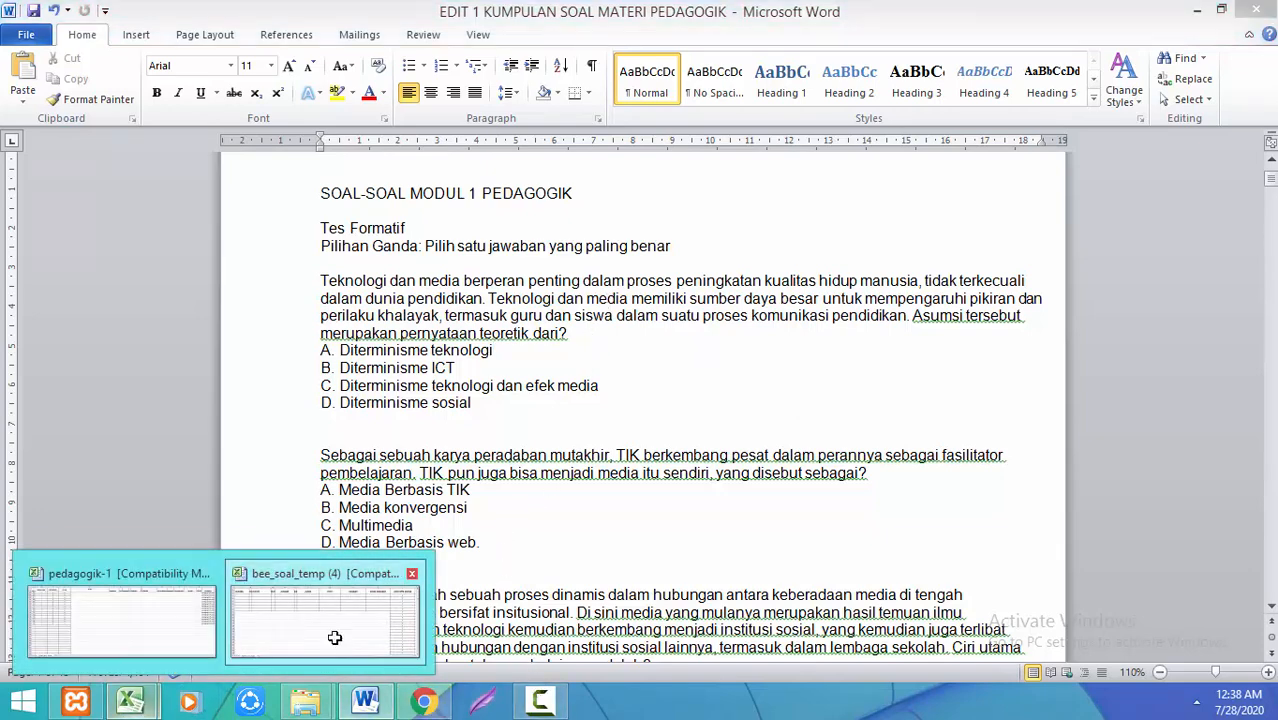
pyautogui.click(337, 608)
pyautogui.click(1009, 238)
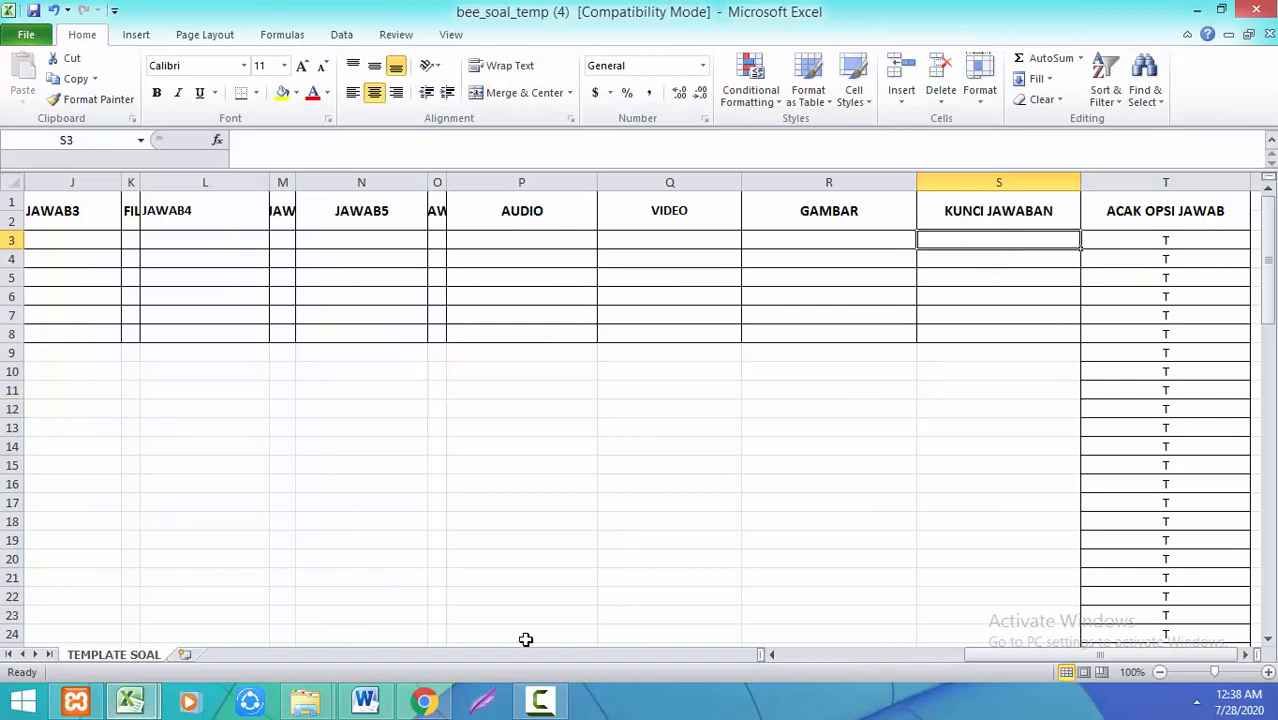
pyautogui.click(367, 703)
pyautogui.click(367, 703)
pyautogui.write('2')
# Enter the KUNCI JAWABAN values 1, 4 and 3 in cells S4, S5 and S6 for questions two to four
pyautogui.click(1015, 261)
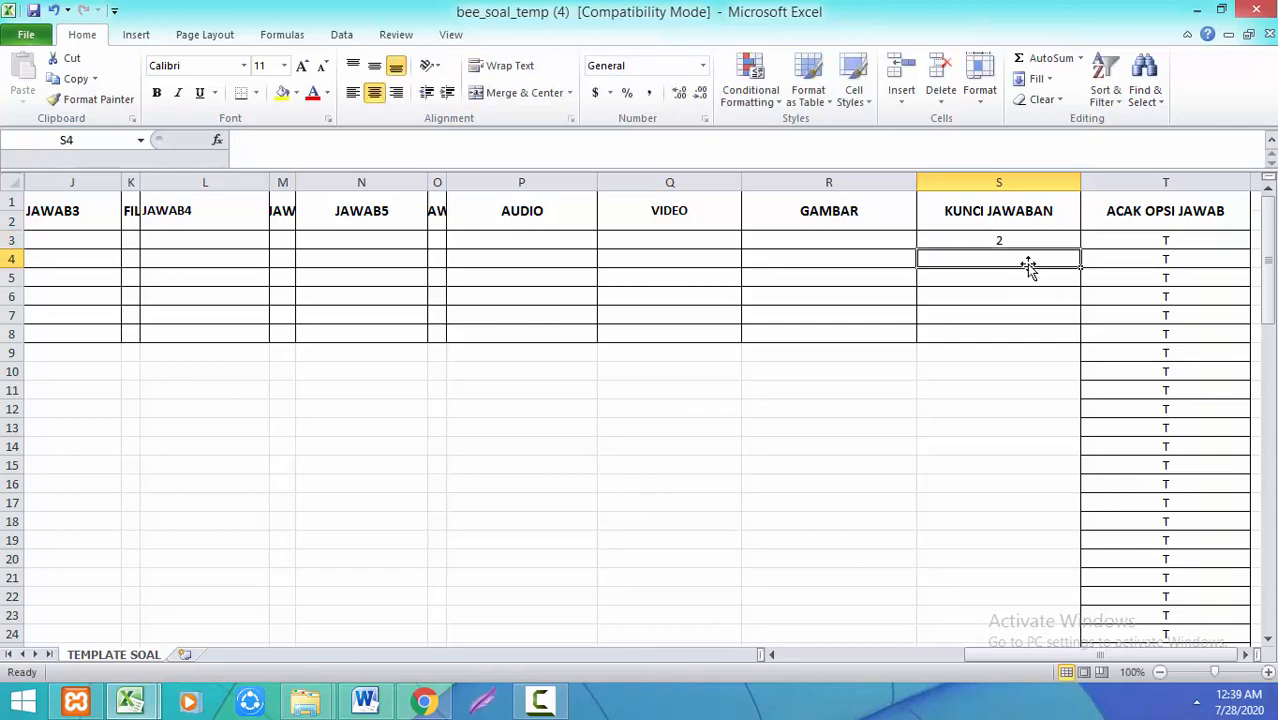
pyautogui.write('1')
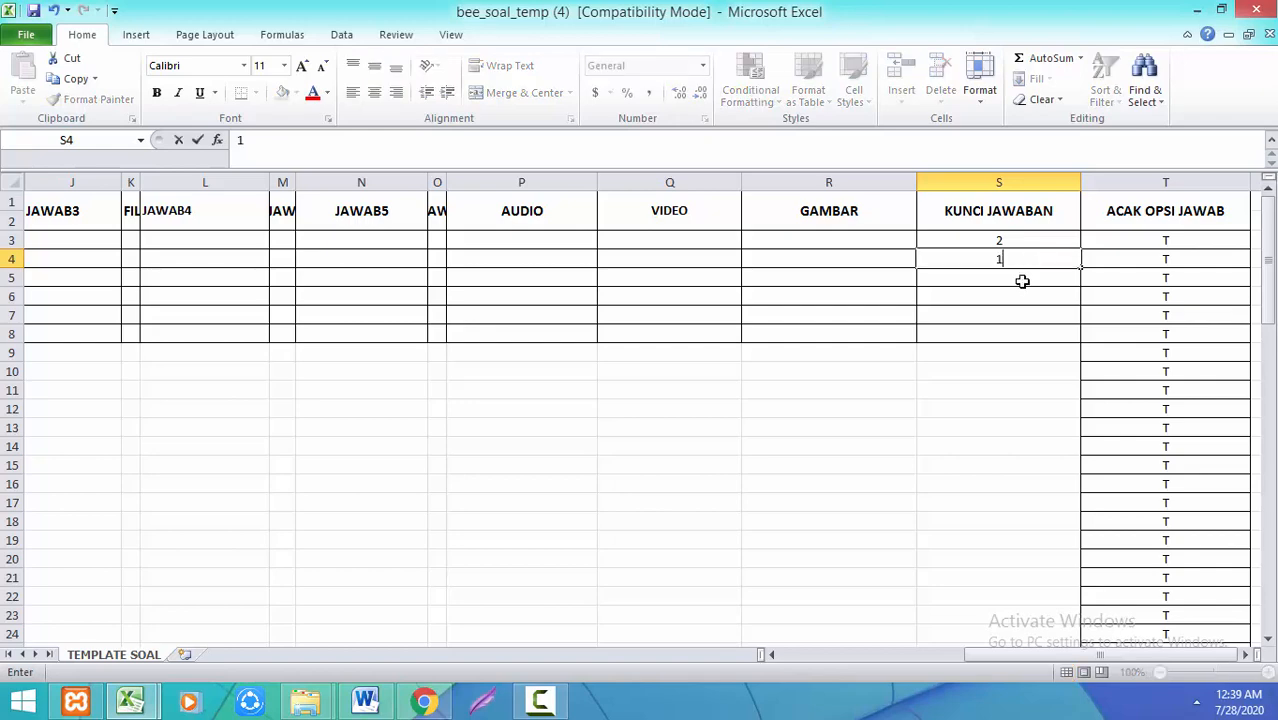
pyautogui.click(1021, 279)
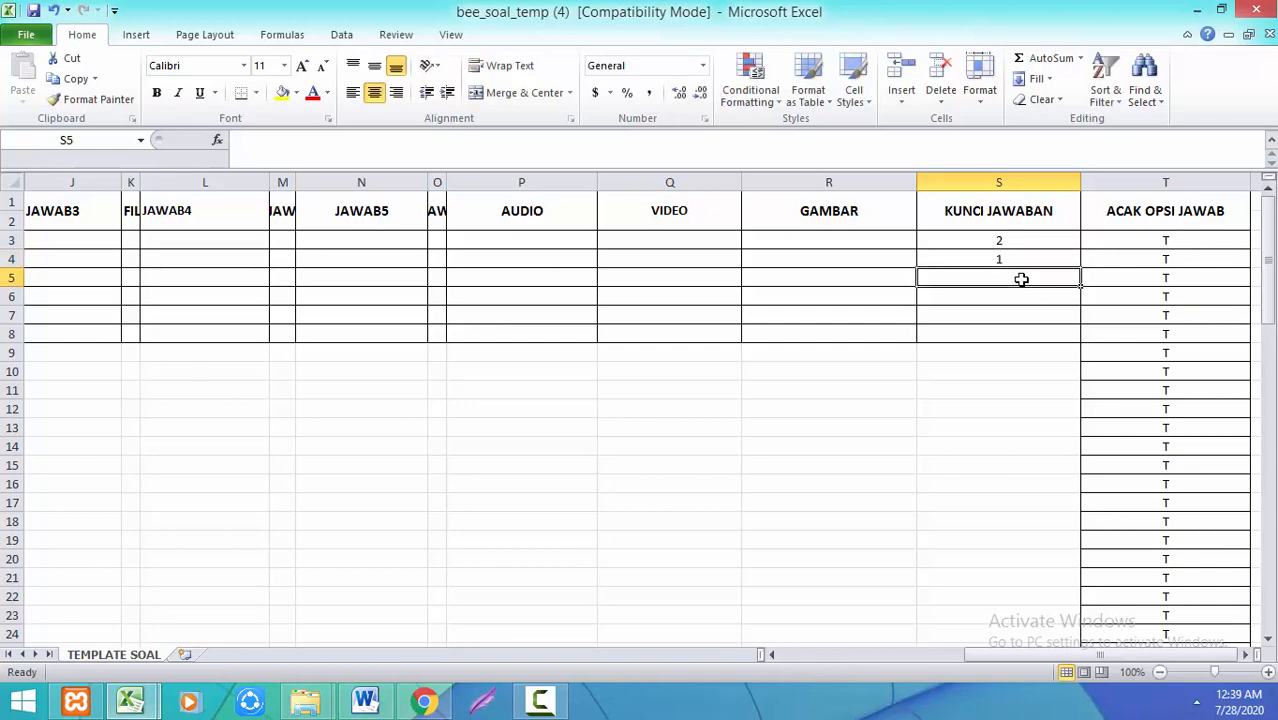
pyautogui.write('4')
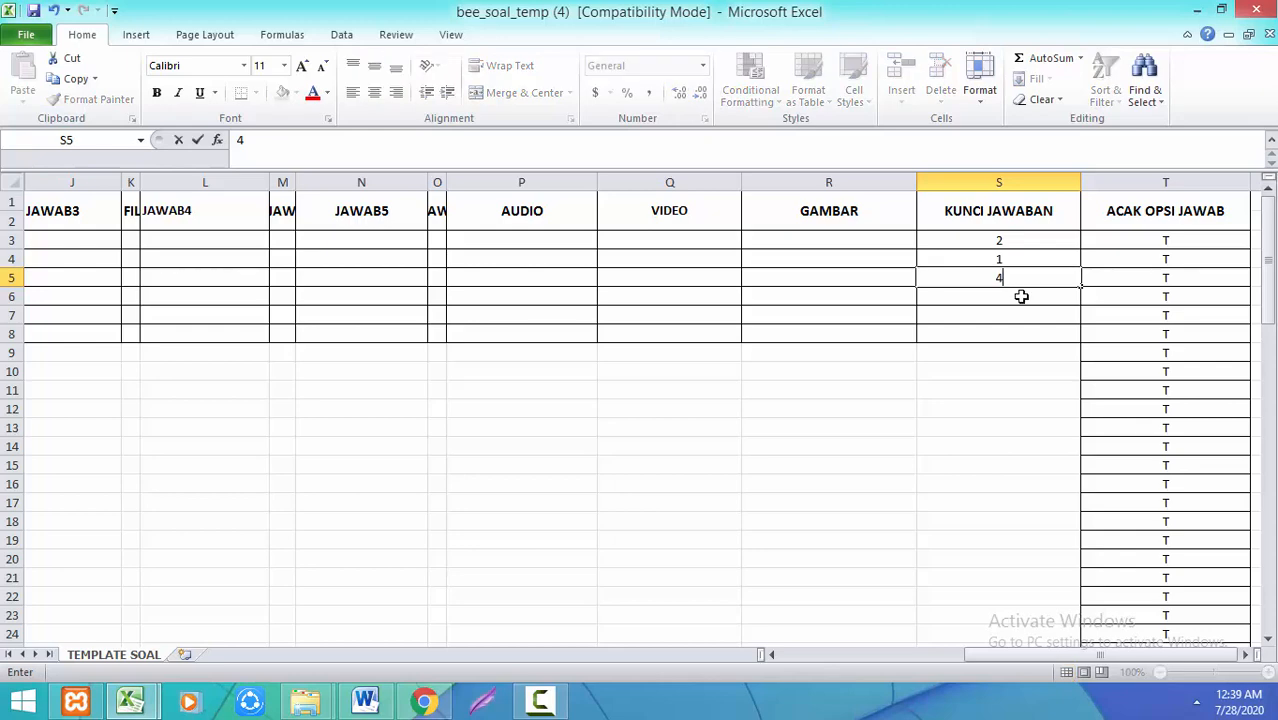
pyautogui.click(1021, 296)
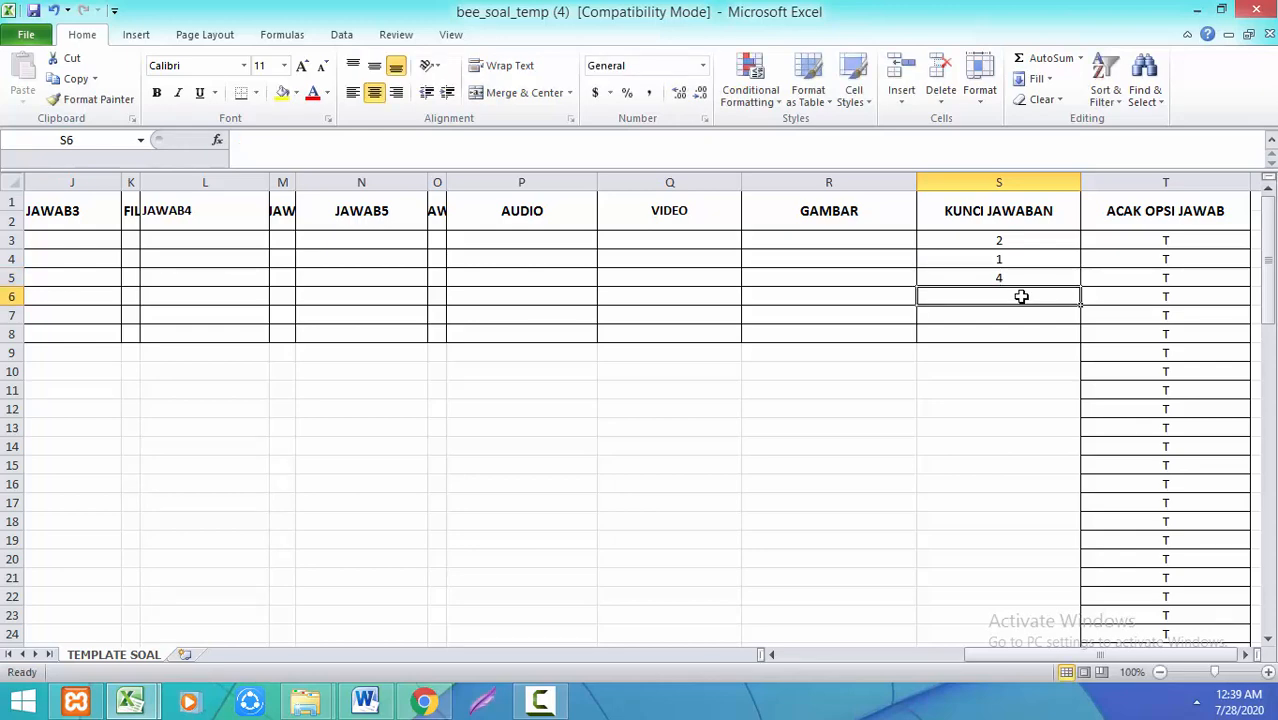
pyautogui.write('3')
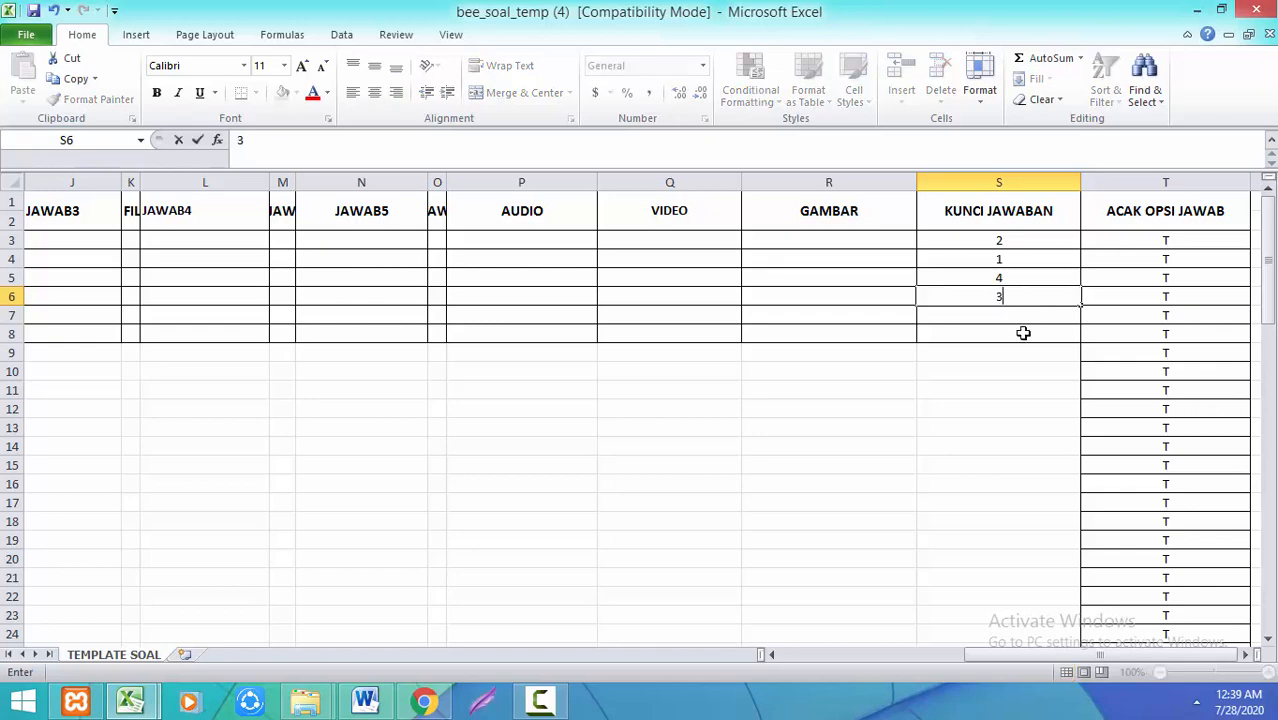
pyautogui.click(1021, 352)
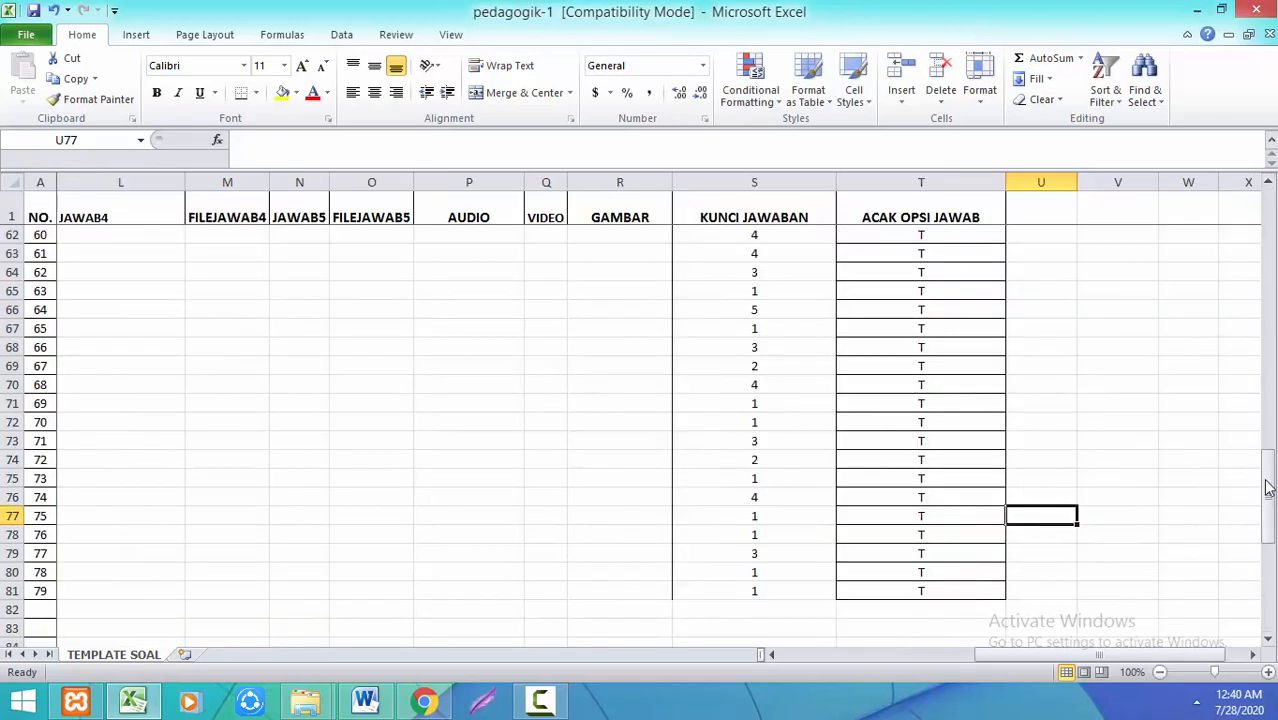
# Look over the KUNCI JAWABAN column and the SOAL and JAWAB columns in the pedagogik-1 workbook
pyautogui.moveTo(1265, 472); pyautogui.dragTo(1248, 177)
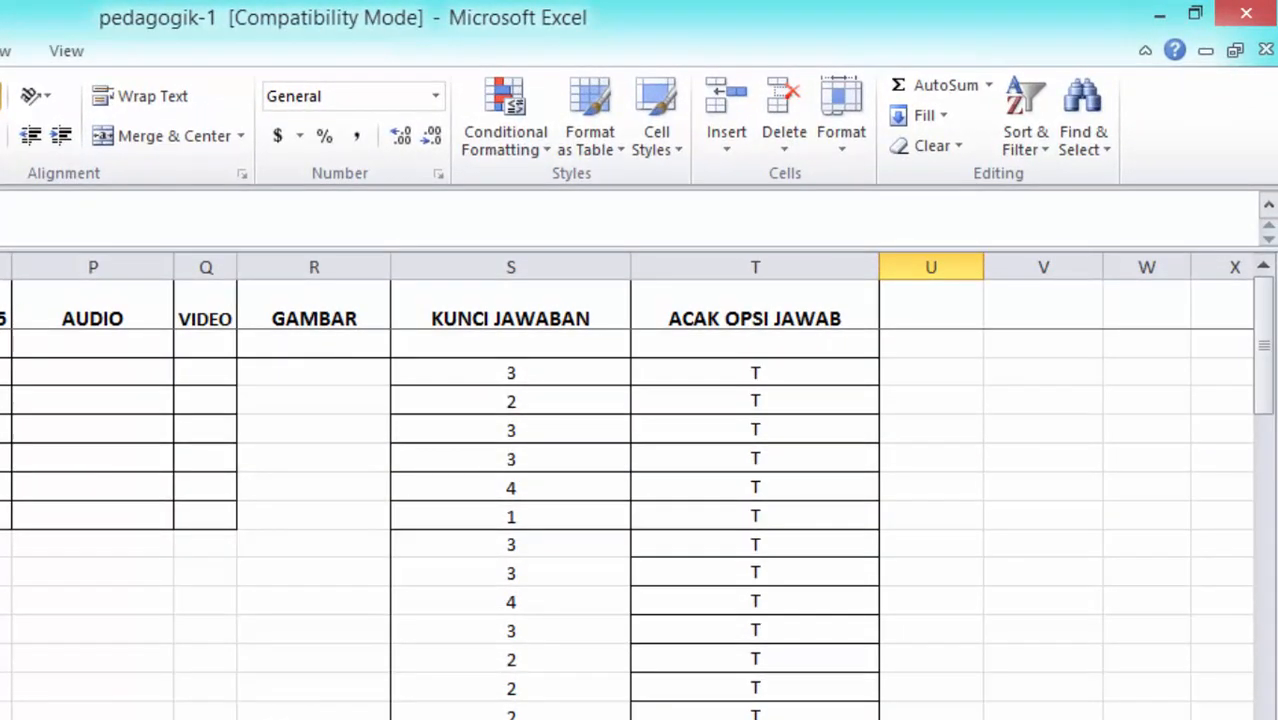
pyautogui.hscroll(-6, 640, 480)
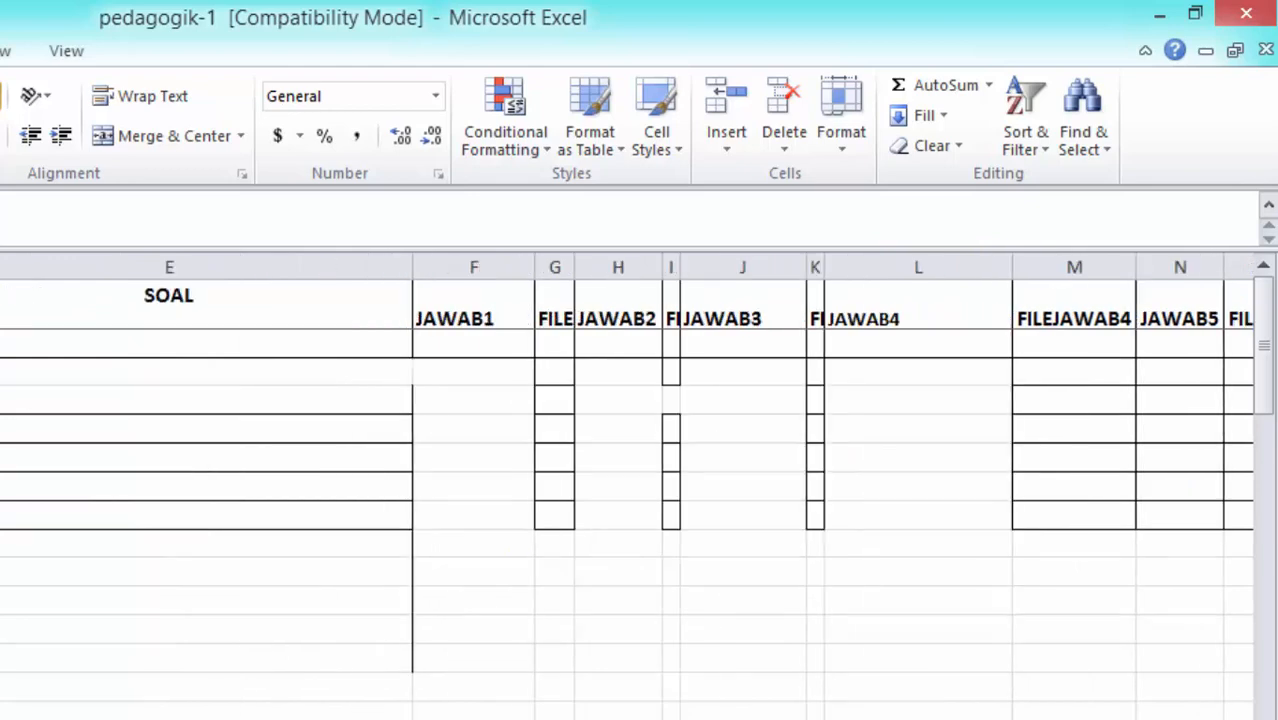
pyautogui.hscroll(6, 640, 480)
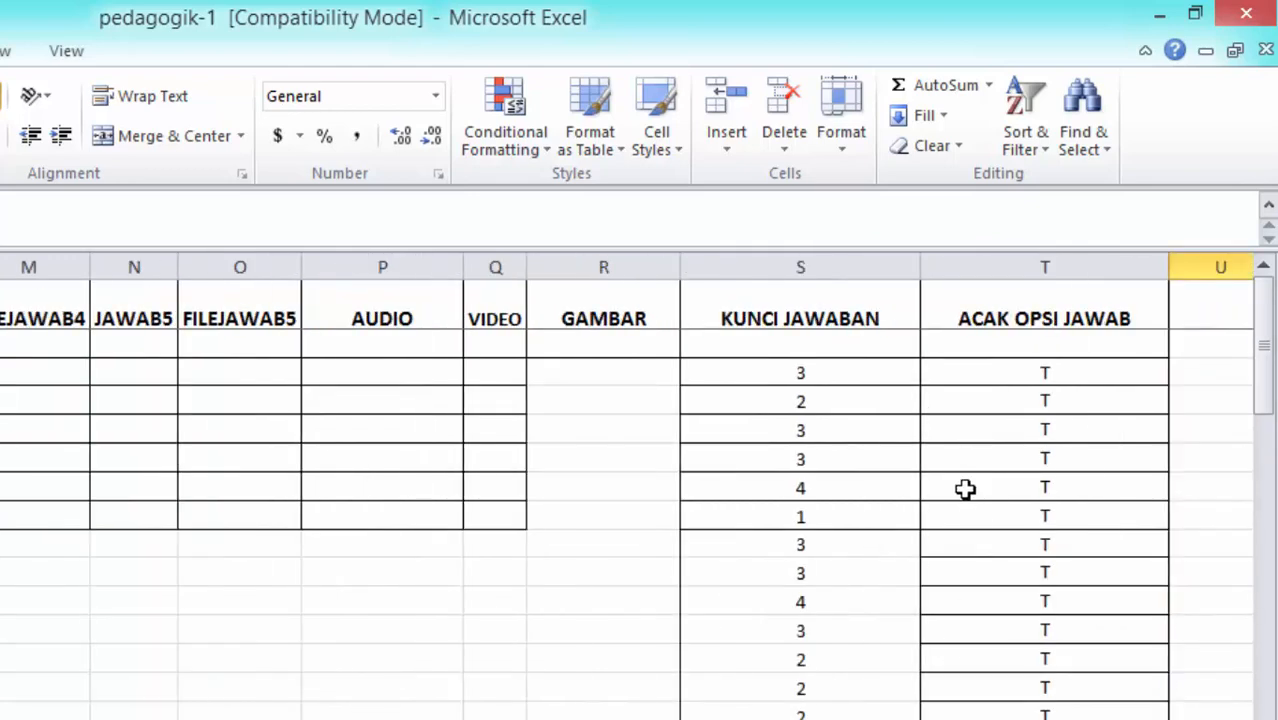
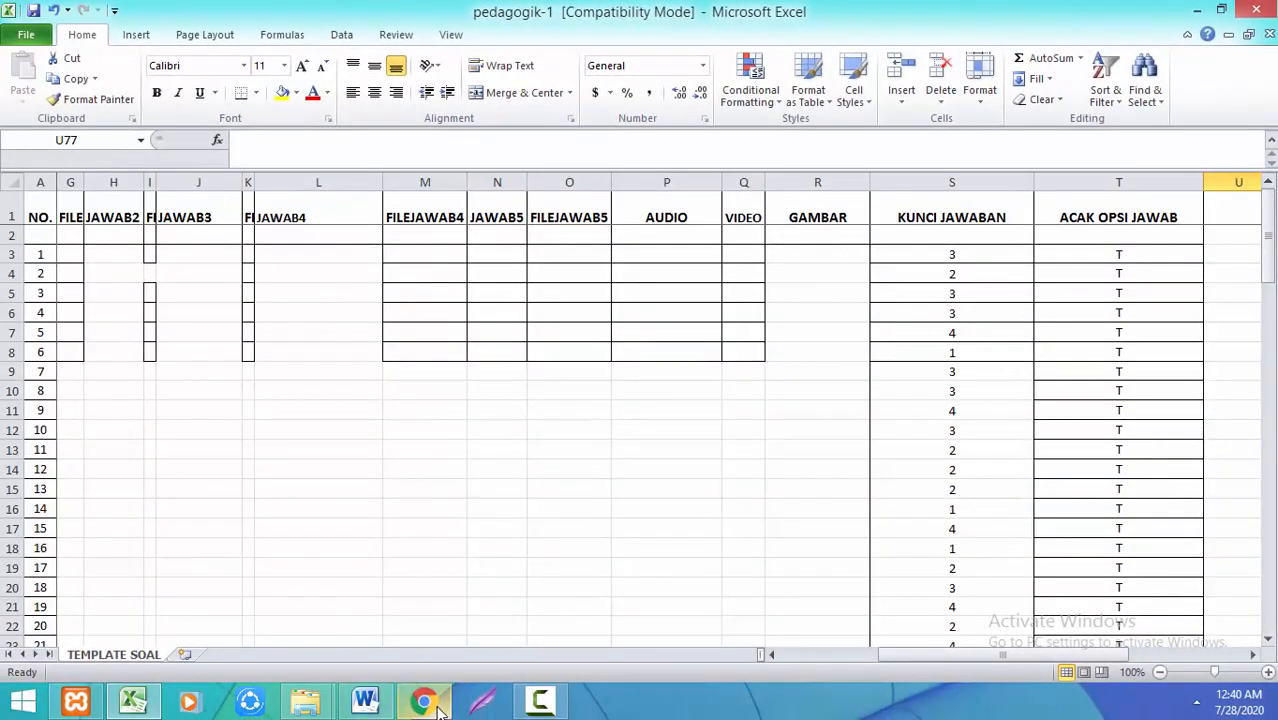
# Switch to the soal to folder in File Explorer and review the pedagogik-1 workbook and the numbered question images
pyautogui.moveTo(307, 702)
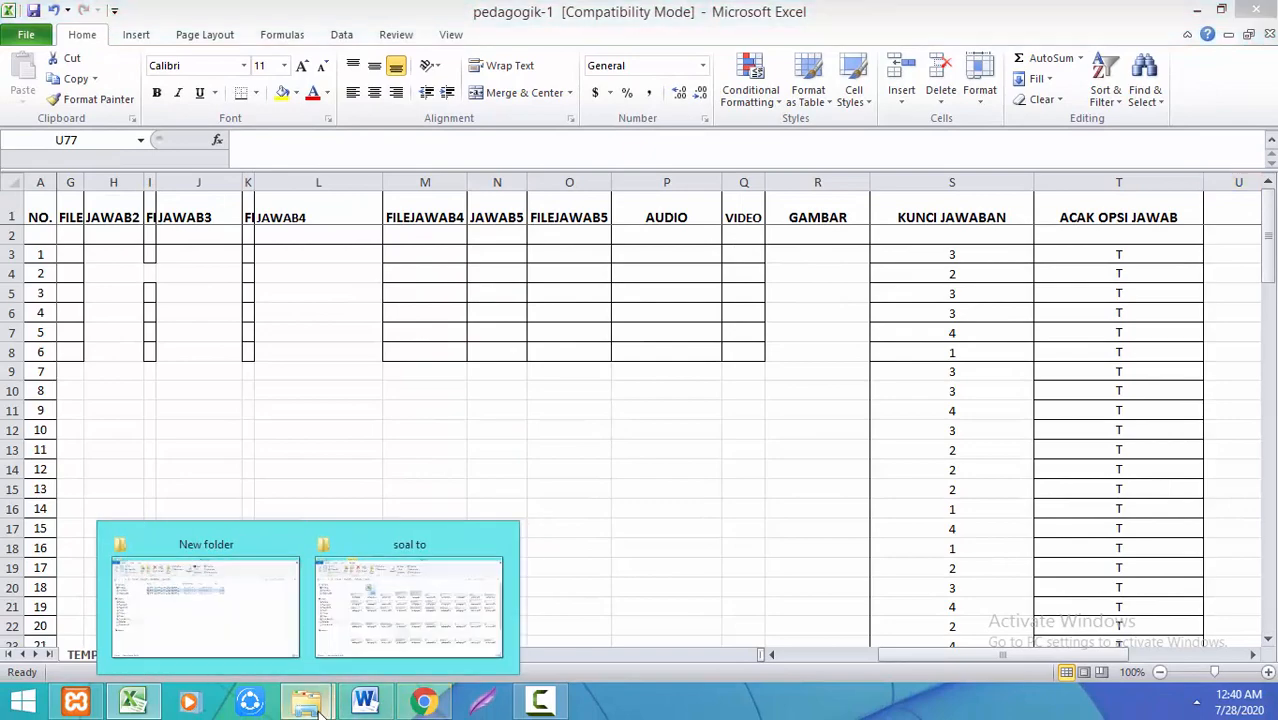
pyautogui.click(307, 570)
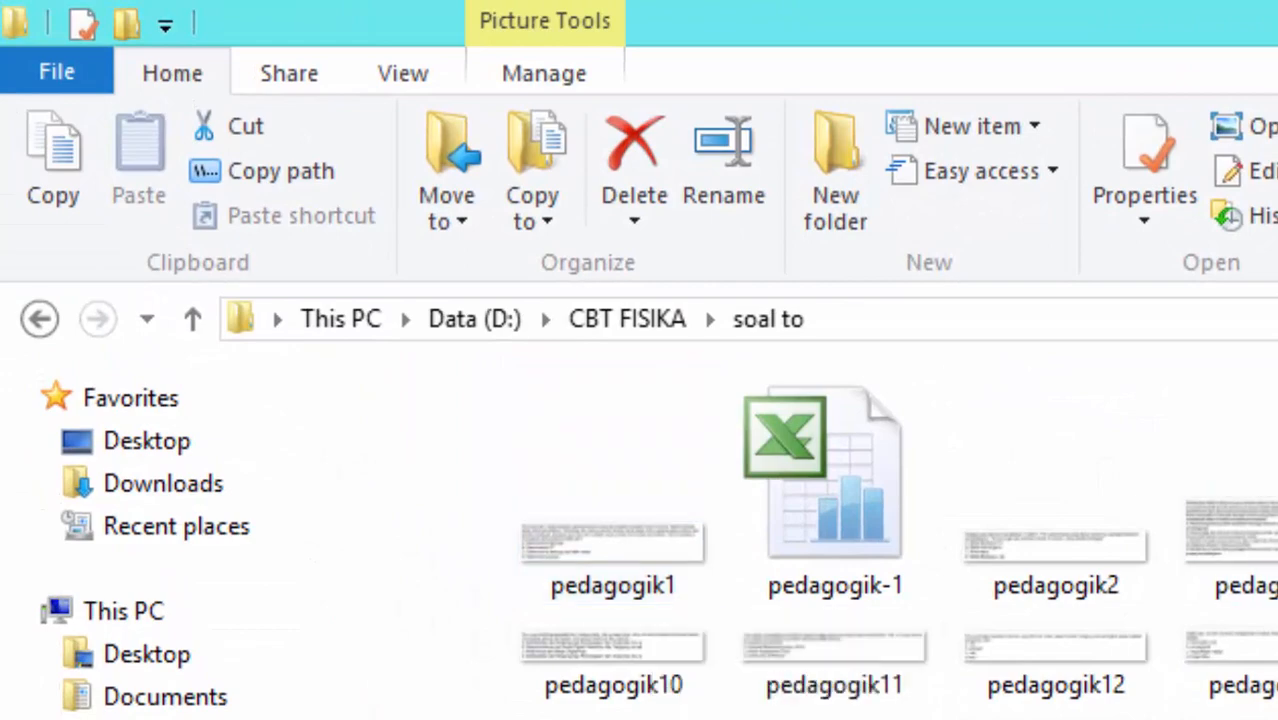
pyautogui.scroll(-3, 900, 530)
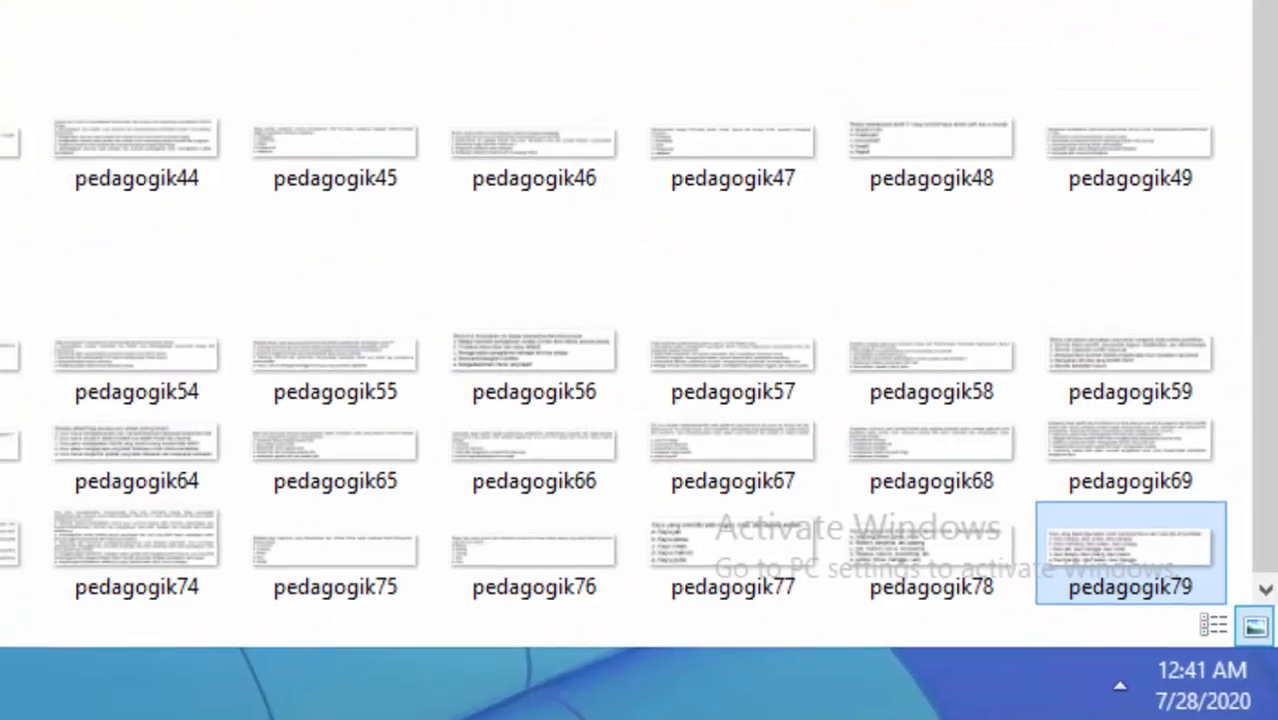
# Switch to the pedagogik-1 workbook and enter pedagogik1 in the first question's GAMBAR cell
pyautogui.hotkey('alt', 'Tab')
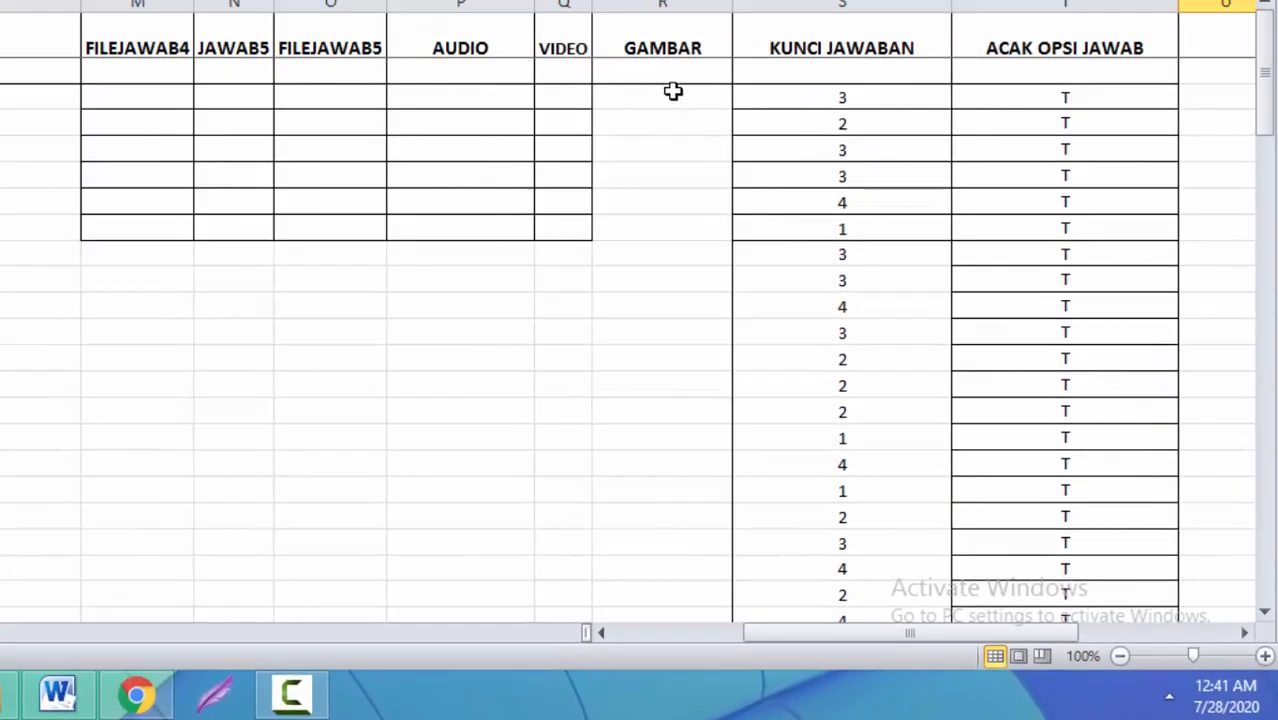
pyautogui.click(670, 72)
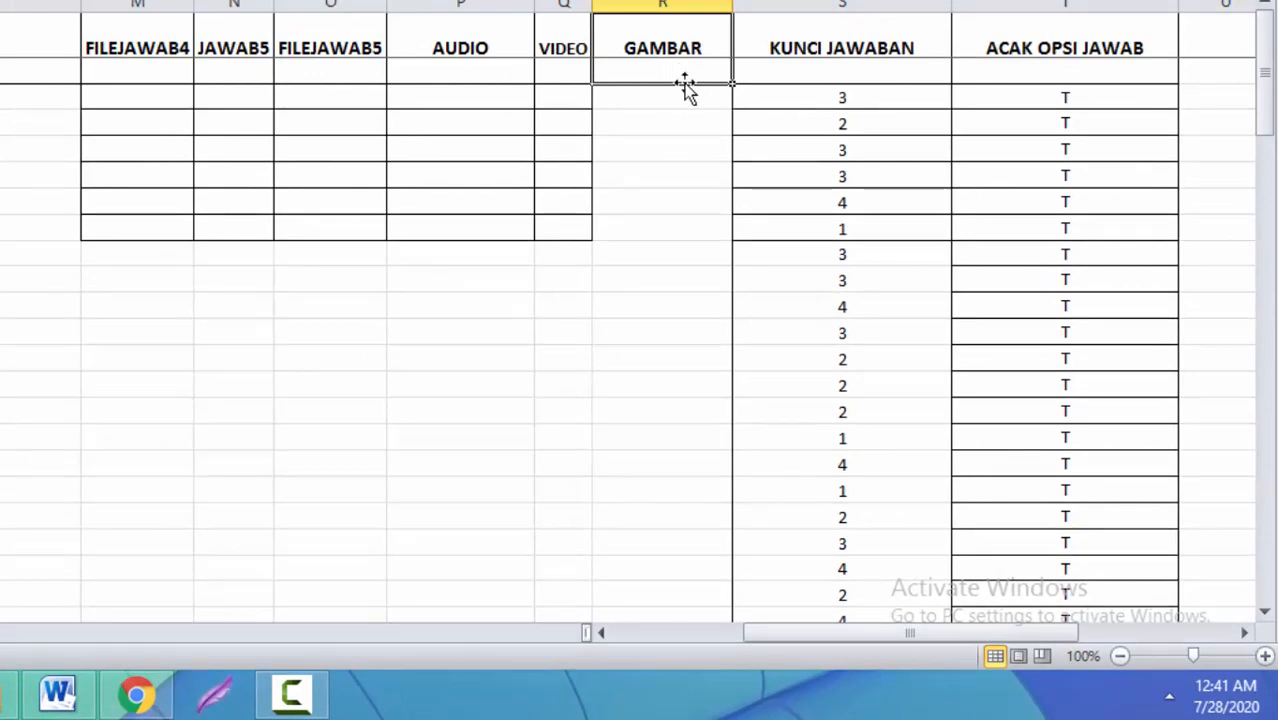
pyautogui.write('P')
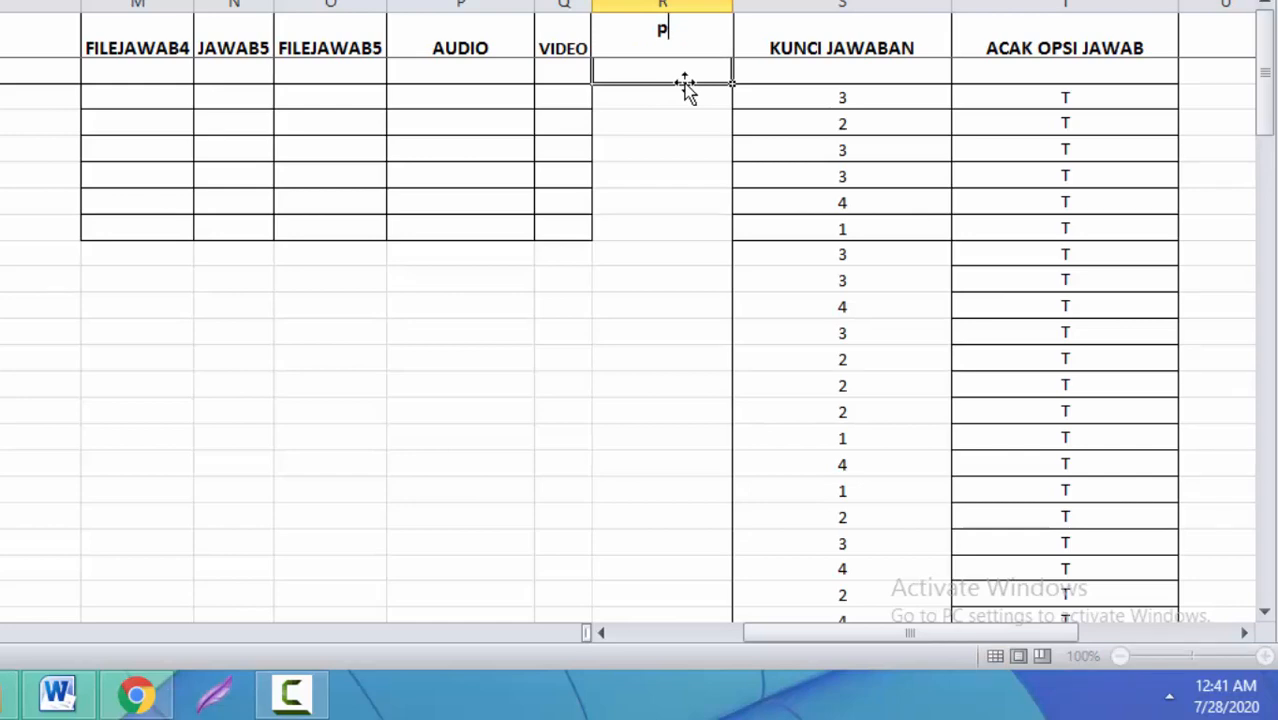
pyautogui.press('Escape')
pyautogui.click(719, 306)
pyautogui.click(704, 92)
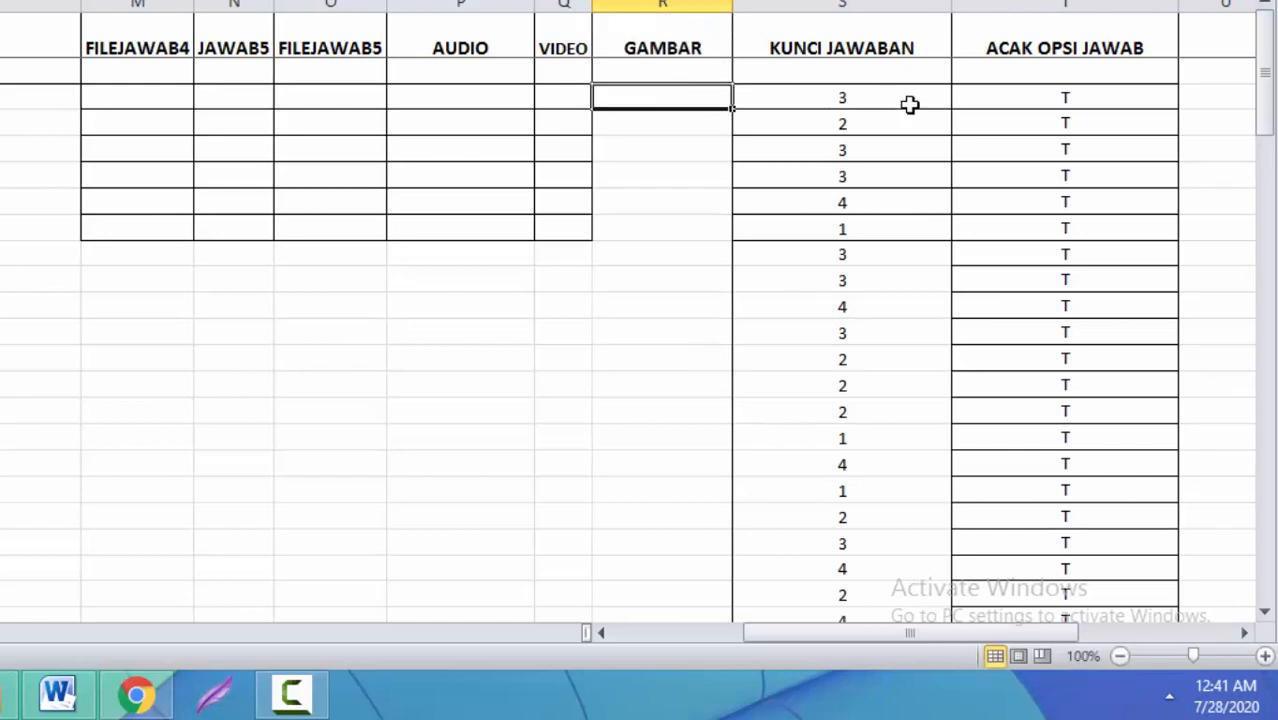
pyautogui.write('peda')
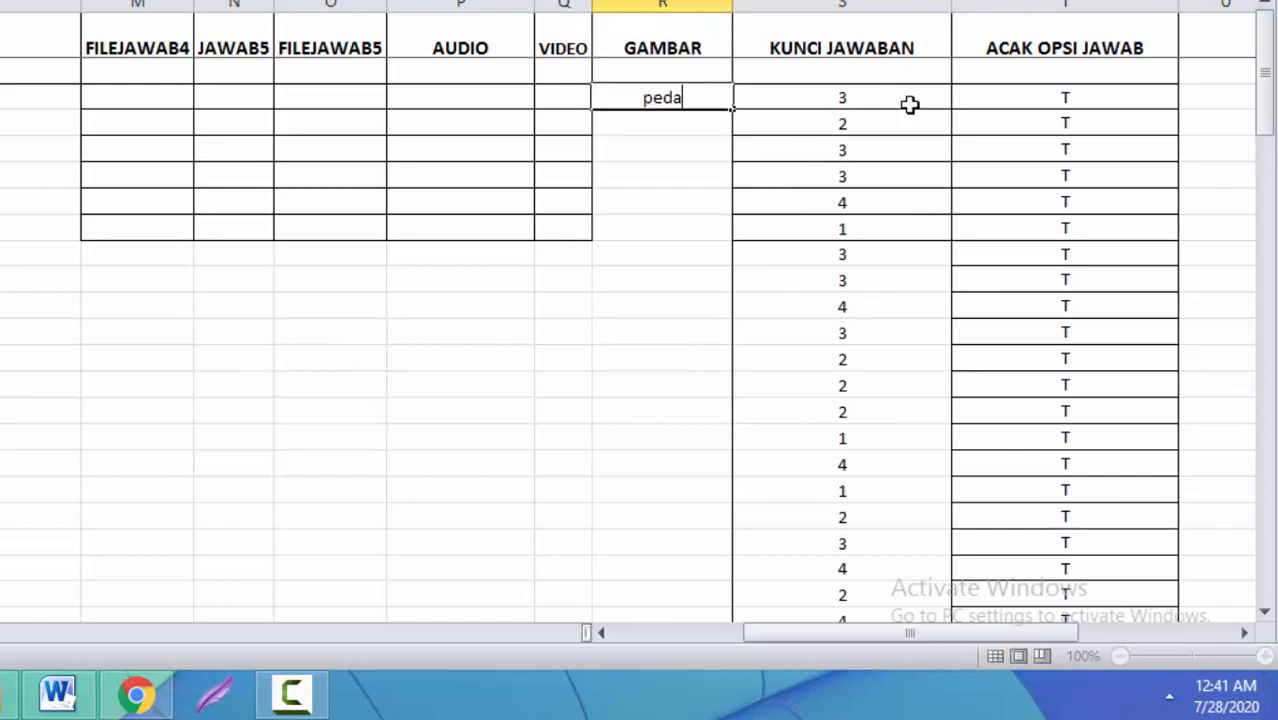
pyautogui.write('gogik1')
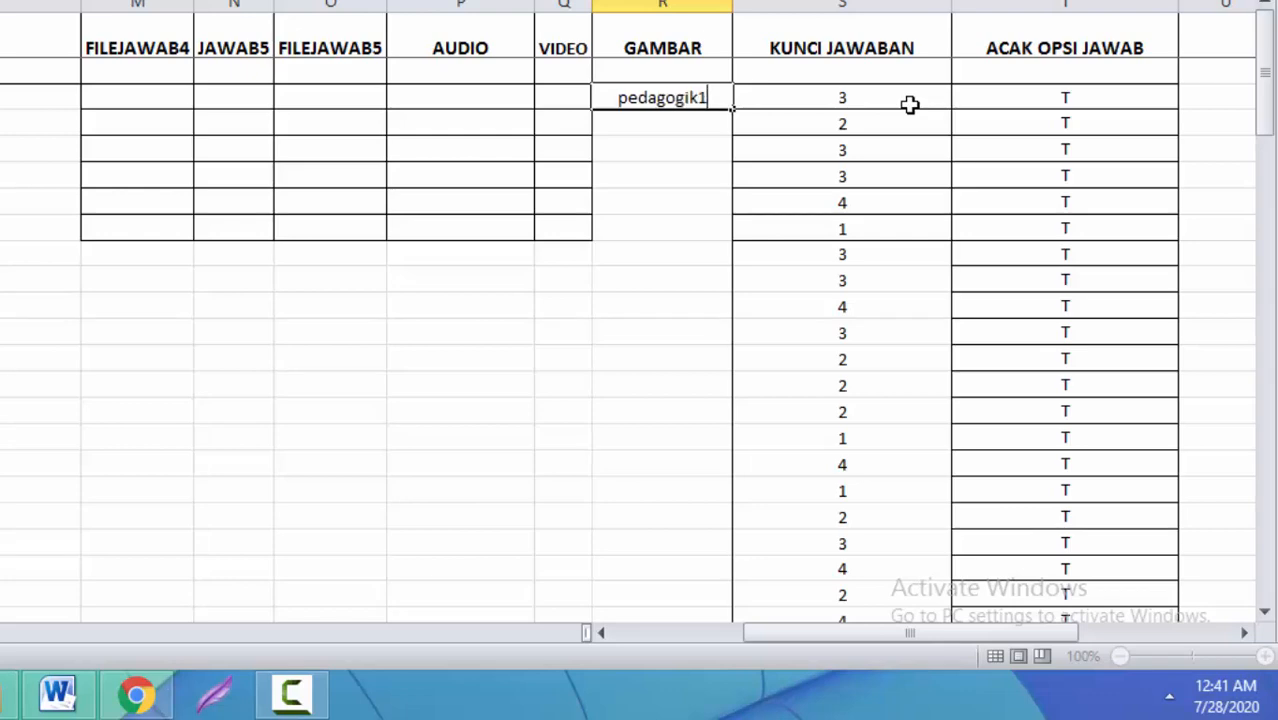
# Check the pedagogik1 image's file type in the soal to folder and extend the first GAMBAR entry to pedagogik1.png
pyautogui.click(12, 695)
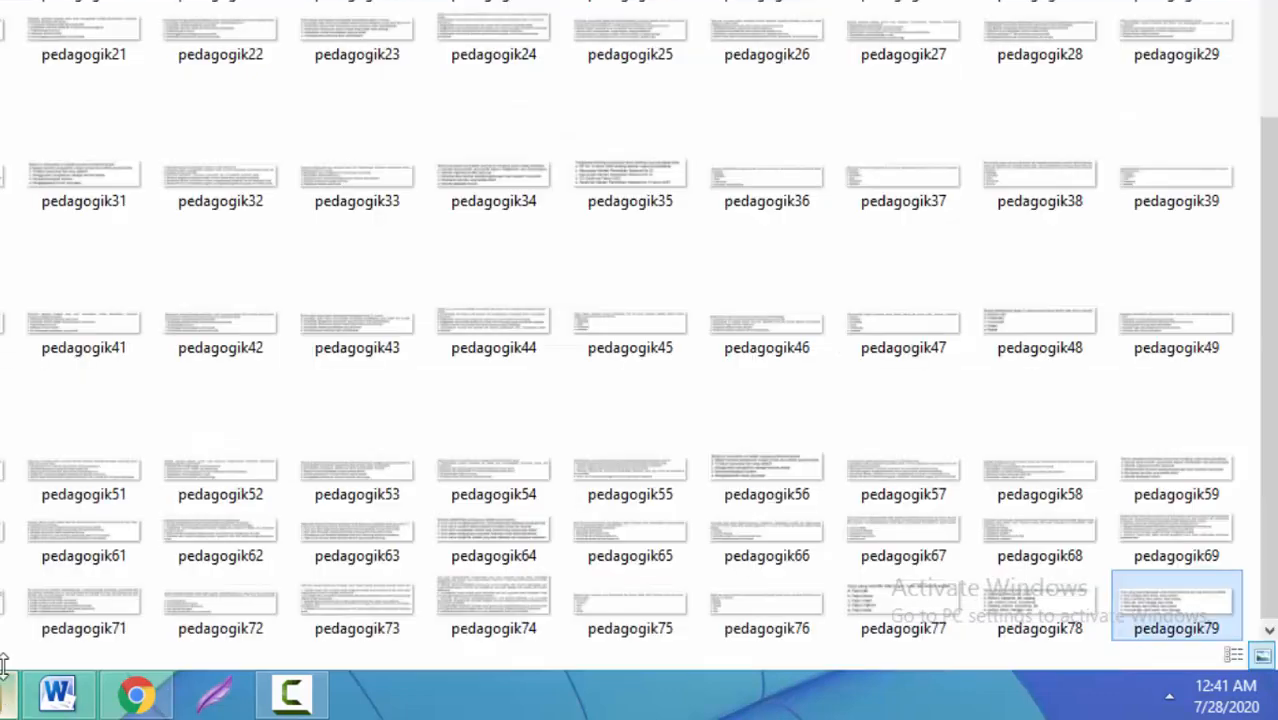
pyautogui.moveTo(1271, 135); pyautogui.dragTo(1271, 16)
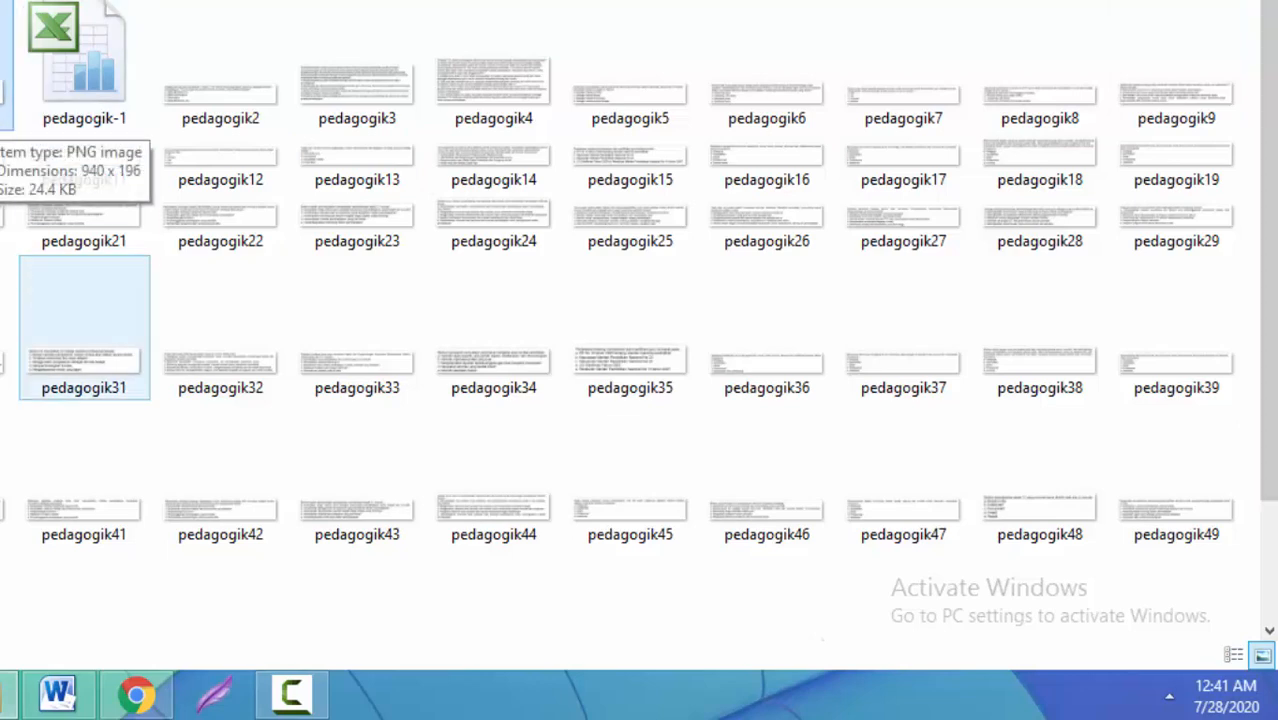
pyautogui.moveTo(12, 695)
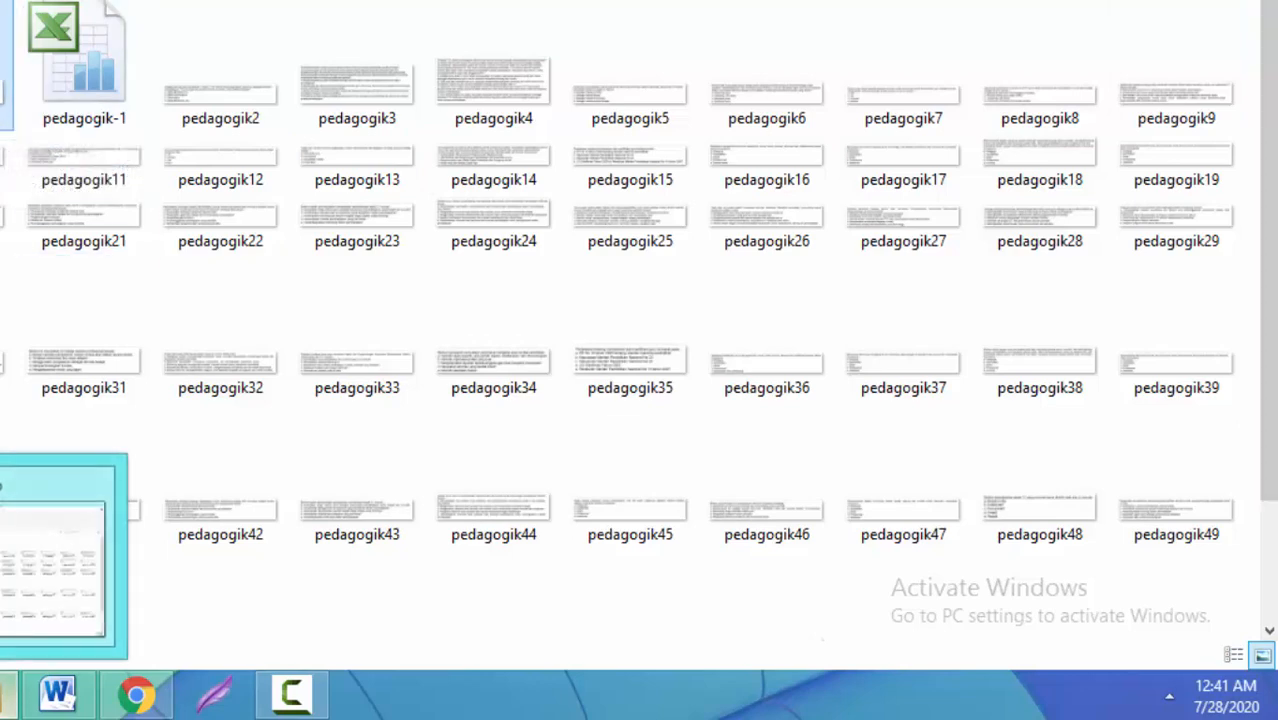
pyautogui.click(60, 560)
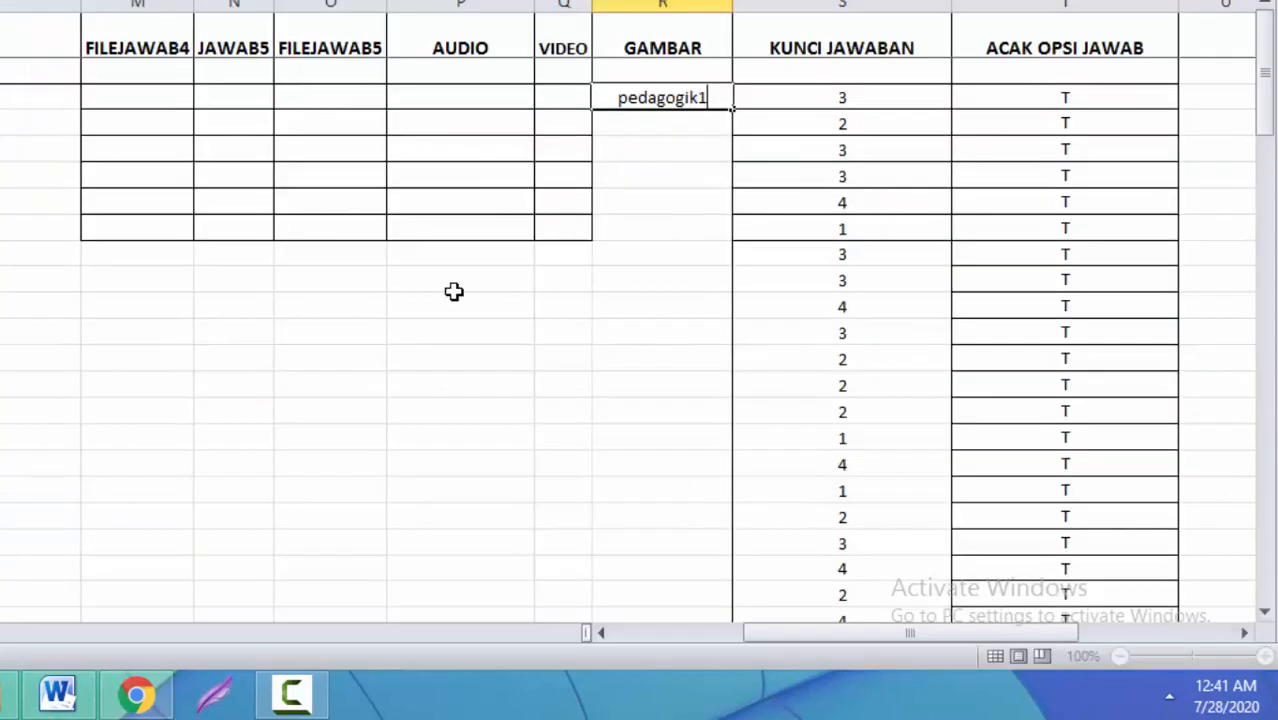
pyautogui.write('.')
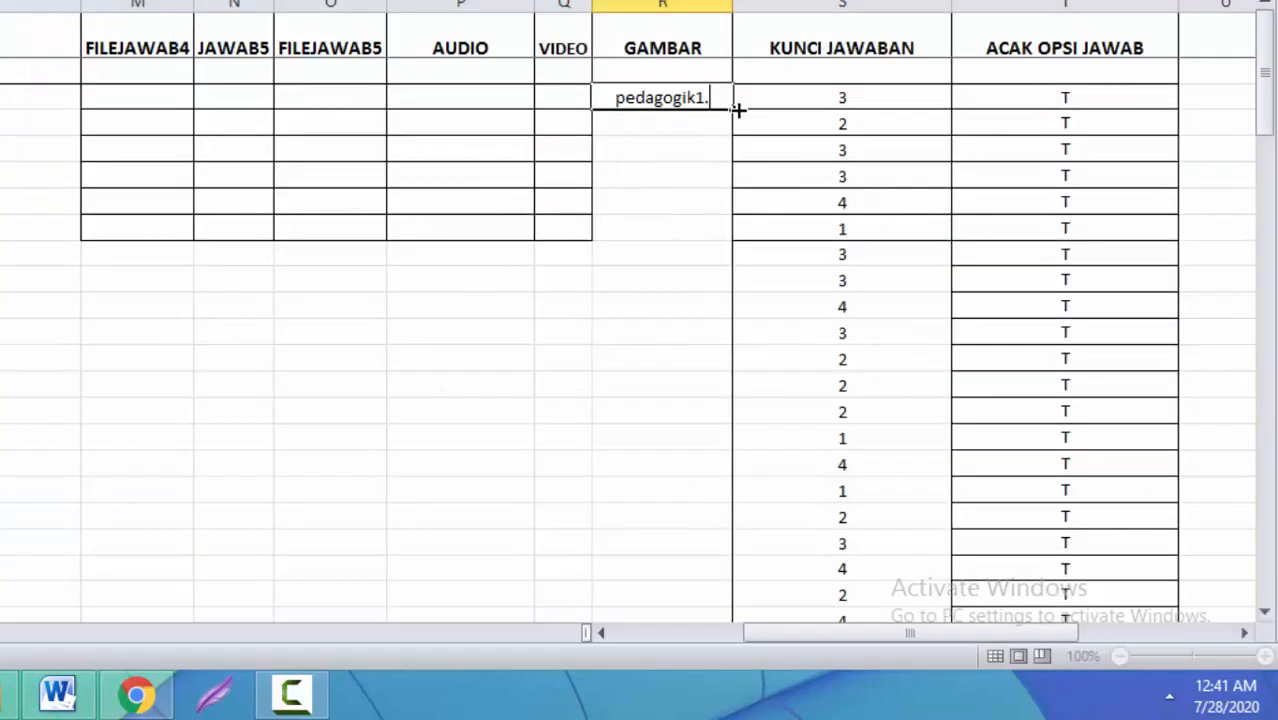
pyautogui.write('png')
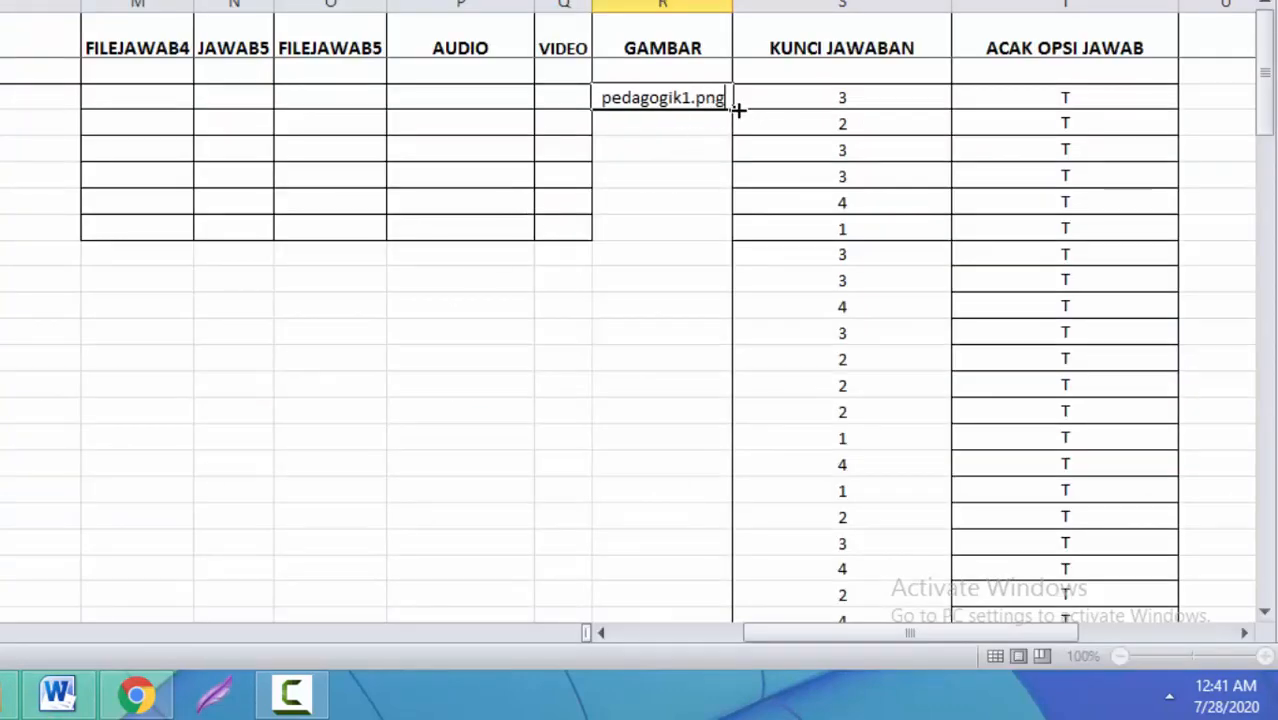
# Fill the second question's GAMBAR cell with pedagogik2.png, based on the first entry
pyautogui.click(603, 122)
pyautogui.write('pedagogik1.png')
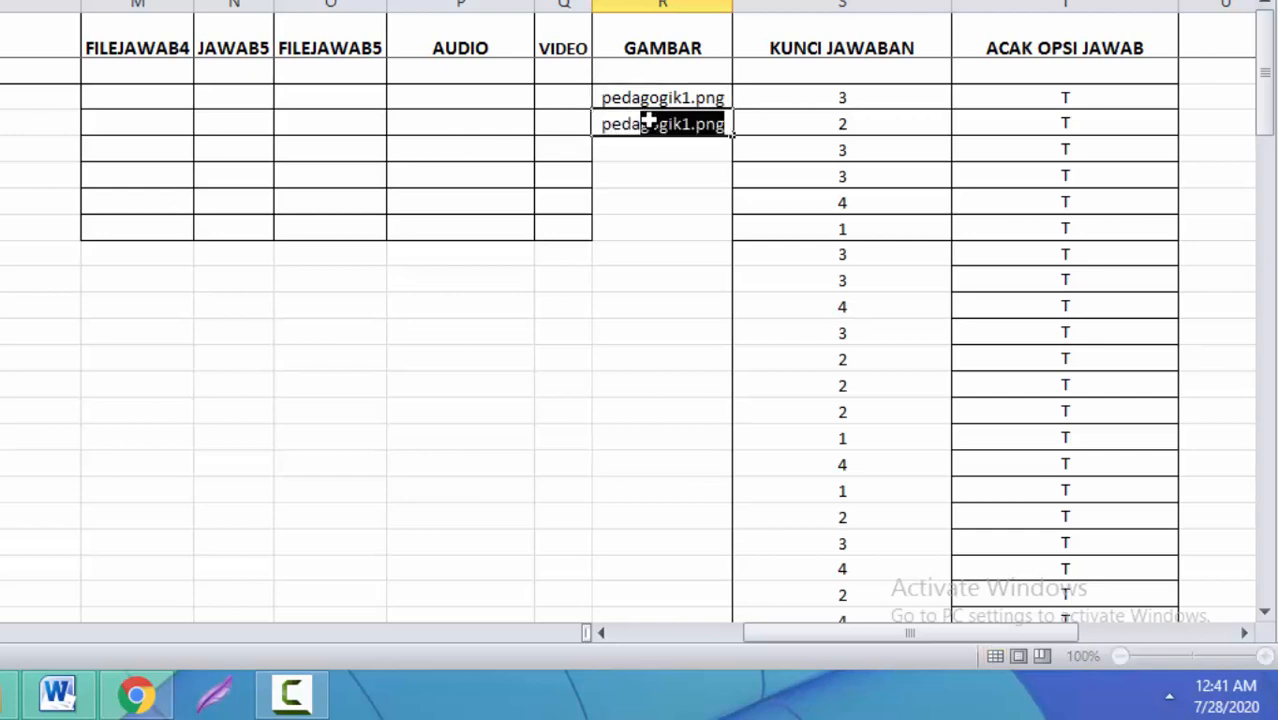
pyautogui.click(692, 128)
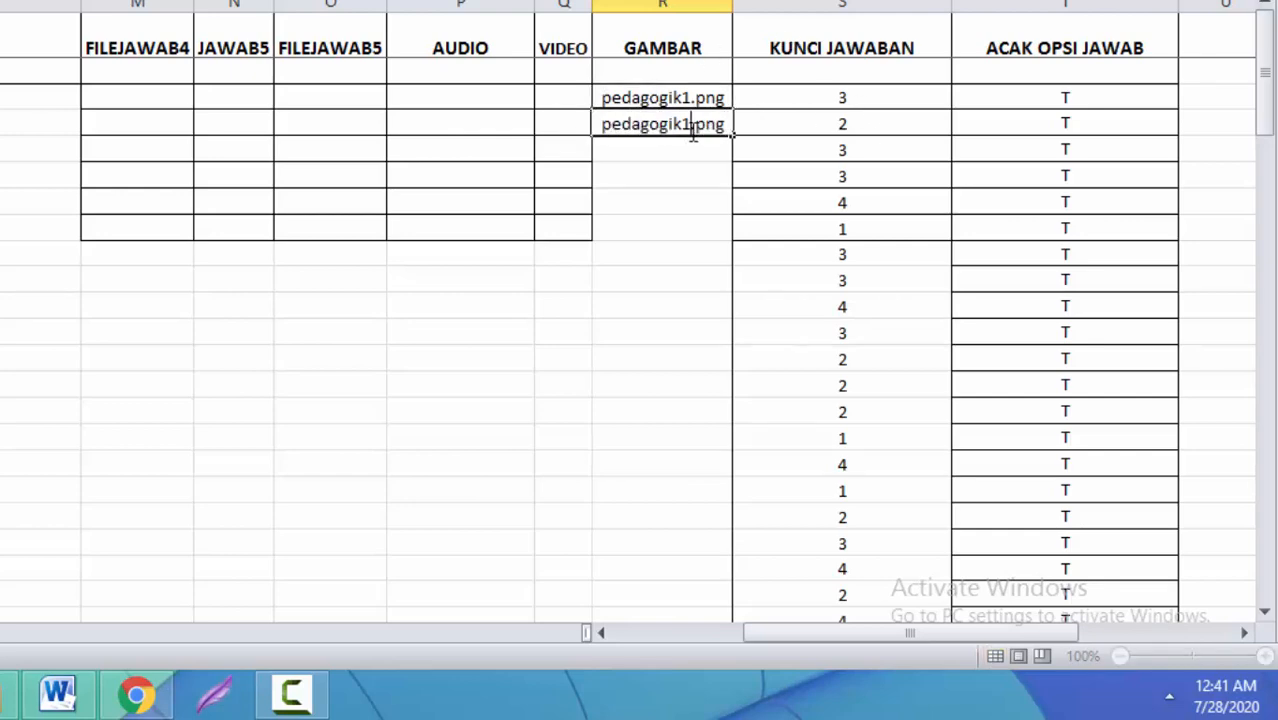
pyautogui.press('BackSpace')
pyautogui.write('2')
# Try to enter the image name by hand in the third question's GAMBAR cell
pyautogui.click(705, 151)
pyautogui.write('peda')
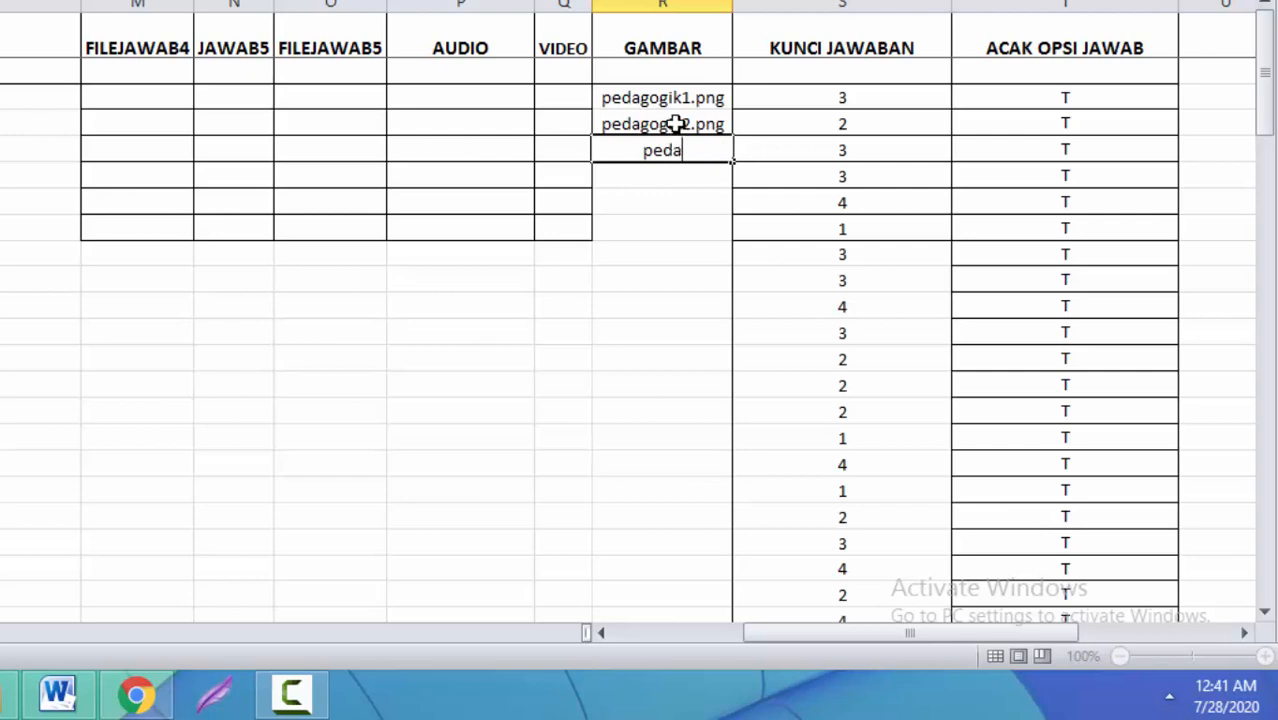
pyautogui.click(676, 123)
pyautogui.click(688, 152)
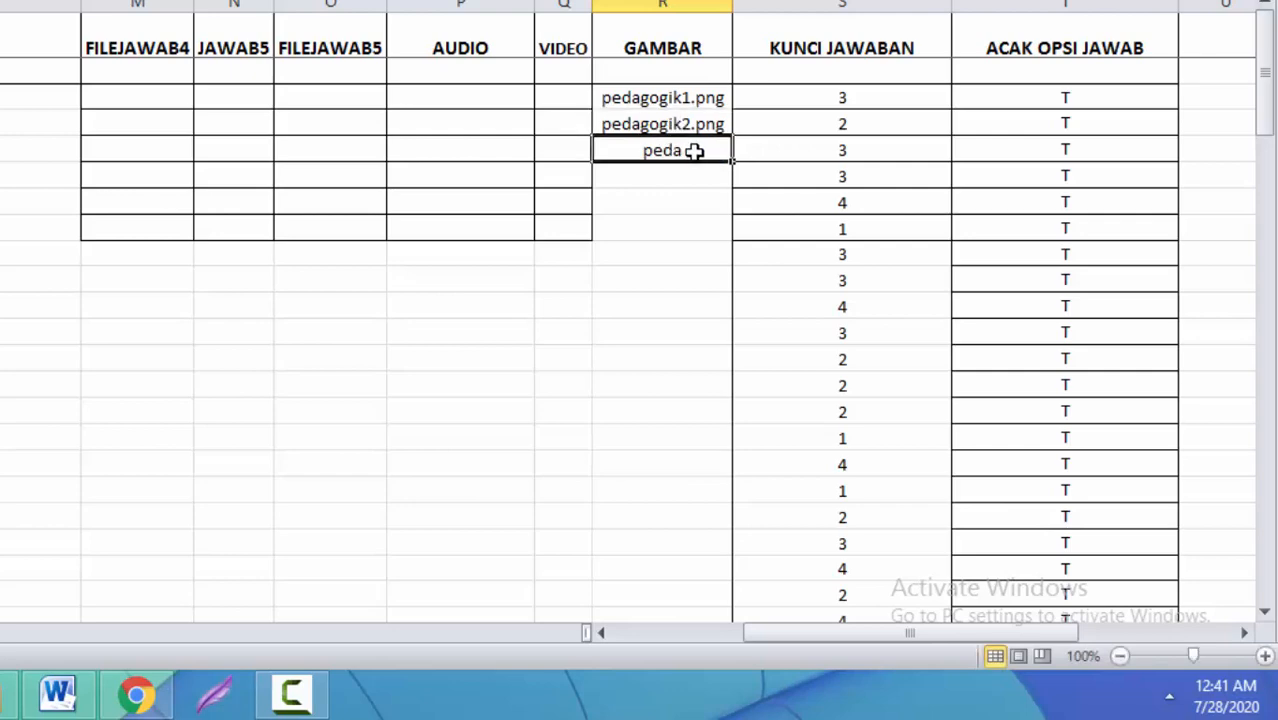
pyautogui.write('g')
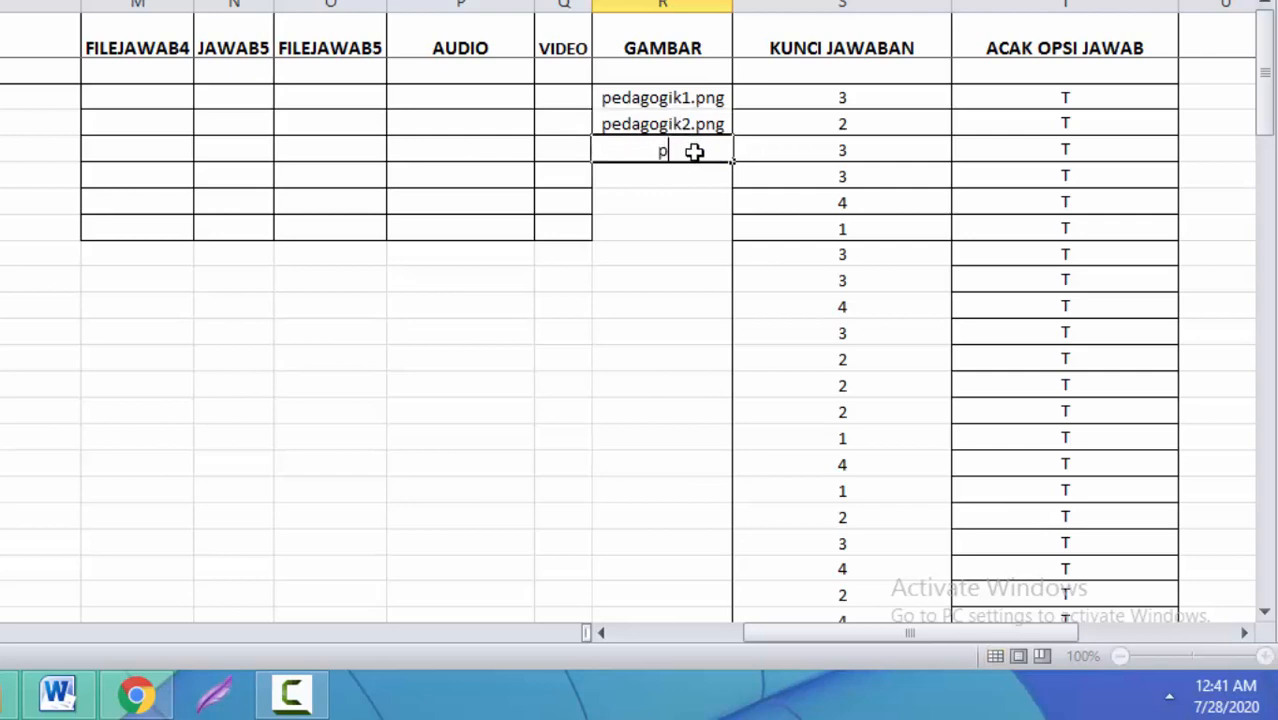
pyautogui.write('edago')
# Copy the second GAMBAR entry to the third question's cell and change it to pedagogik3.png
pyautogui.click(710, 125)
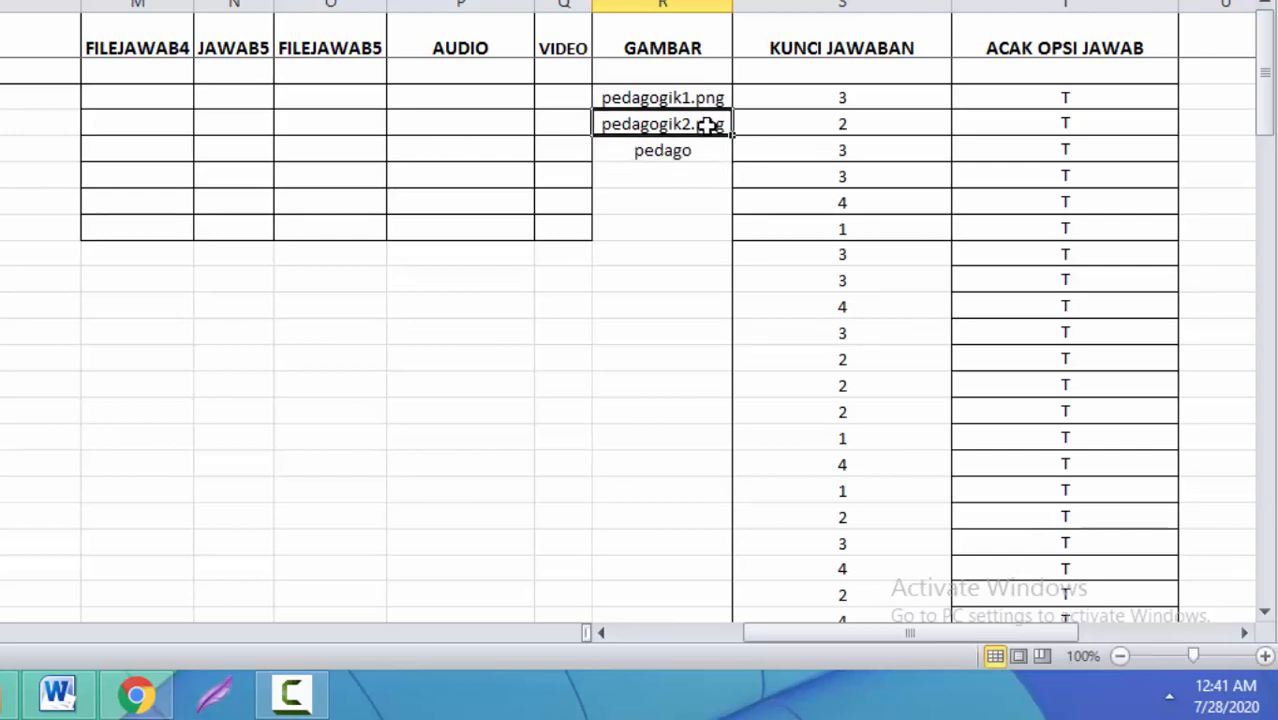
pyautogui.hotkey('ctrl', 'c')
pyautogui.click(680, 152)
pyautogui.hotkey('ctrl', 'v')
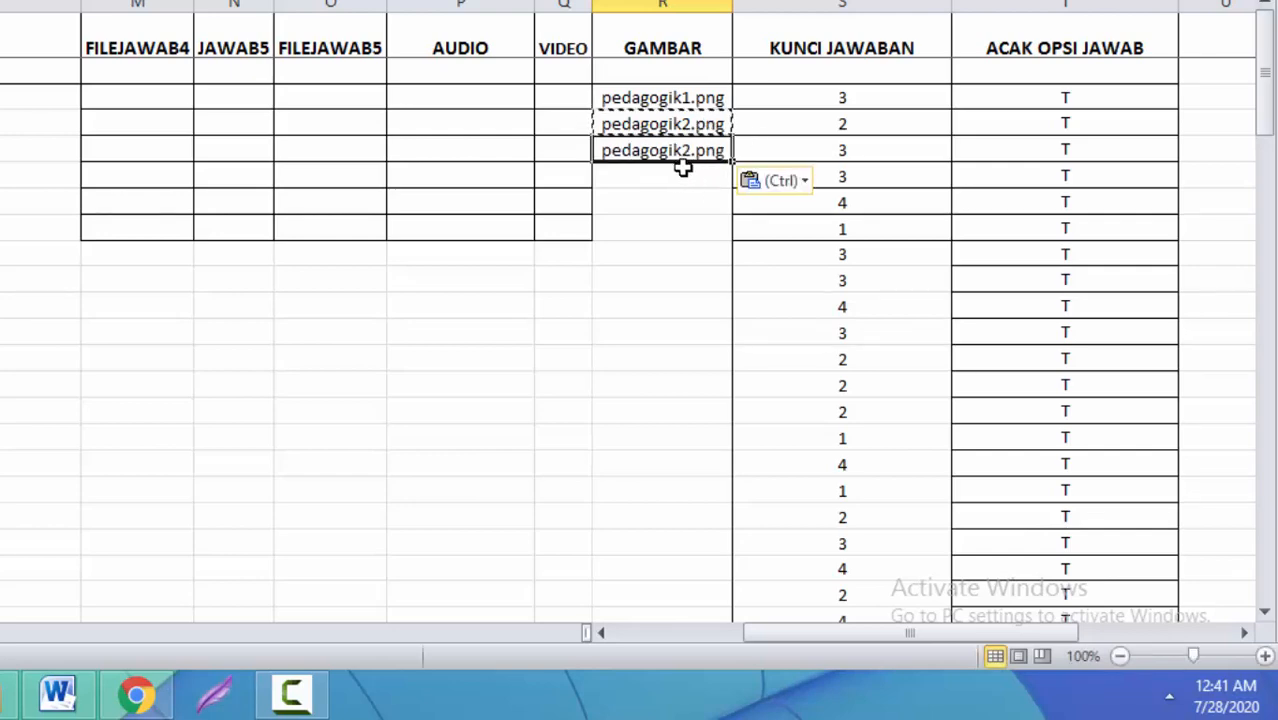
pyautogui.doubleClick(690, 150)
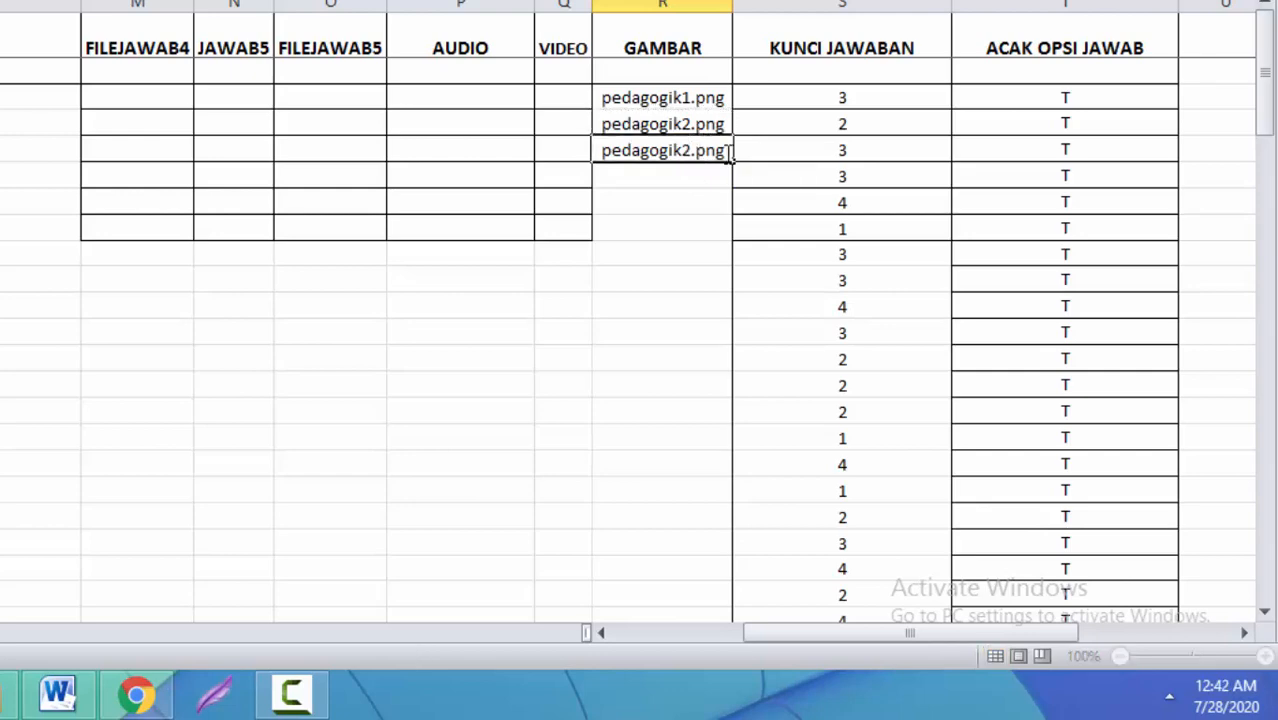
pyautogui.press('BackSpace')
pyautogui.write('3')
pyautogui.click(724, 271)
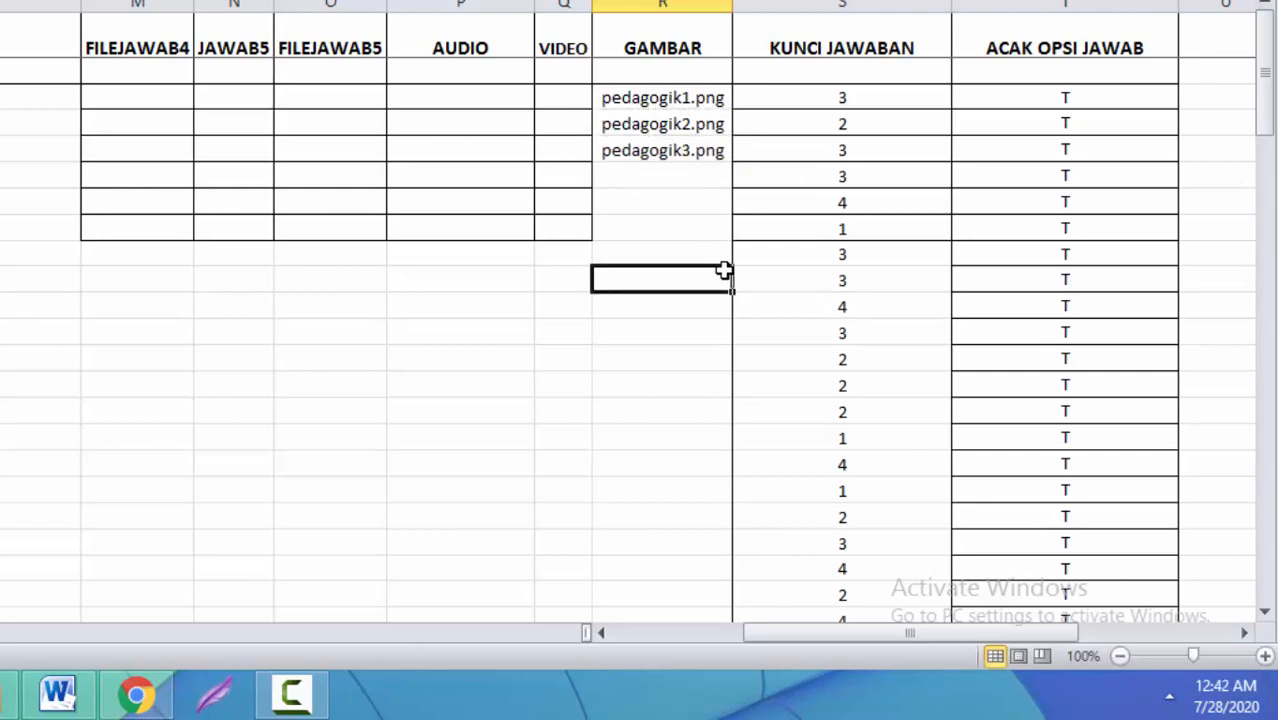
# Replace the first question's GAMBAR entry with pedagogik1, without the file extension
pyautogui.click(705, 102)
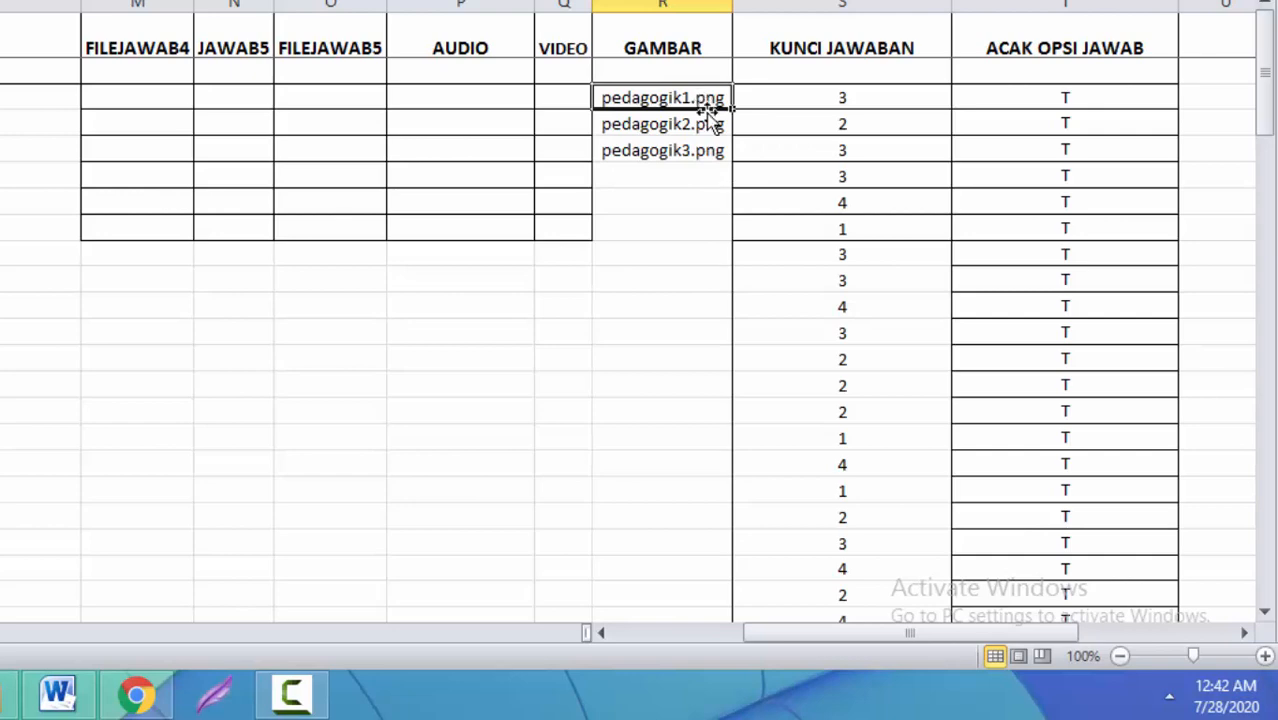
pyautogui.write('pedag')
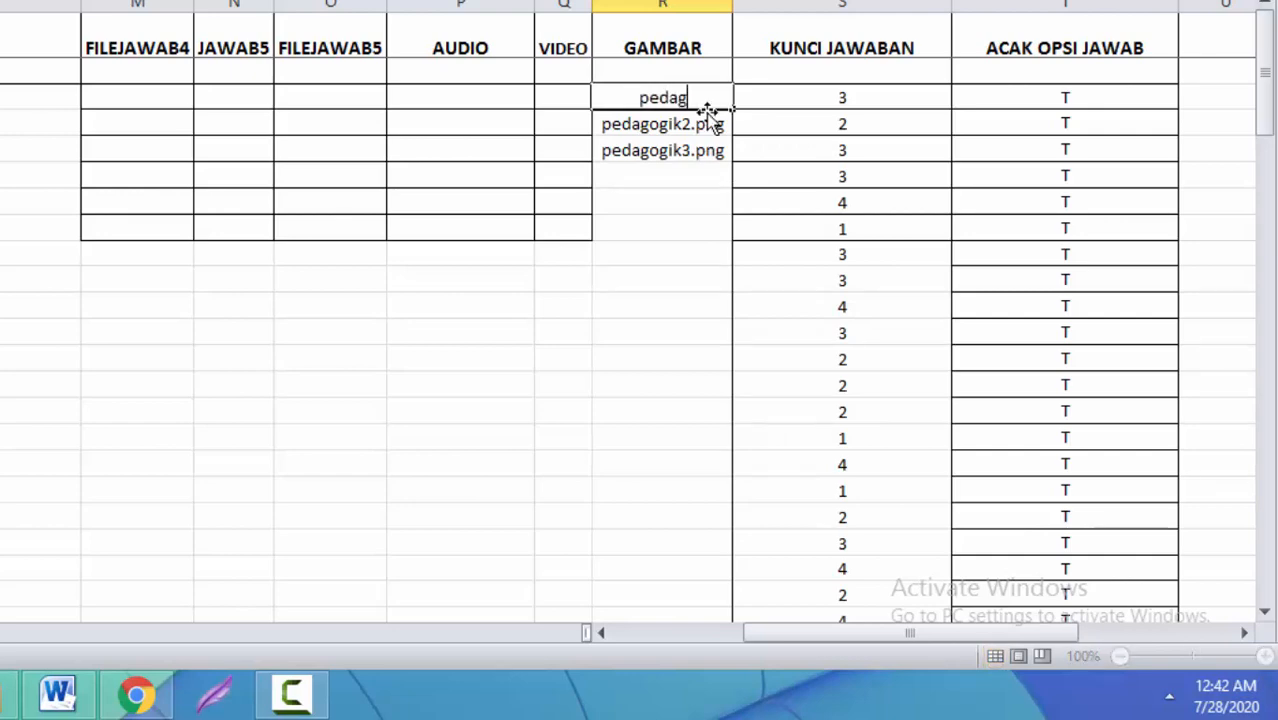
pyautogui.write('ogik1')
pyautogui.click(659, 286)
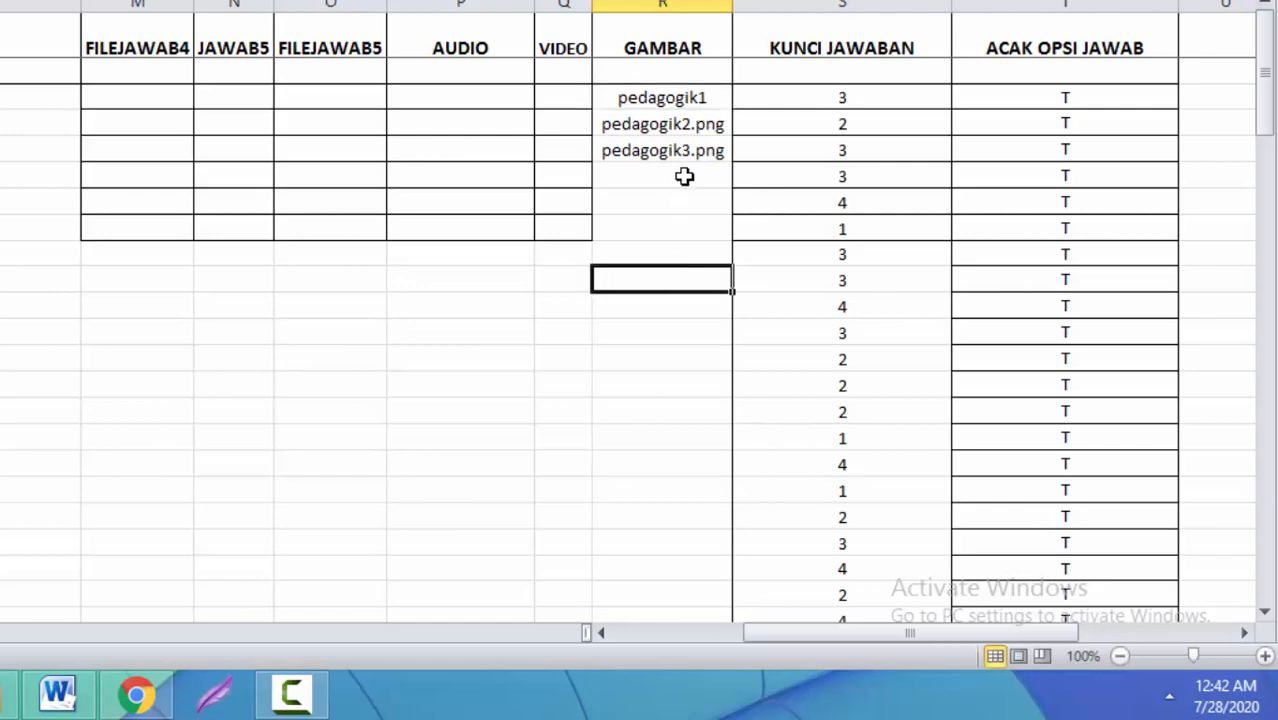
# Copy the first GAMBAR entry over the second question's cell and change it to pedagogik2
pyautogui.click(703, 124)
pyautogui.click(705, 98)
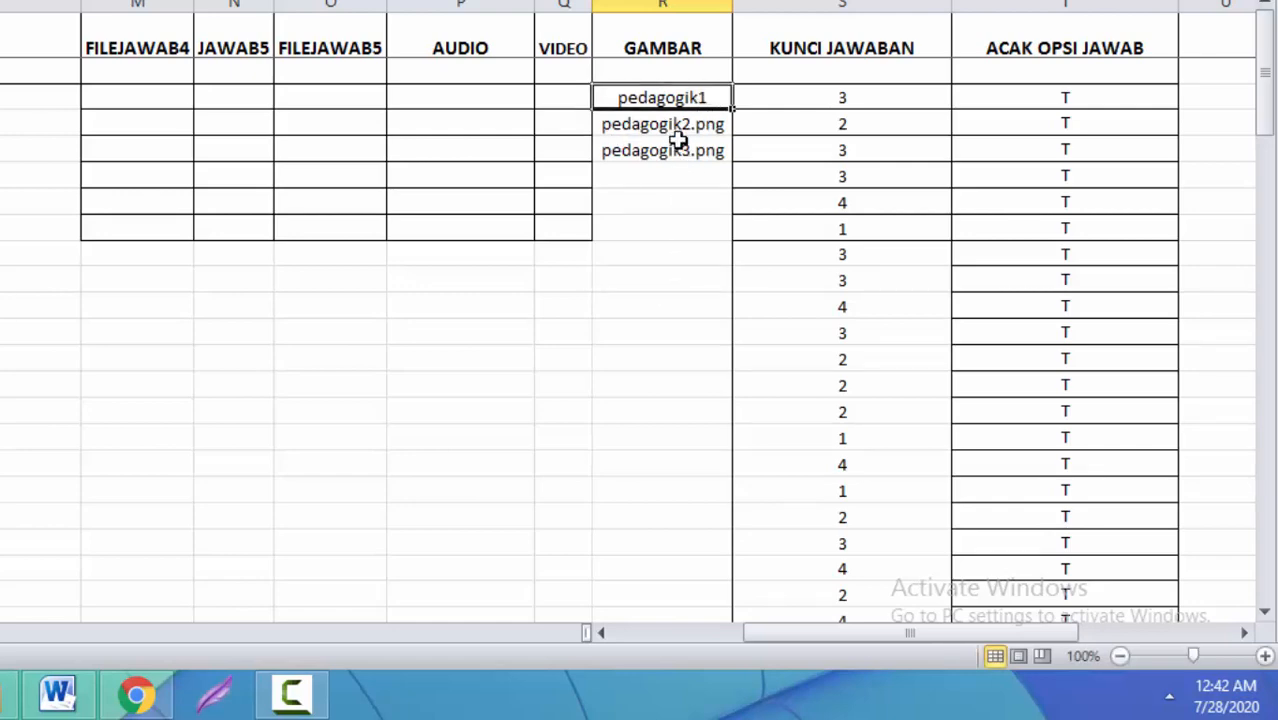
pyautogui.hotkey('ctrl', 'c')
pyautogui.click(686, 125)
pyautogui.hotkey('ctrl', 'v')
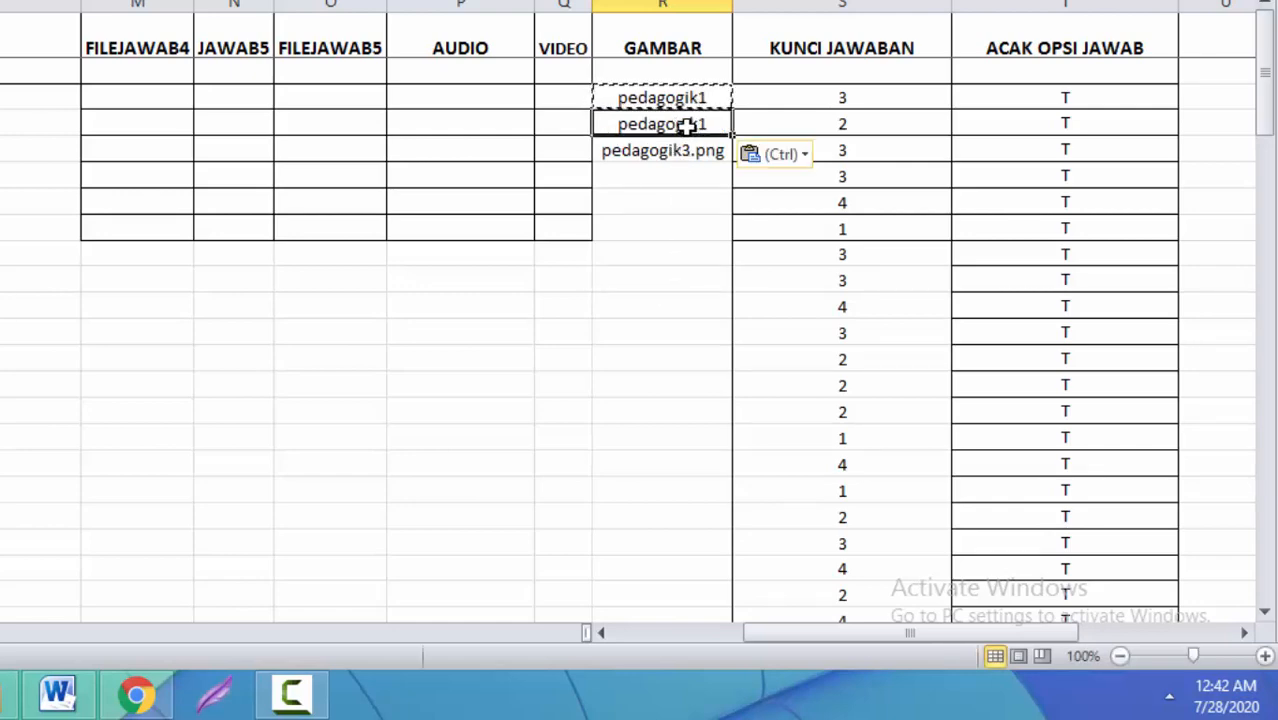
pyautogui.doubleClick(693, 121)
pyautogui.press('BackSpace')
pyautogui.write('2')
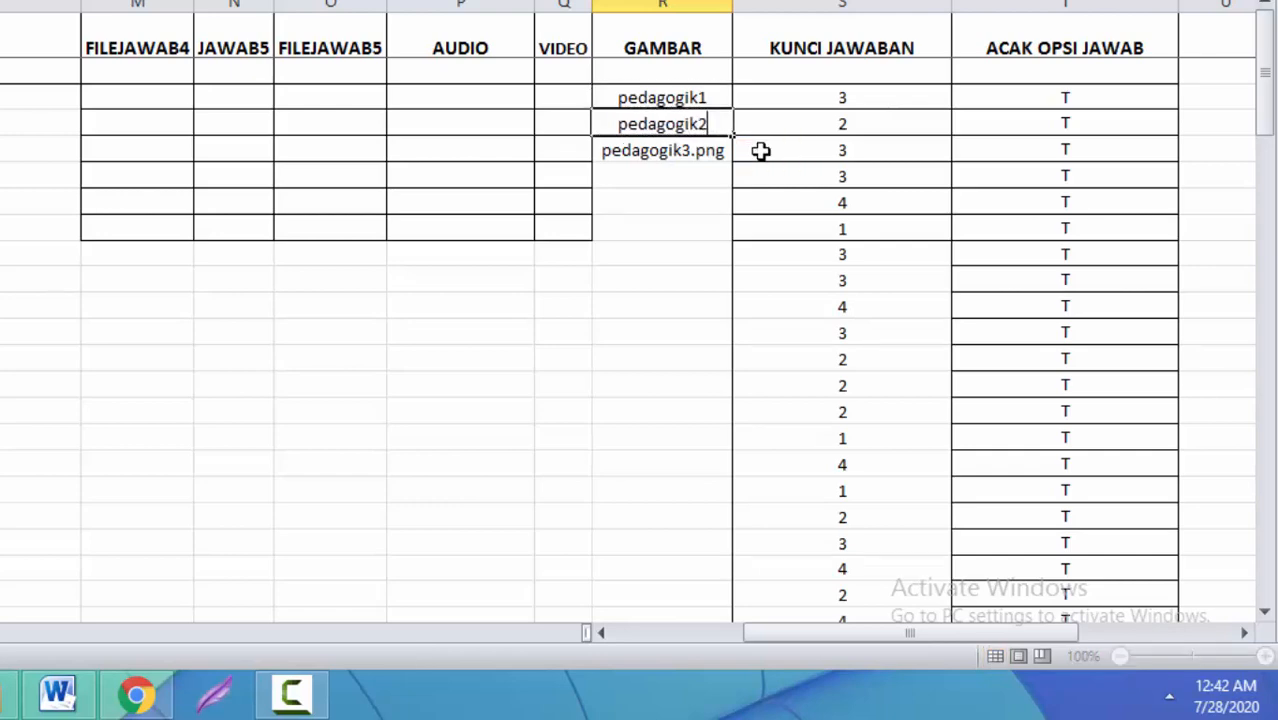
# Clear the third GAMBAR entry and fill the pedagogik1, pedagogik2 series down the column for all remaining questions
pyautogui.click(703, 158)
pyautogui.press('Delete')
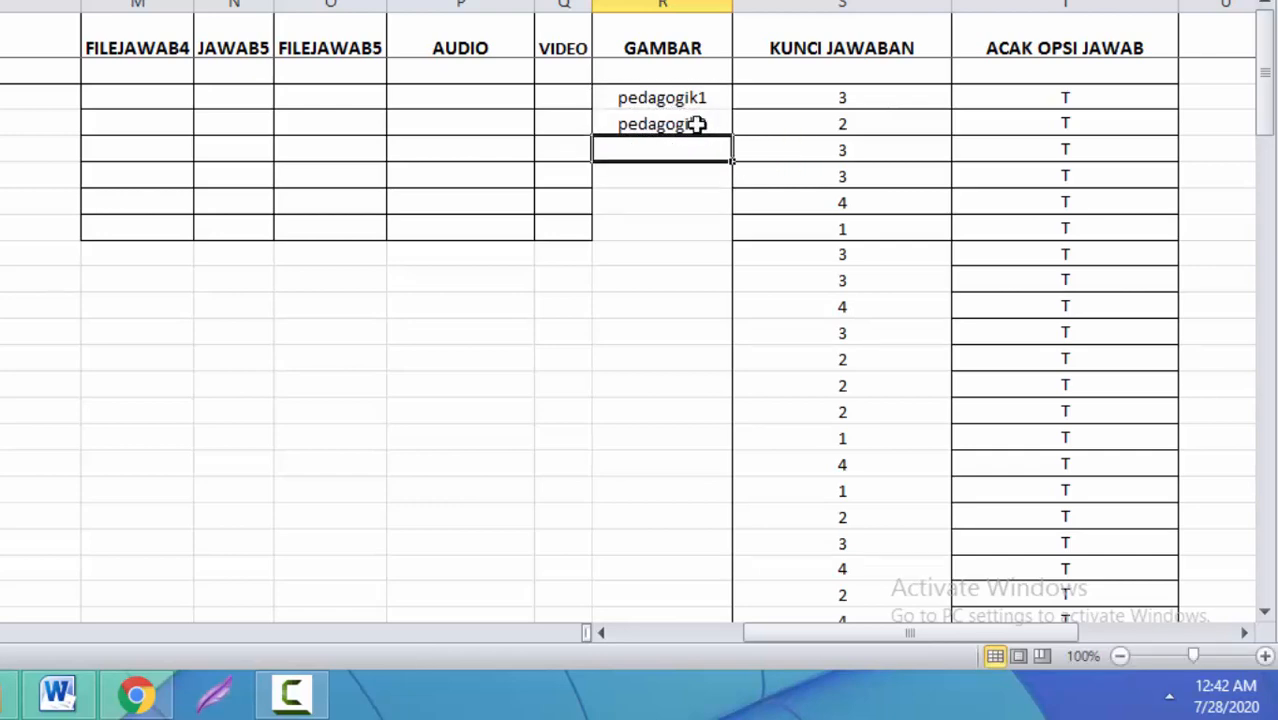
pyautogui.moveTo(668, 98); pyautogui.dragTo(680, 124)
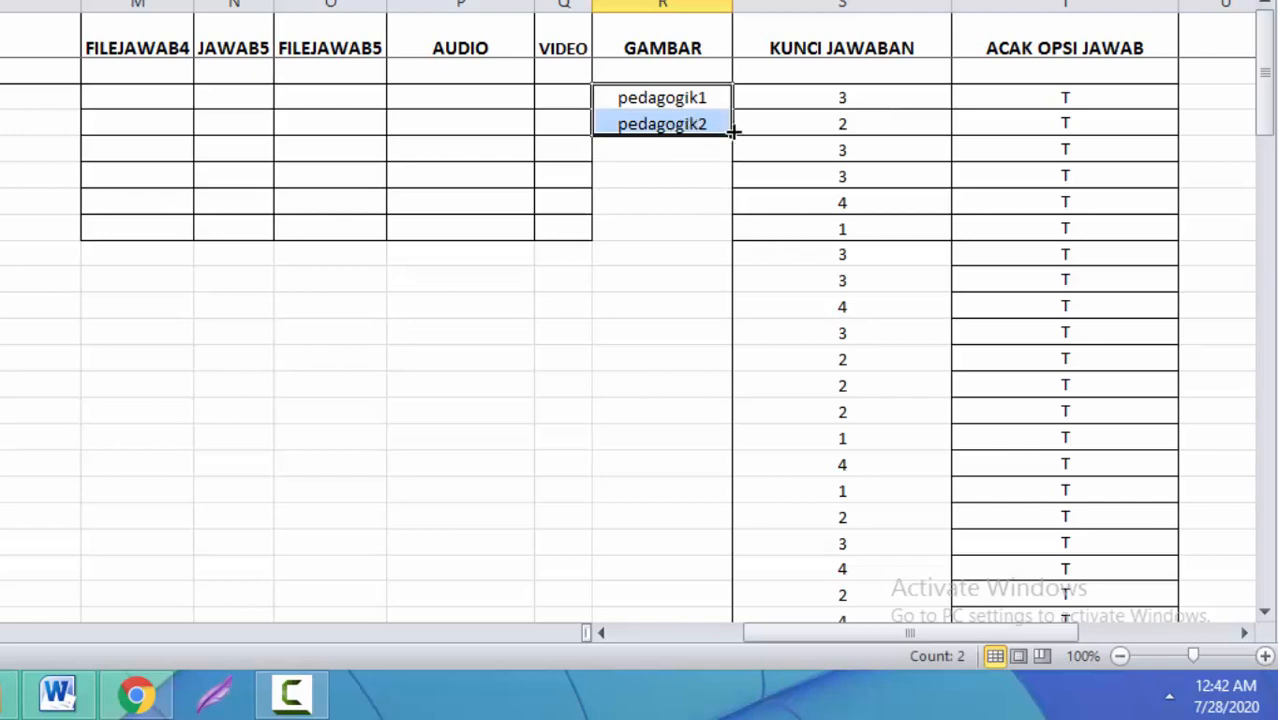
pyautogui.doubleClick(732, 136)
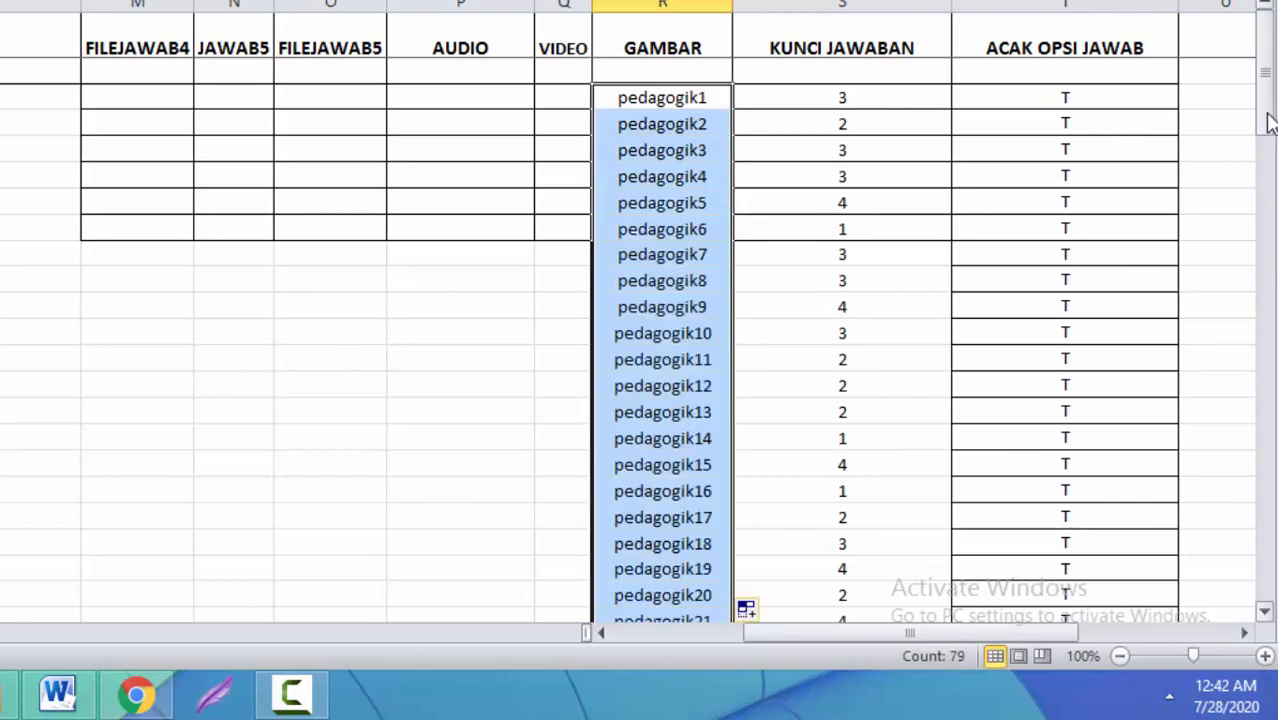
pyautogui.moveTo(1268, 120); pyautogui.dragTo(1272, 192)
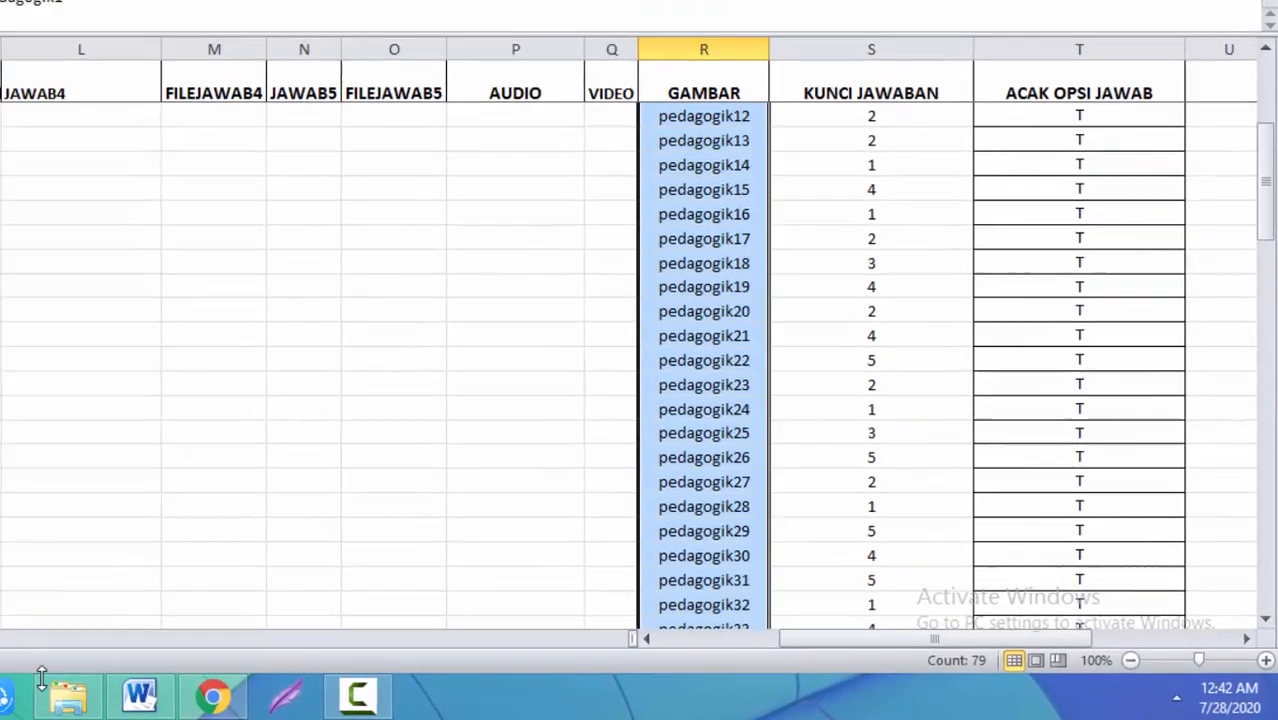
# Compare the GAMBAR names with the images in the soal to folder and look over the KUNCI JAWABAN and ACAK OPSI JAWAB columns
pyautogui.click(66, 700)
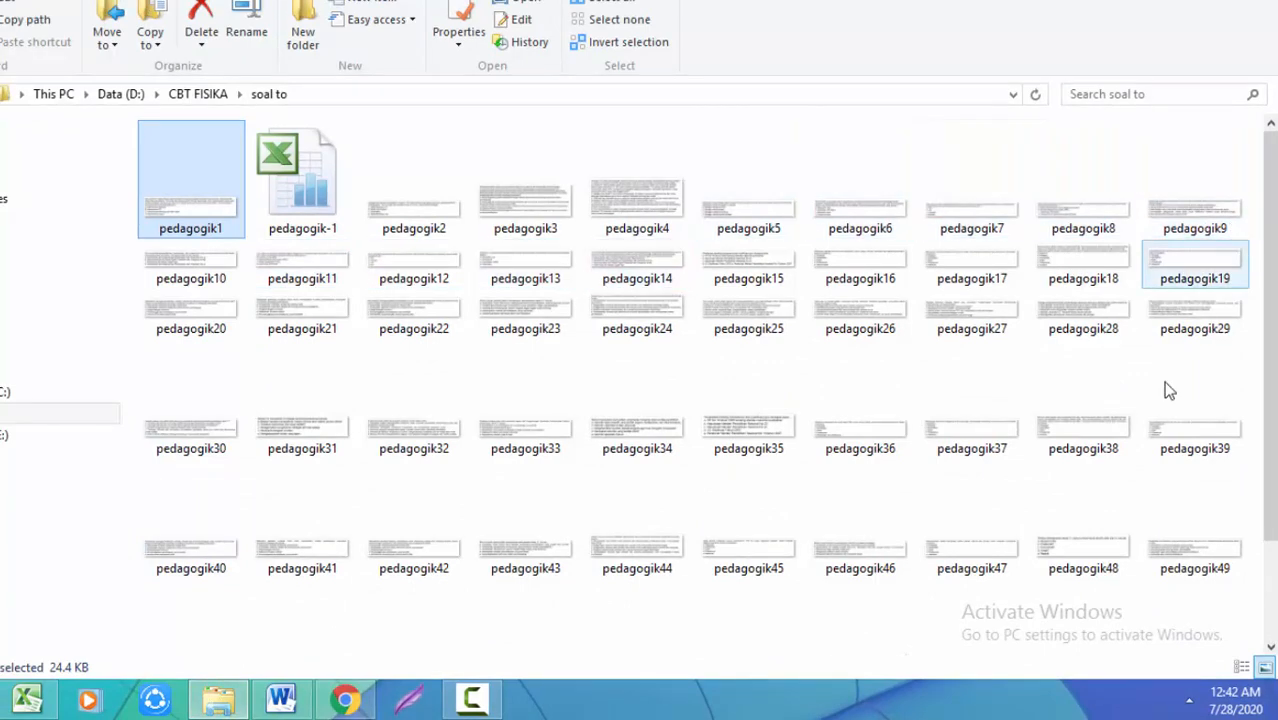
pyautogui.click(248, 692)
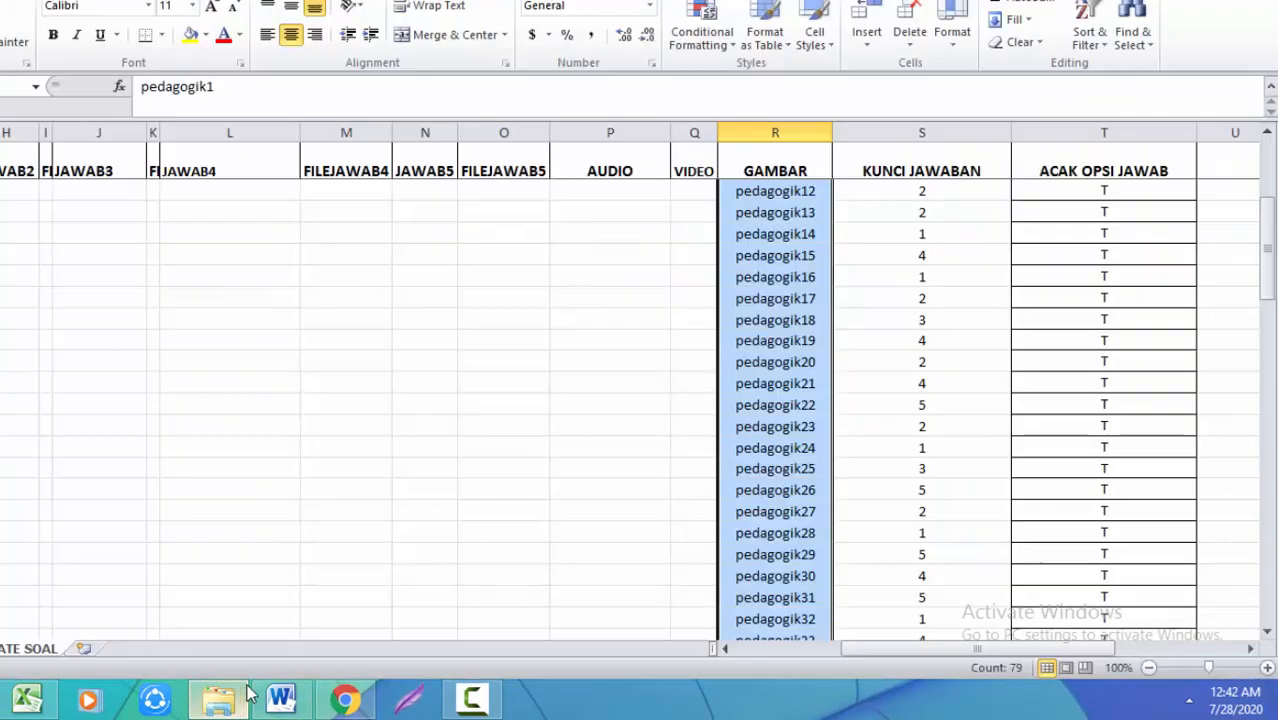
pyautogui.click(872, 254)
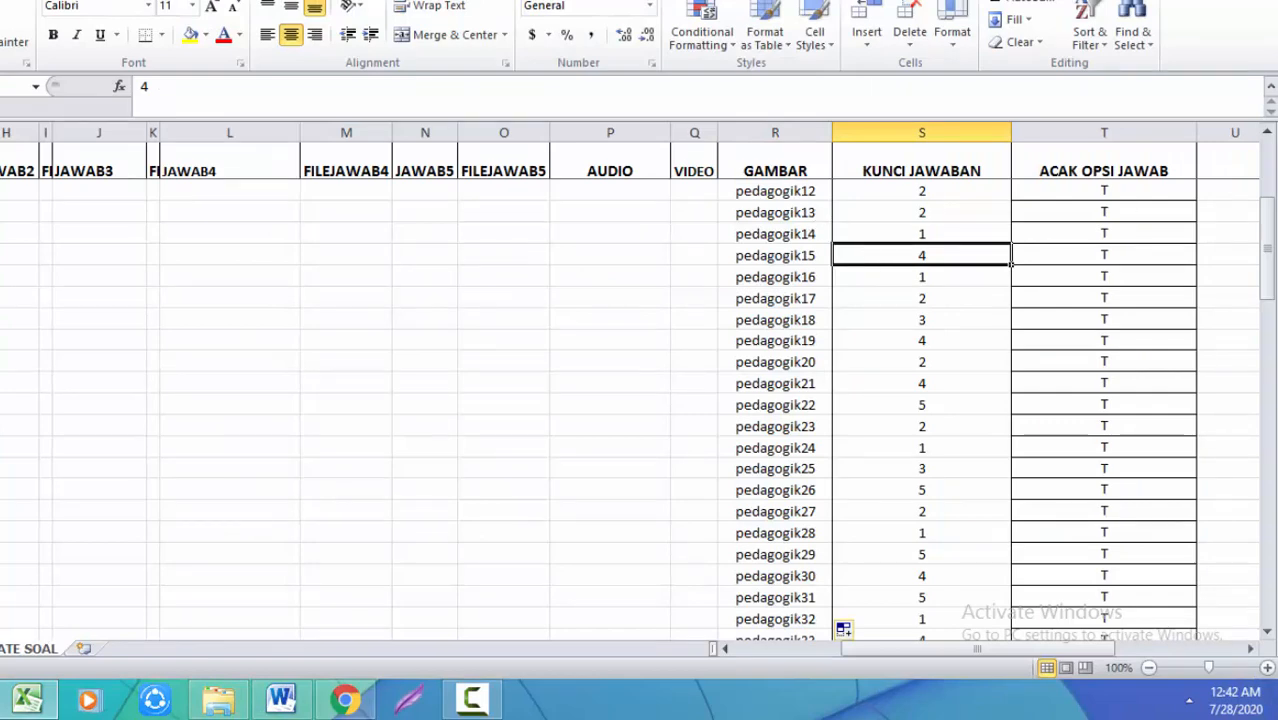
pyautogui.moveTo(991, 648); pyautogui.dragTo(1097, 648)
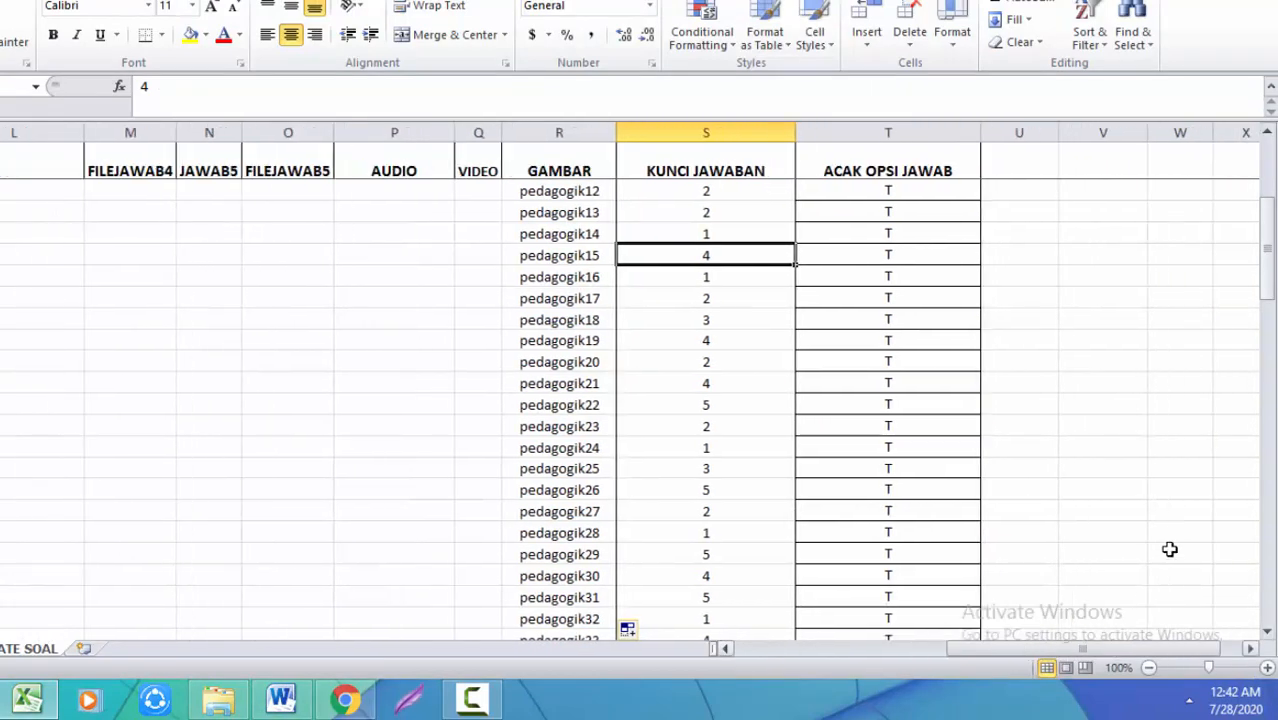
# Enter .png in column U beside the pedagogik12 row and fill it down for the questions below
pyautogui.click(1039, 194)
pyautogui.write('png')
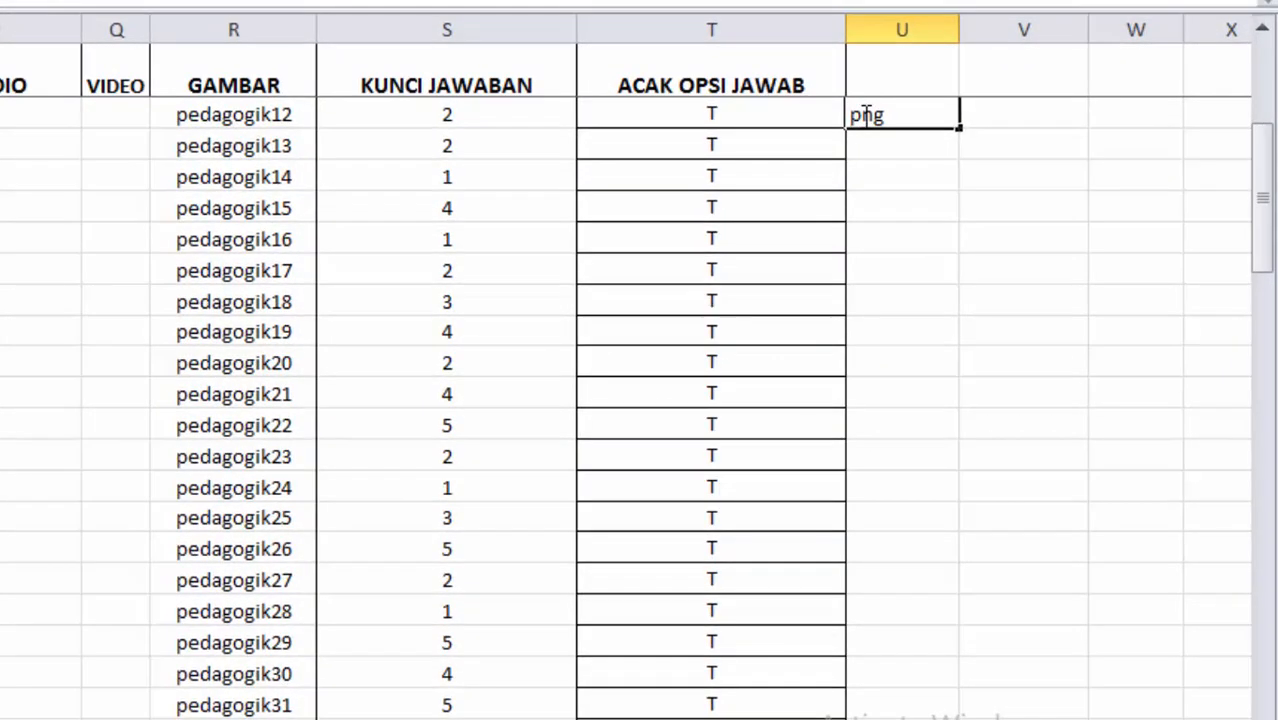
pyautogui.press('Home')
pyautogui.write('.')
pyautogui.press('Return')
pyautogui.click(899, 111)
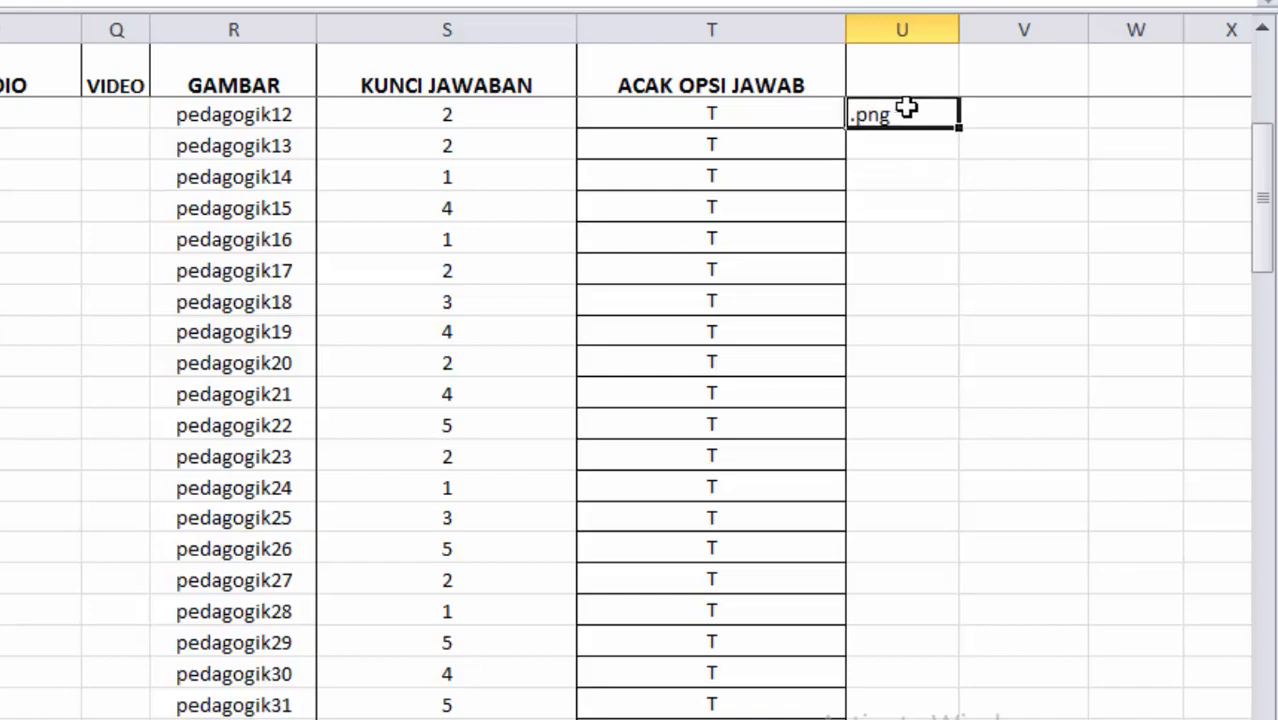
pyautogui.hotkey('ctrl', 'c')
pyautogui.doubleClick(959, 127)
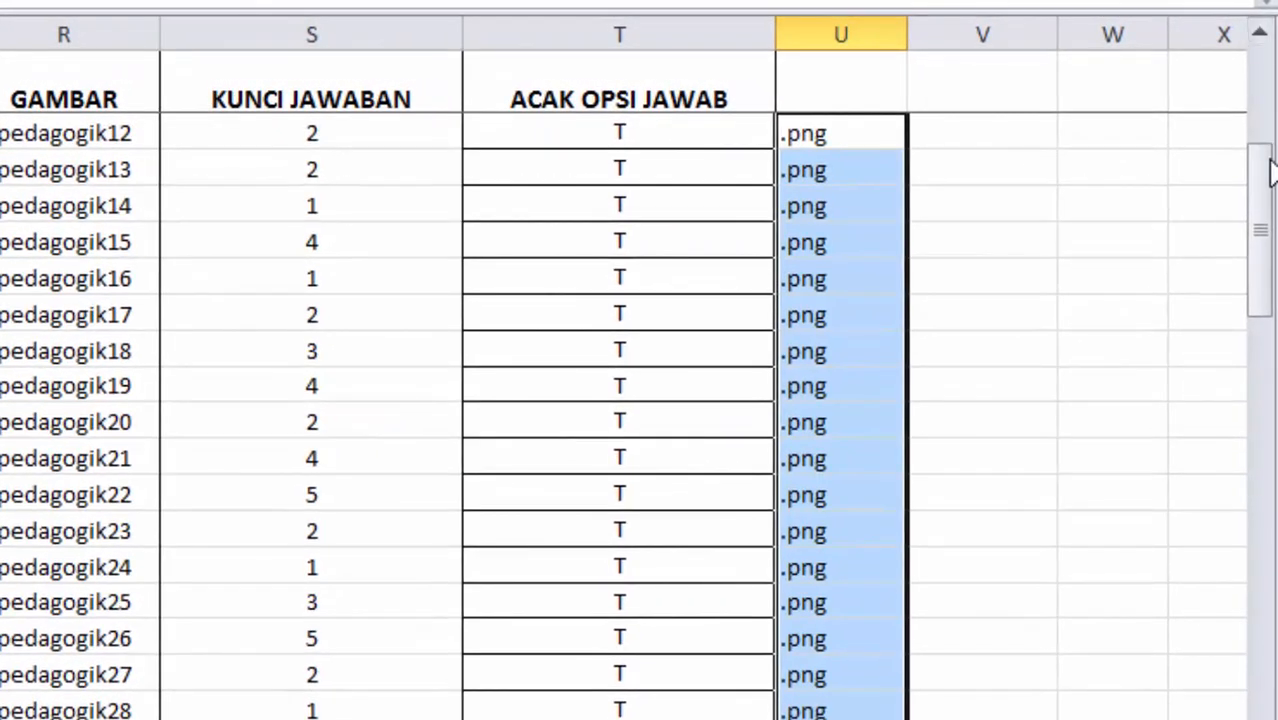
# Copy the .png entry to column U in the first question's row and fill it down through the remaining empty rows
pyautogui.moveTo(1270, 170)
pyautogui.mouseDown()
pyautogui.moveTo(1270, 667)
pyautogui.moveTo(1272, 248)
pyautogui.moveTo(1260, 171)
pyautogui.mouseUp()
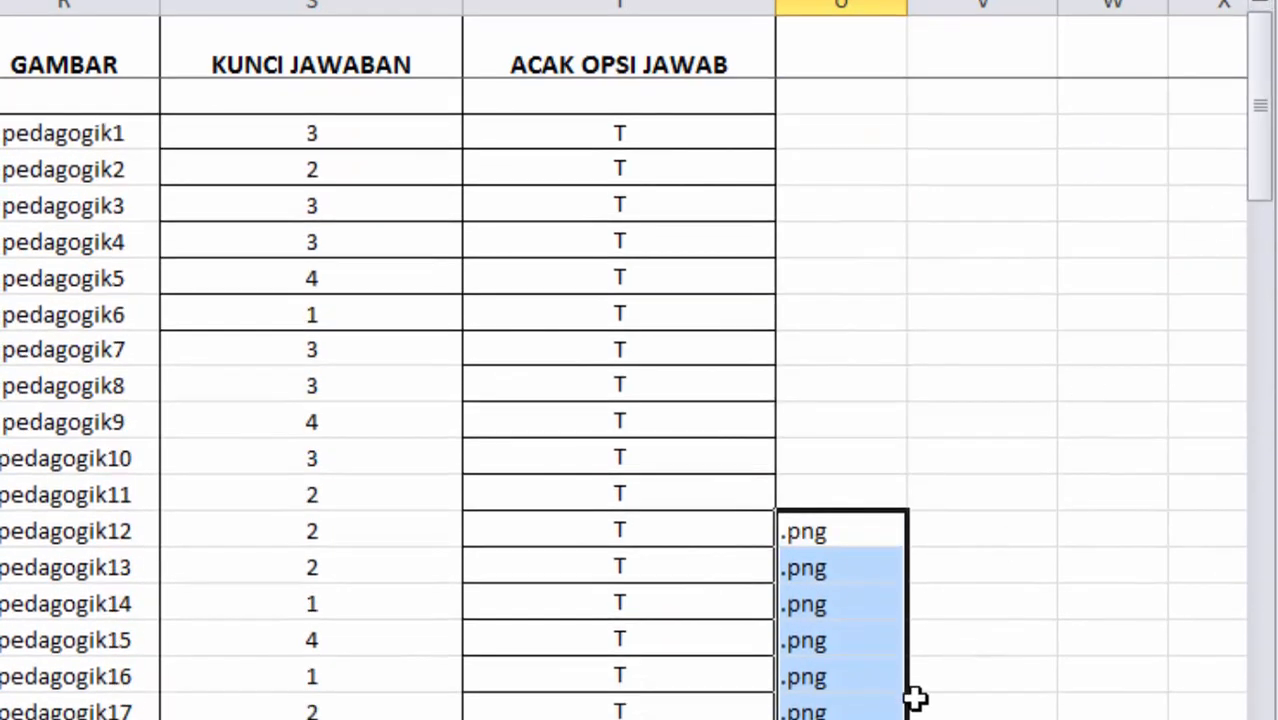
pyautogui.click(850, 524)
pyautogui.hotkey('ctrl', 'c')
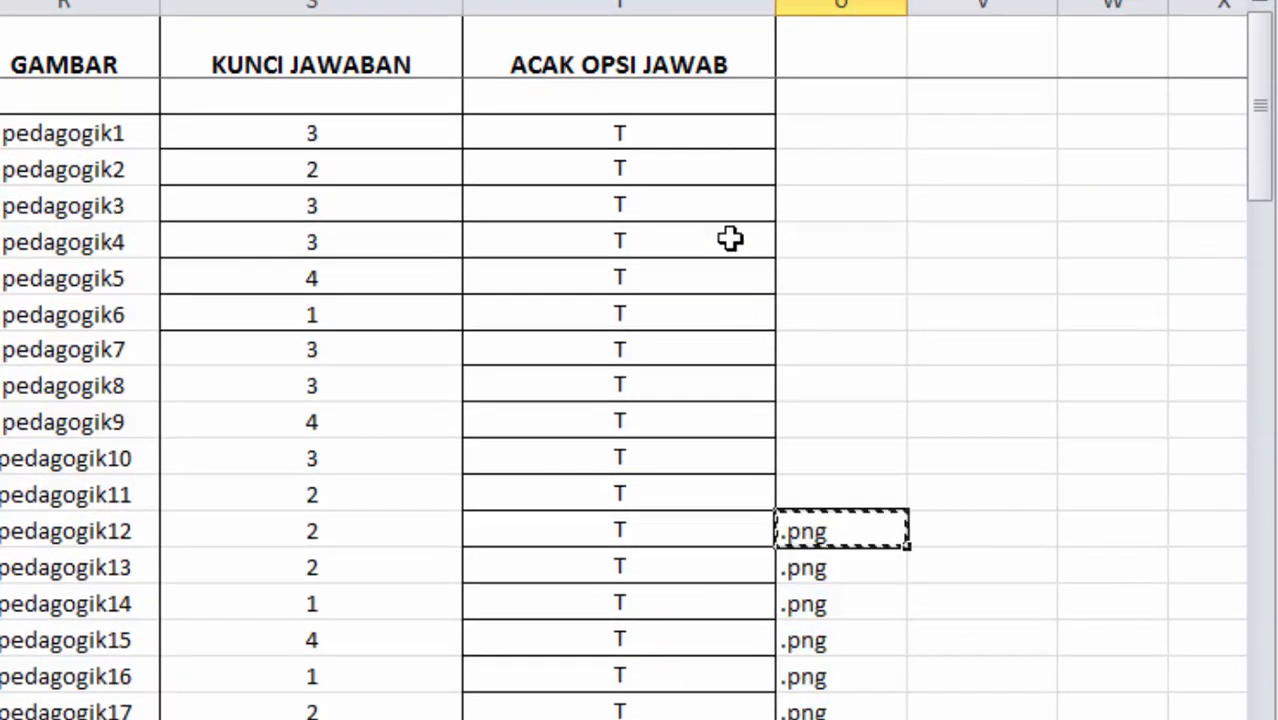
pyautogui.click(830, 131)
pyautogui.hotkey('ctrl', 'v')
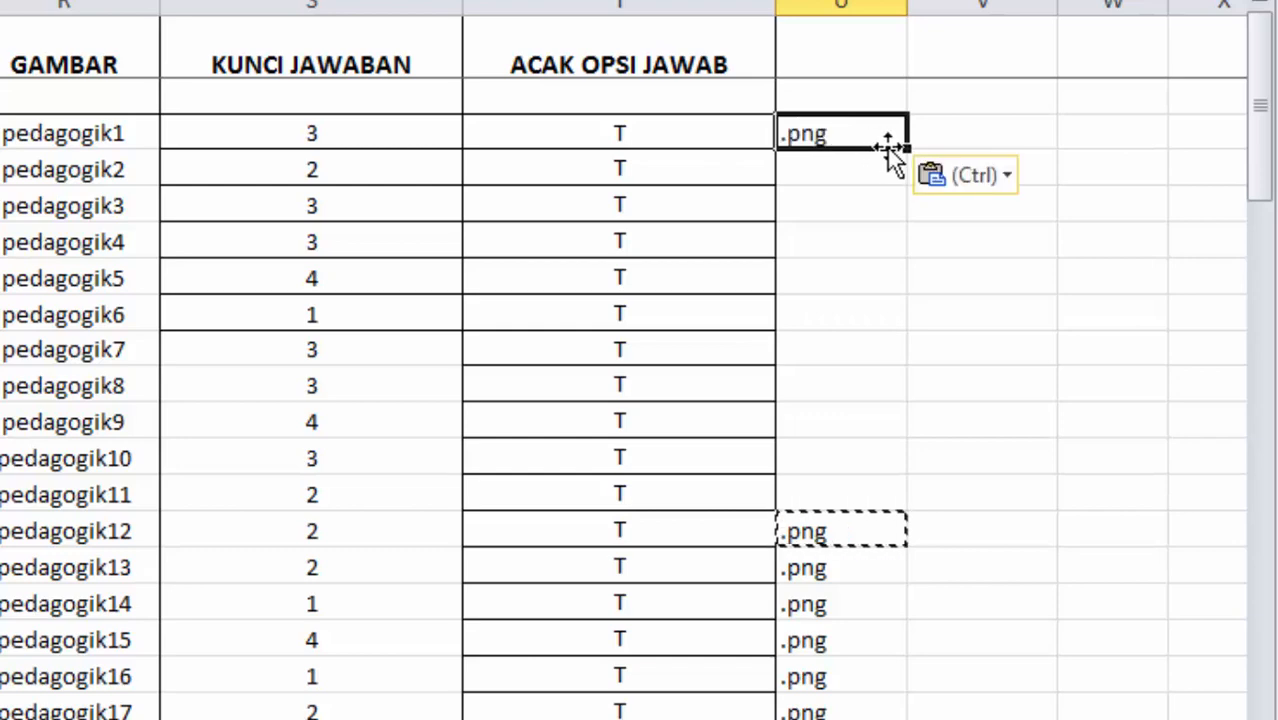
pyautogui.doubleClick(888, 148)
# Join each GAMBAR name with its extension in column V using =R3&U3, and fill the formula down for all questions
pyautogui.click(947, 131)
pyautogui.write('=')
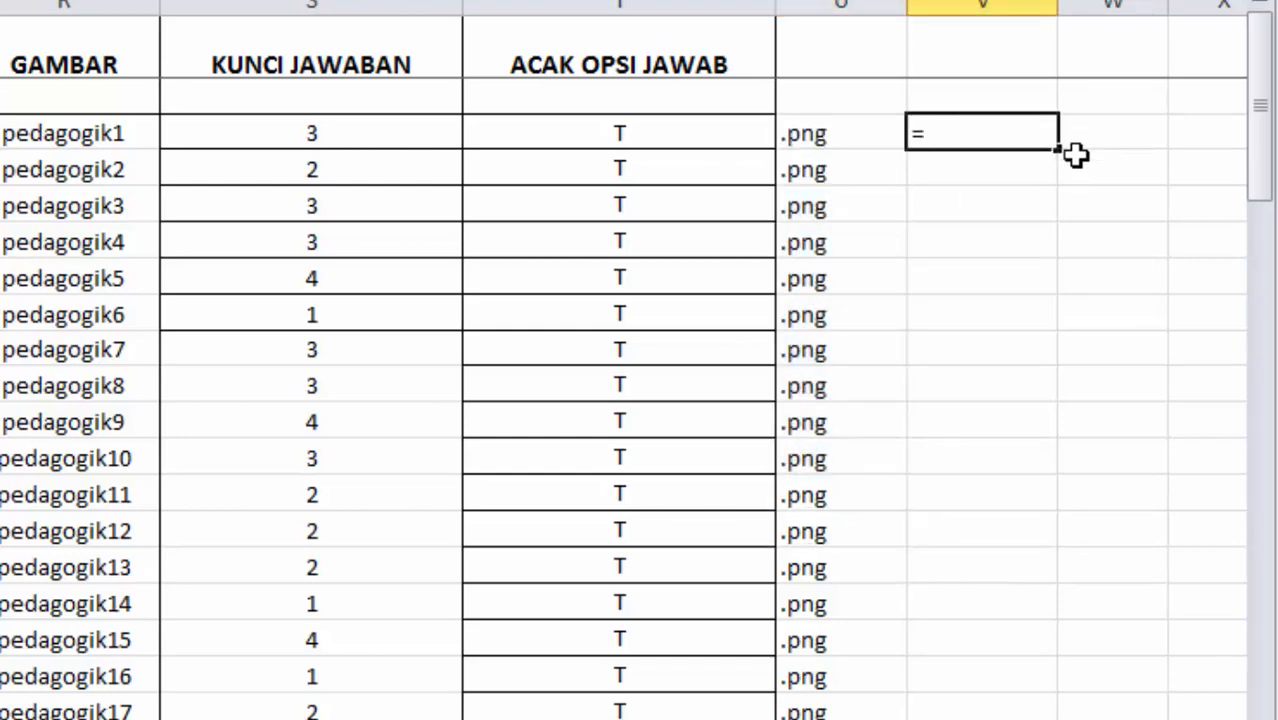
pyautogui.click(62, 135)
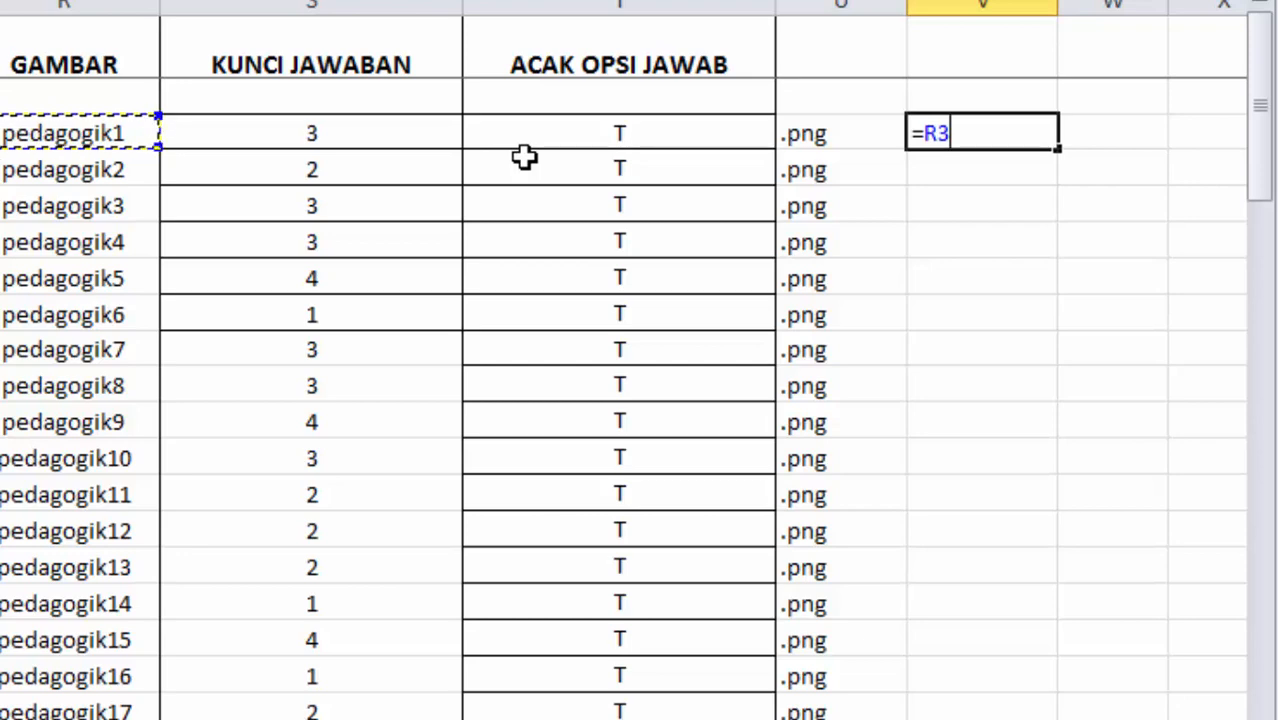
pyautogui.write('&')
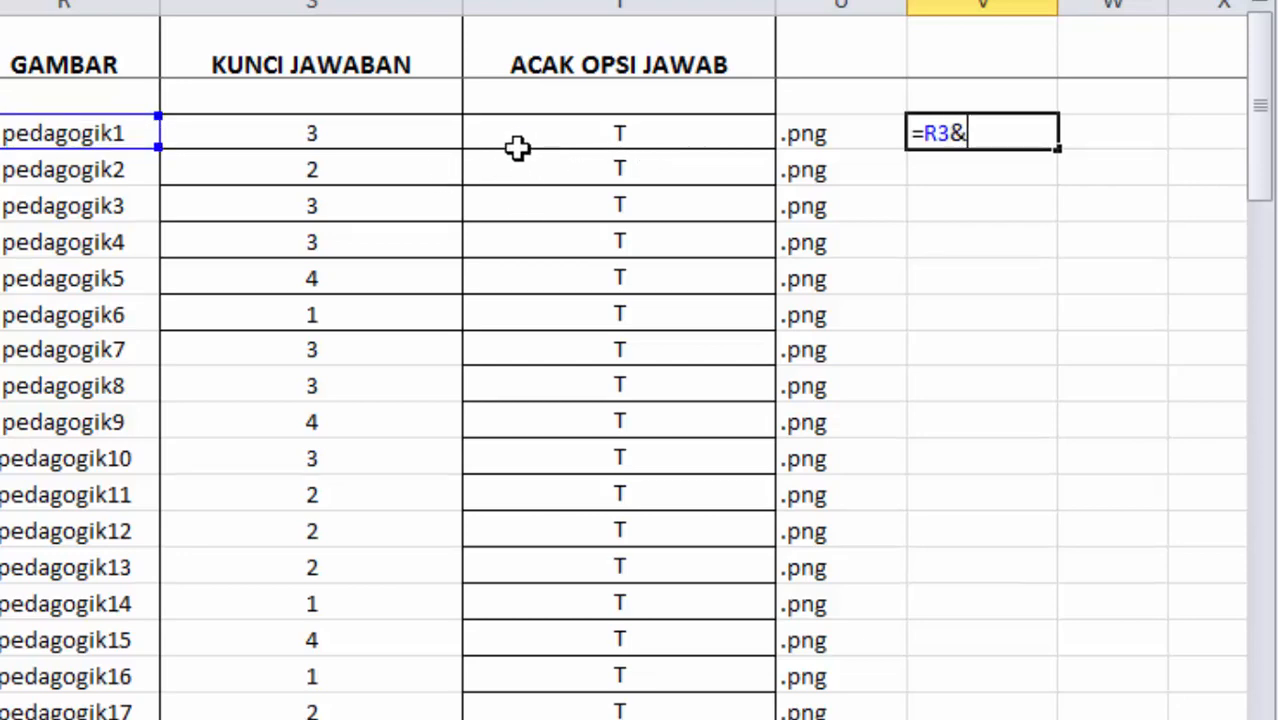
pyautogui.click(818, 145)
pyautogui.press('Return')
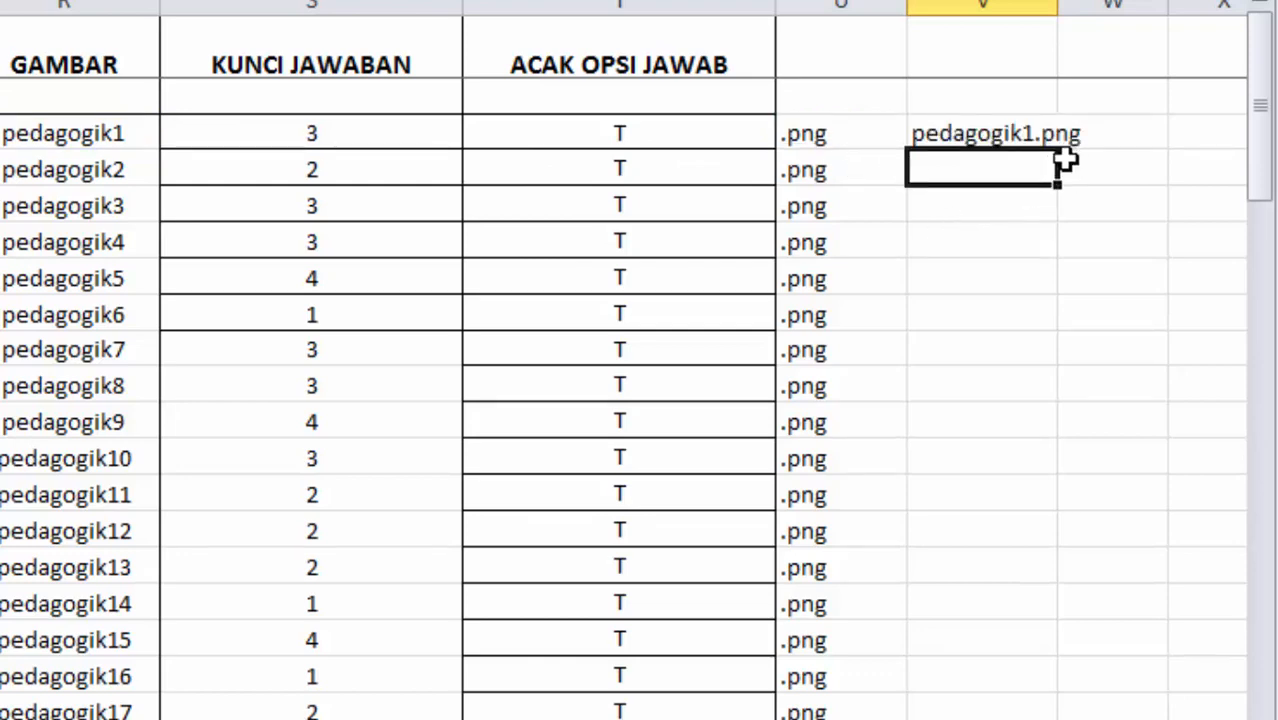
pyautogui.click(1008, 140)
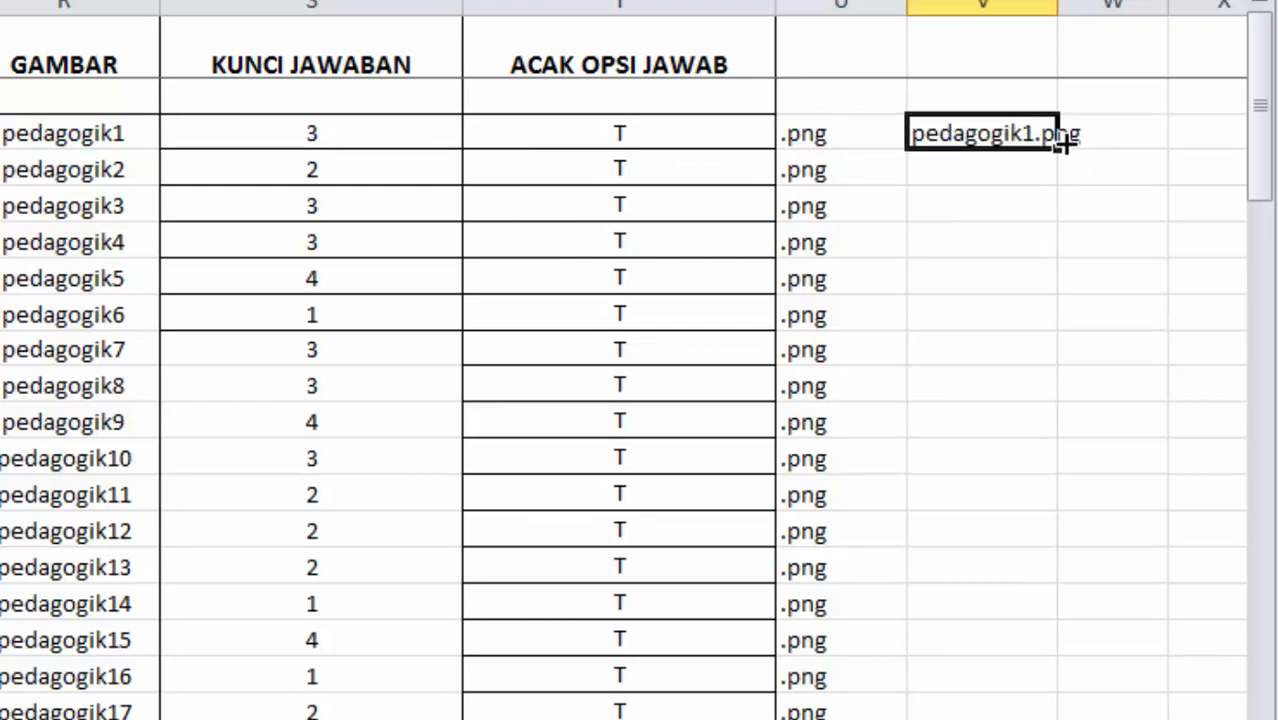
pyautogui.doubleClick(1062, 145)
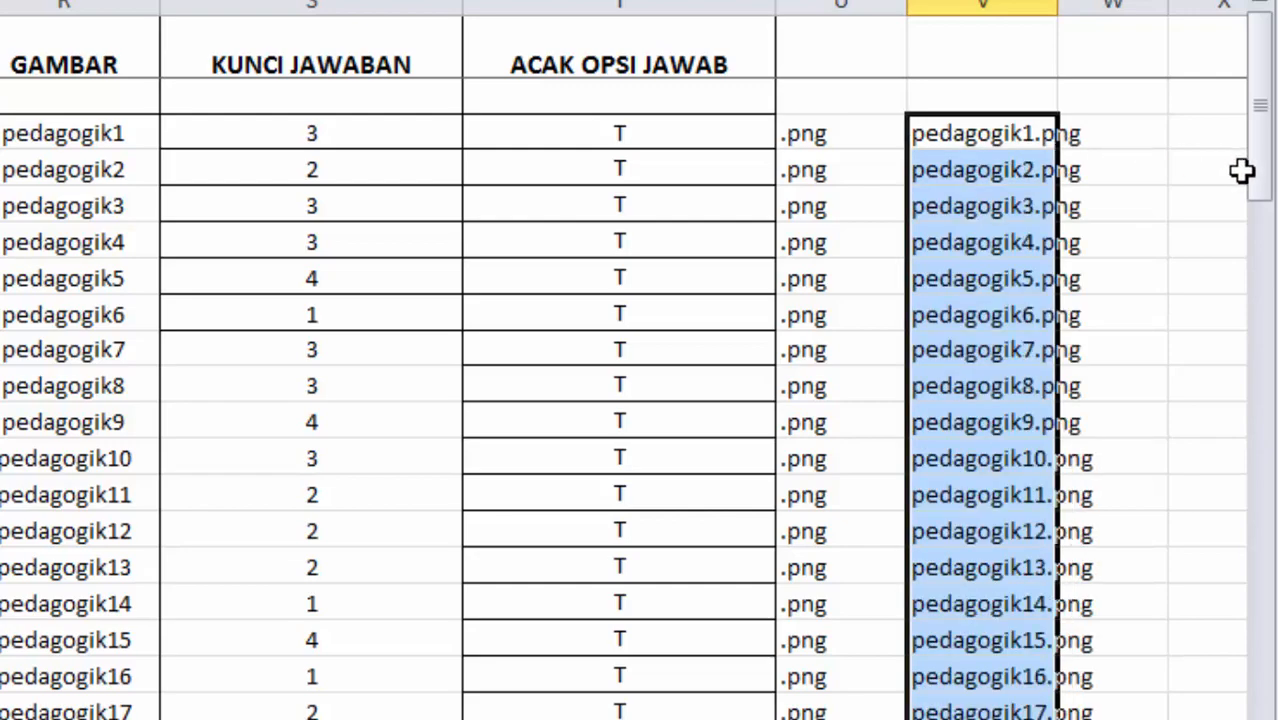
# Copy the joined file names from column V and paste them as values over the GAMBAR column, starting at R3
pyautogui.moveTo(1252, 171); pyautogui.dragTo(1260, 105)
pyautogui.hotkey('ctrl', 'c')
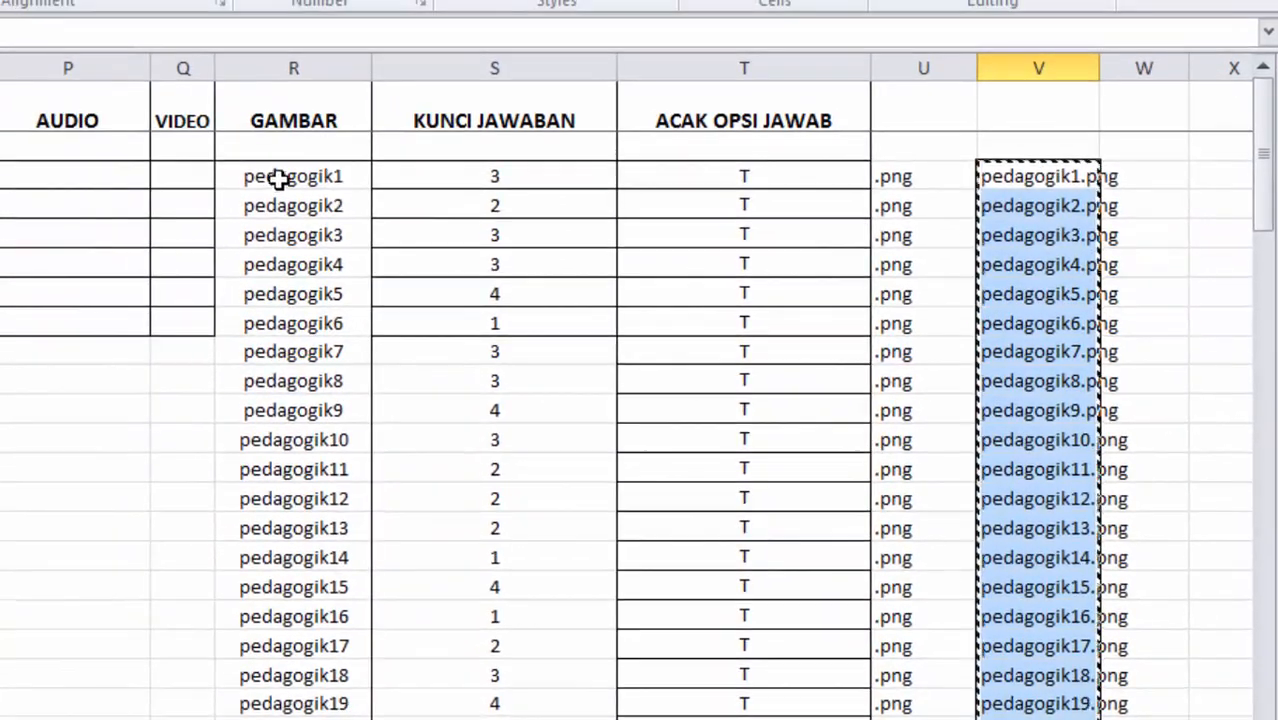
pyautogui.rightClick(279, 177)
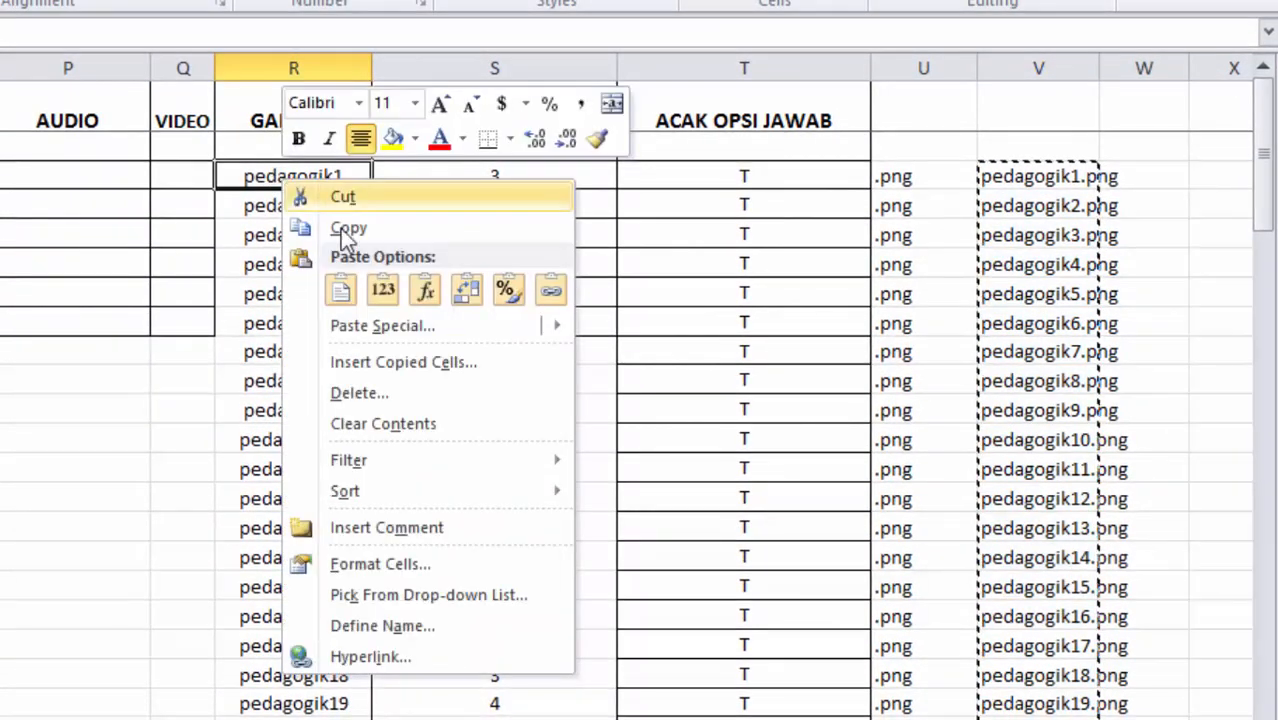
pyautogui.click(396, 330)
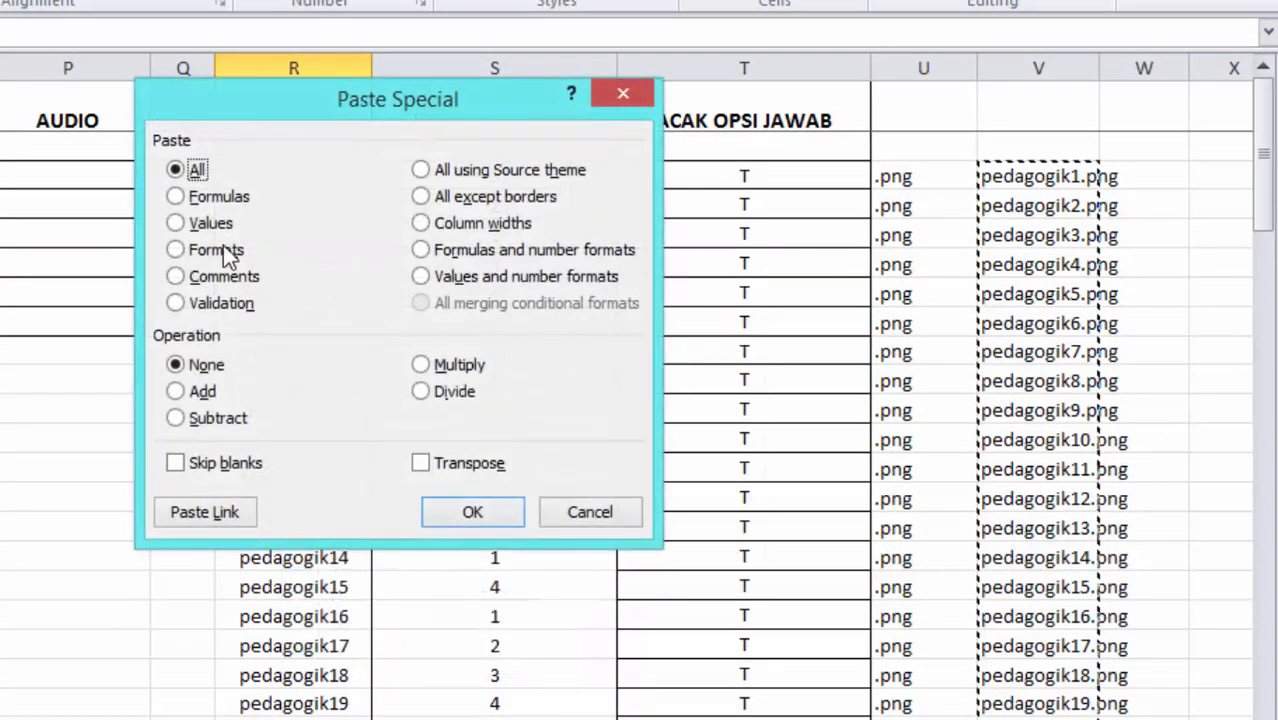
pyautogui.click(195, 219)
pyautogui.click(471, 508)
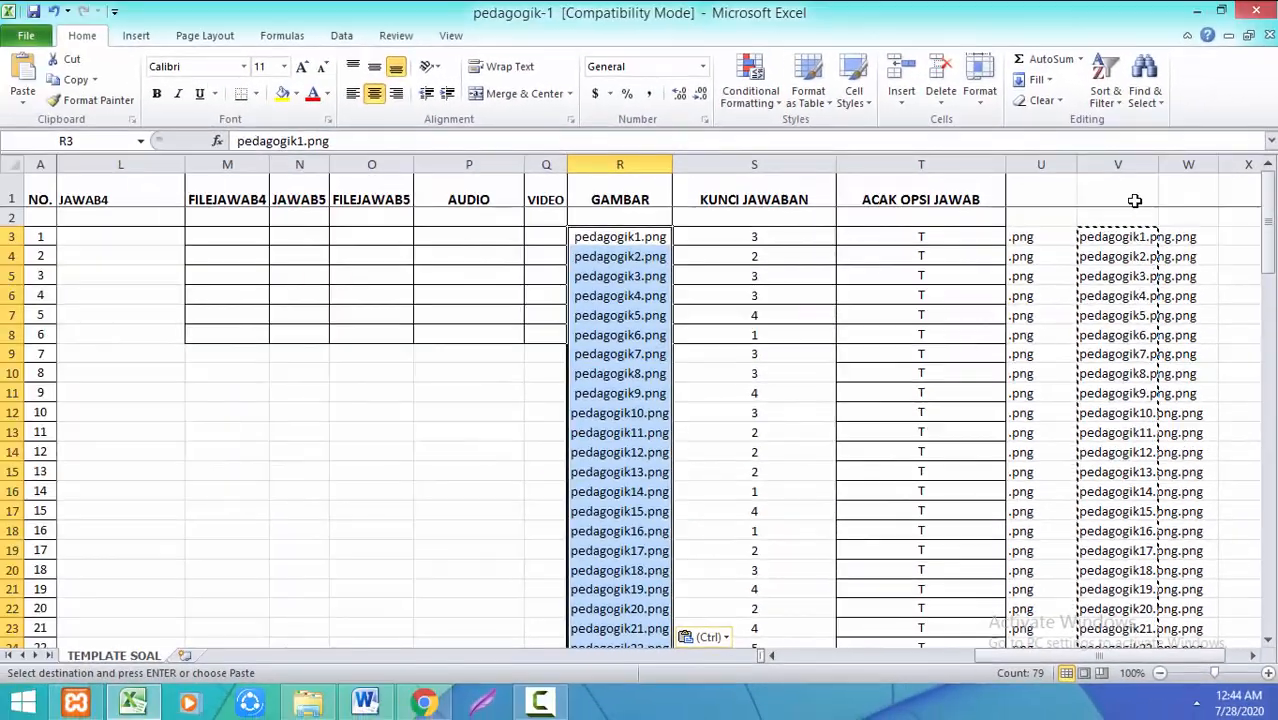
# Clear the helper columns V and U, which hold the joined names and the .png extensions
pyautogui.click(1113, 125)
pyautogui.press('Delete')
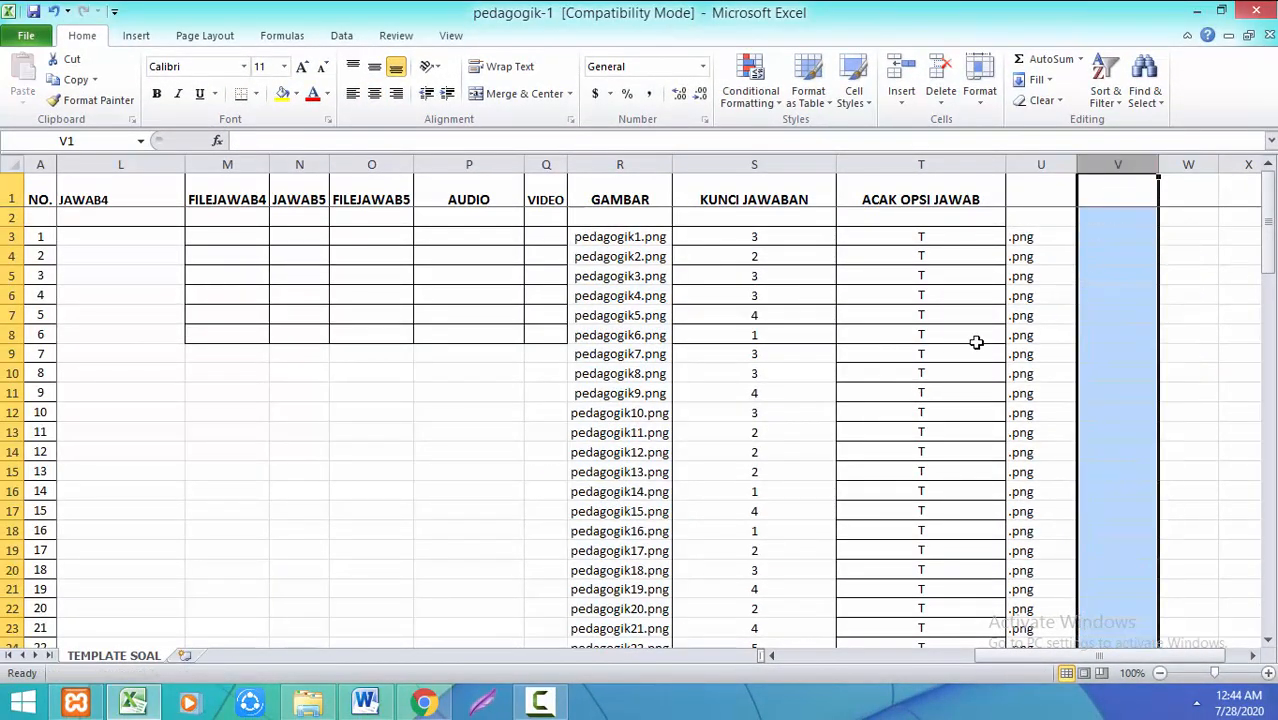
pyautogui.click(787, 396)
pyautogui.click(1120, 368)
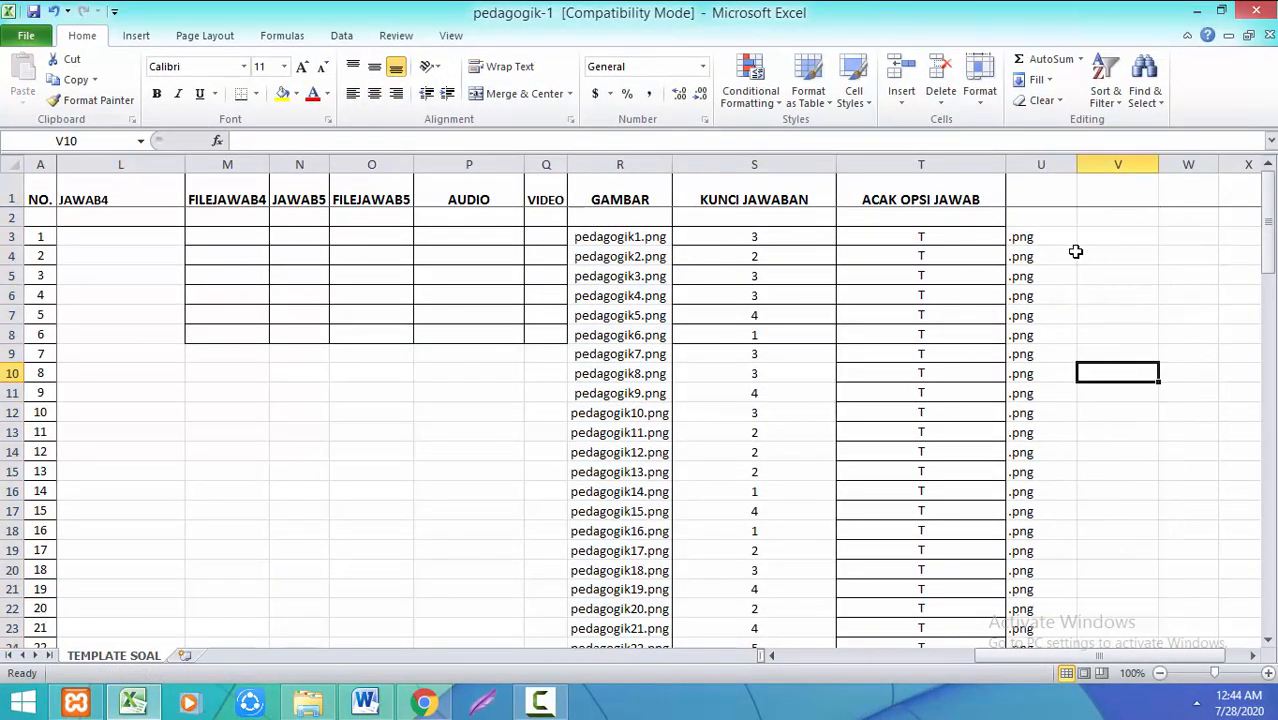
pyautogui.click(1046, 166)
pyautogui.click(1141, 355)
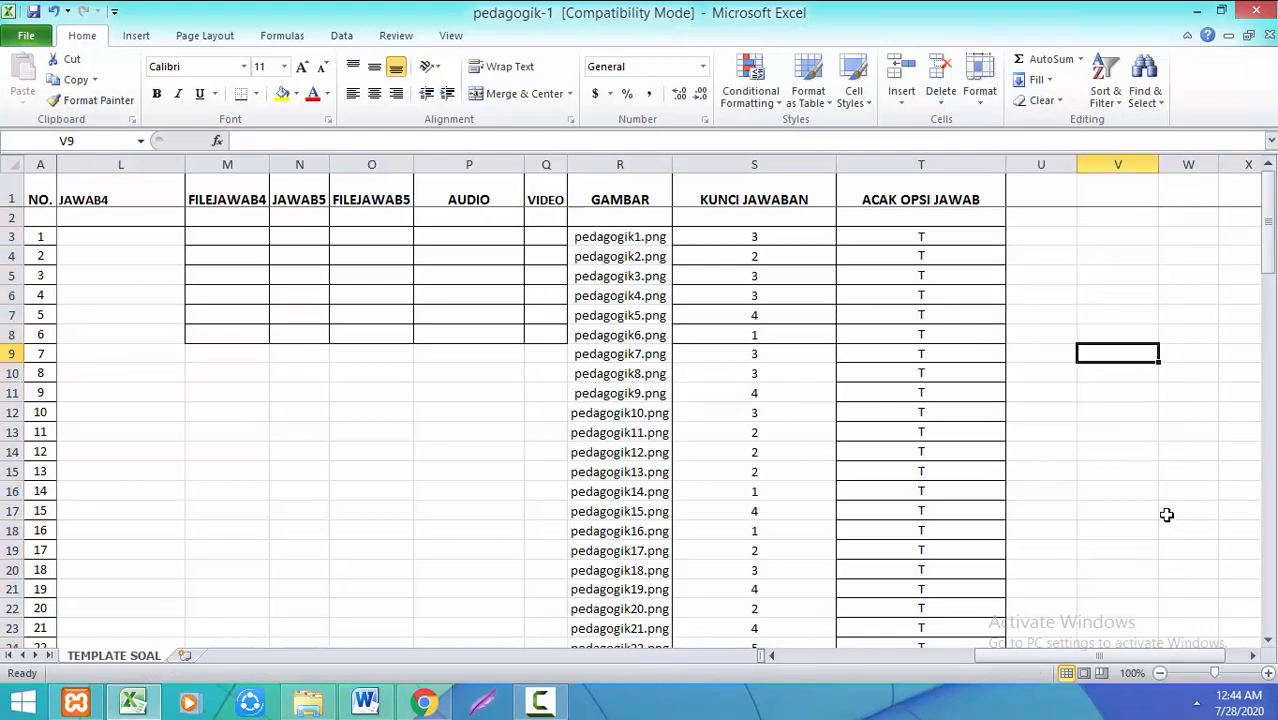
# Save and close the pedagogik-1 workbook, and select its file in the soal to folder
pyautogui.moveTo(1136, 657); pyautogui.dragTo(1100, 650)
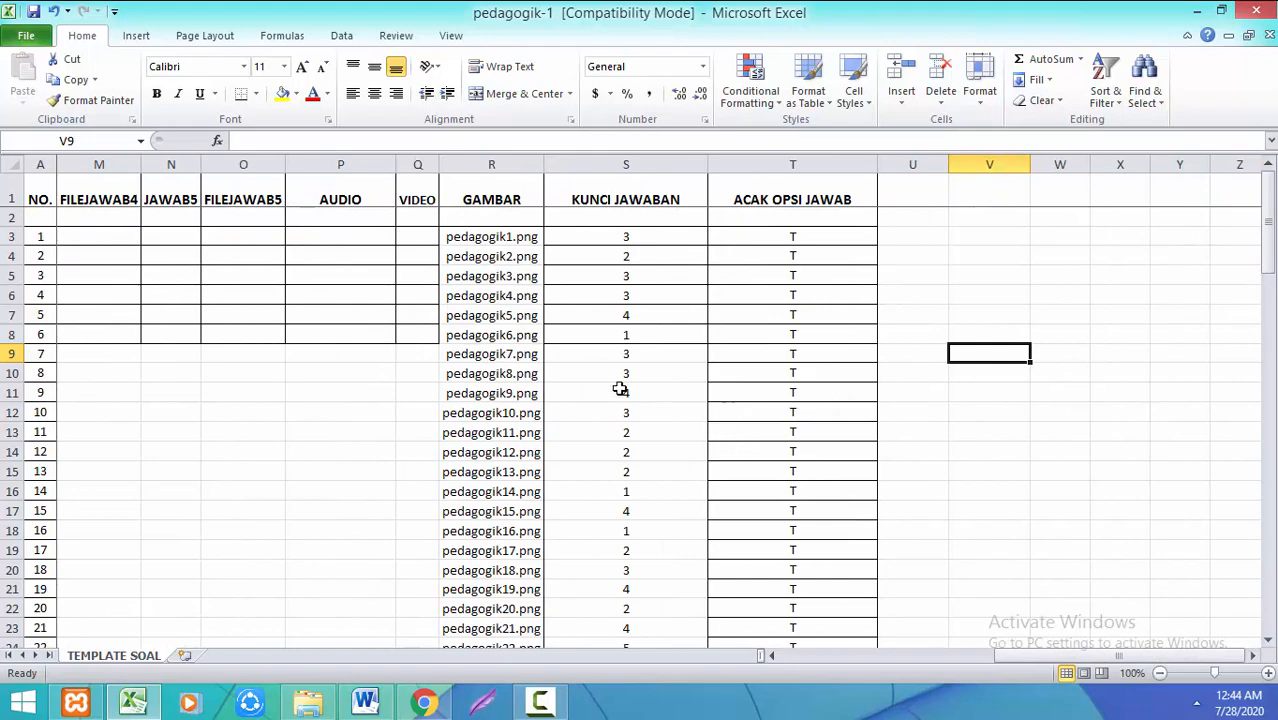
pyautogui.click(705, 473)
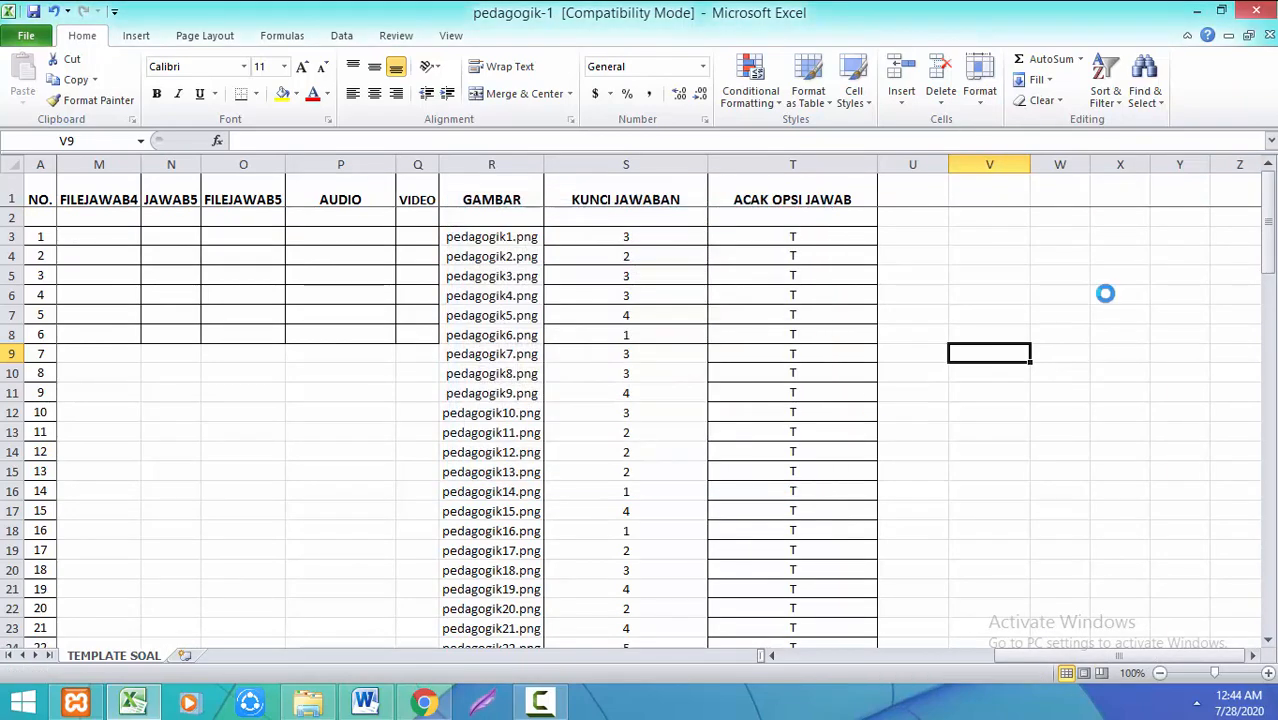
pyautogui.click(1257, 12)
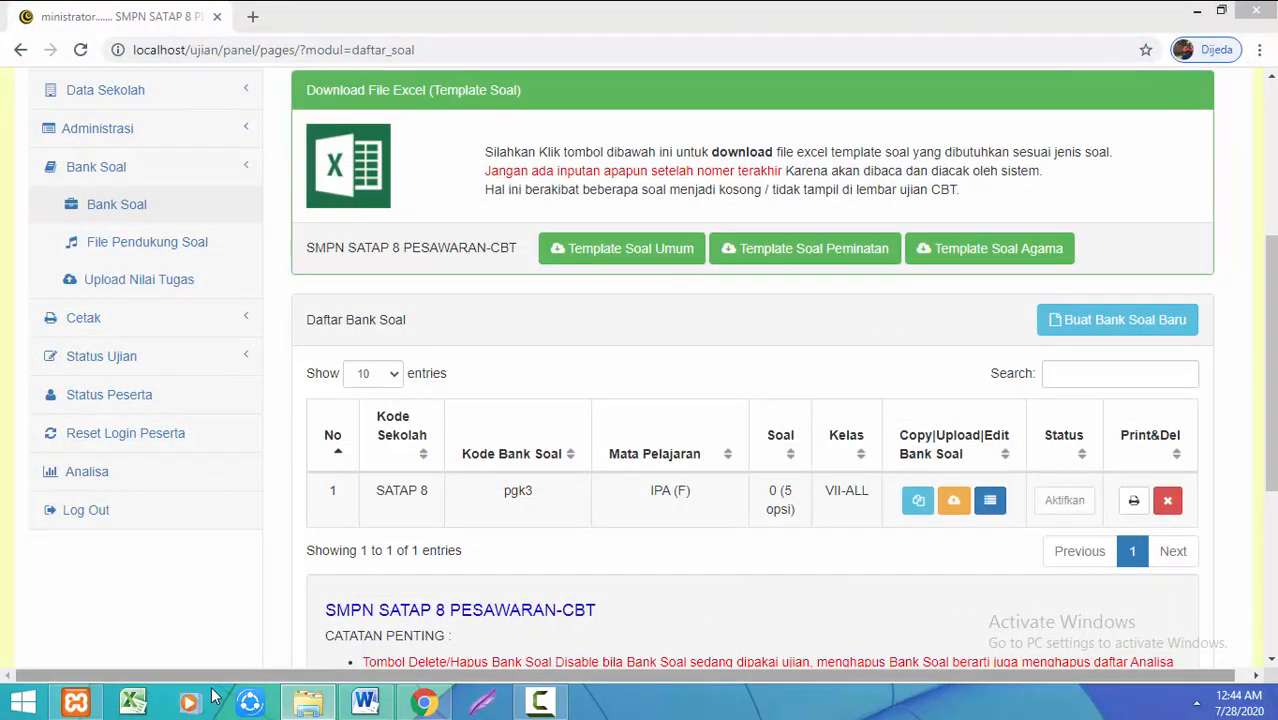
pyautogui.click(313, 703)
pyautogui.click(381, 262)
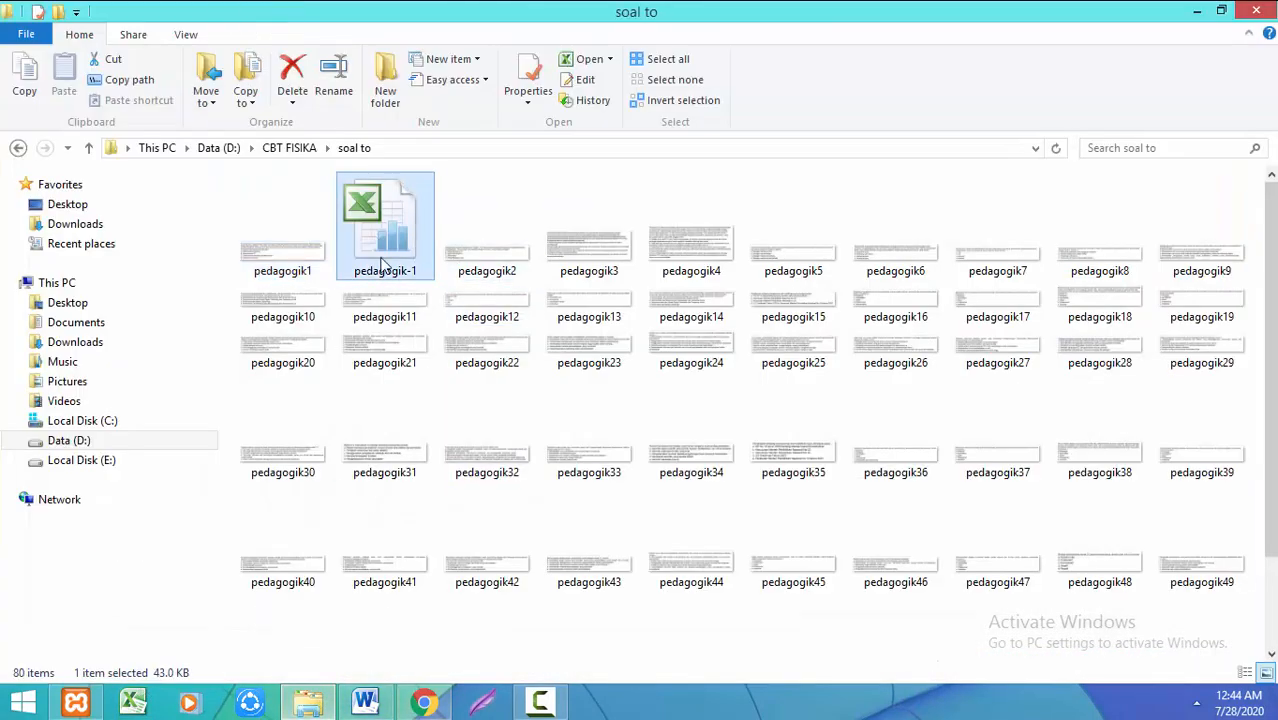
# Switch to Chrome and open the Excel template upload page for question bank pgk3
pyautogui.click(424, 703)
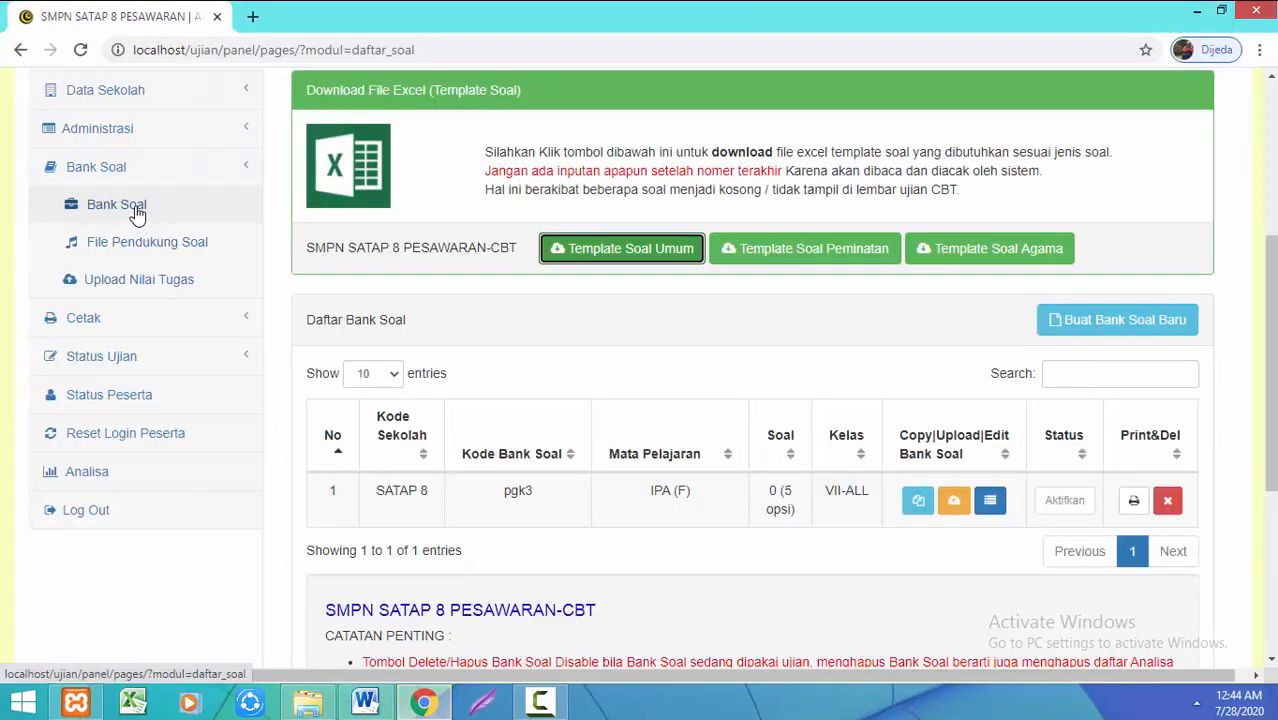
pyautogui.click(963, 507)
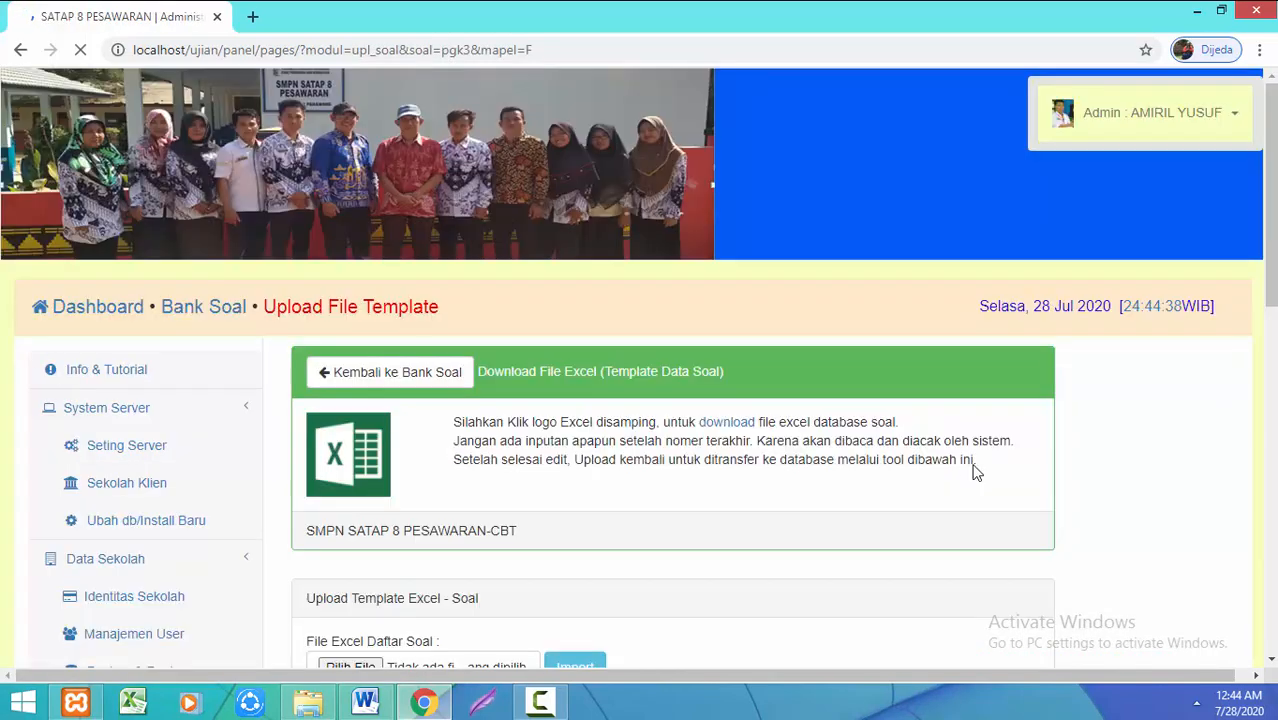
pyautogui.moveTo(1271, 230); pyautogui.dragTo(1271, 362)
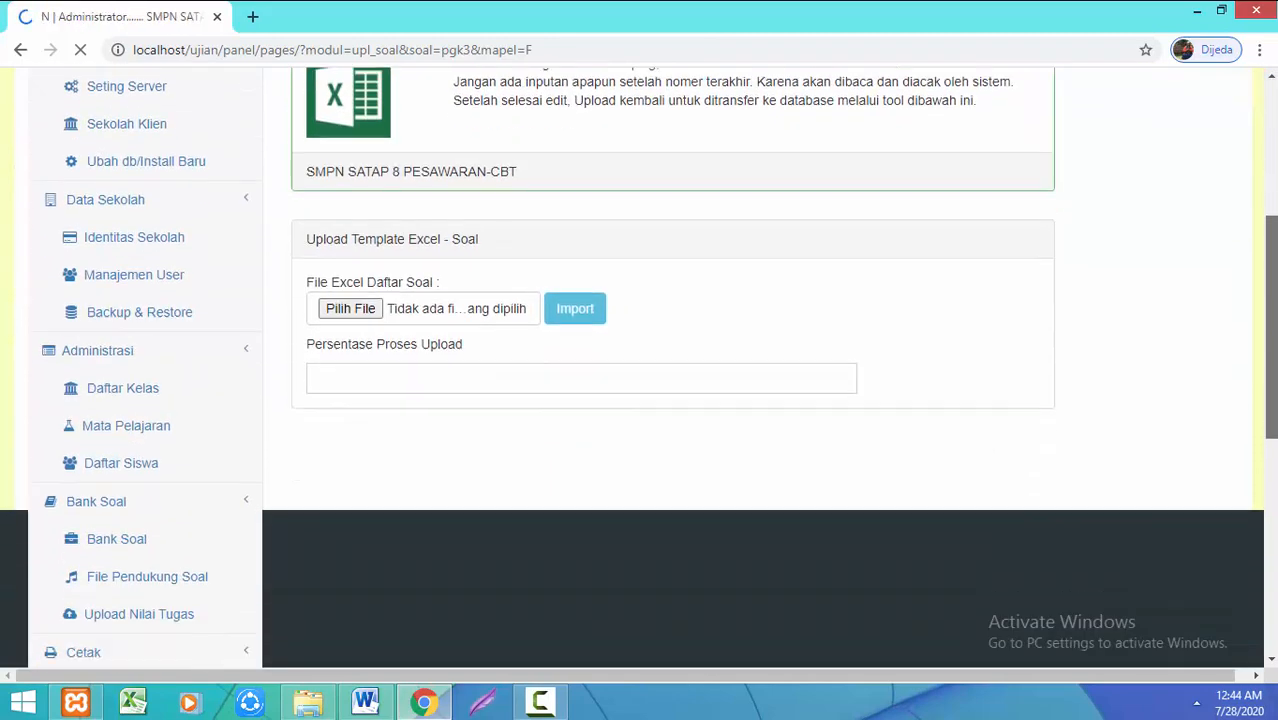
# Attach pedagogik-1.xls from the soal to folder as the File Excel Daftar Soal and import it
pyautogui.click(308, 703)
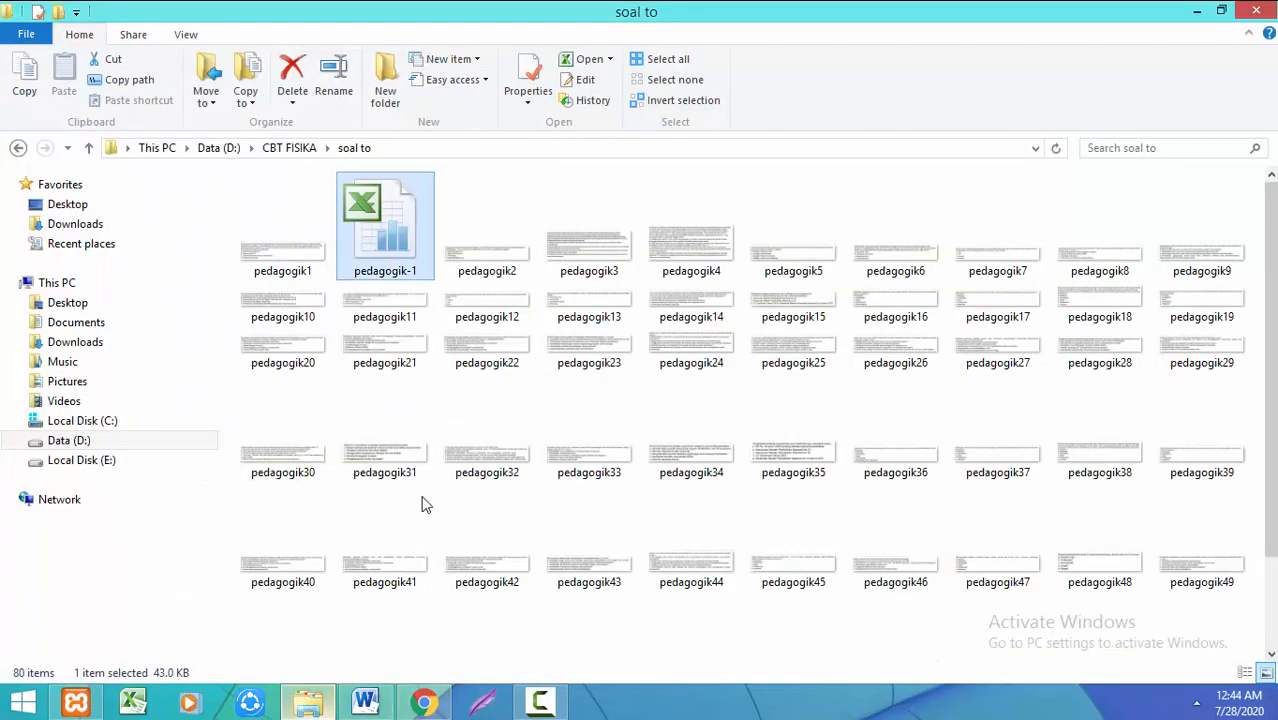
pyautogui.moveTo(372, 214); pyautogui.dragTo(434, 358)
pyautogui.moveTo(450, 517); pyautogui.dragTo(527, 390)
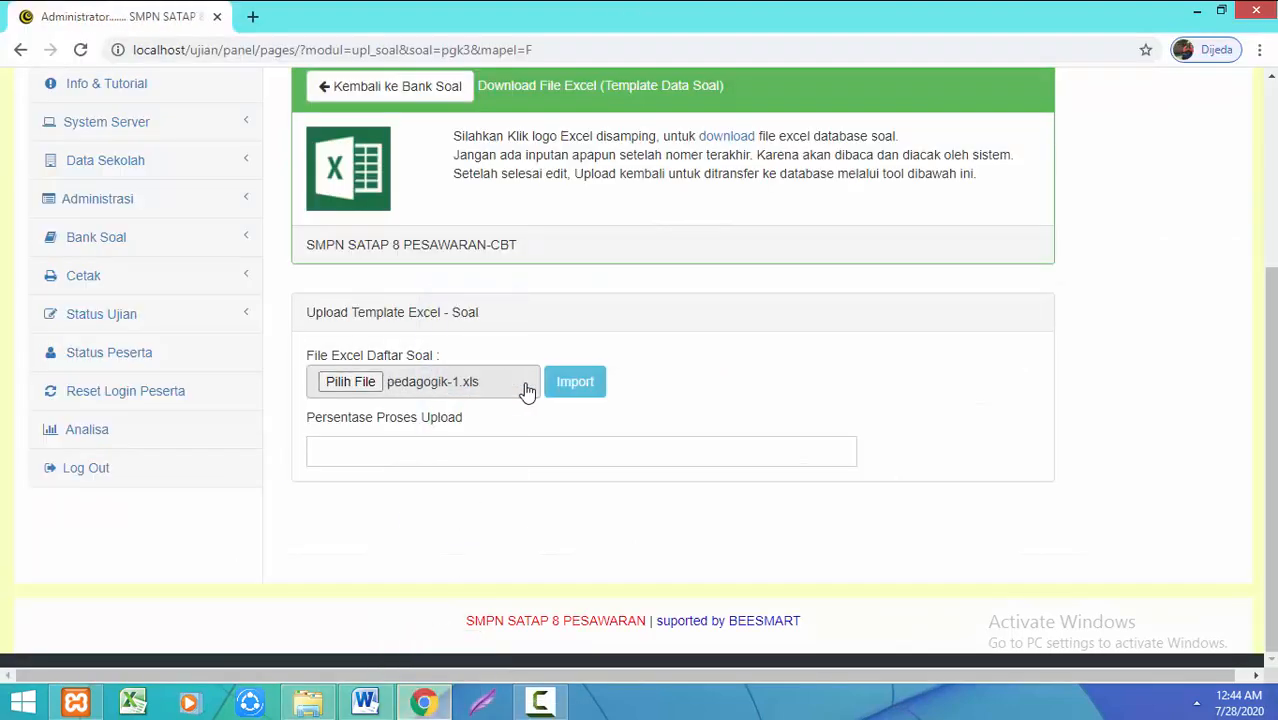
pyautogui.click(588, 392)
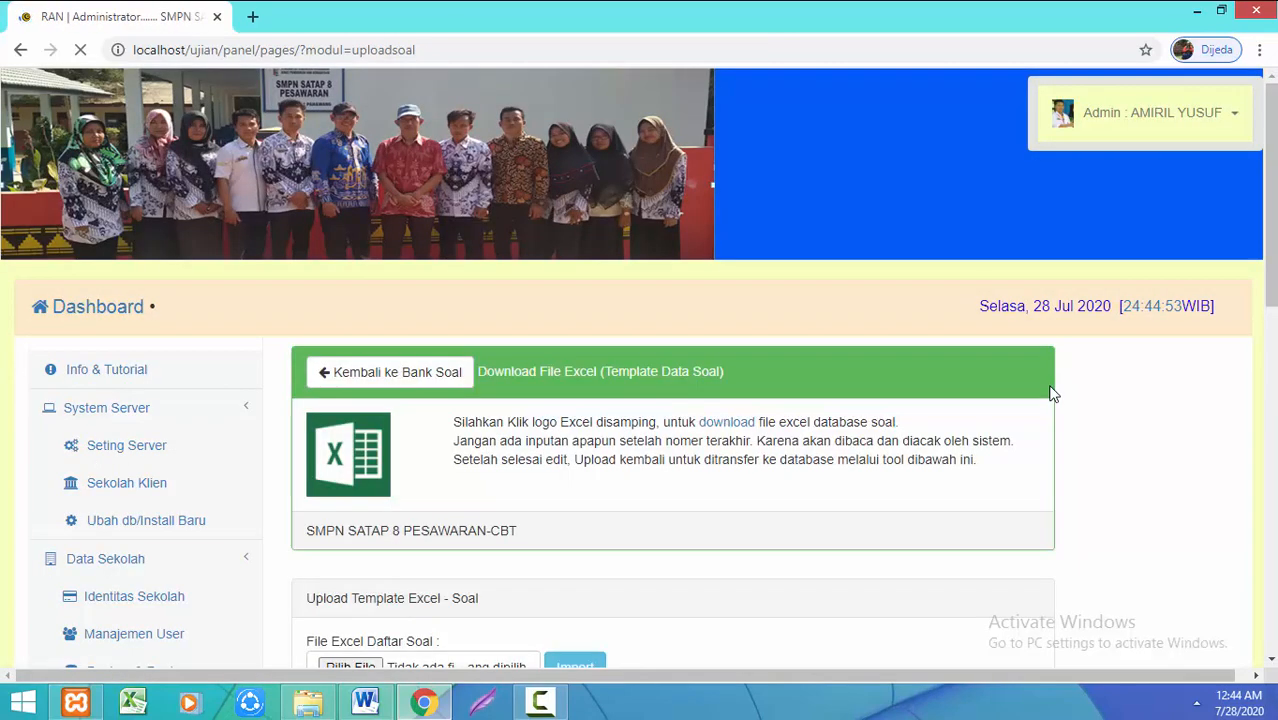
# Open the File Pendukung Soal page for uploading the question bank's supporting files
pyautogui.moveTo(1272, 190); pyautogui.dragTo(1272, 376)
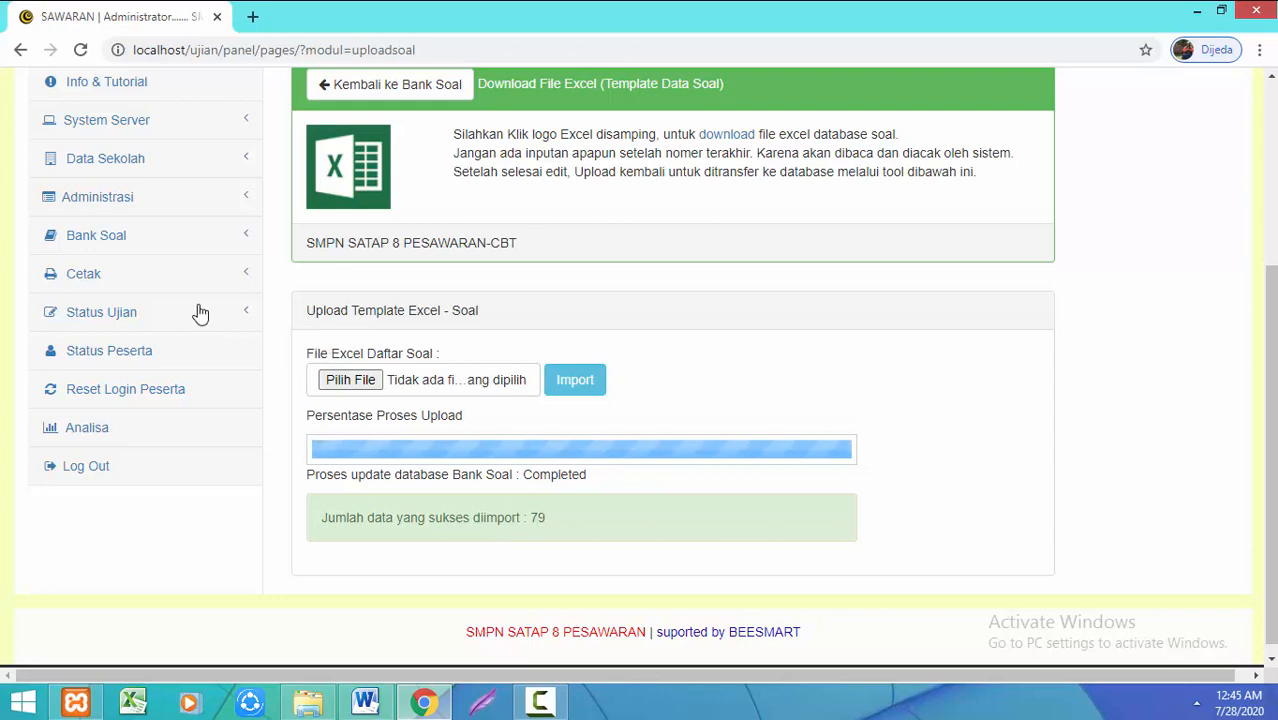
pyautogui.click(146, 240)
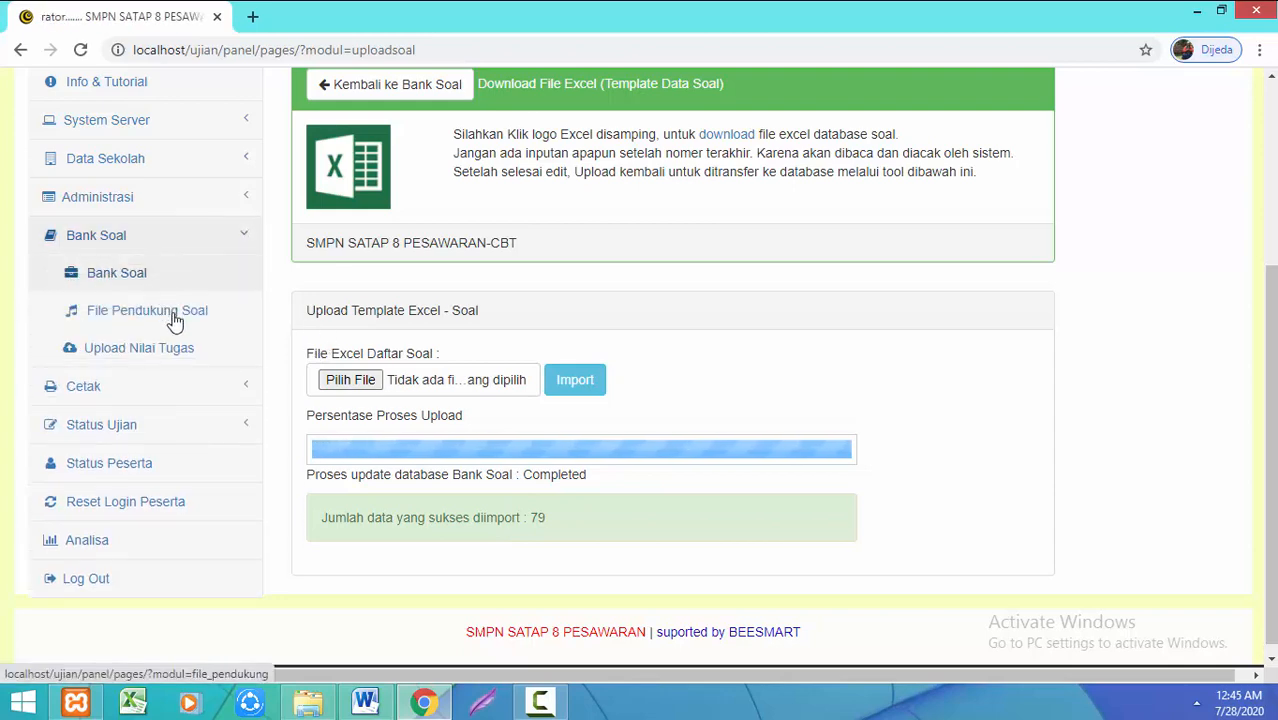
pyautogui.click(208, 316)
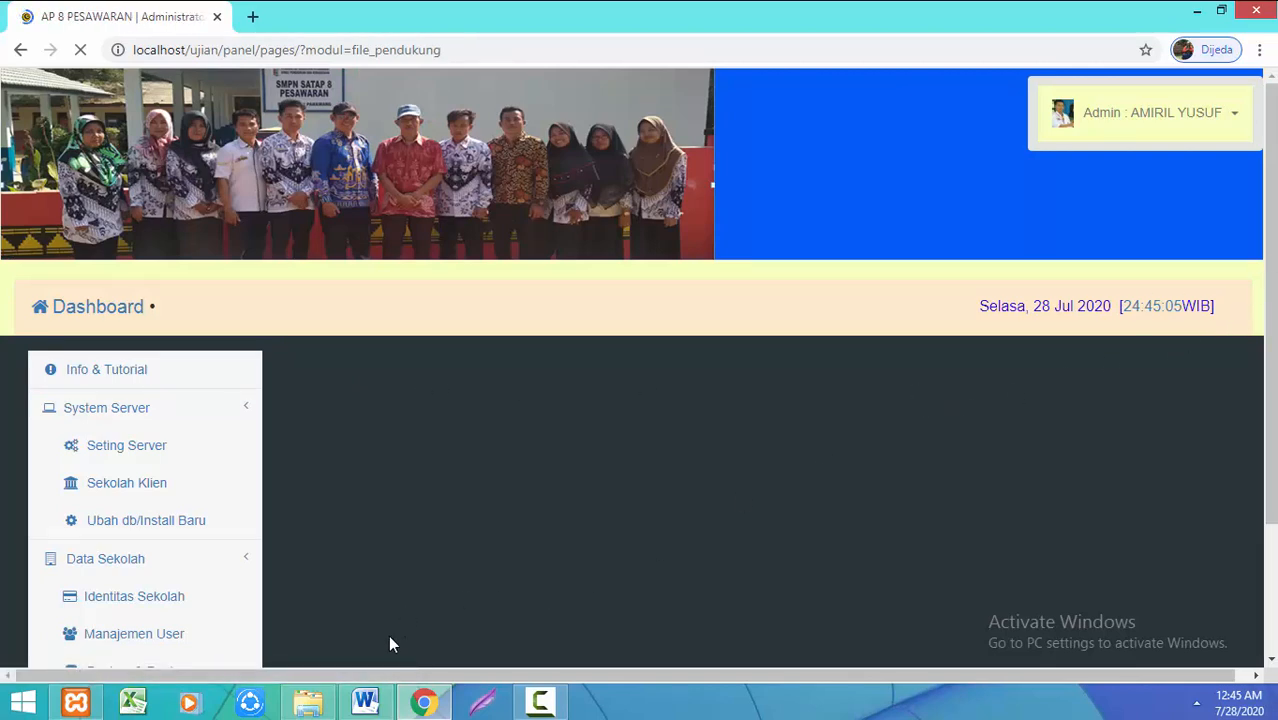
# Switch to the soal to folder in File Explorer and select images pedagogik1 through pedagogik79, excluding the pedagogik-1 Excel file
pyautogui.click(308, 702)
pyautogui.click(281, 276)
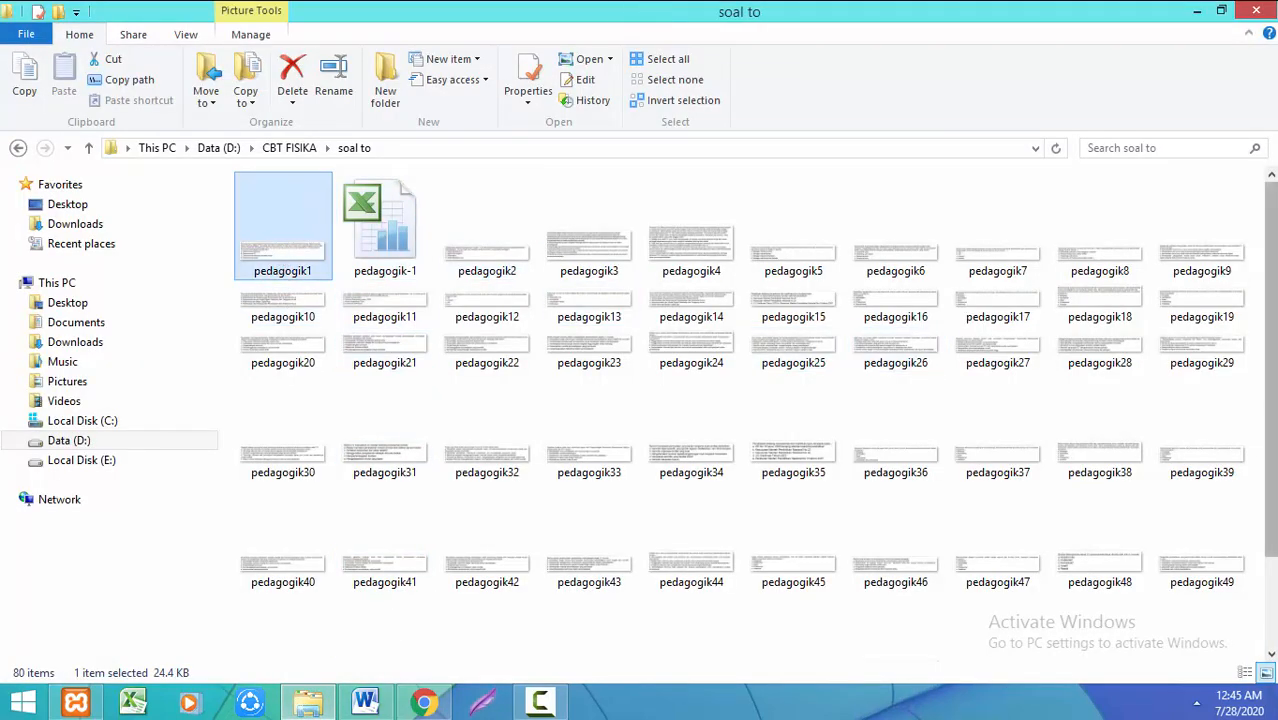
pyautogui.scroll(-3, 1270, 290)
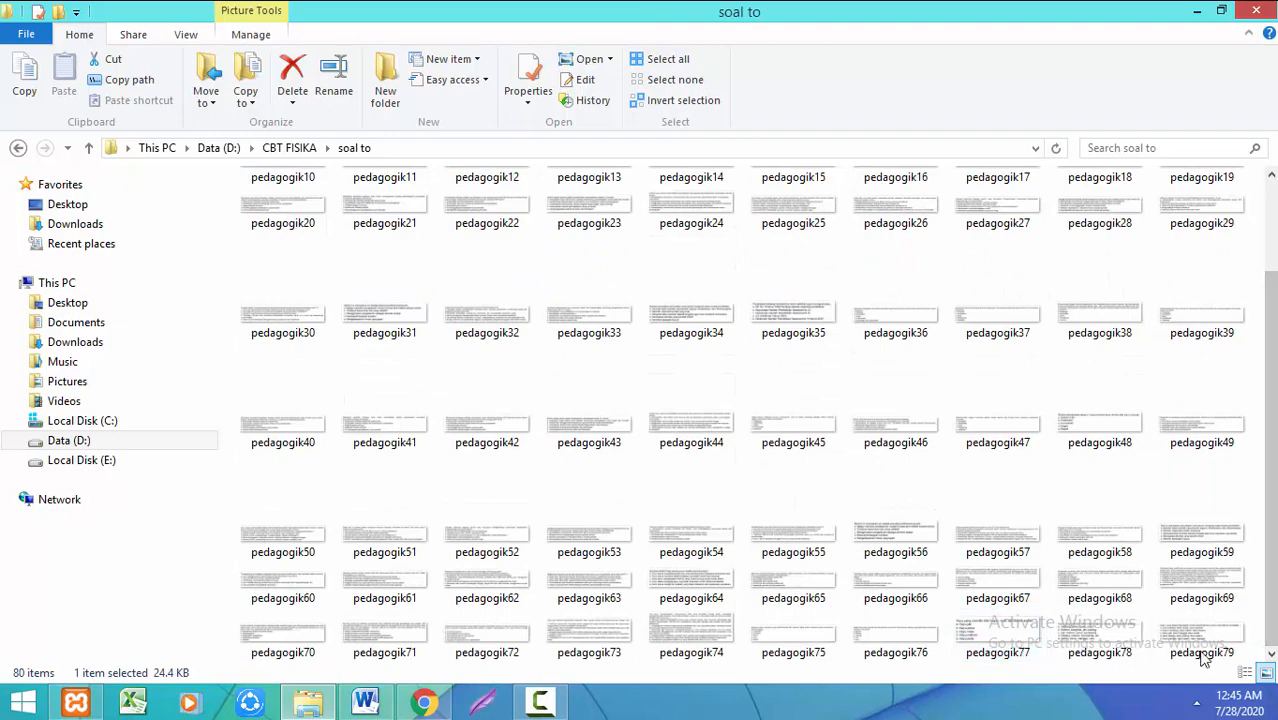
pyautogui.hotkey('ctrl', 'a')
pyautogui.scroll(3, 1270, 548)
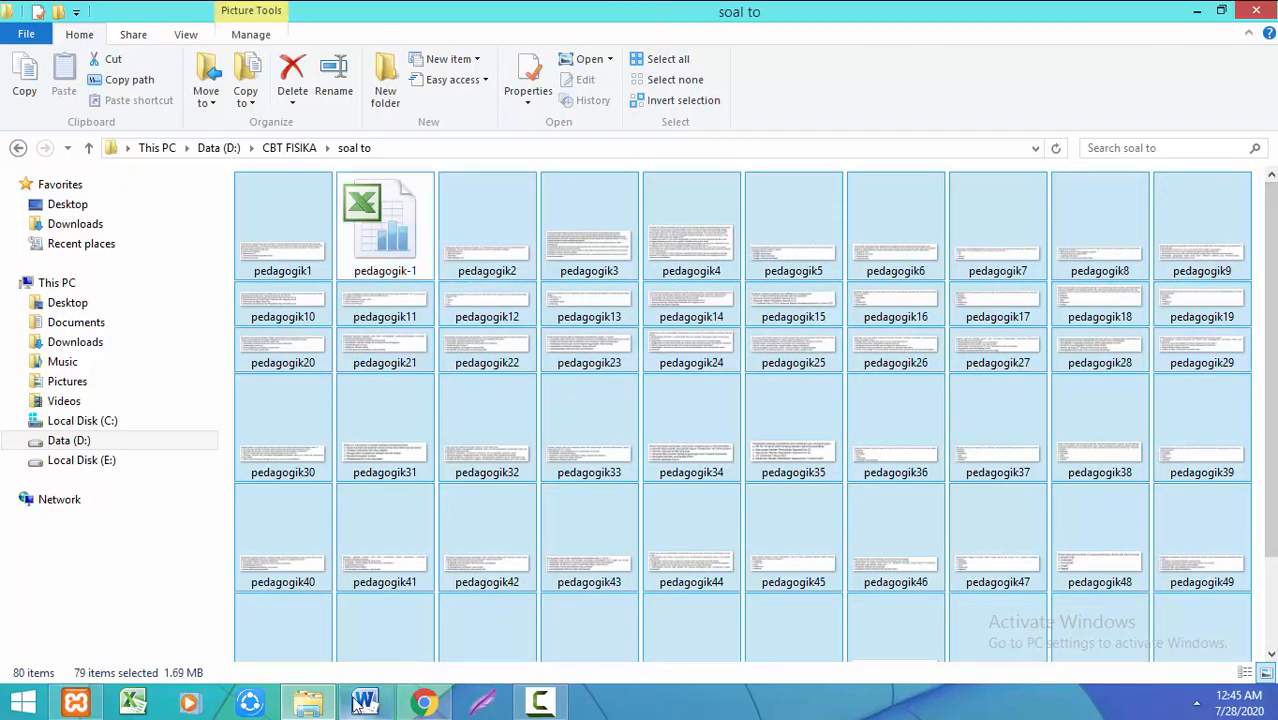
# Switch to Chrome and open the Upload File Pendukung page for adding new images
pyautogui.click(424, 700)
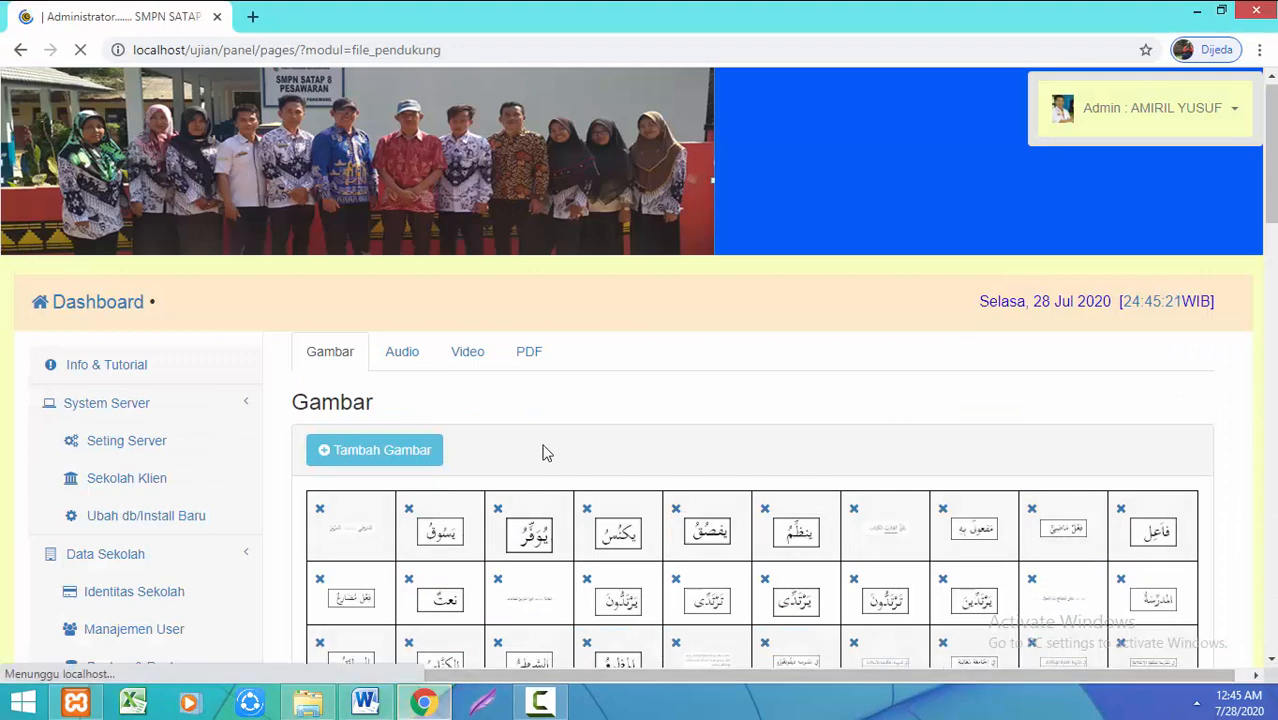
pyautogui.click(430, 450)
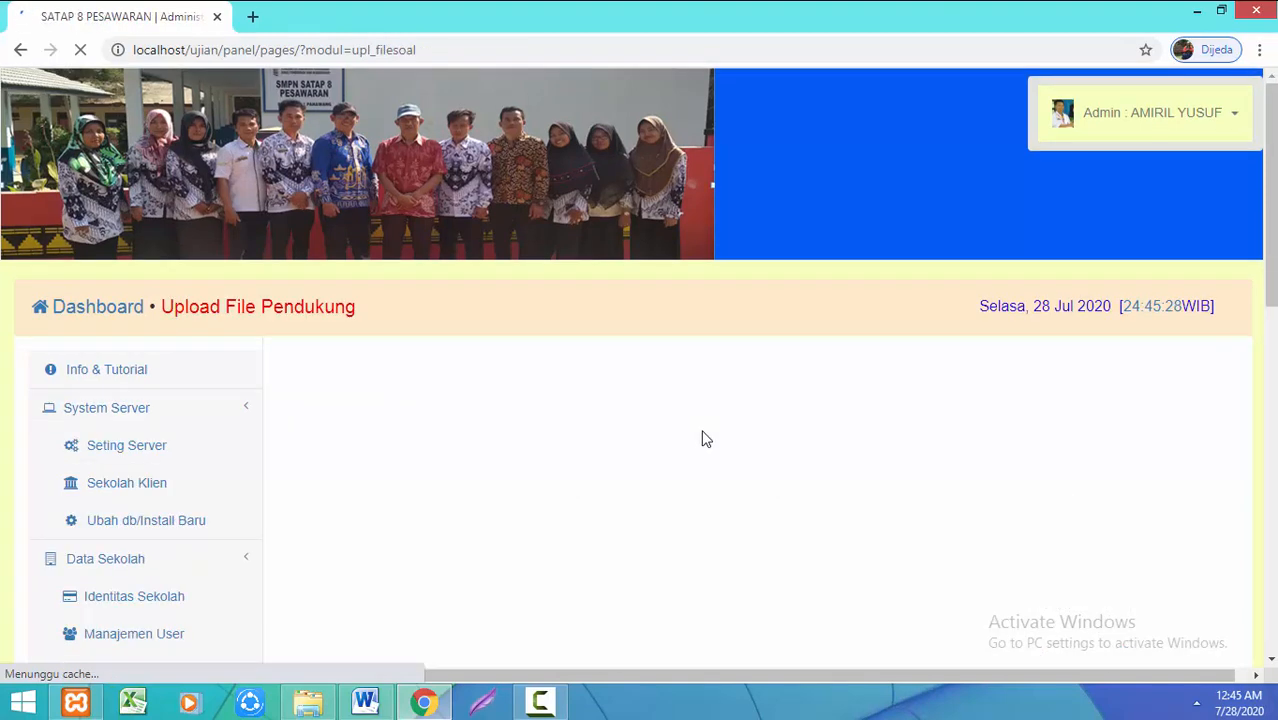
pyautogui.scroll(-3, 1275, 262)
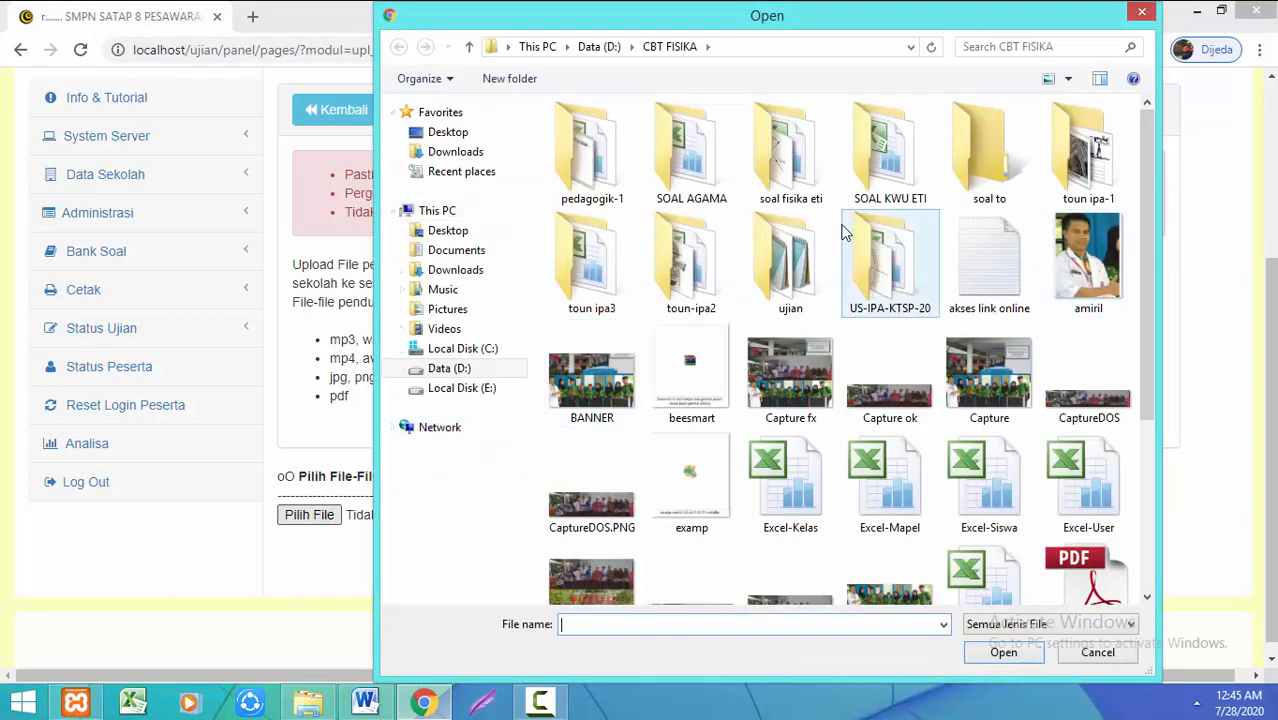
# Upload images pedagogik1 through pedagogik20 from the soal to folder, excluding the pedagogik-1 Excel file
pyautogui.doubleClick(985, 160)
pyautogui.click(610, 192)
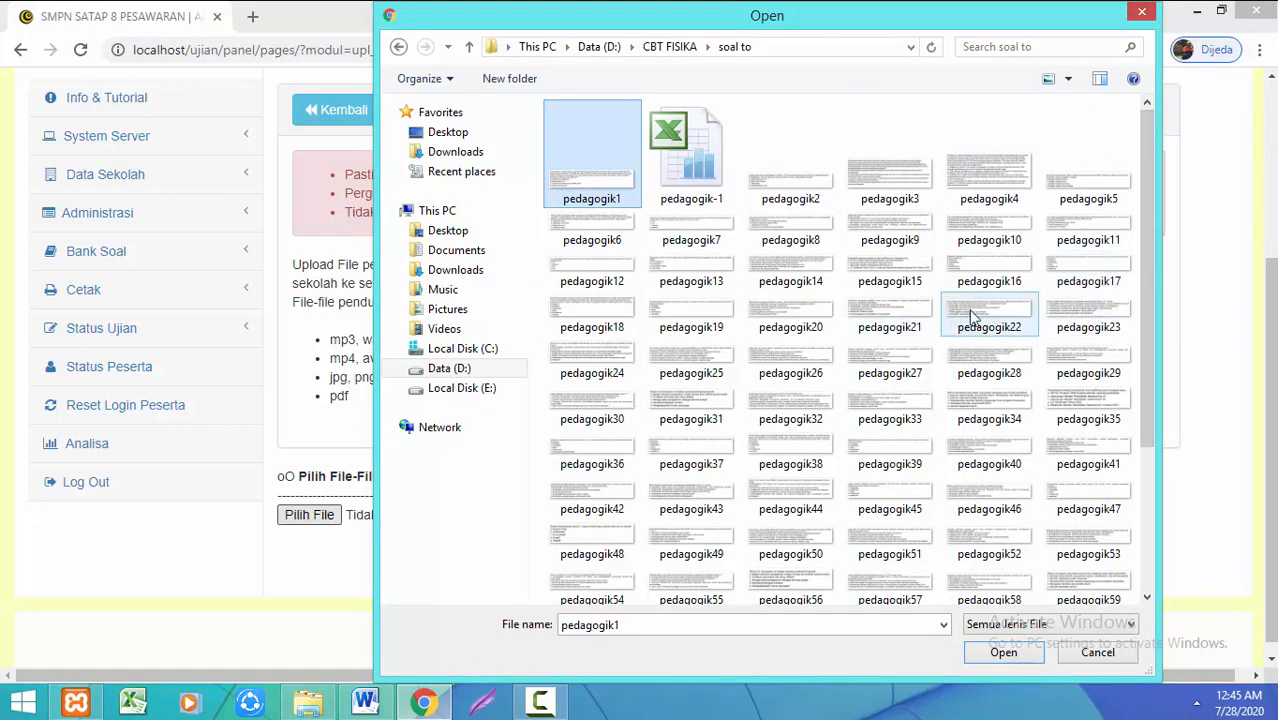
pyautogui.keyDown('shift'); pyautogui.click(826, 326); pyautogui.keyUp('shift')
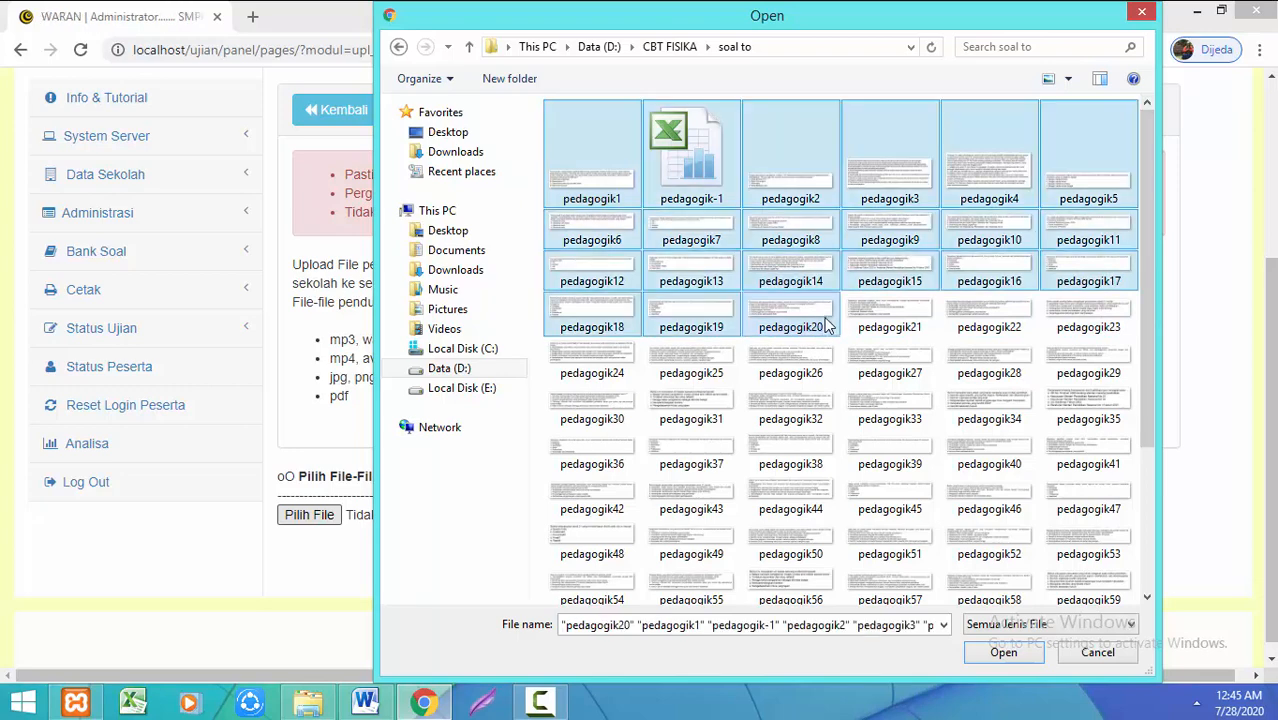
pyautogui.keyDown('ctrl'); pyautogui.click(673, 162); pyautogui.keyUp('ctrl')
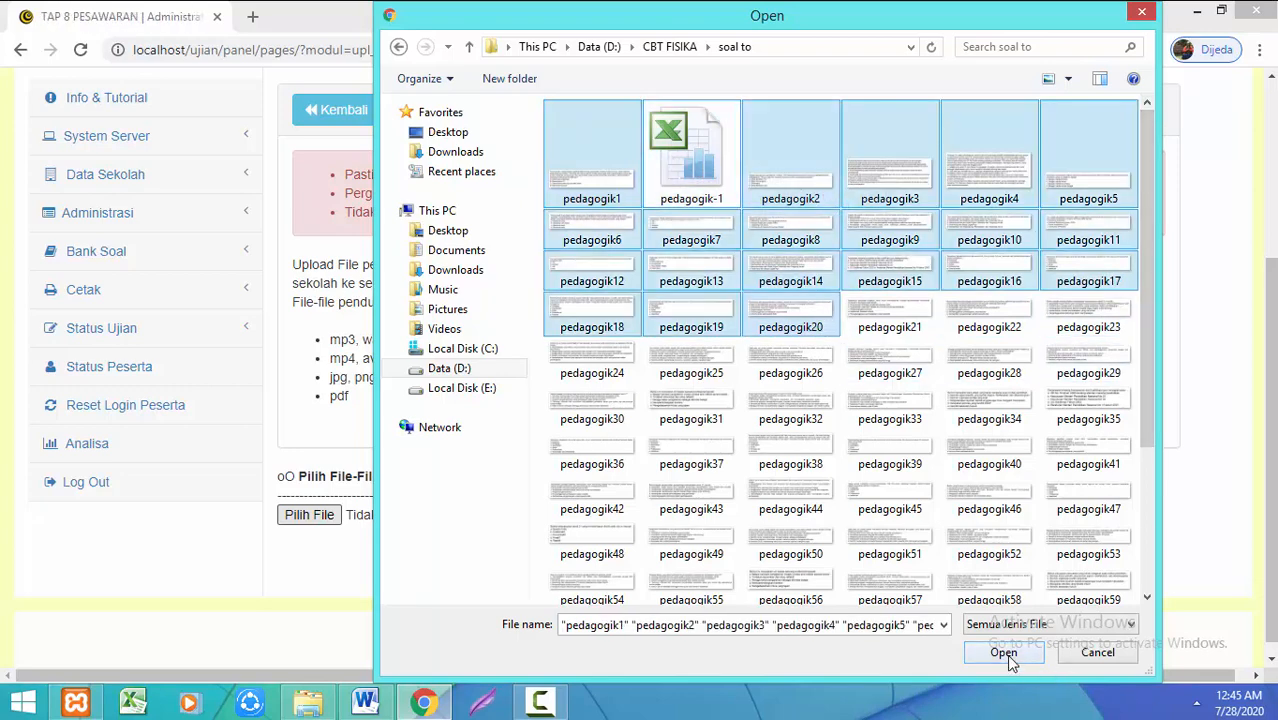
pyautogui.scroll(-3, 1149, 398)
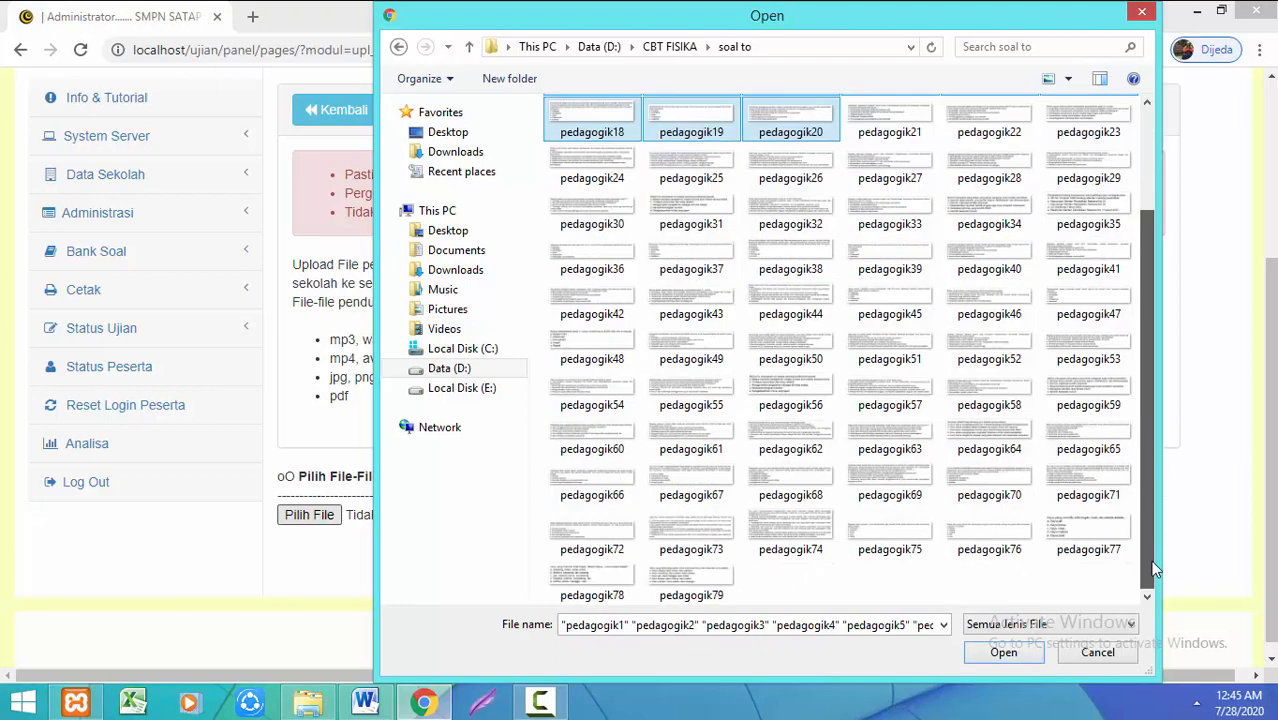
pyautogui.click(1003, 652)
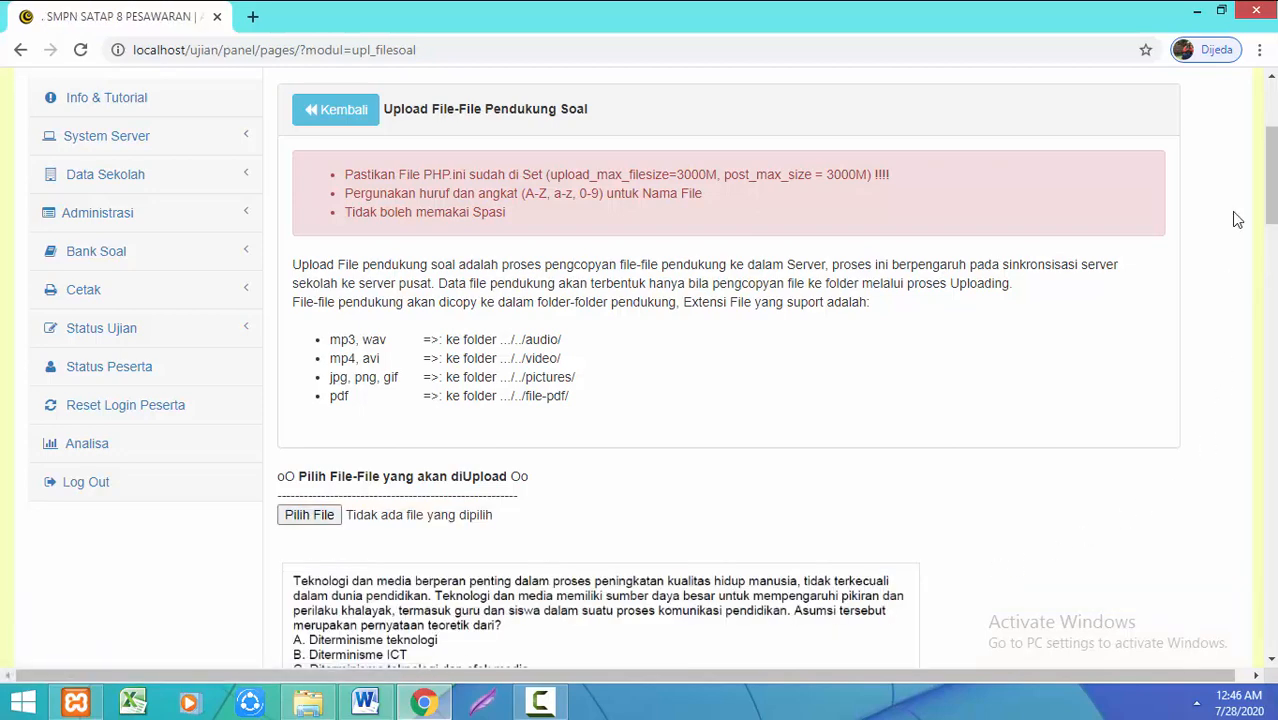
# Upload images pedagogik21 through pedagogik40 from the soal to folder as supporting files
pyautogui.moveTo(1271, 155); pyautogui.dragTo(1271, 182)
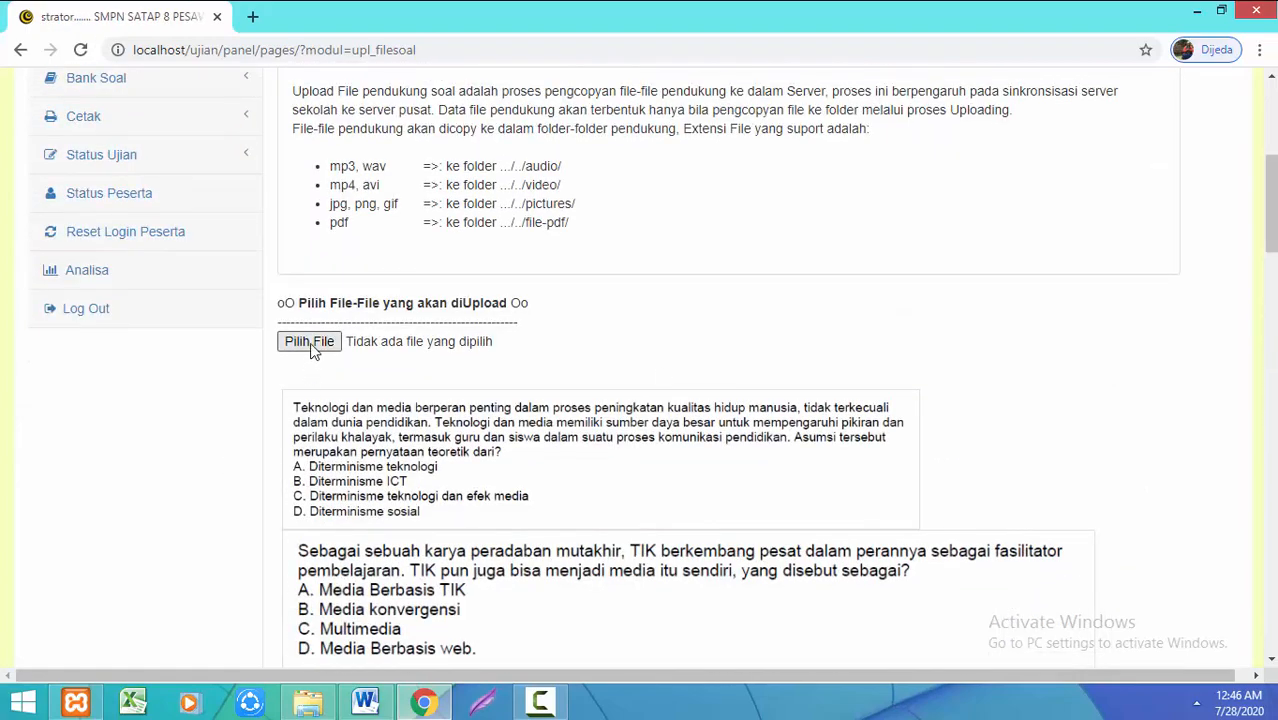
pyautogui.click(475, 327)
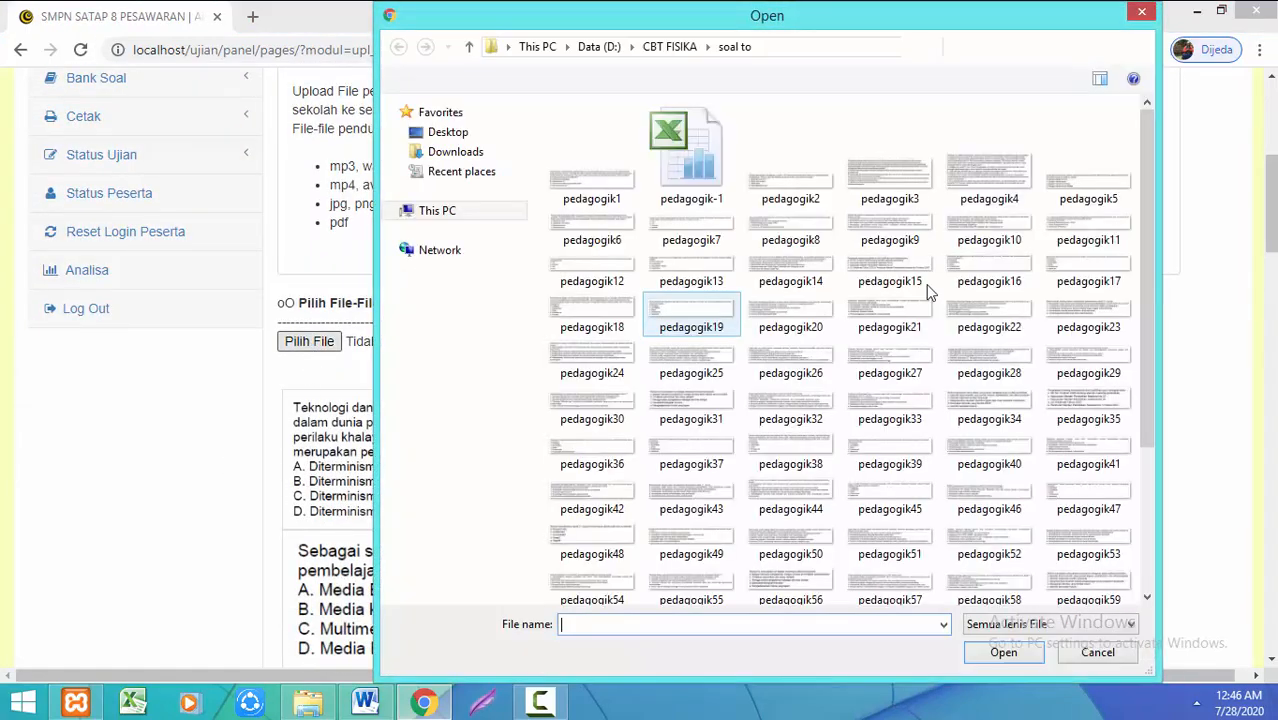
pyautogui.click(890, 320)
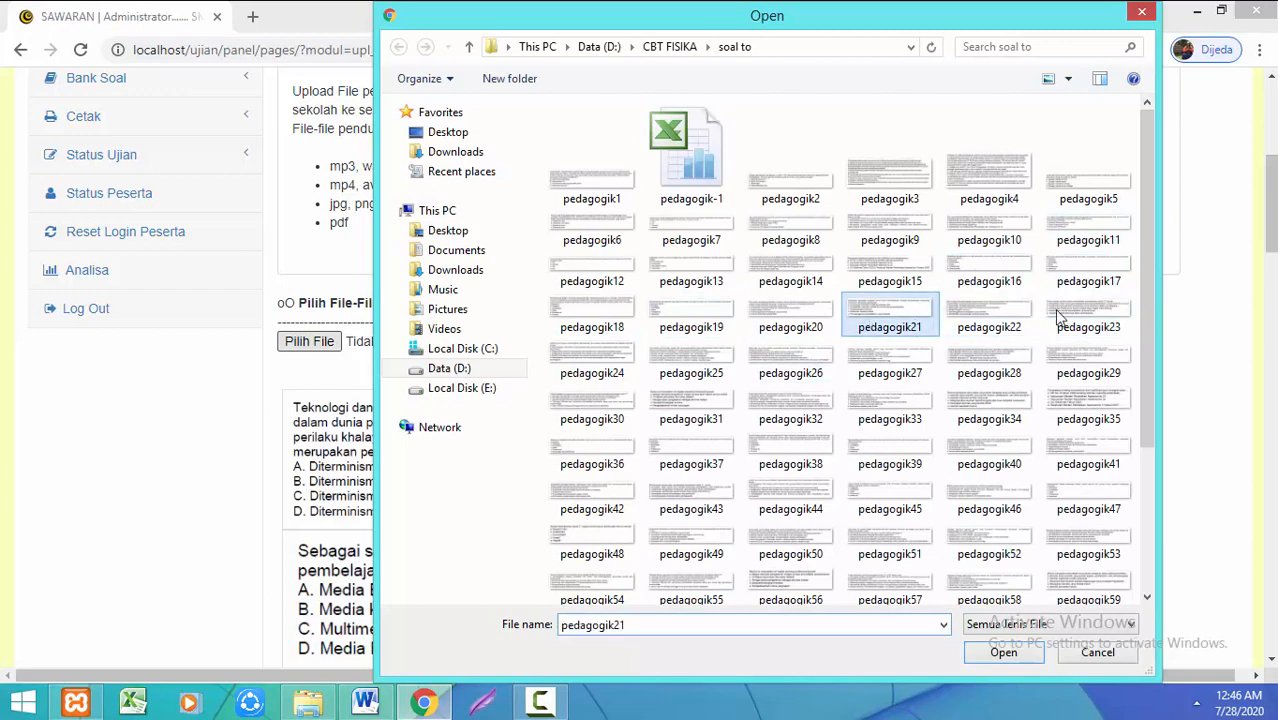
pyautogui.scroll(-2, 1145, 291)
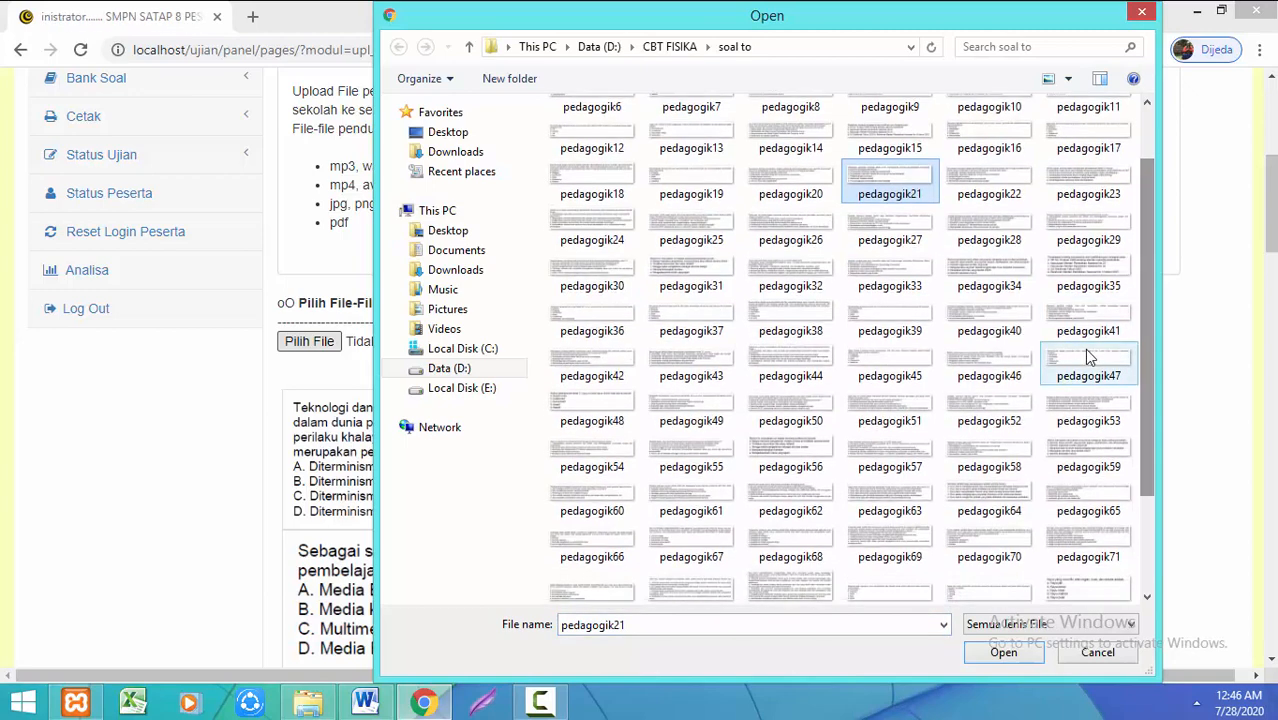
pyautogui.keyDown('shift'); pyautogui.click(995, 318); pyautogui.keyUp('shift')
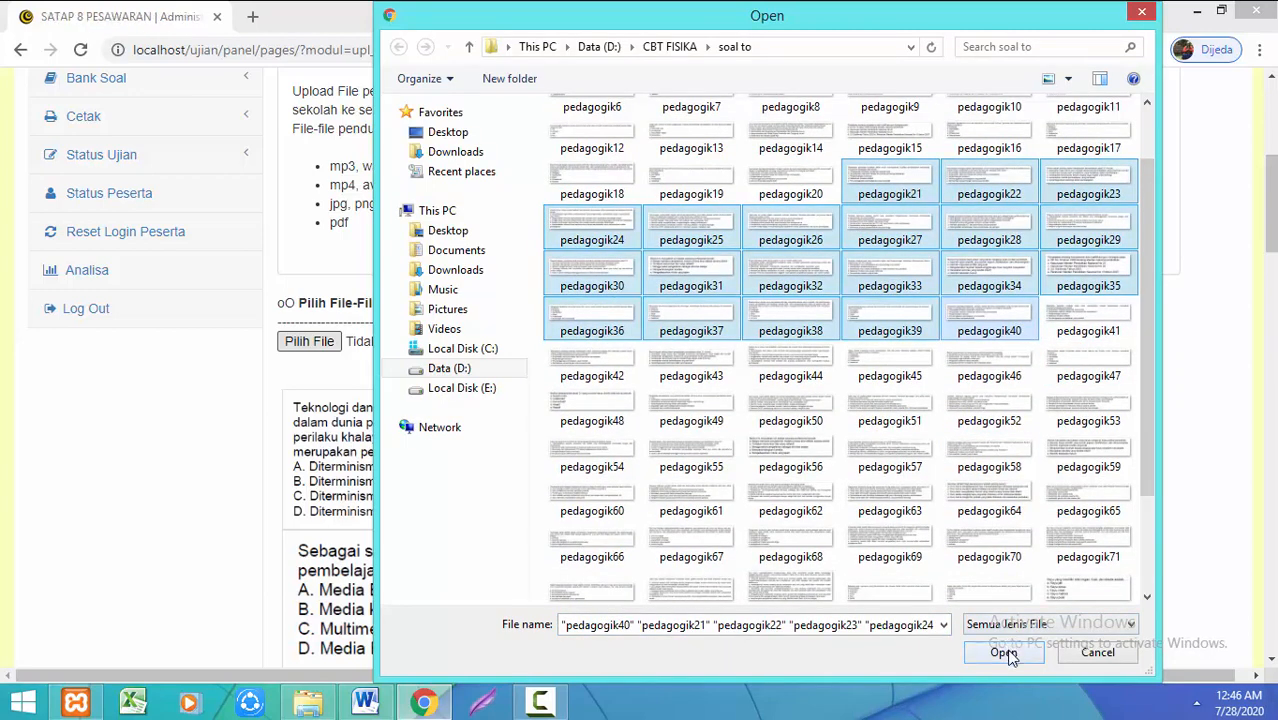
pyautogui.click(1003, 652)
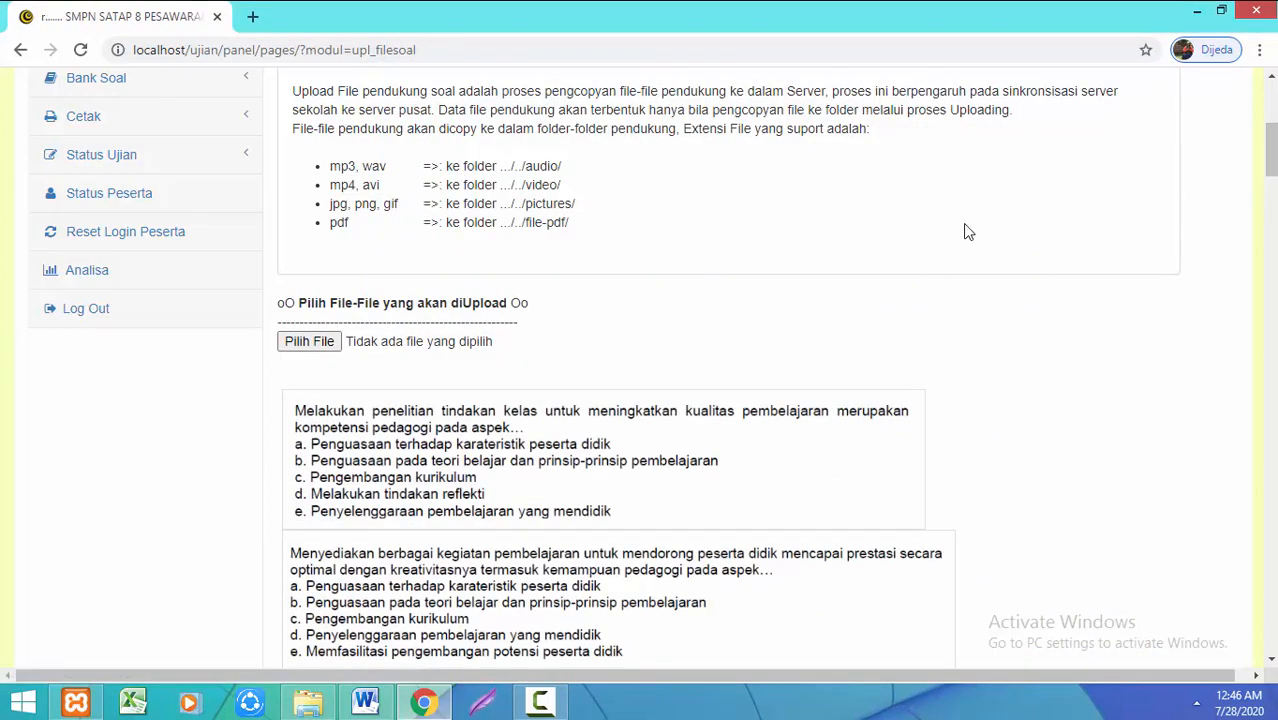
# Upload the next batch of about twenty question images from the soal to folder, starting with pedagogik41
pyautogui.click(362, 350)
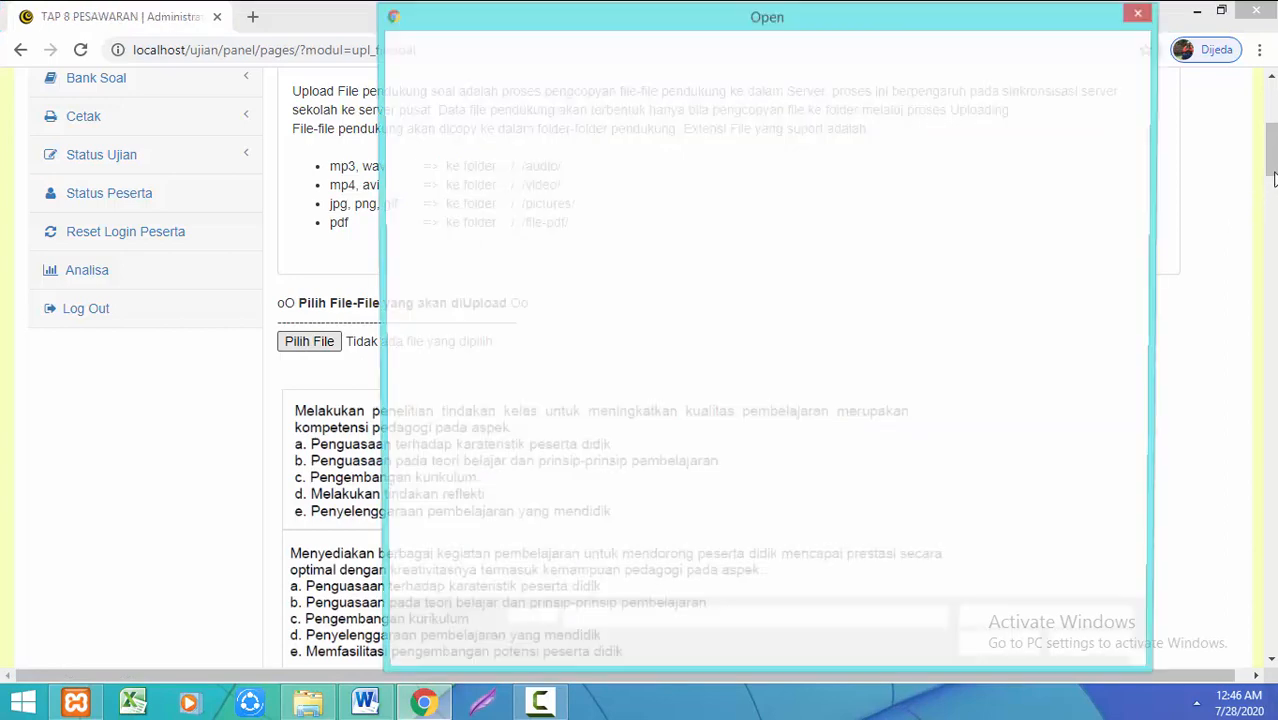
pyautogui.moveTo(1150, 275); pyautogui.dragTo(1147, 380)
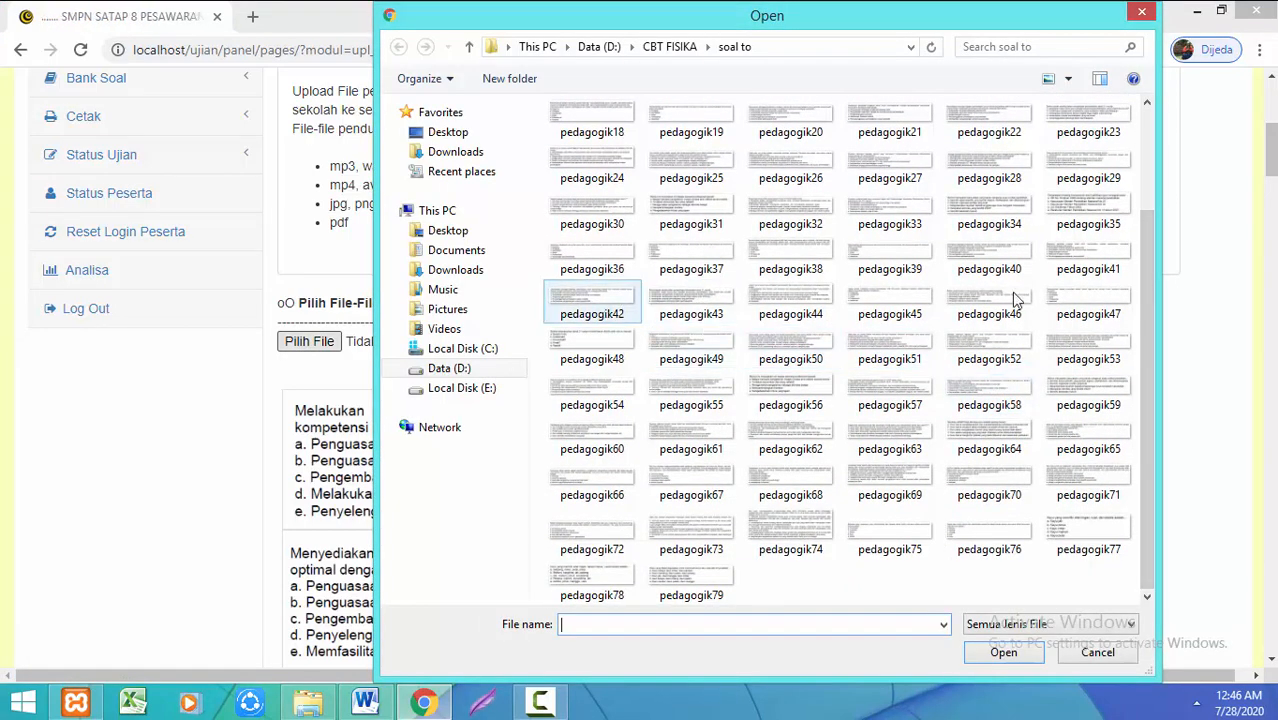
pyautogui.click(1085, 273)
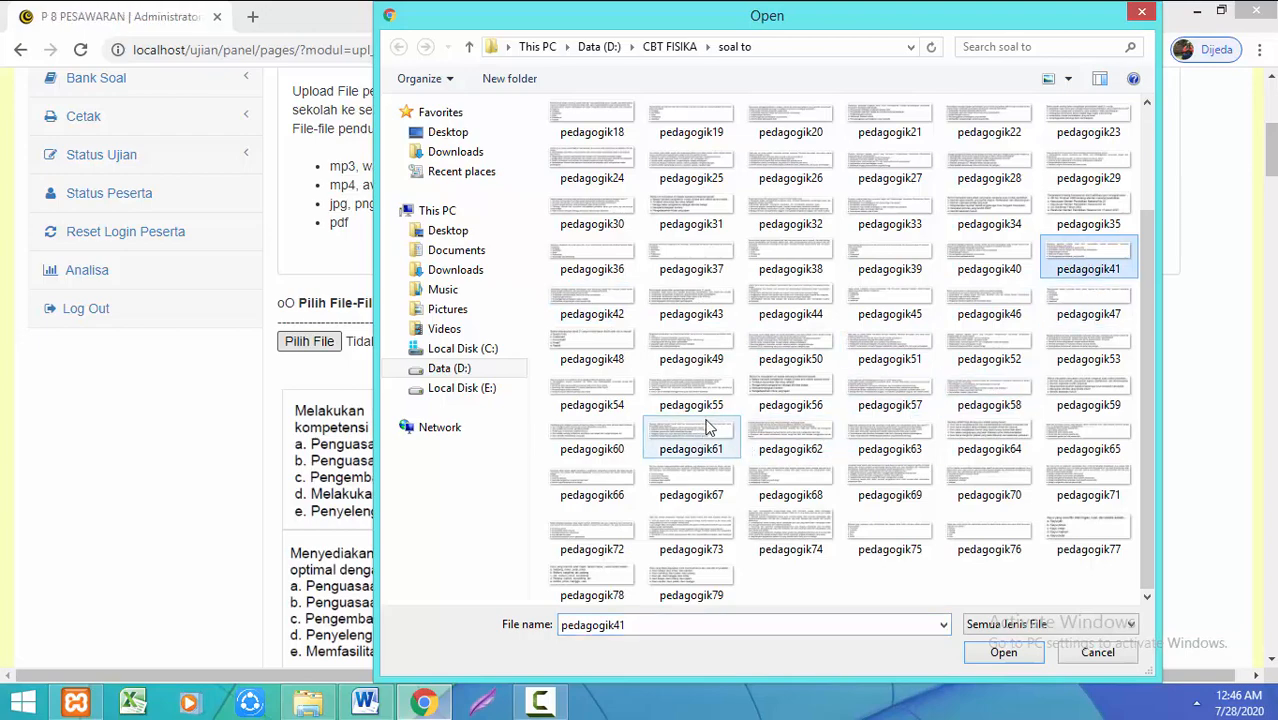
pyautogui.keyDown('shift'); pyautogui.click(707, 450); pyautogui.keyUp('shift')
pyautogui.click(1003, 652)
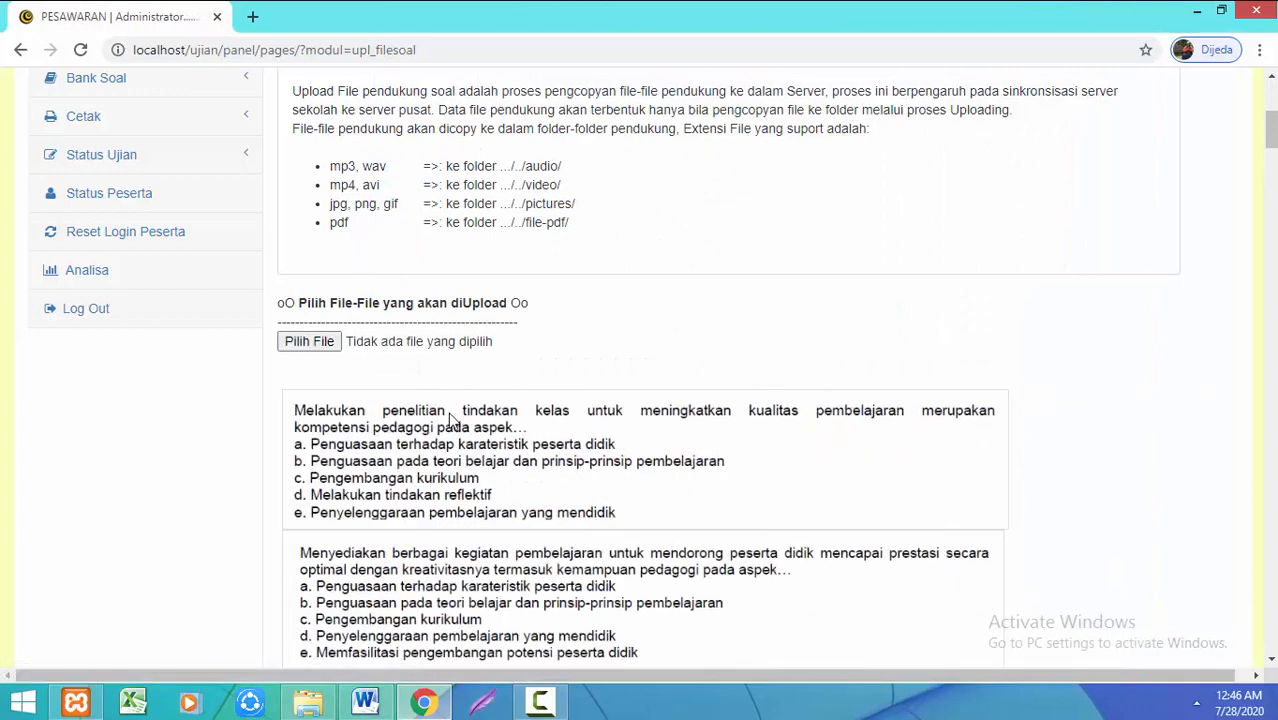
# Upload the remaining question images, pedagogik61 through pedagogik79, from the soal to folder
pyautogui.click(323, 340)
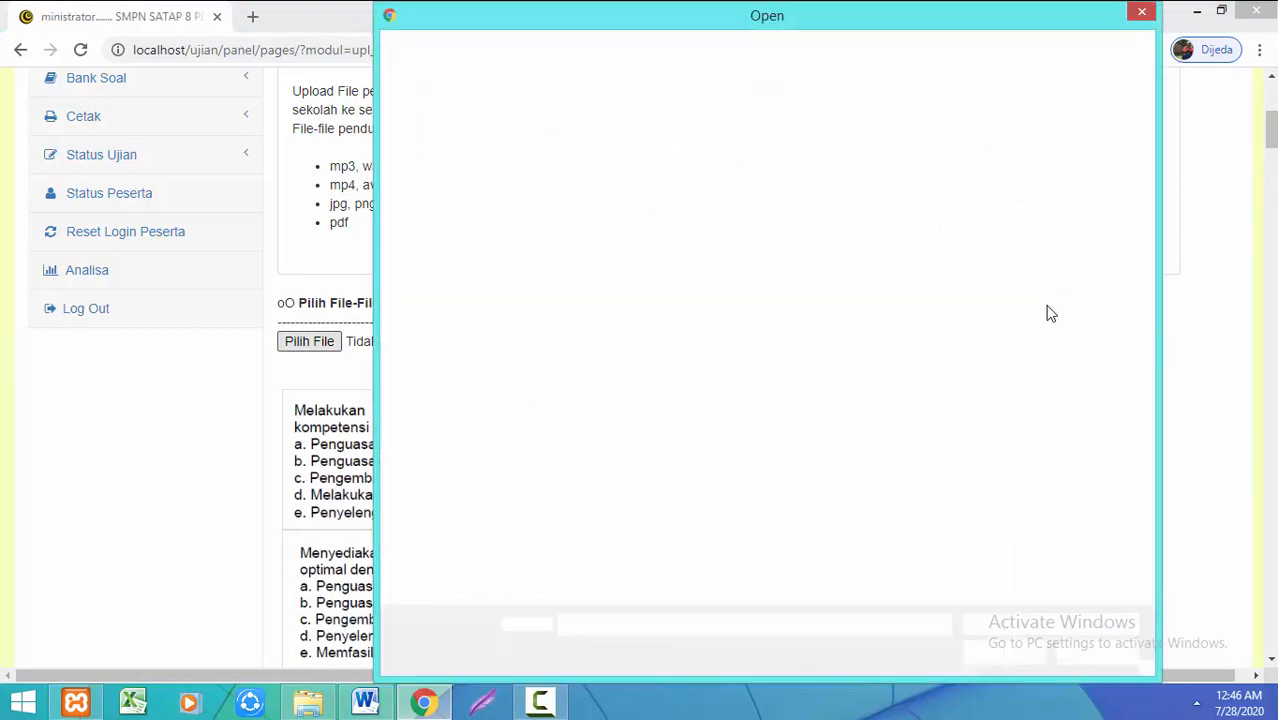
pyautogui.moveTo(1141, 281); pyautogui.dragTo(1155, 396)
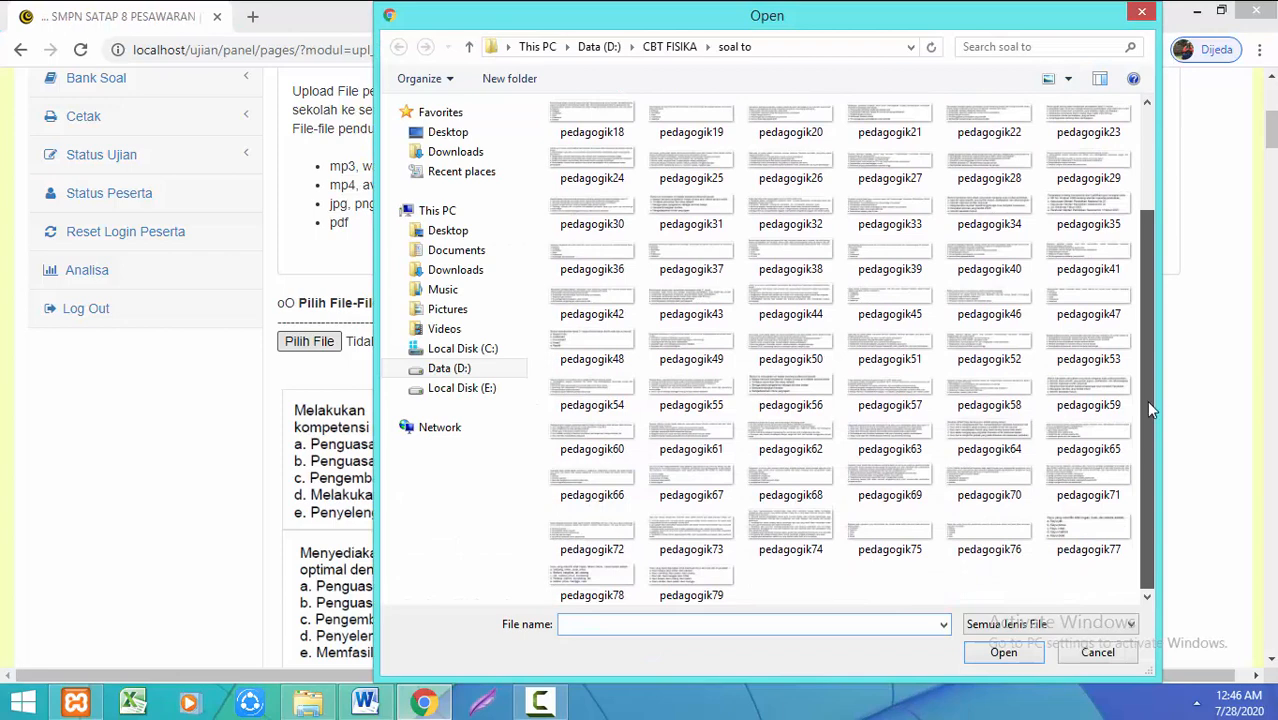
pyautogui.click(708, 464)
pyautogui.keyDown('shift'); pyautogui.click(728, 586); pyautogui.keyUp('shift')
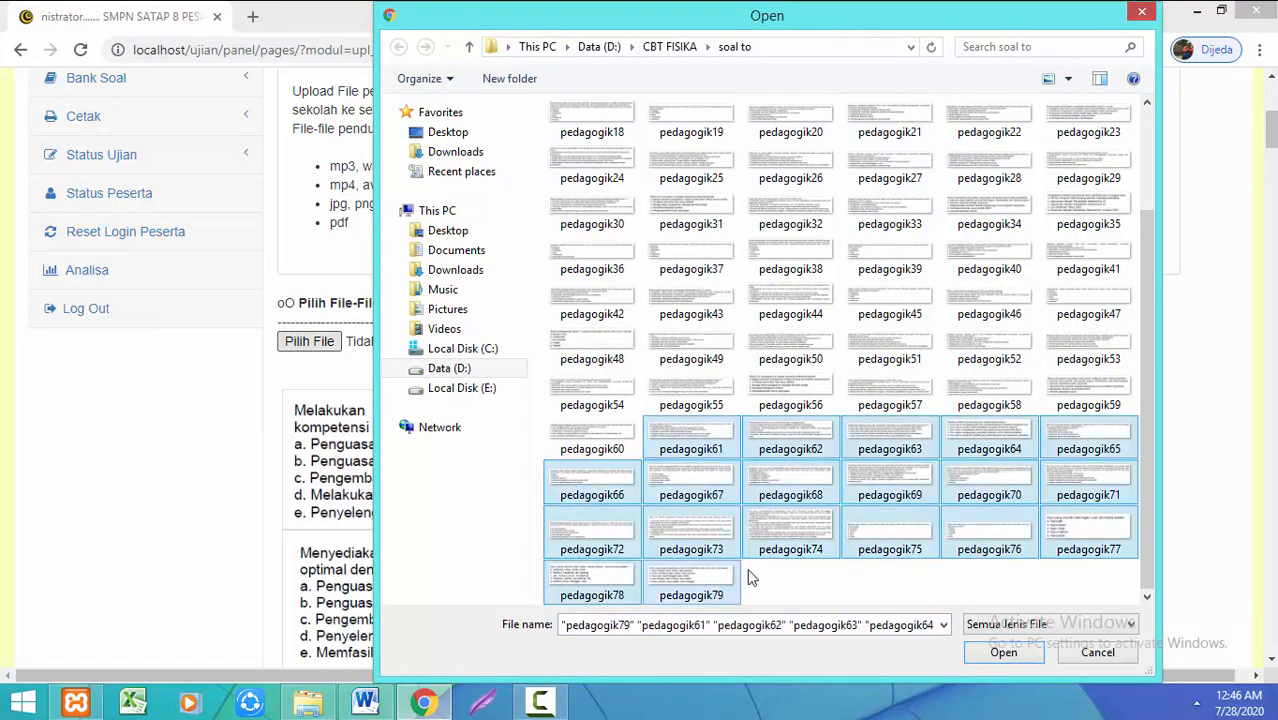
pyautogui.click(1022, 659)
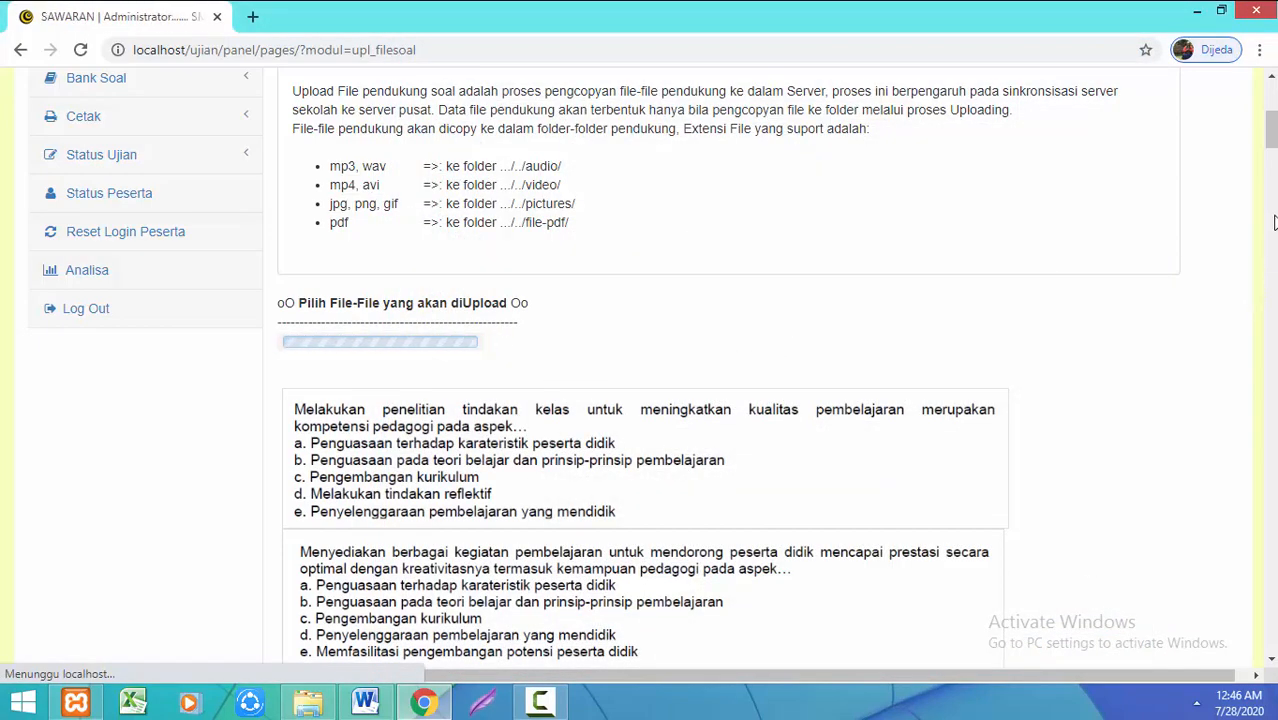
# Look through the uploaded image previews, then open the edit list of question bank pgk3 from Bank Soal
pyautogui.scroll(-5, 1272, 196)
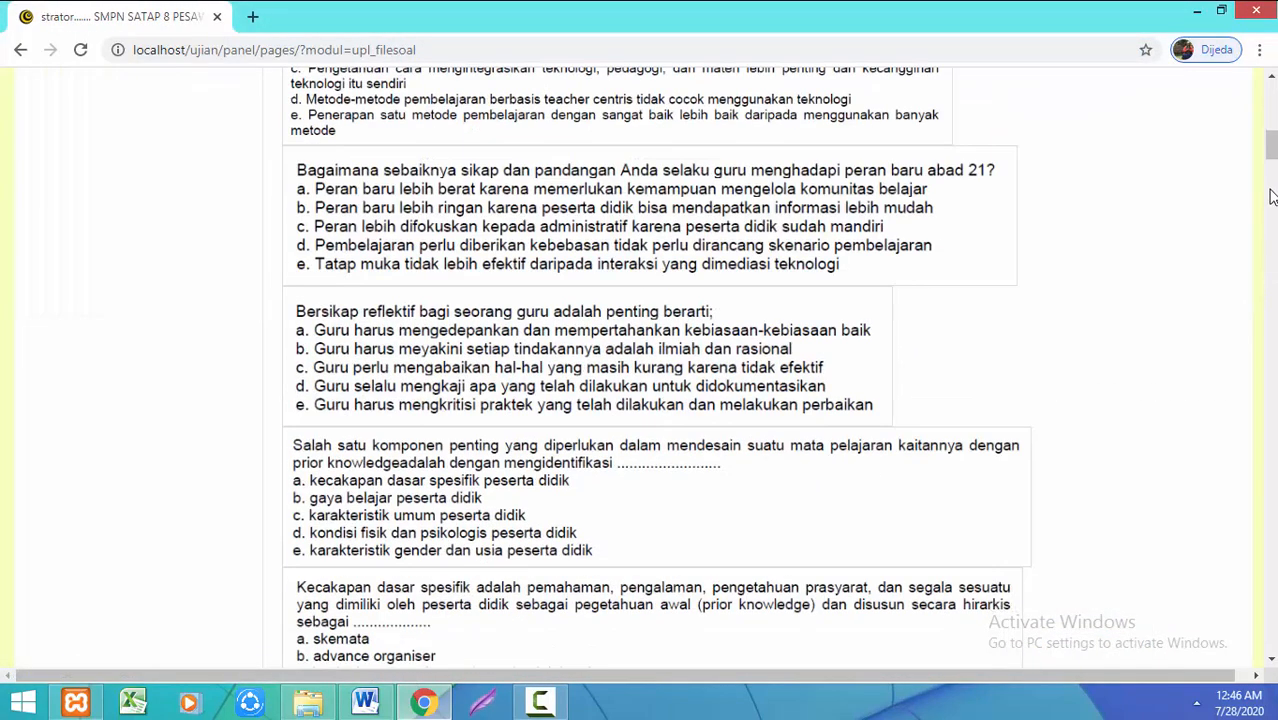
pyautogui.scroll(-20, 1272, 196)
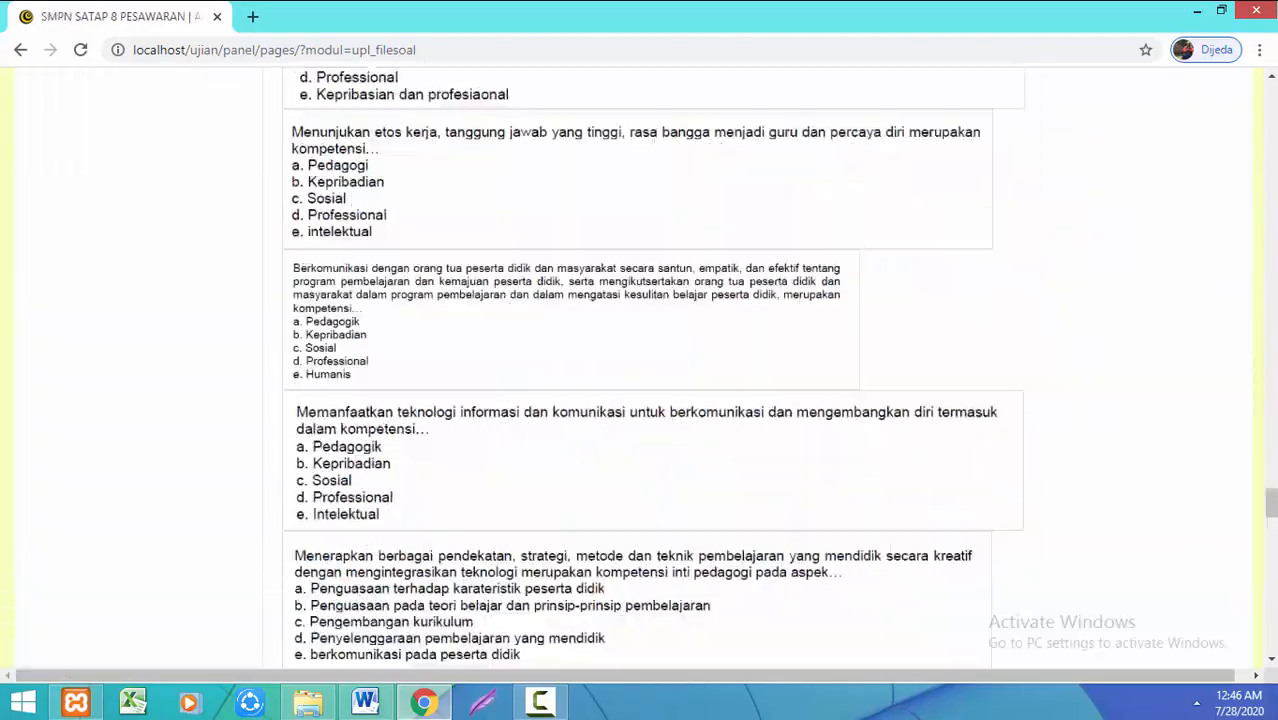
pyautogui.scroll(-10, 650, 370)
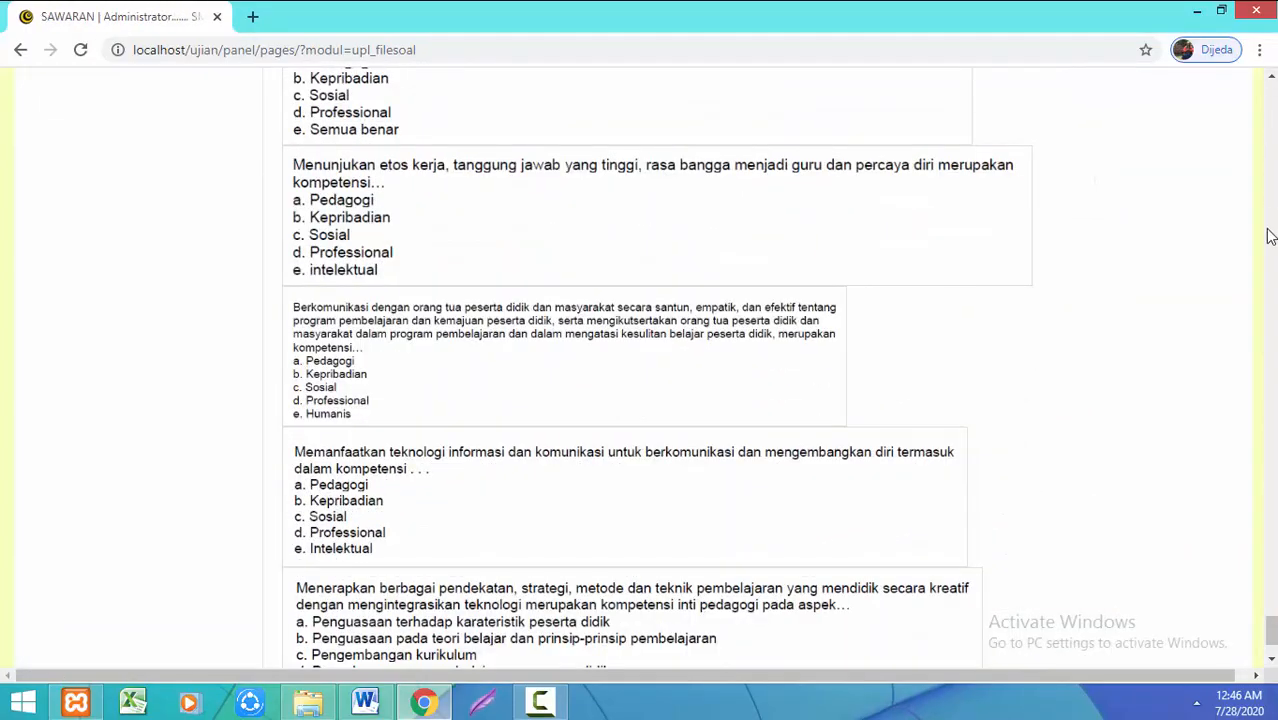
pyautogui.moveTo(1270, 630); pyautogui.dragTo(1270, 104)
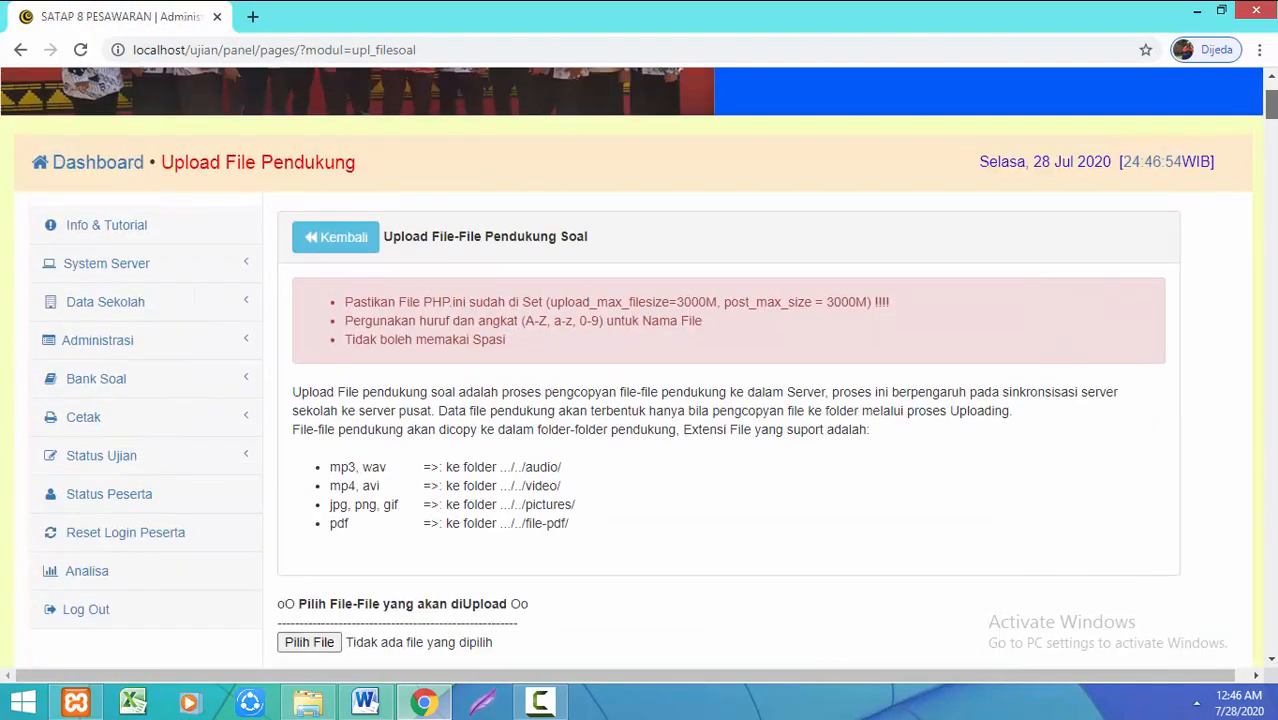
pyautogui.click(103, 377)
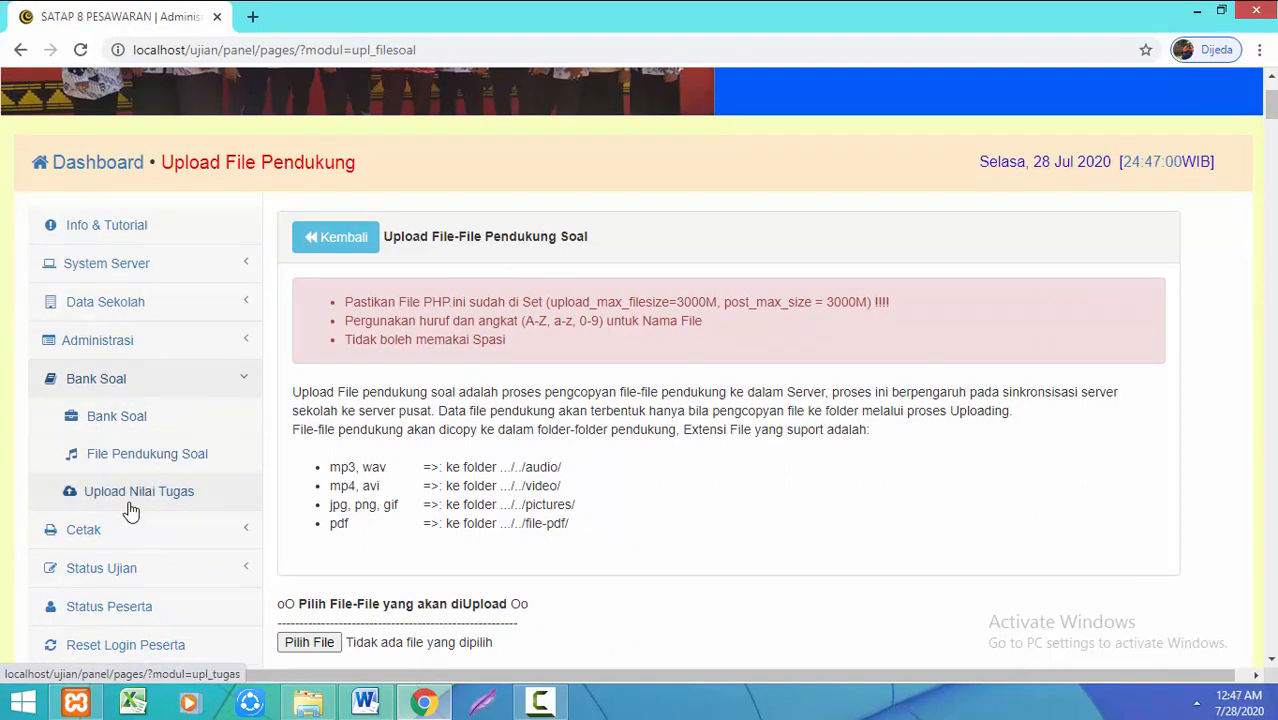
pyautogui.click(155, 422)
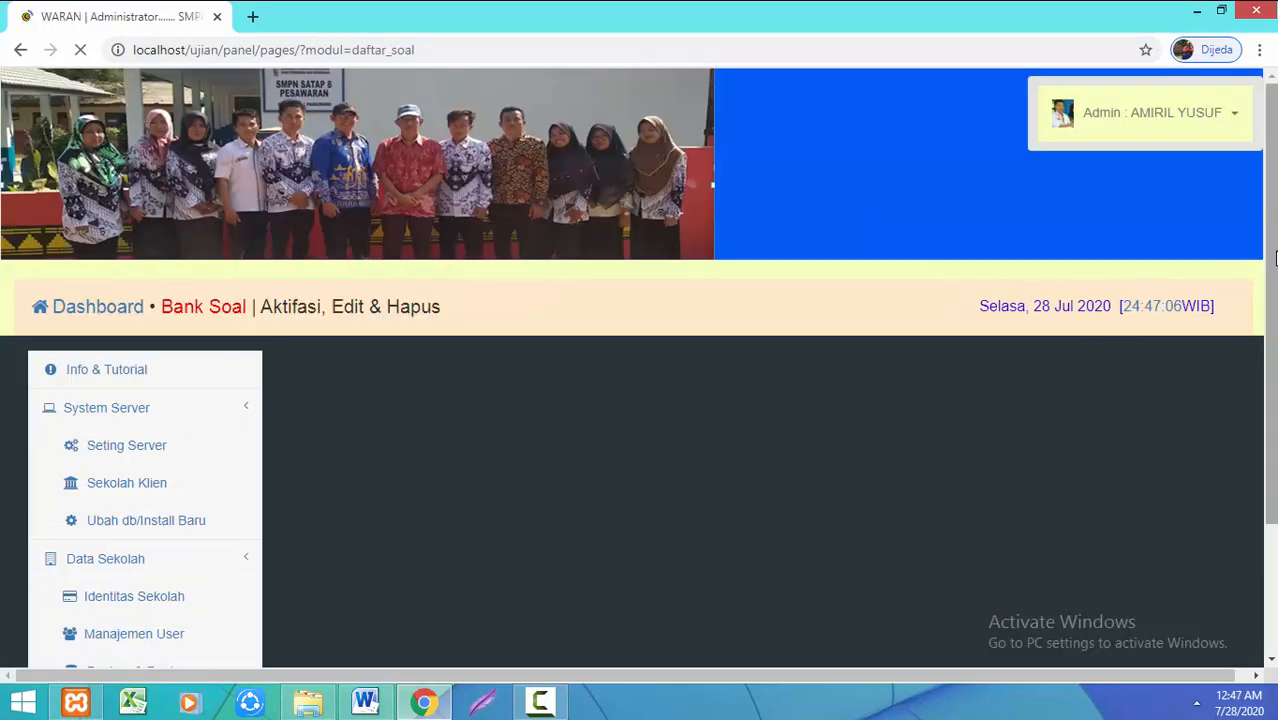
pyautogui.scroll(-4, 1272, 258)
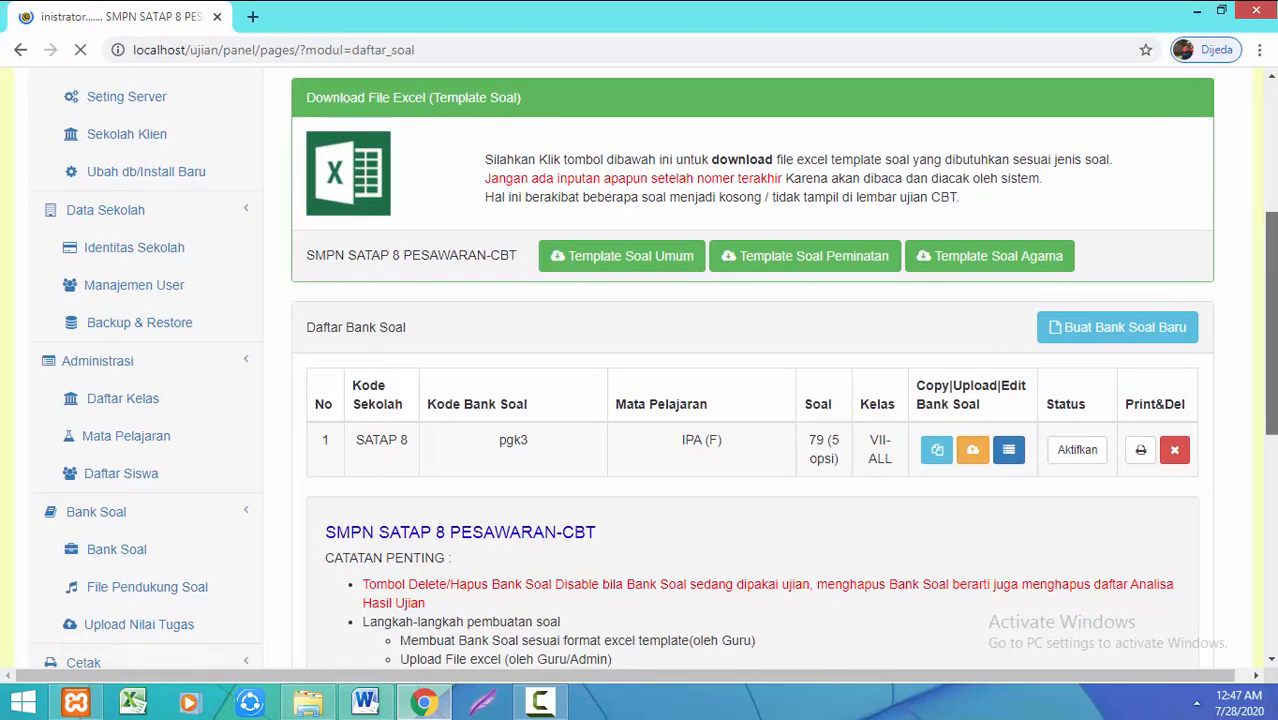
pyautogui.click(1010, 452)
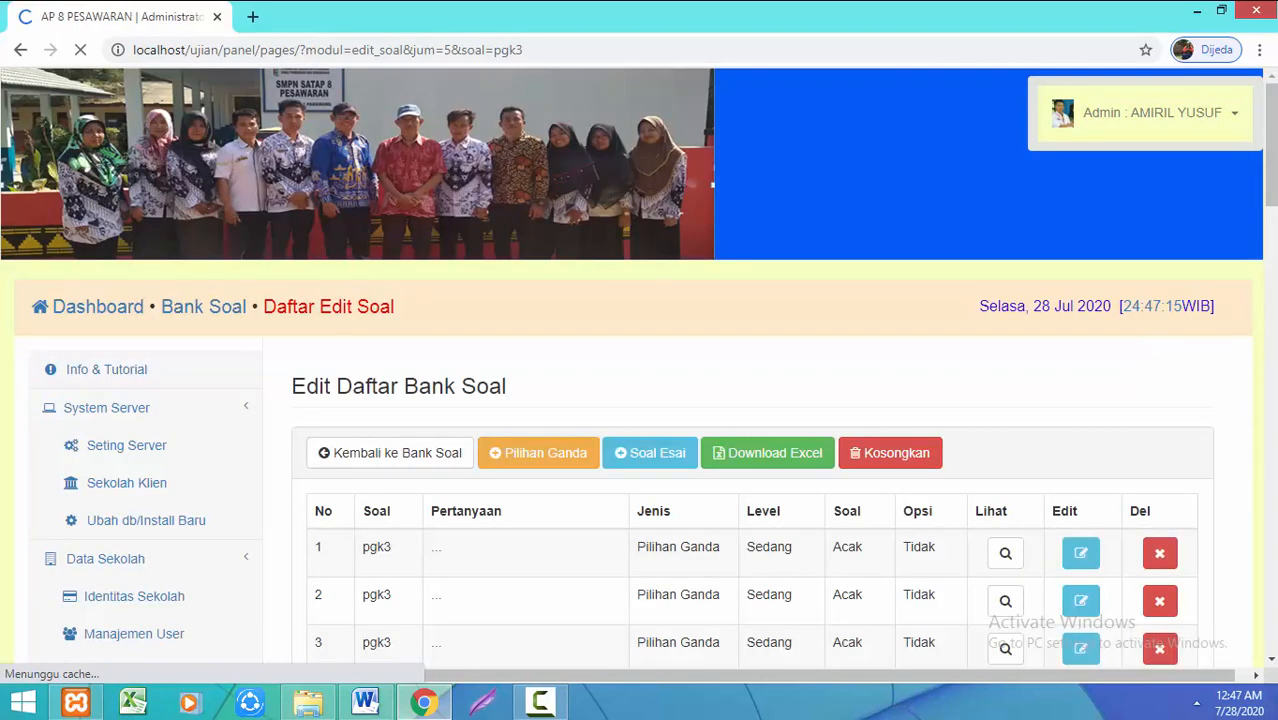
# Preview question 1 of pgk3 to check its image and marked answer, and close the preview
pyautogui.scroll(-5, 640, 360)
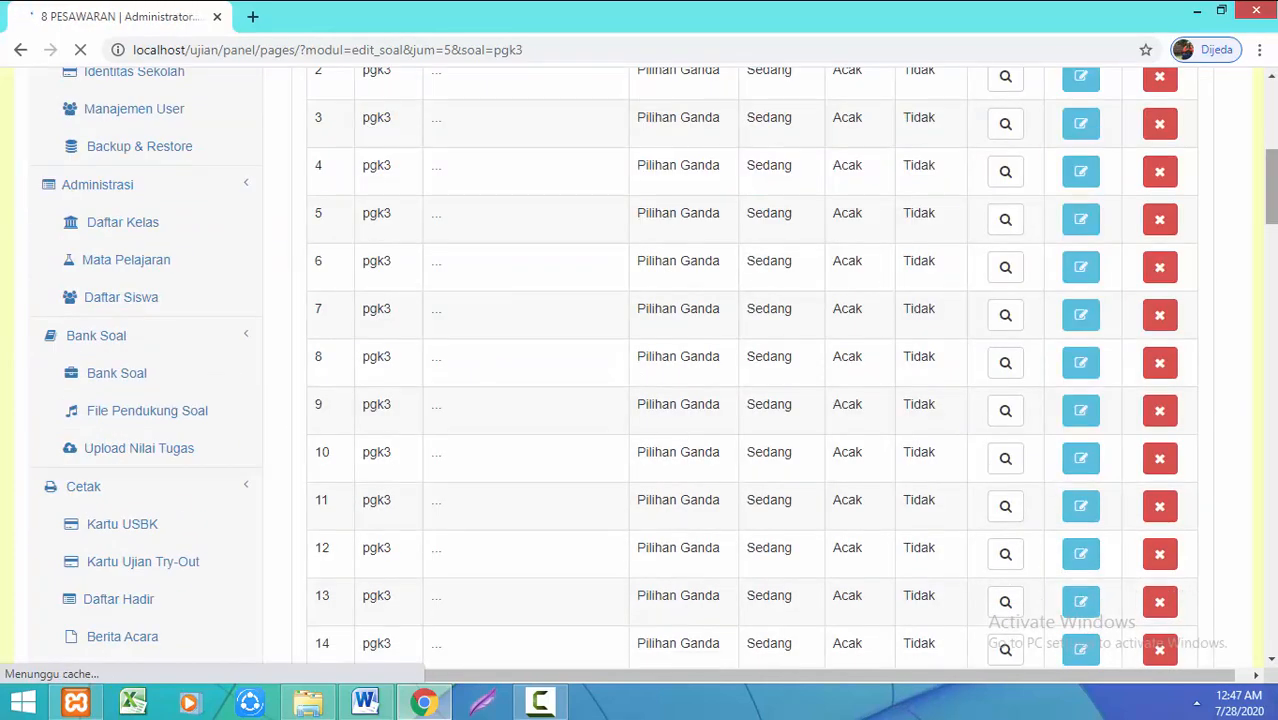
pyautogui.moveTo(1272, 219)
pyautogui.mouseDown()
pyautogui.moveTo(1273, 274)
pyautogui.moveTo(1273, 169)
pyautogui.moveTo(1273, 207)
pyautogui.mouseUp()
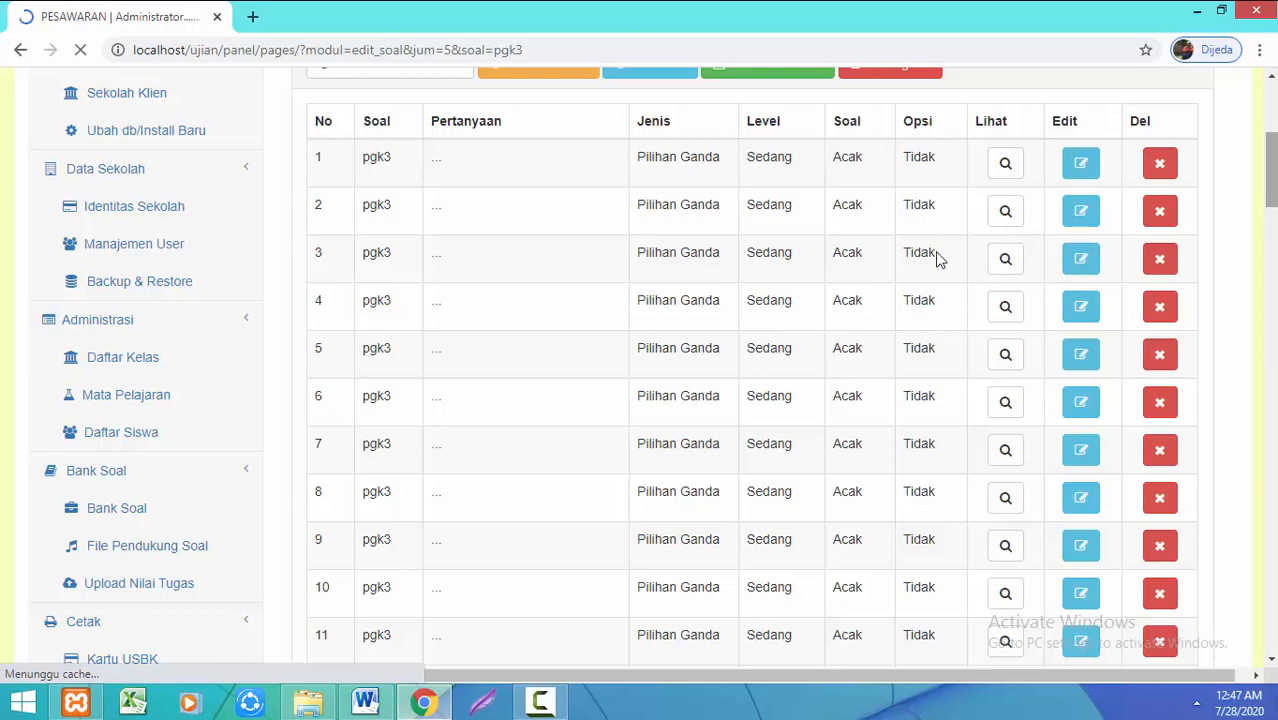
pyautogui.click(1010, 317)
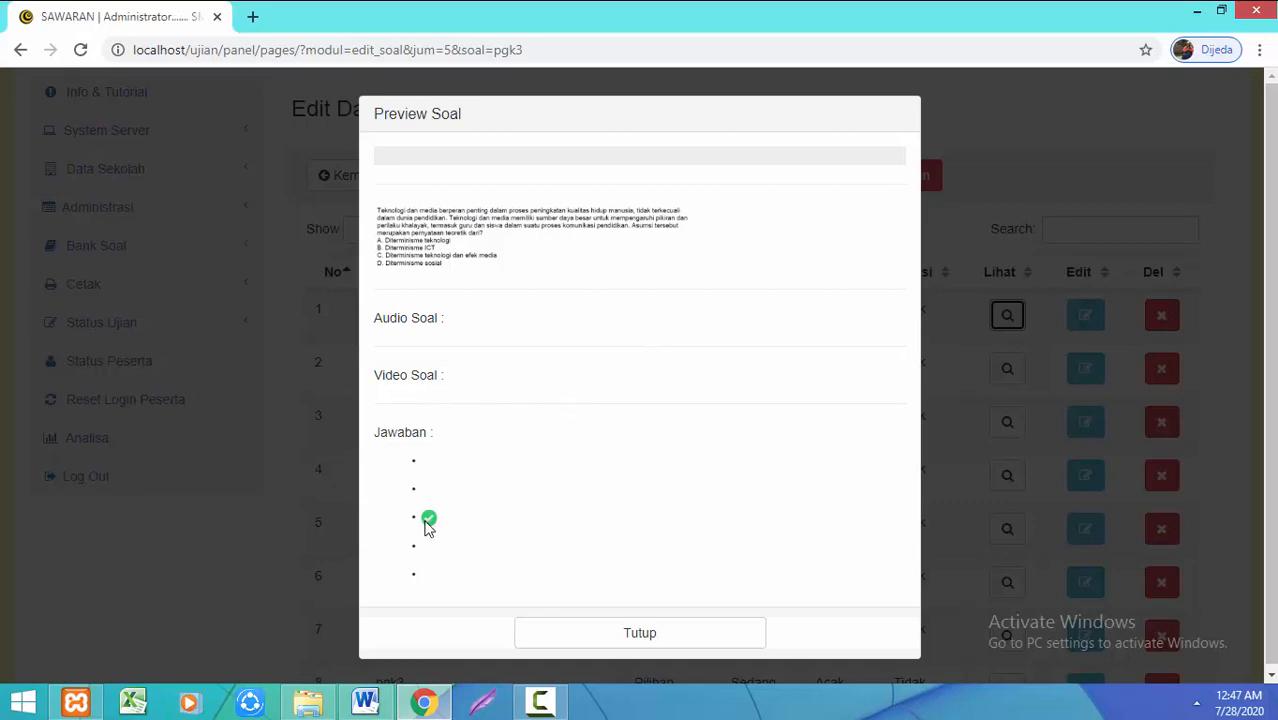
pyautogui.click(599, 632)
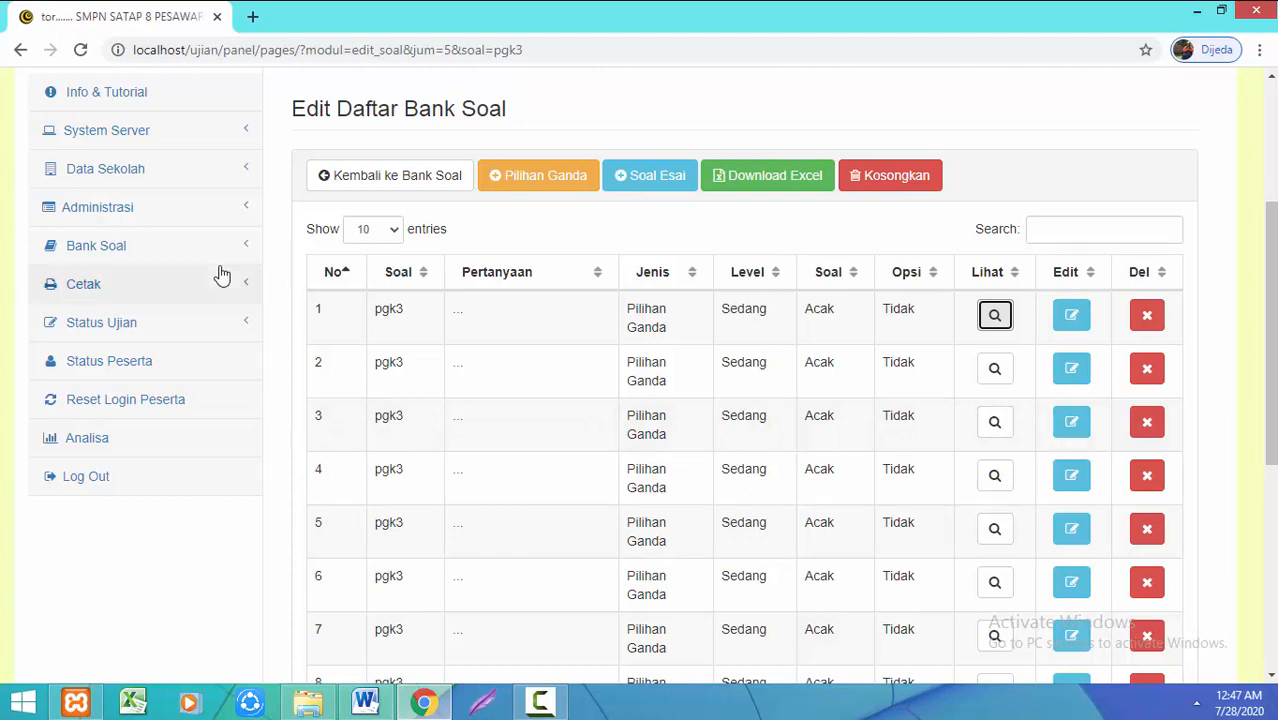
# Go back to the Bank Soal section
pyautogui.click(151, 257)
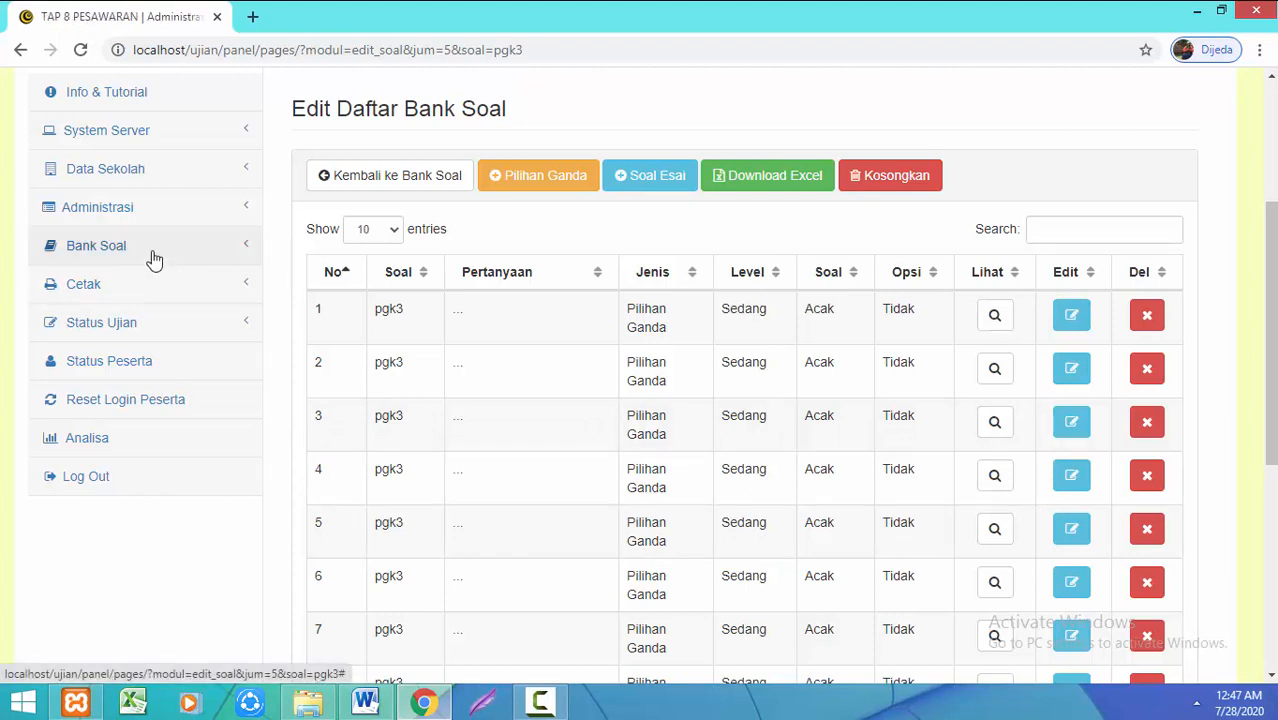